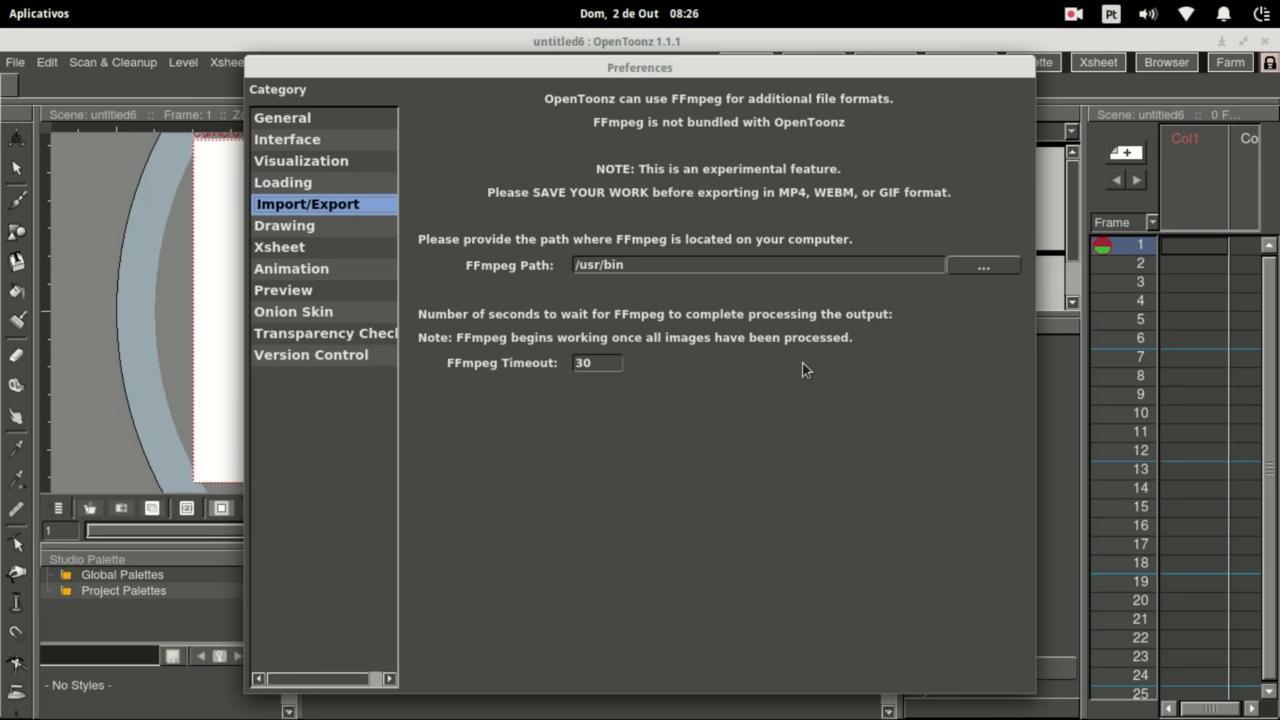
Close the Preferences window, and pan and slightly rotate the canvas view.
right_click(1022, 76)
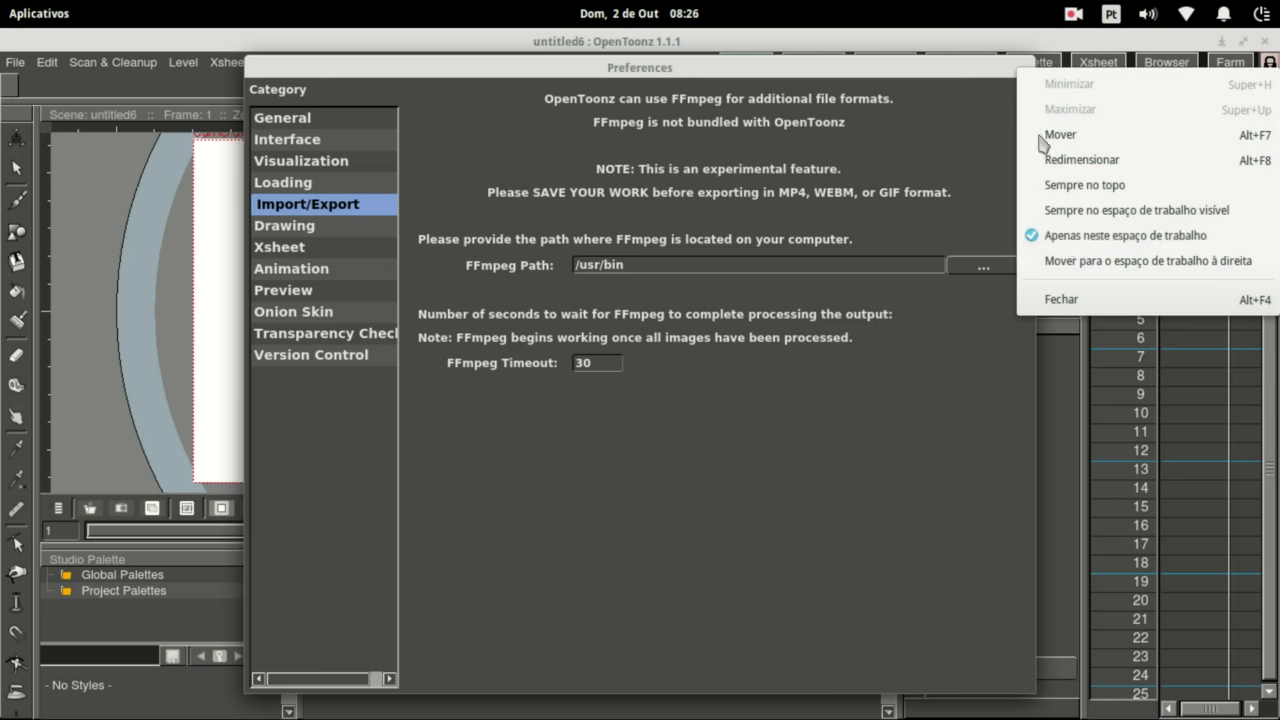
left_click(1060, 296)
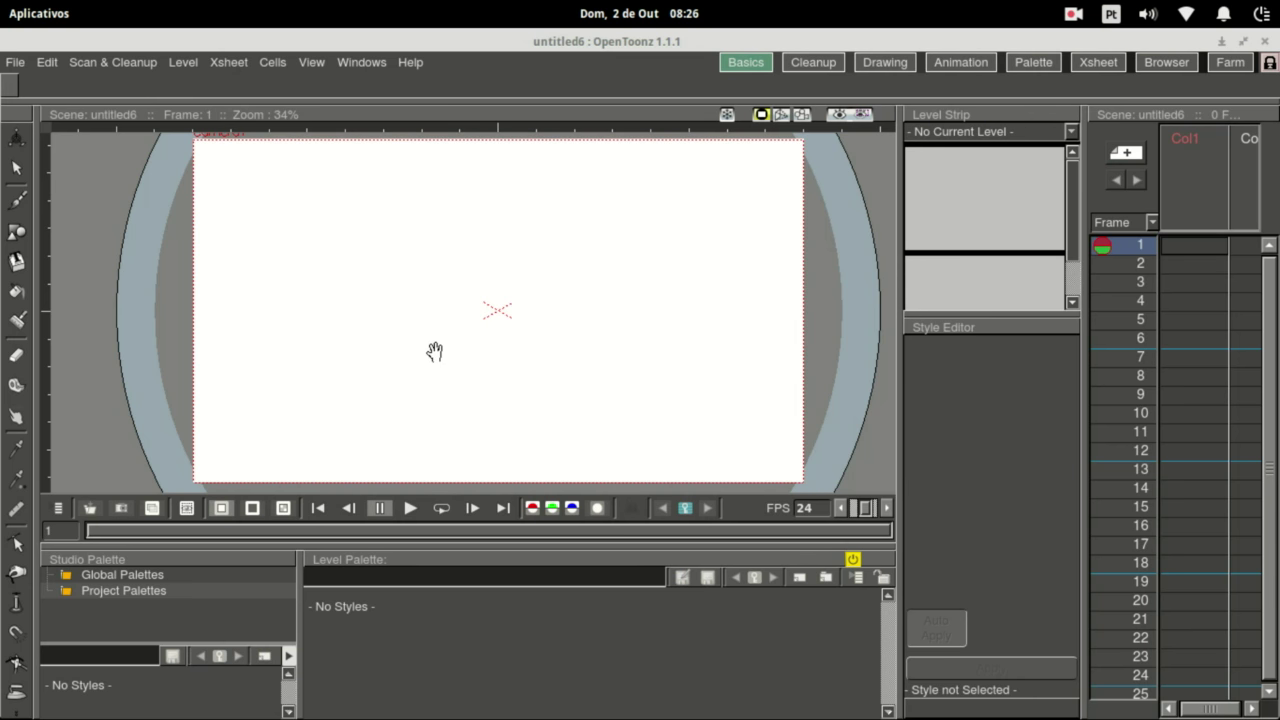
mouse_move(503, 323)
left_mouse_down()
mouse_move(486, 346)
mouse_move(531, 334)
mouse_move(526, 349)
mouse_move(501, 338)
left_mouse_up()
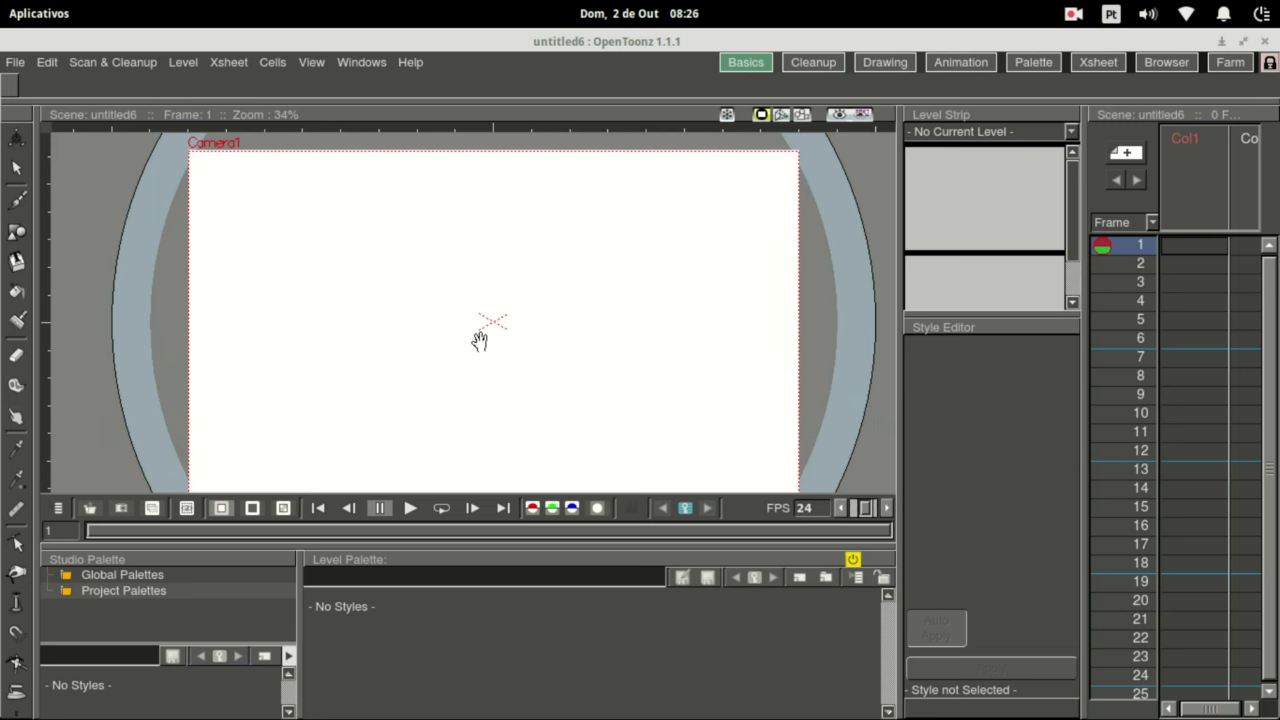
key("ctrl+space")
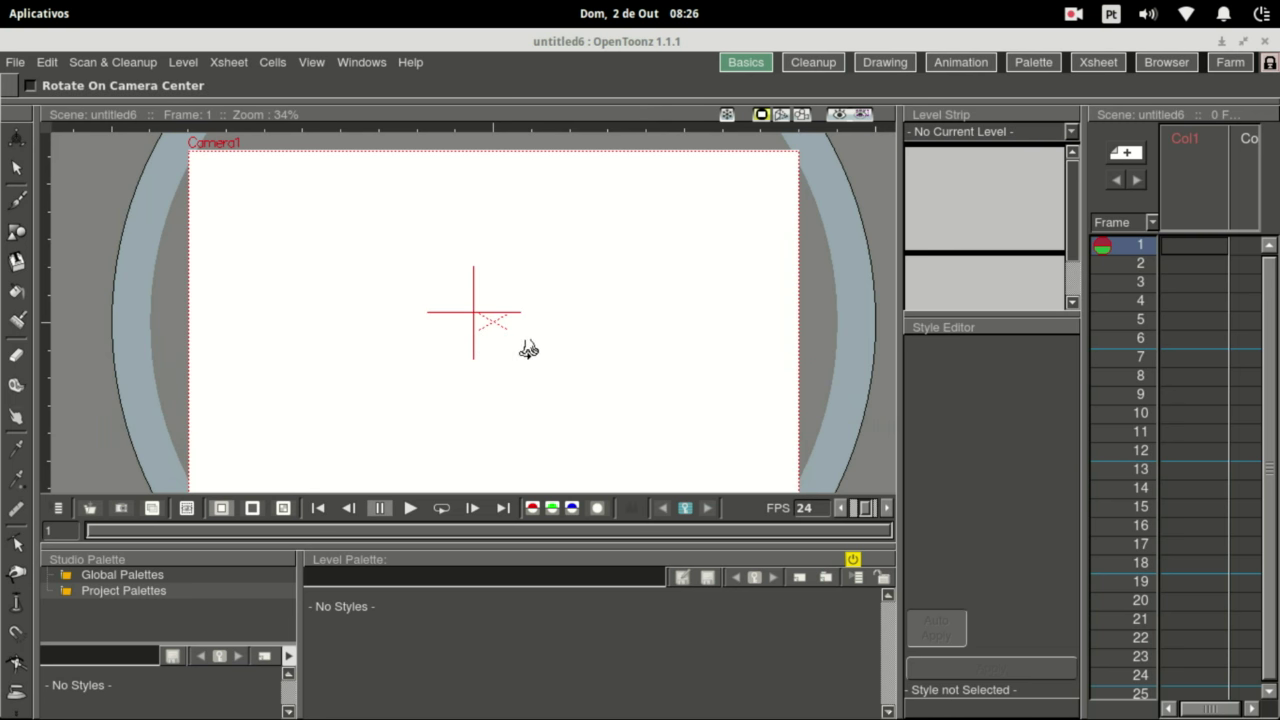
mouse_move(528, 360)
left_mouse_down()
mouse_move(506, 366)
mouse_move(523, 366)
left_mouse_up()
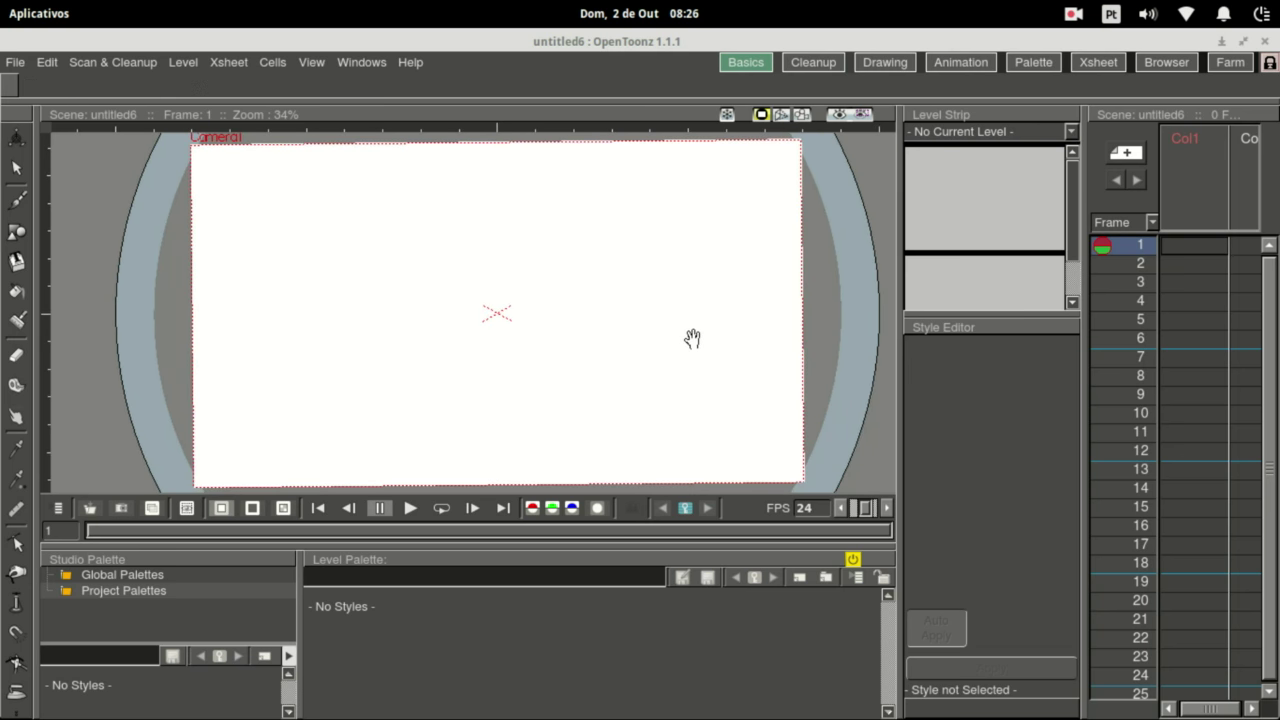
Examine the scene in 3D View and Camera View, and return to Camera Stand View.
left_click(781, 114)
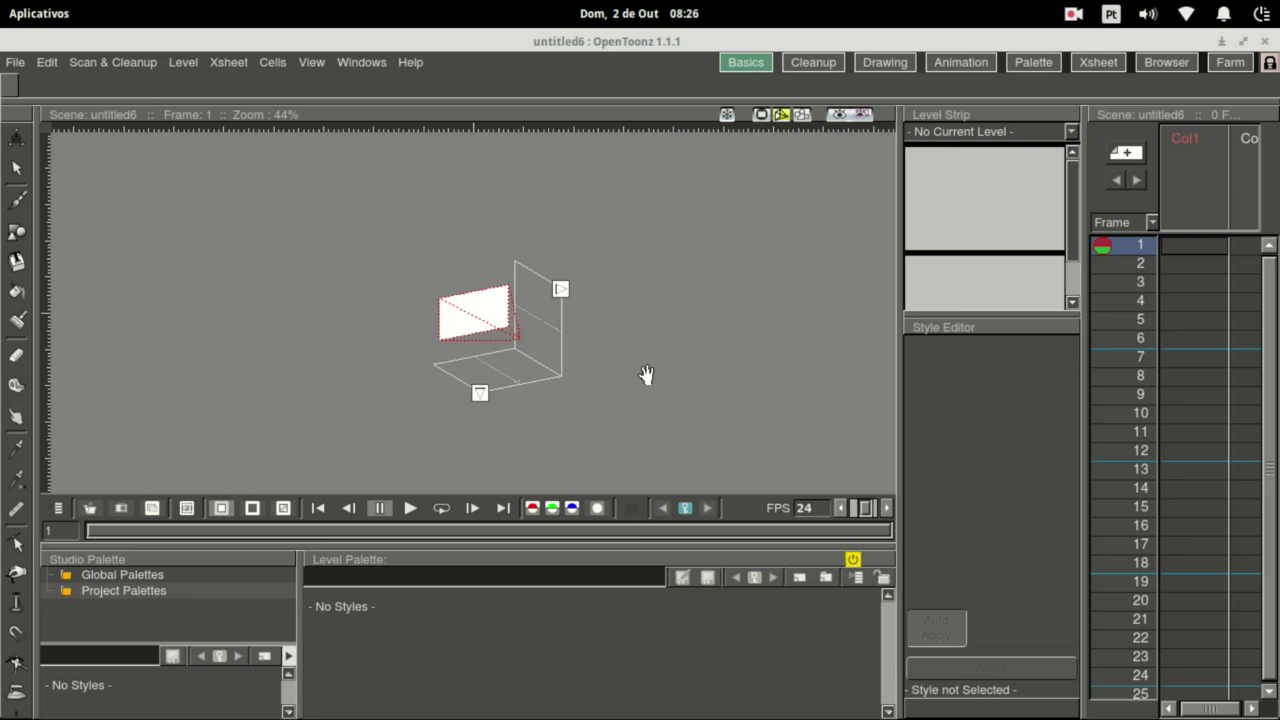
scroll(646, 372, "up", 3)
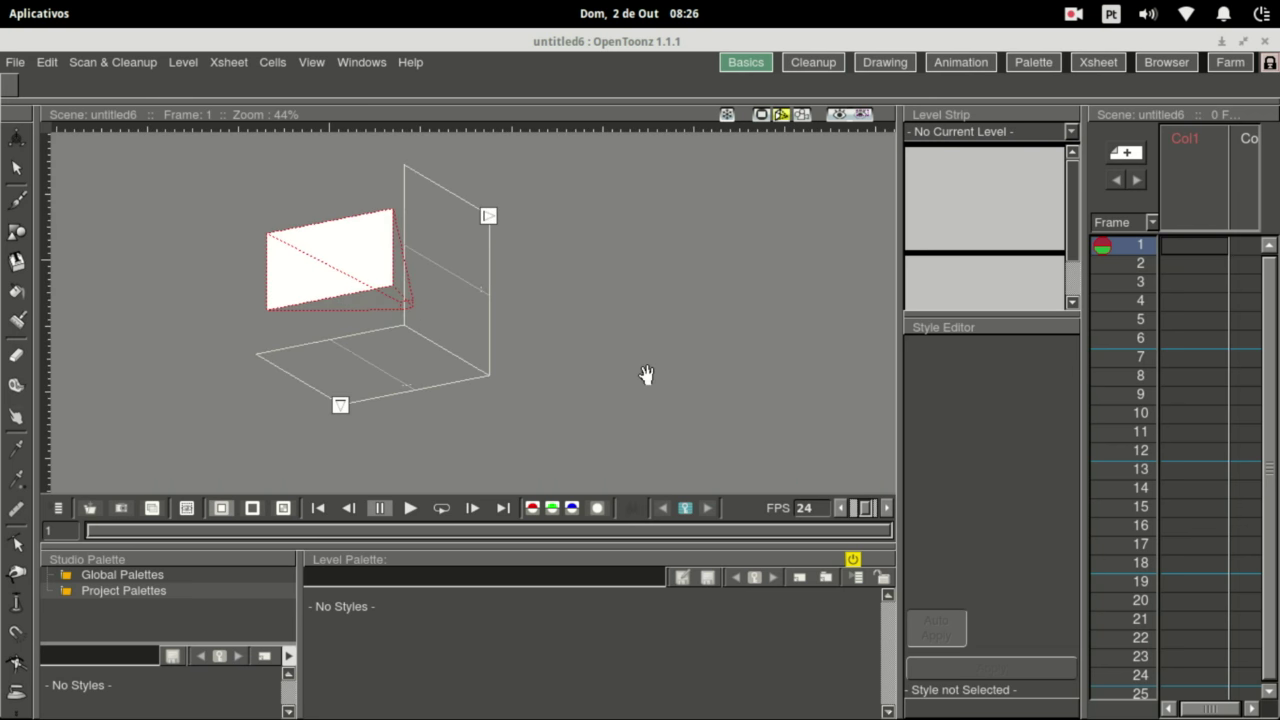
left_click_drag(603, 309, 783, 351)
scroll(760, 345, "up", 1)
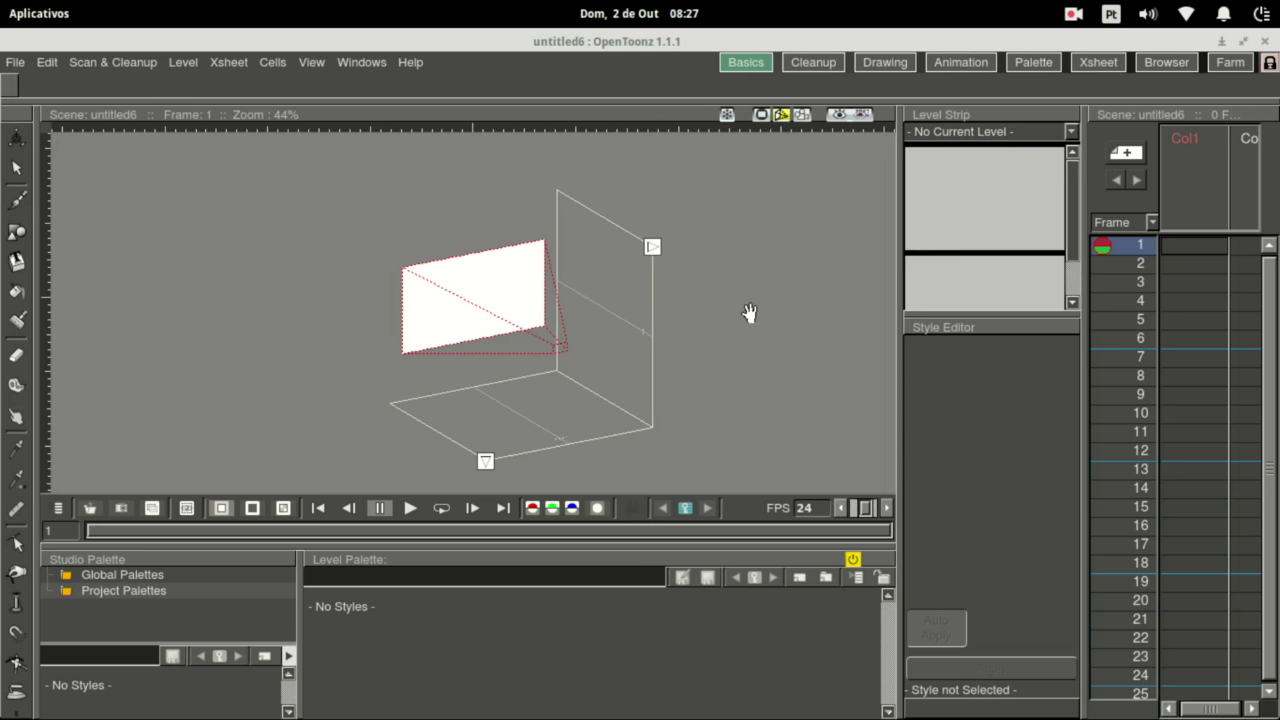
mouse_move(749, 313)
left_mouse_down()
mouse_move(717, 314)
mouse_move(749, 309)
mouse_move(714, 280)
mouse_move(734, 300)
mouse_move(723, 306)
mouse_move(760, 306)
mouse_move(731, 308)
left_mouse_up()
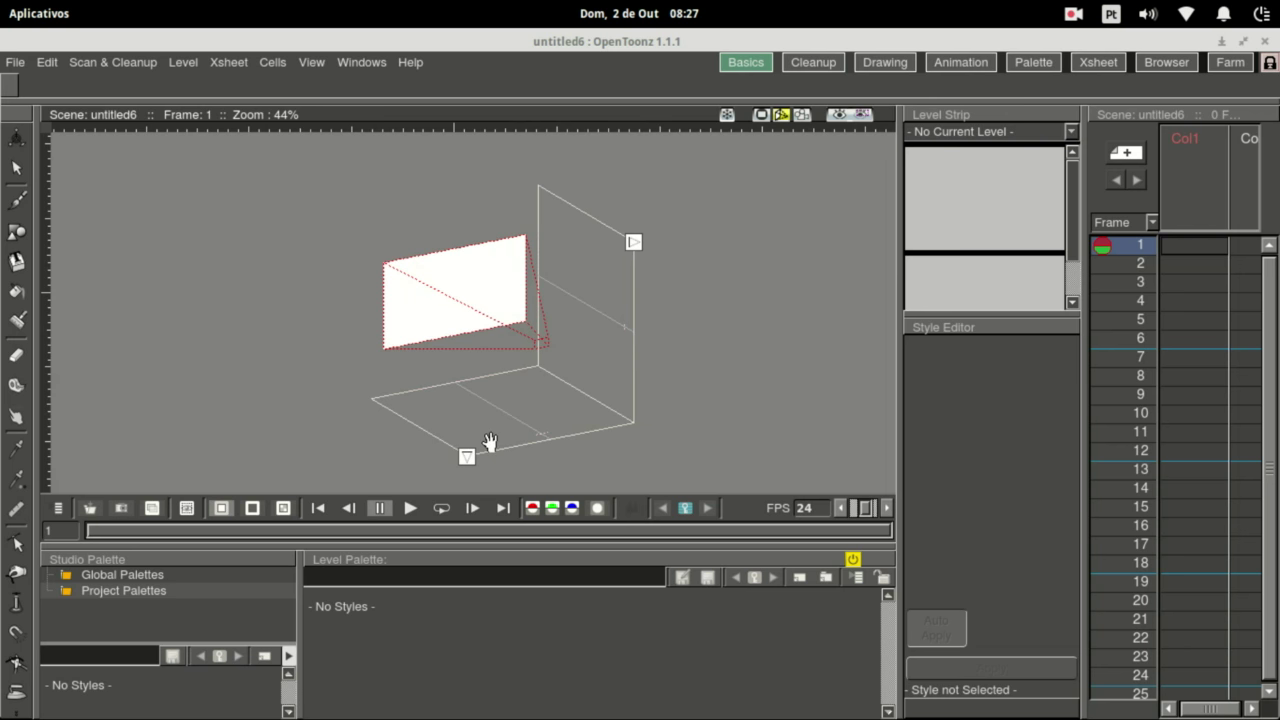
left_click(802, 115)
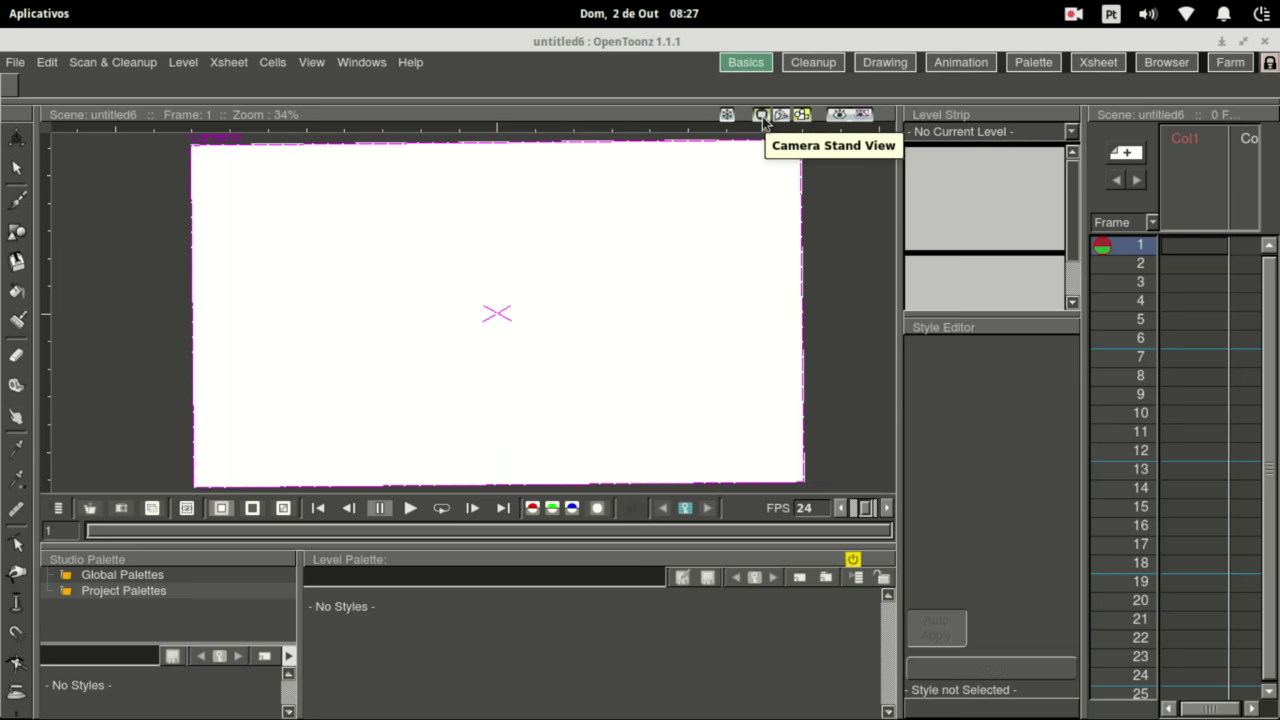
left_click(761, 116)
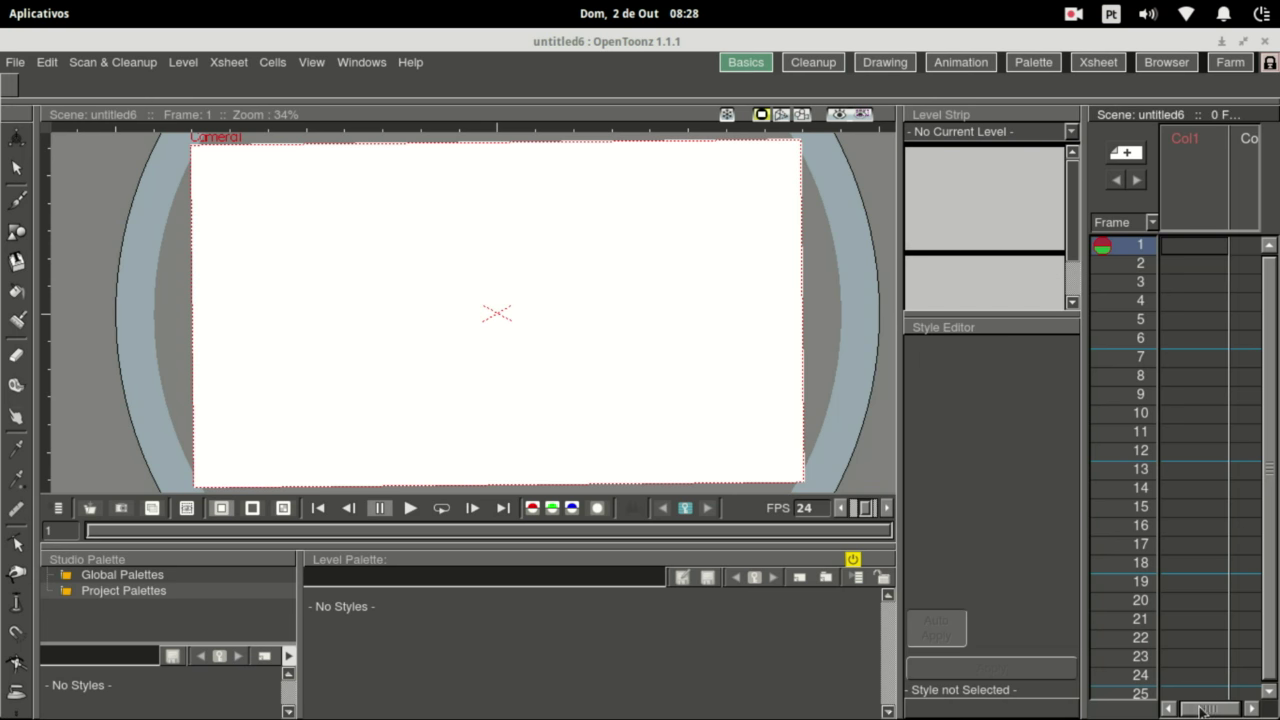
View the Cleanup room and return to the Basics room.
key("ctrl+Tab")
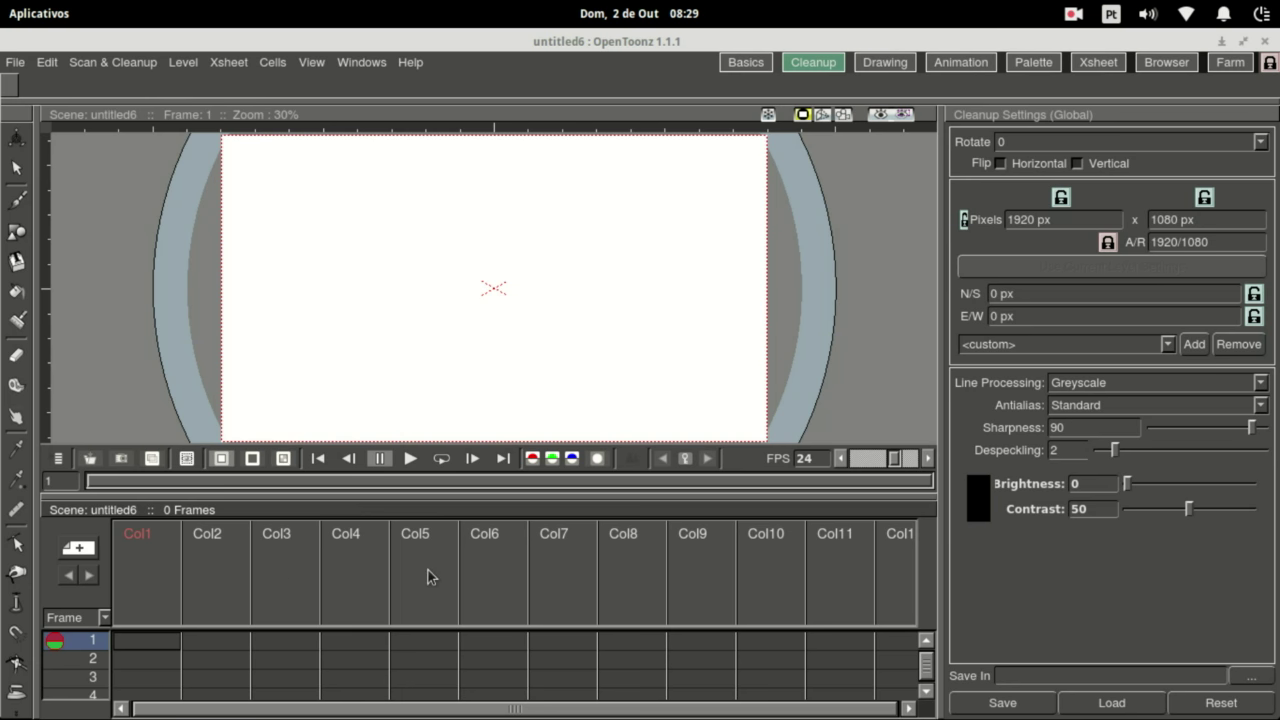
left_click(745, 62)
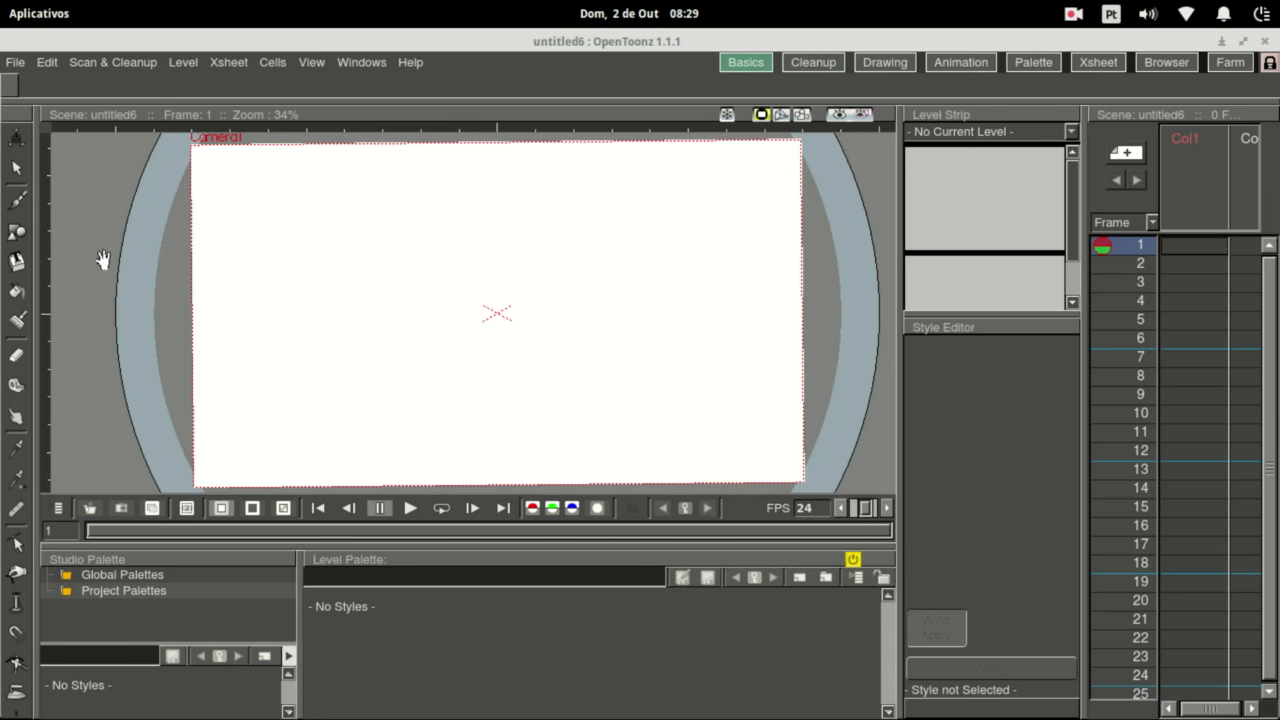
Set the Brush tool's size to minimum 3 and maximum 9, and draw several wavy and curved test strokes on frame 1.
left_click(17, 203)
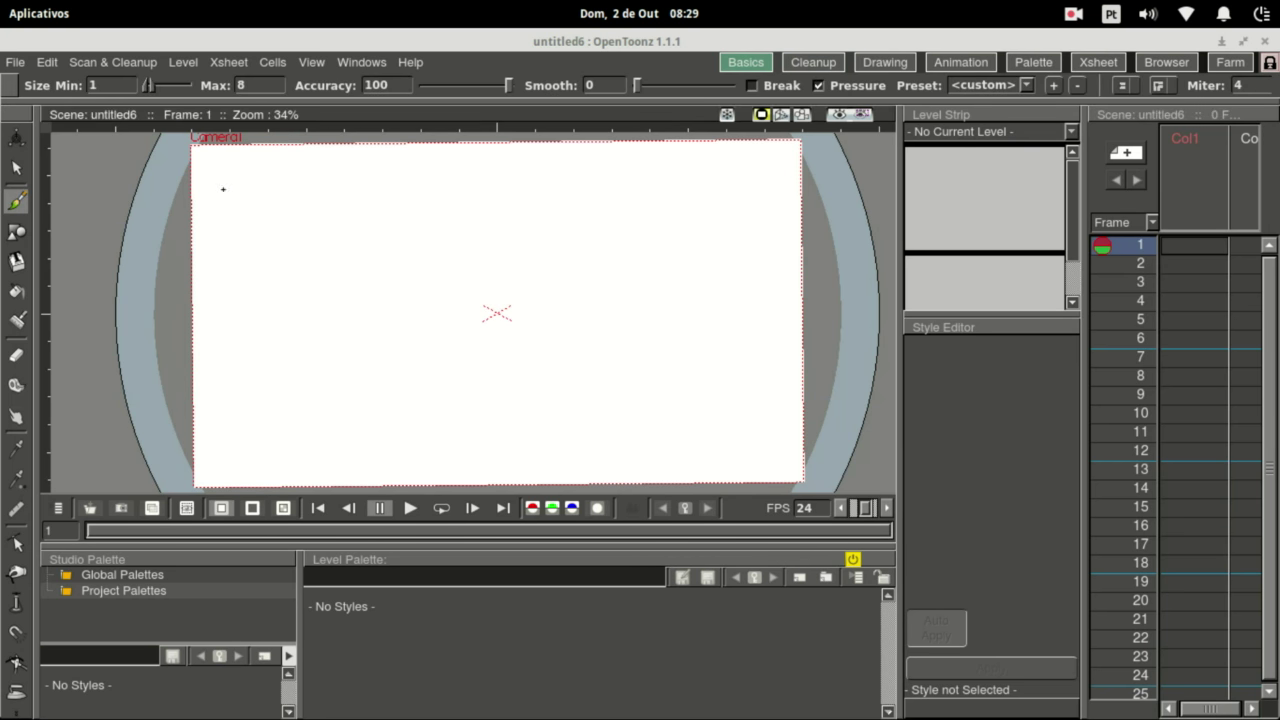
left_click(87, 90)
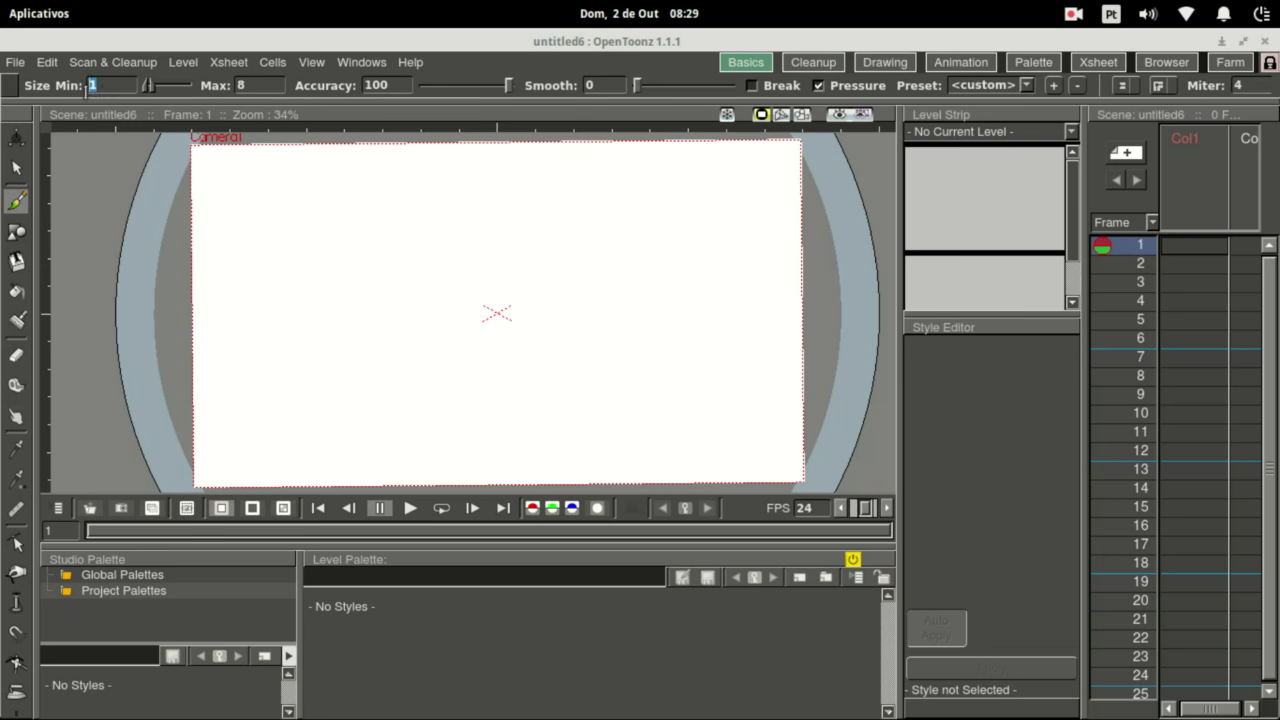
type("2")
left_click(93, 85)
type("3")
type("9")
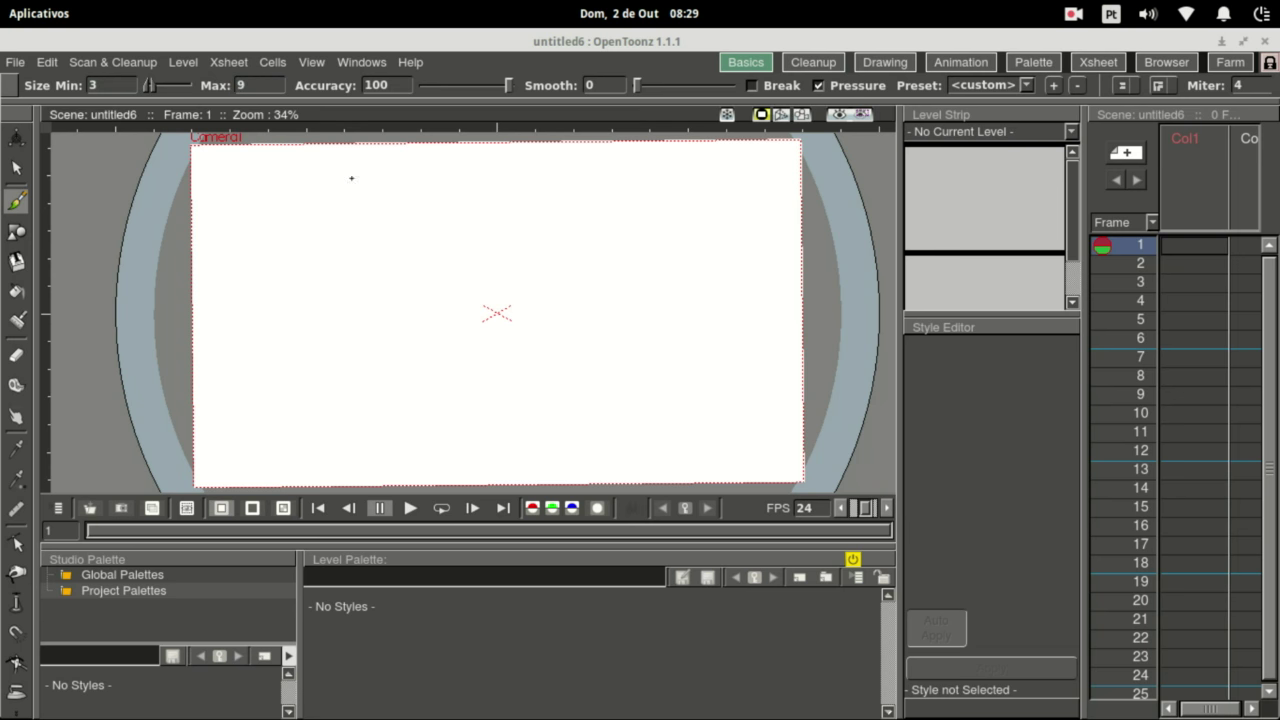
left_click_drag(321, 231, 350, 247)
mouse_move(358, 253)
left_mouse_down()
mouse_move(452, 326)
mouse_move(539, 354)
mouse_move(622, 360)
mouse_move(632, 297)
mouse_move(678, 333)
mouse_move(666, 420)
mouse_move(601, 386)
left_mouse_up()
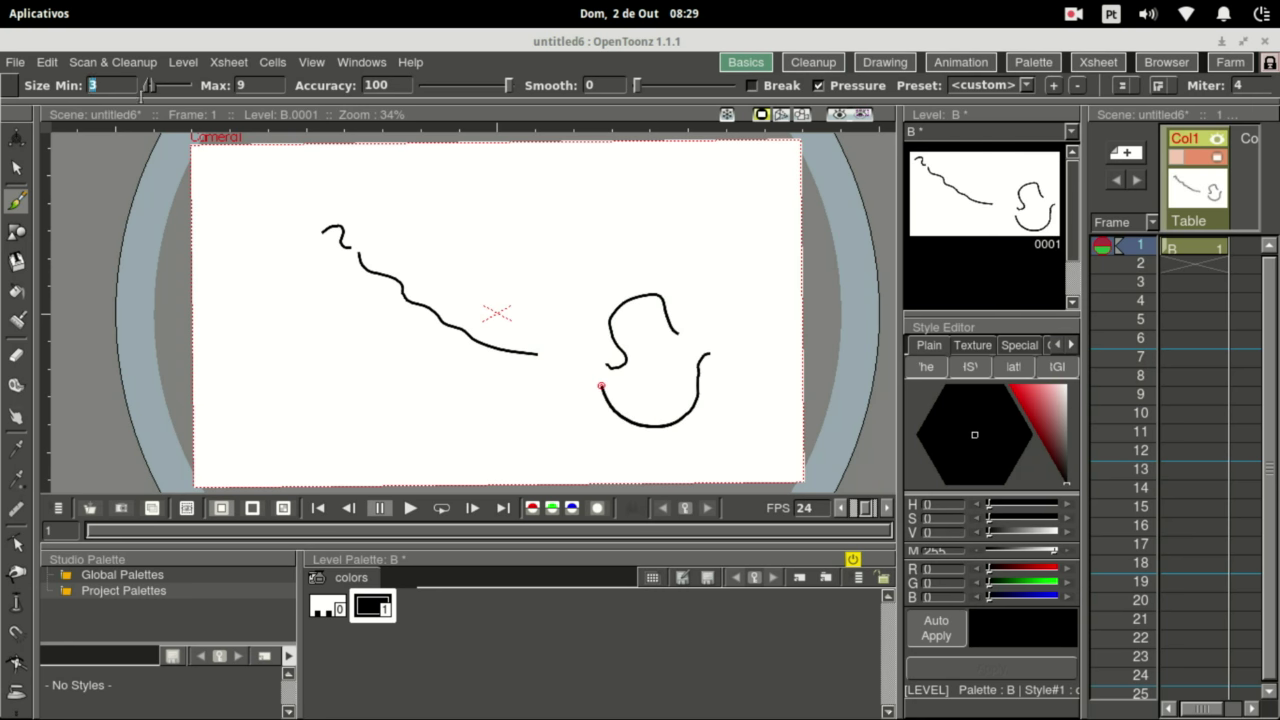
Set the brush's minimum size to 1 and draw three thinner test strokes above the existing ones.
key("space")
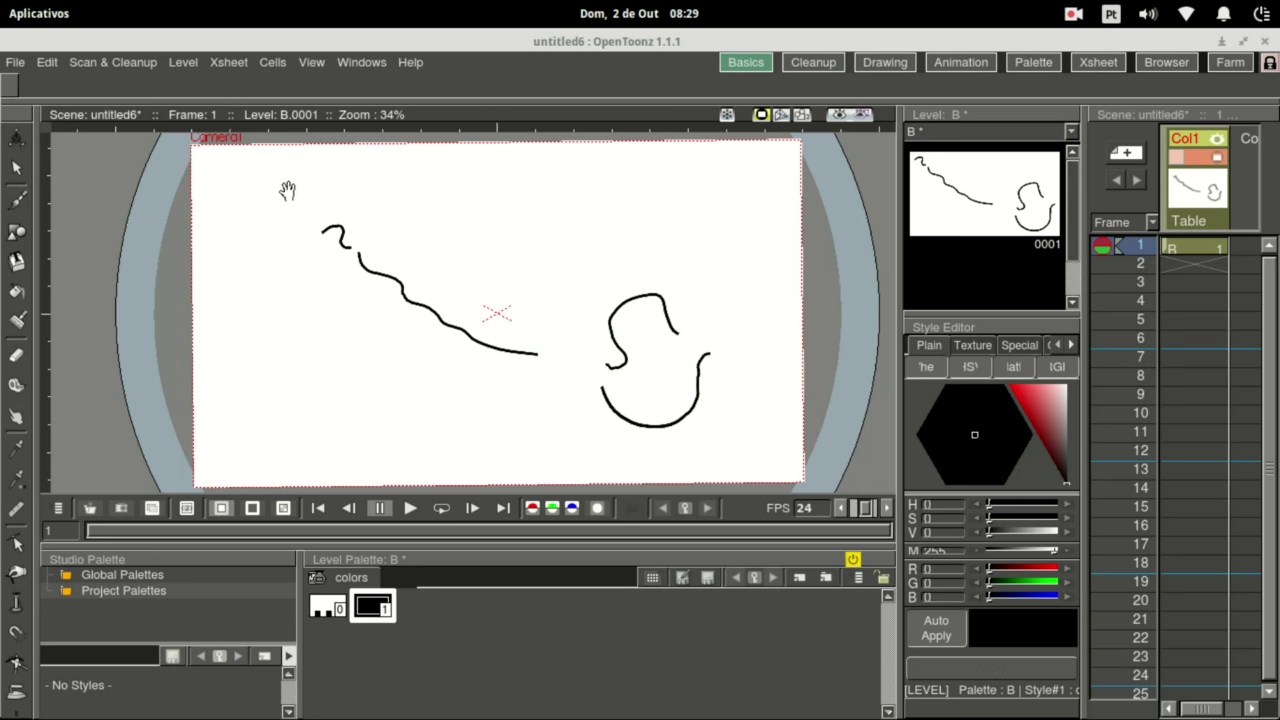
left_click_drag(289, 189, 55, 182)
left_click(16, 200)
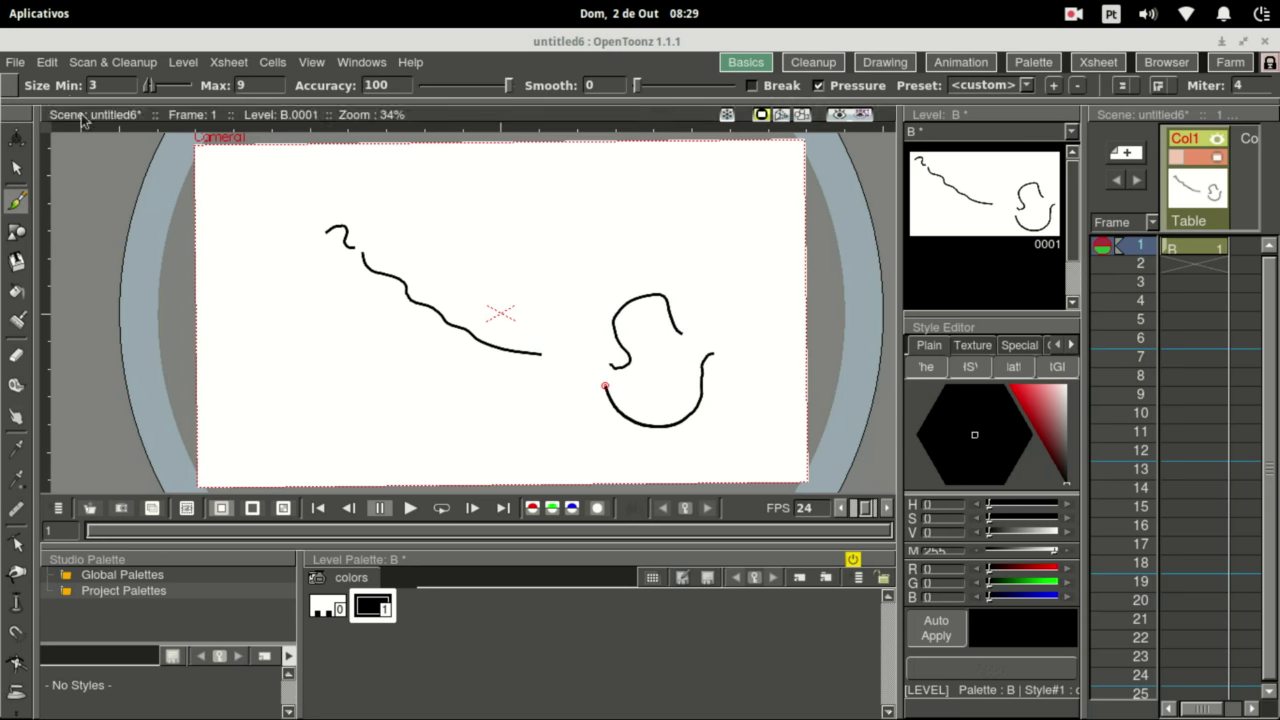
left_click(110, 85)
type("1")
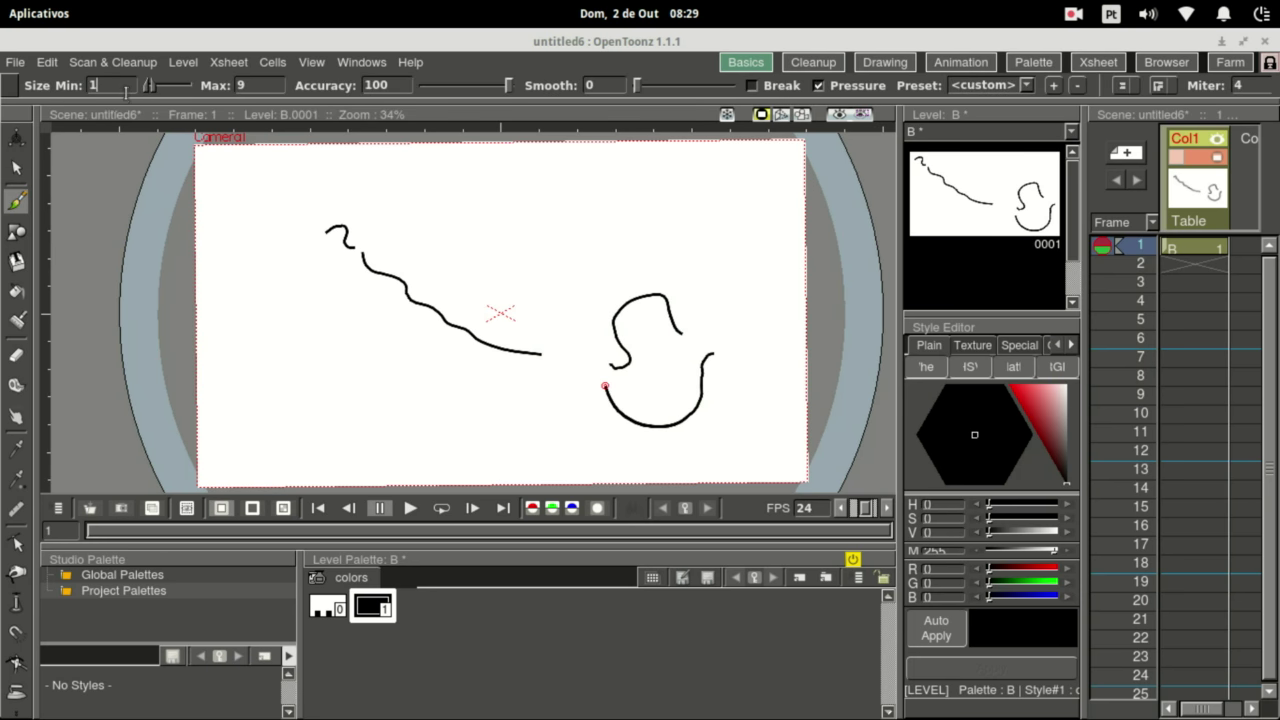
mouse_move(320, 197)
left_mouse_down()
mouse_move(388, 241)
mouse_move(478, 257)
left_mouse_up()
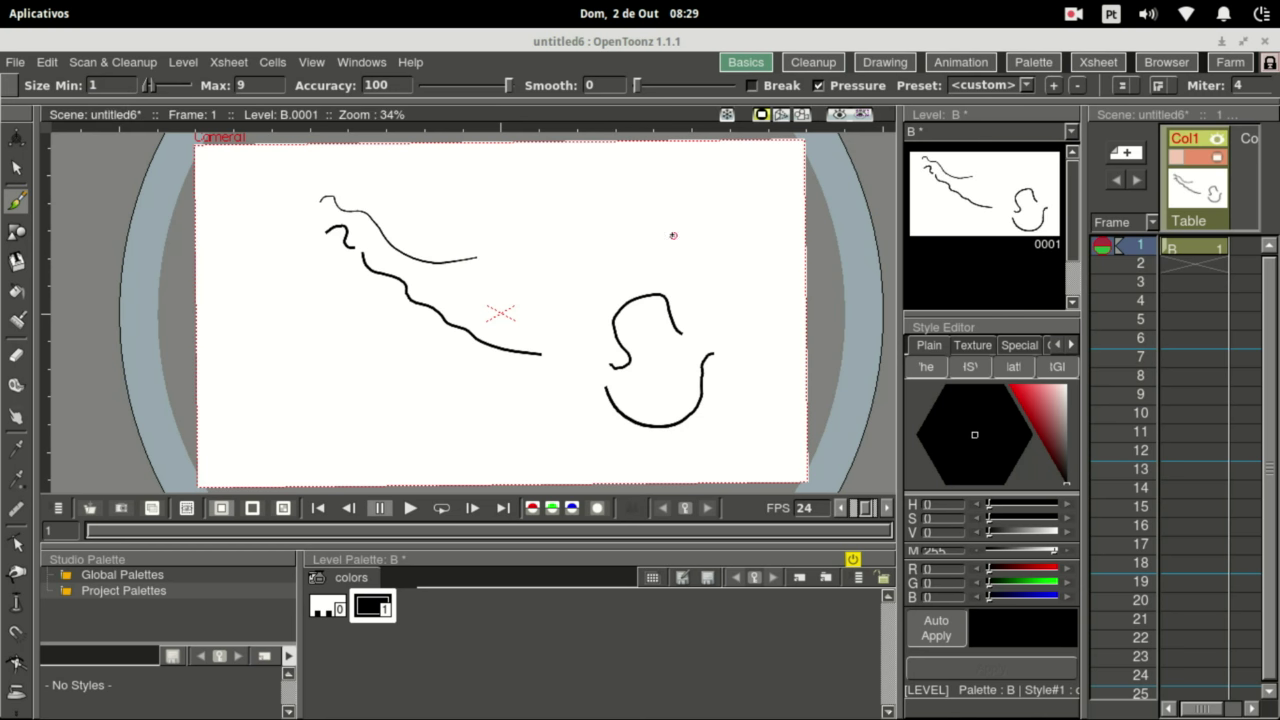
mouse_move(673, 235)
left_mouse_down()
mouse_move(656, 260)
mouse_move(611, 240)
mouse_move(611, 204)
left_mouse_up()
left_click_drag(541, 240, 637, 293)
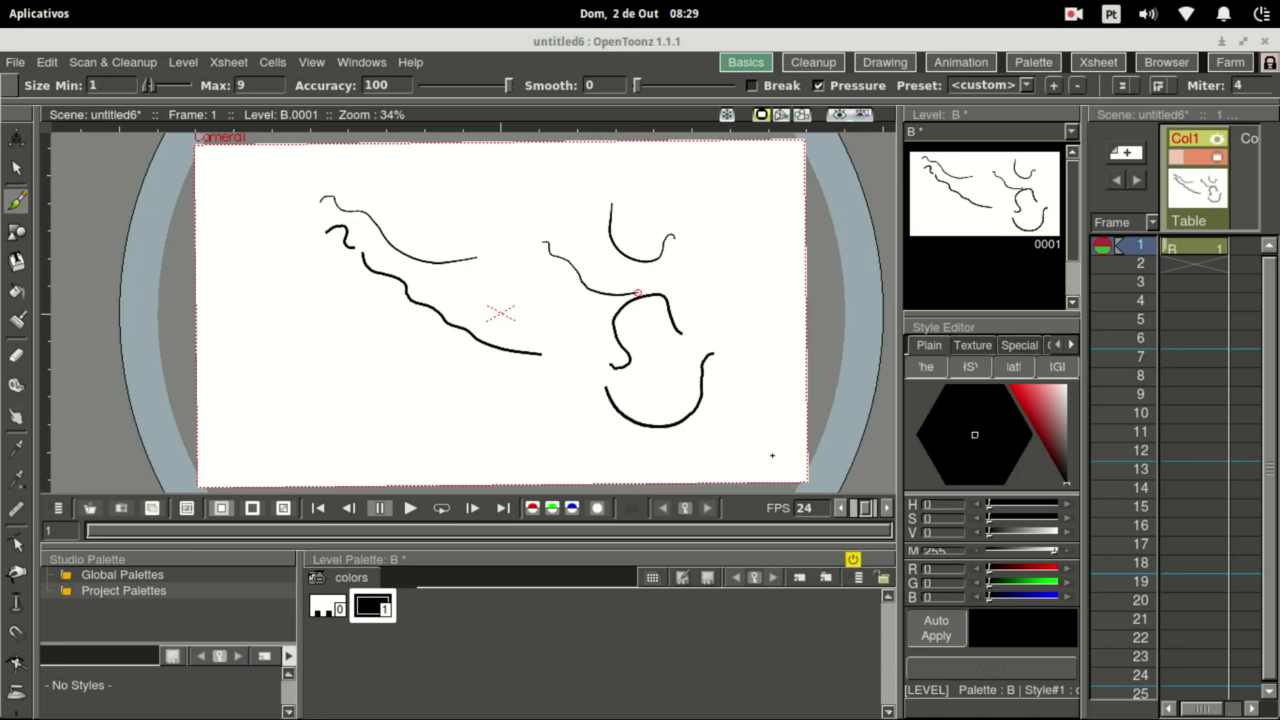
Select all the test strokes on frame 1 with a rectangular selection and delete them.
left_click(16, 168)
key("ctrl+a")
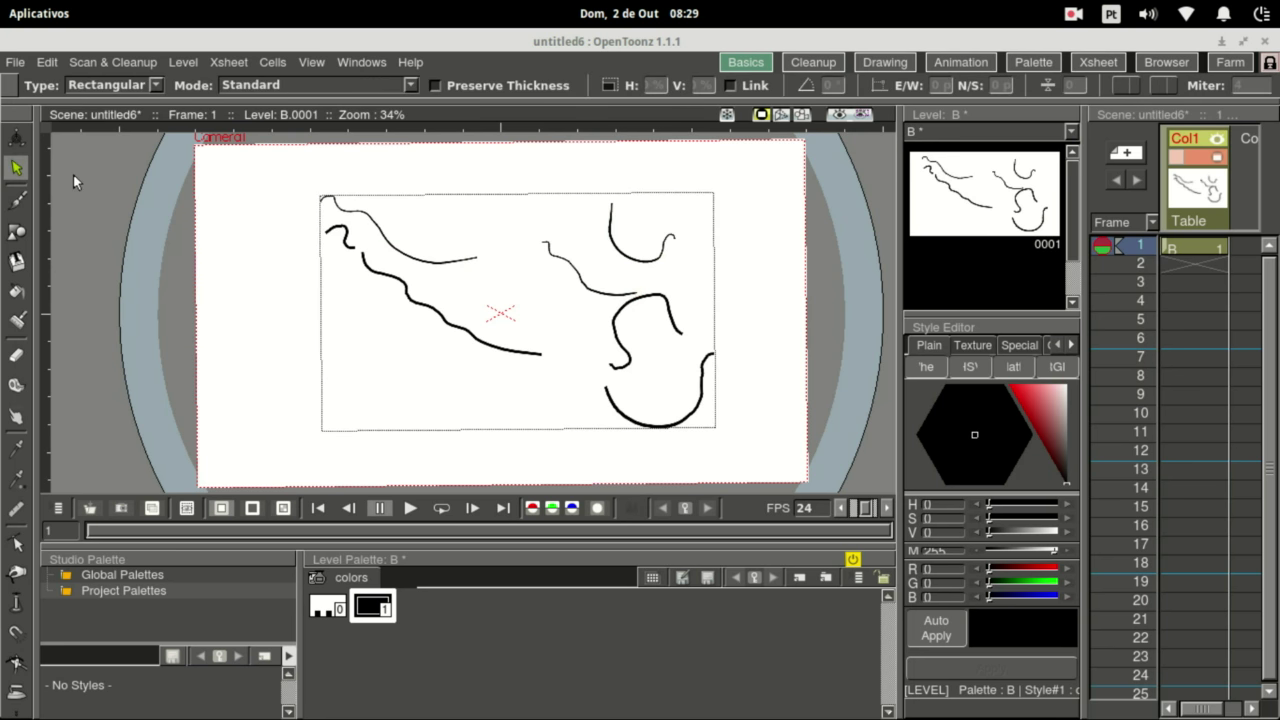
mouse_move(287, 174)
left_mouse_down()
mouse_move(338, 234)
mouse_move(740, 462)
left_mouse_up()
key("Delete")
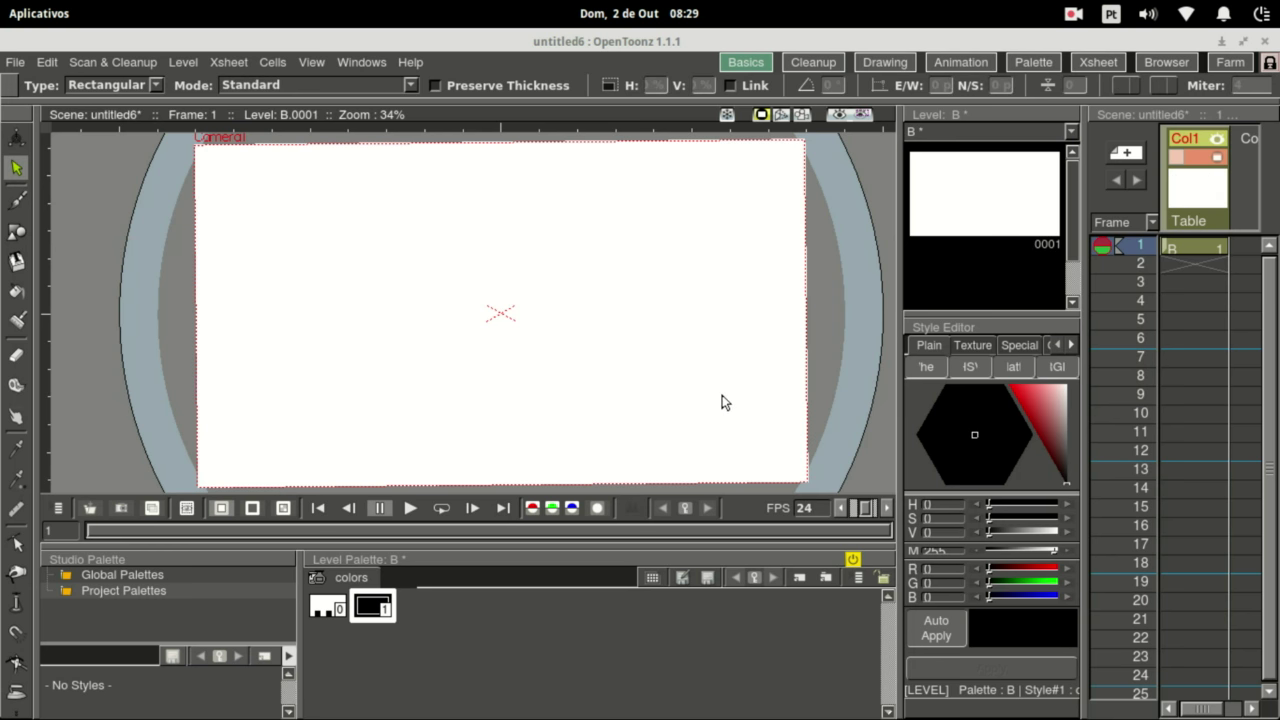
Draw a small circle with the Brush tool in the upper-left area of the canvas on frame 1.
left_click(16, 200)
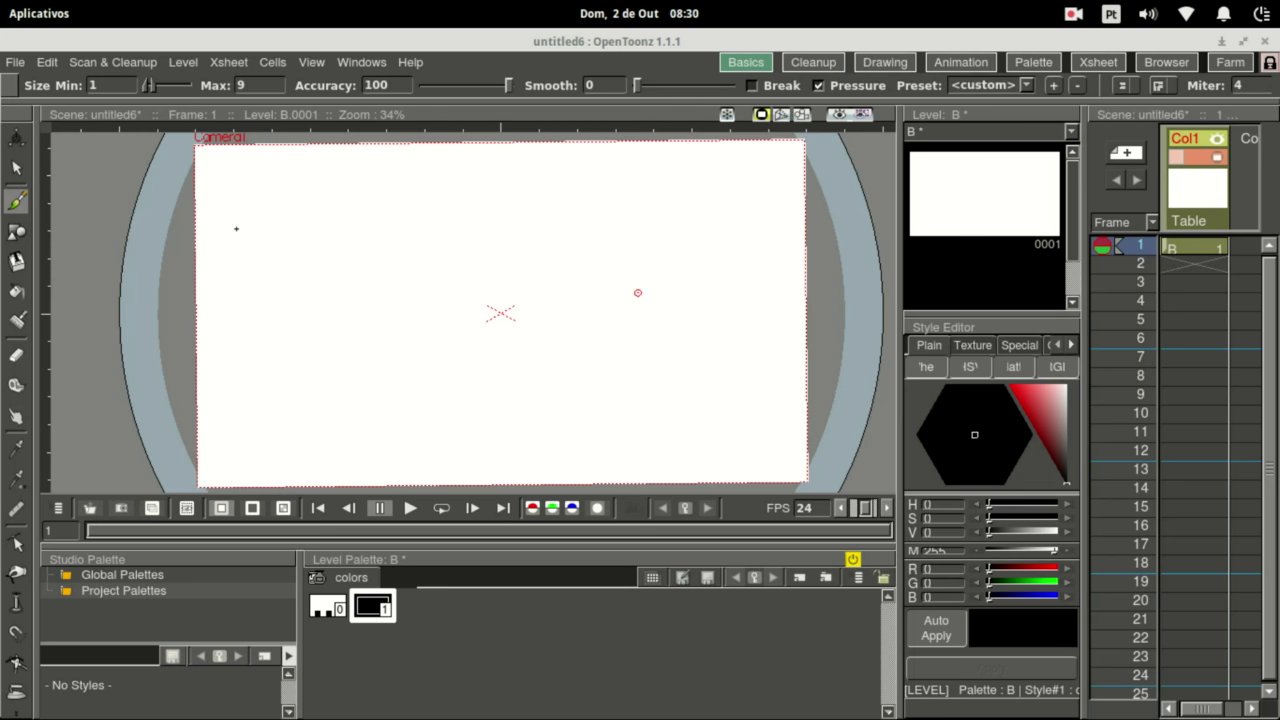
key("s")
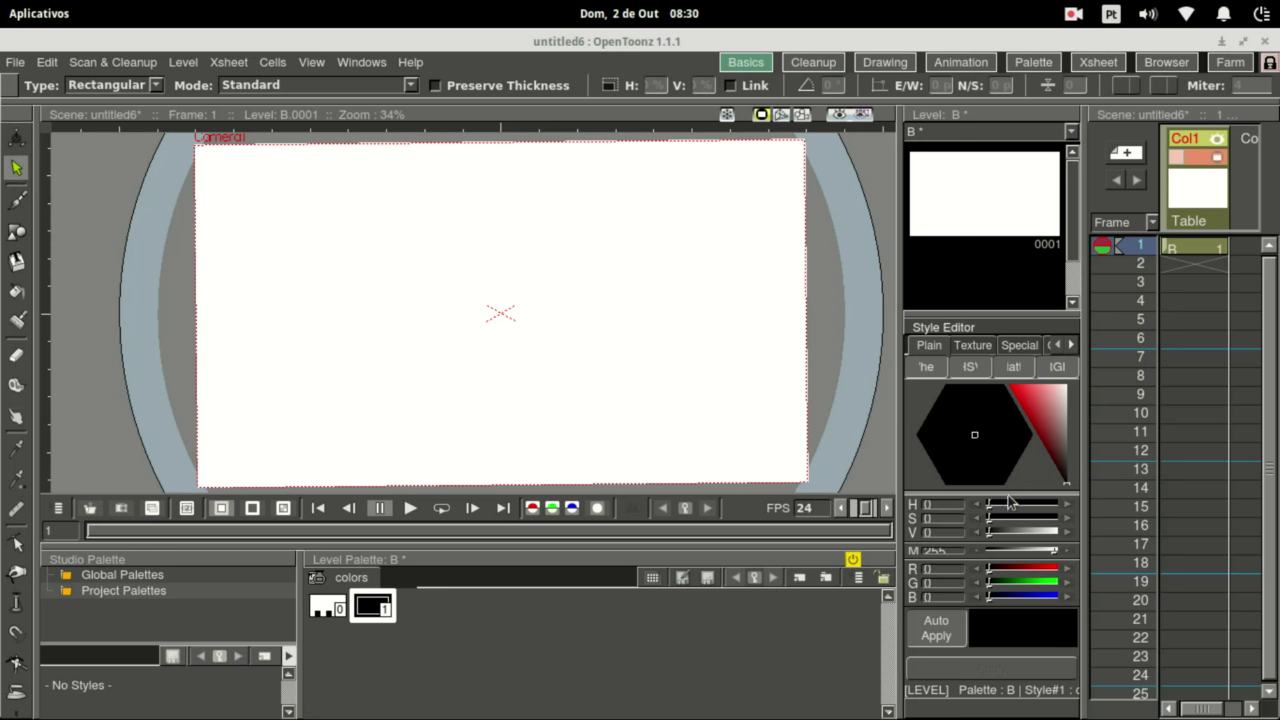
left_click(1176, 250)
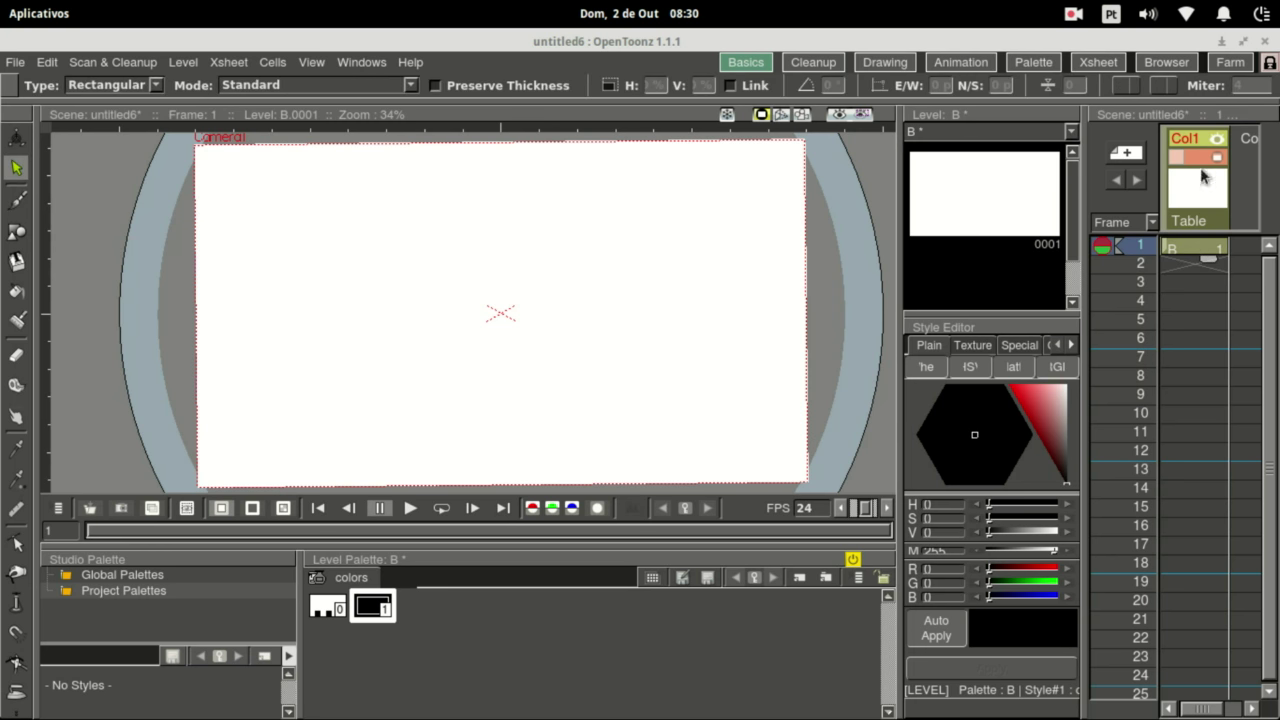
left_click(16, 201)
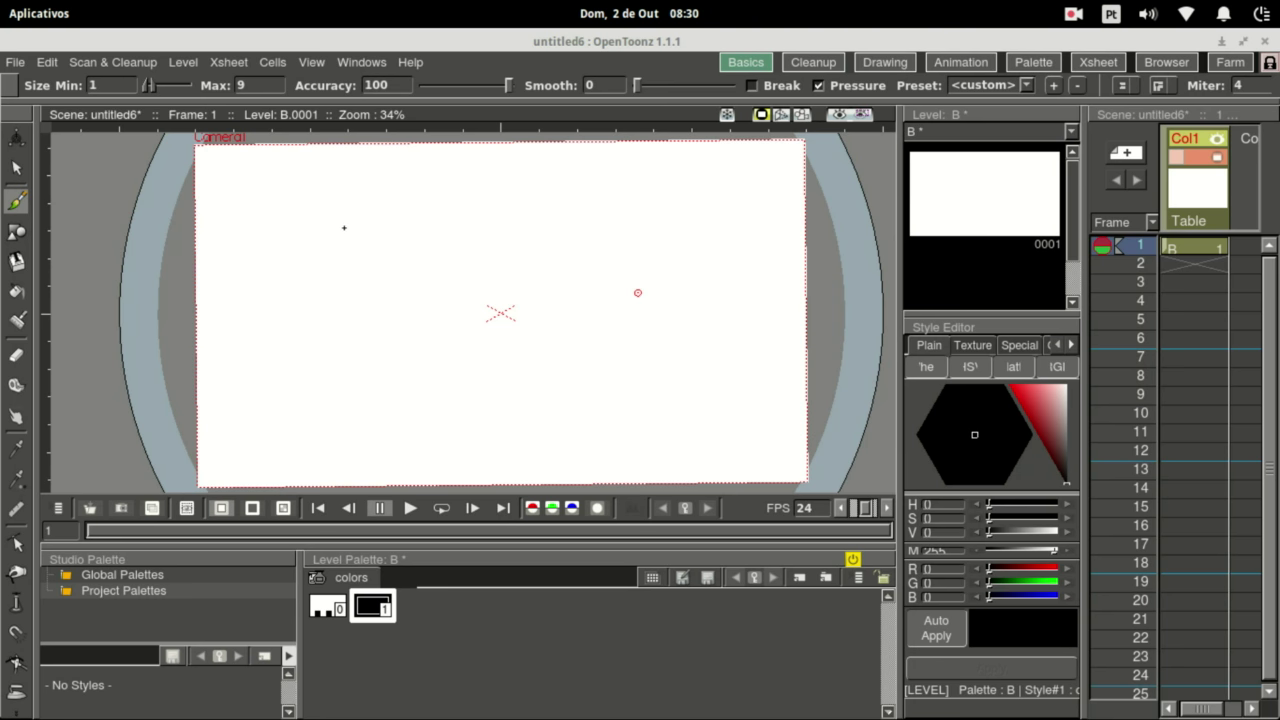
mouse_move(327, 238)
left_mouse_down()
mouse_move(372, 252)
mouse_move(324, 238)
left_mouse_up()
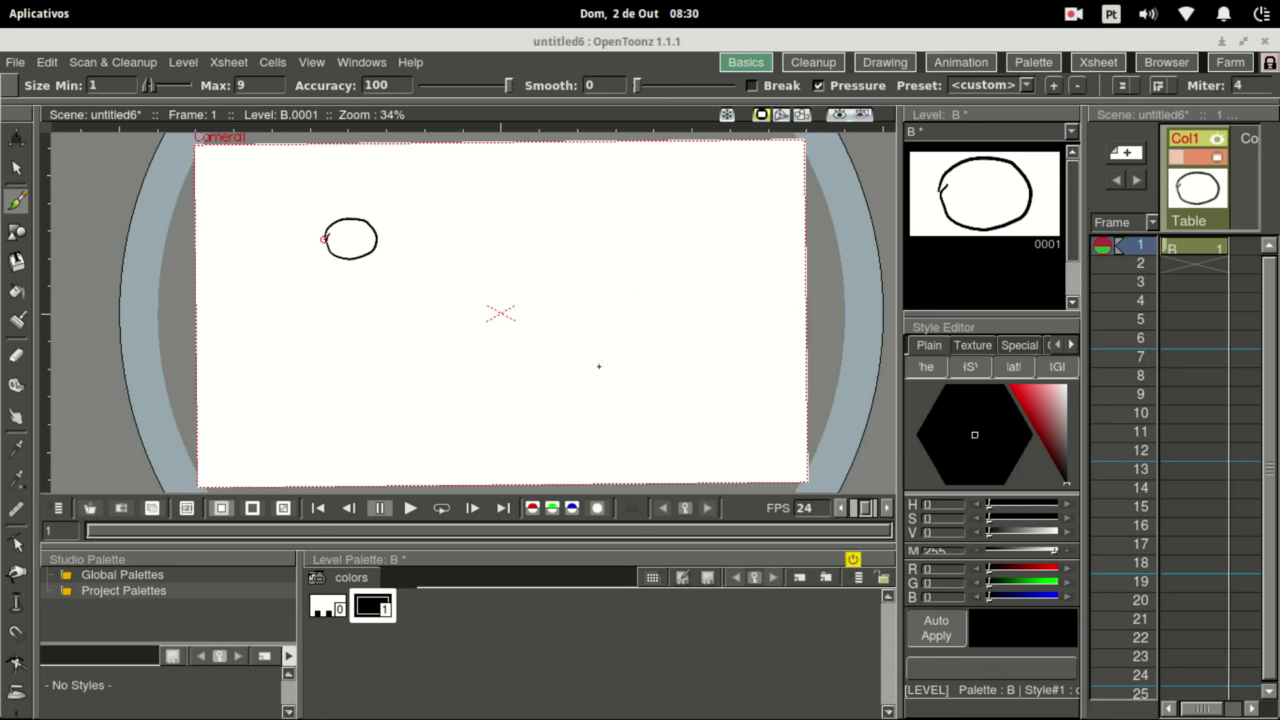
Enable onion skin for the frames before and after frame 2, and draw a circle there overlapping the first one's lower-right edge.
left_click(1186, 264)
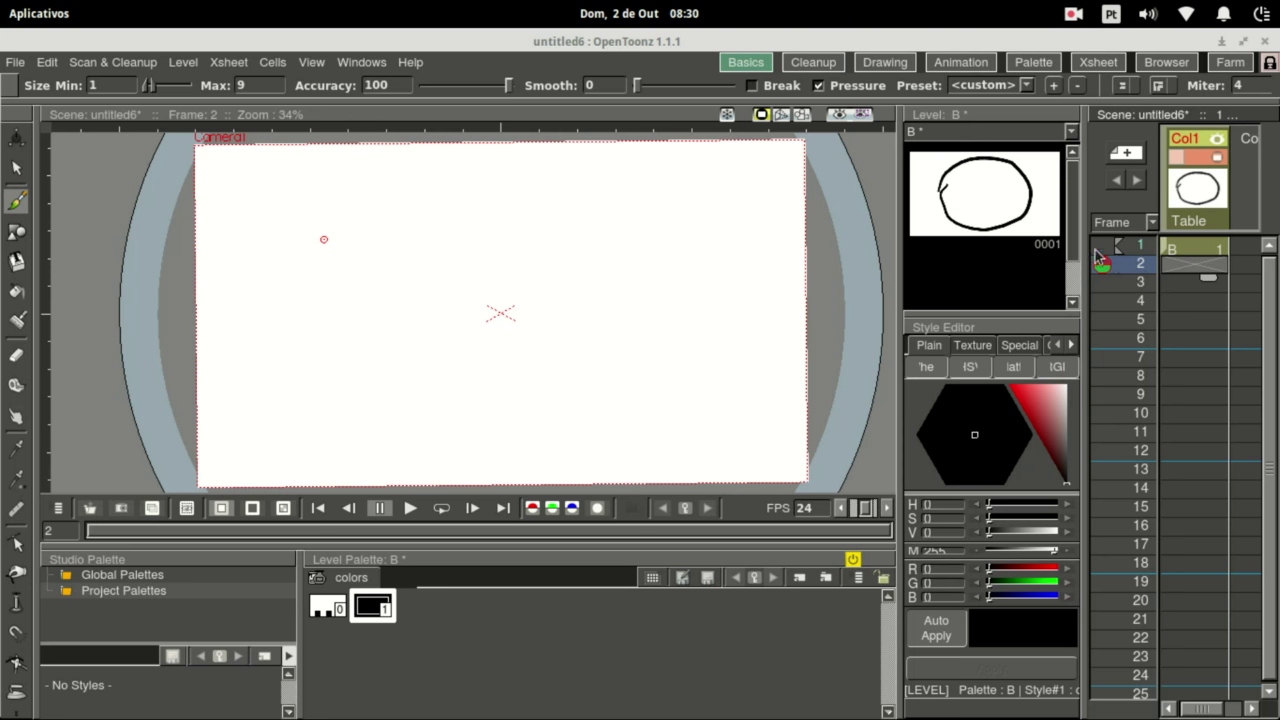
left_click(1103, 248)
left_click(1103, 282)
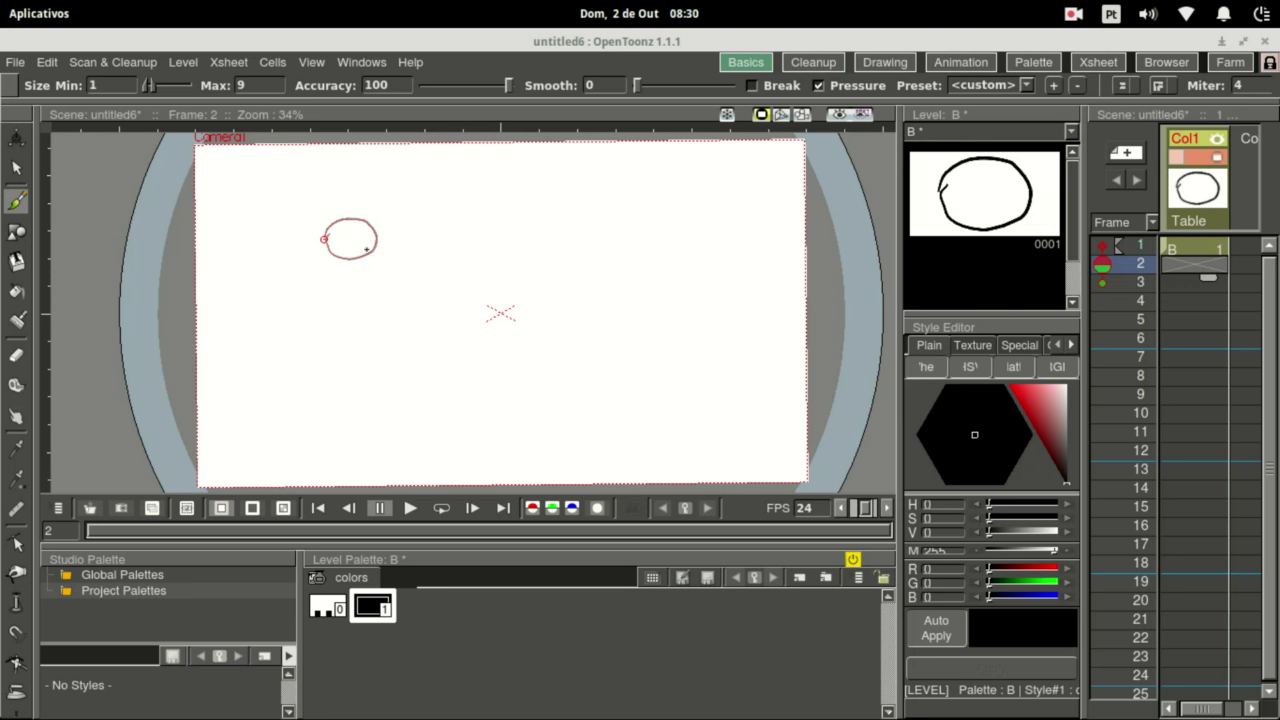
mouse_move(370, 254)
left_mouse_down()
mouse_move(405, 262)
mouse_move(391, 233)
mouse_move(373, 259)
left_mouse_up()
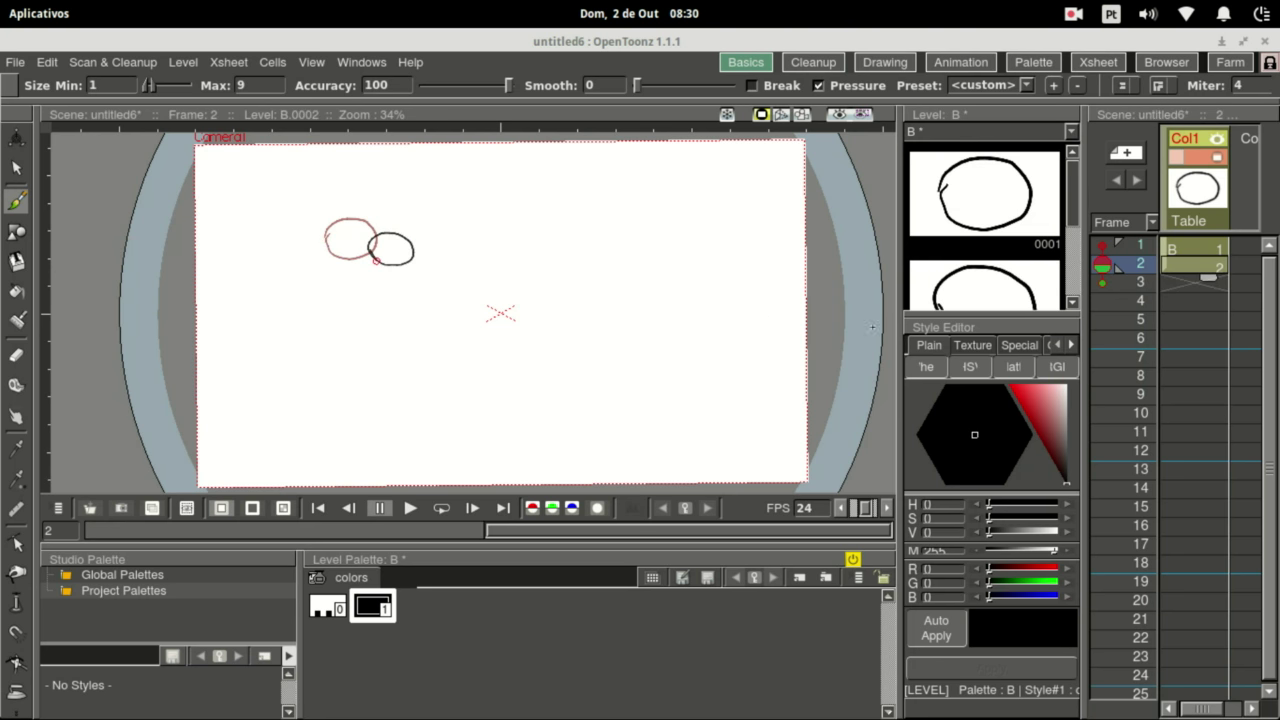
Draw one circle each on frames 3 and 4, continuing the diagonal path down toward the canvas centre.
key("period")
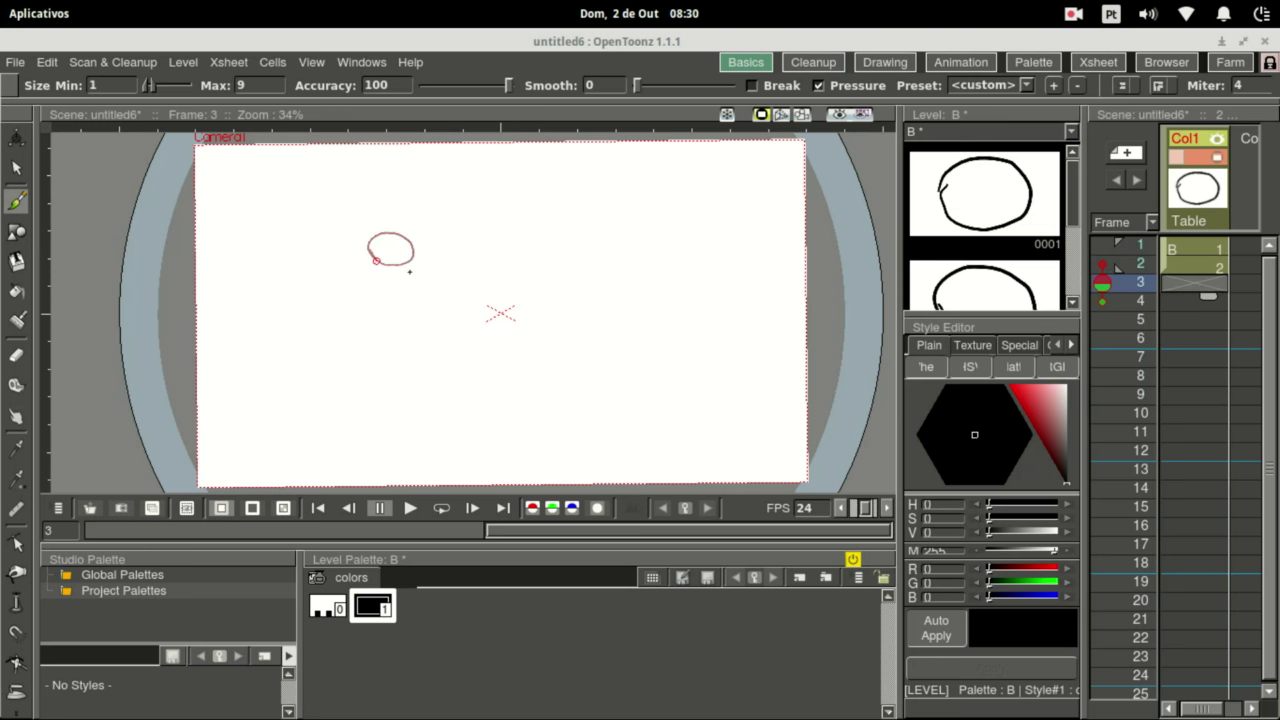
mouse_move(413, 278)
left_mouse_down()
mouse_move(452, 267)
mouse_move(404, 262)
mouse_move(474, 304)
mouse_move(497, 291)
mouse_move(456, 294)
left_mouse_up()
left_click(1102, 305)
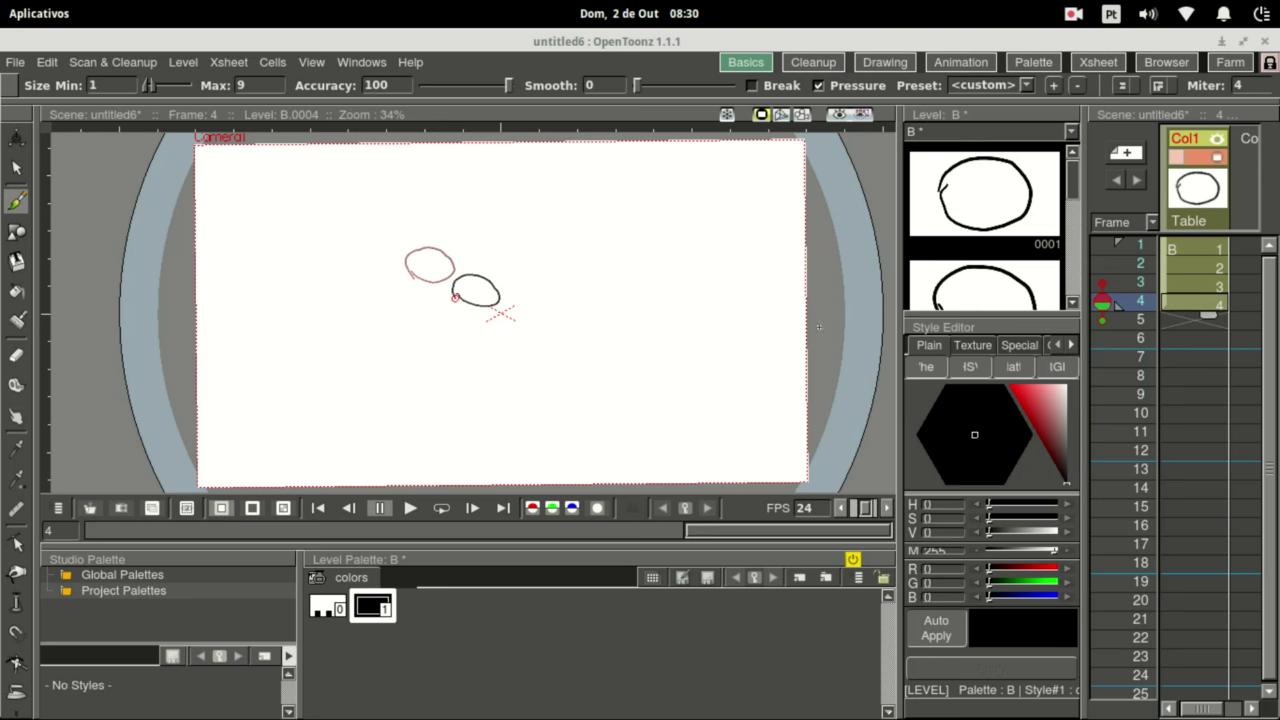
Return to frame 1 and show frame 4 as a fixed onion skin reference.
mouse_move(1102, 284)
left_mouse_down()
mouse_move(1104, 272)
mouse_move(1106, 316)
mouse_move(1110, 300)
left_mouse_up()
left_click(1108, 248)
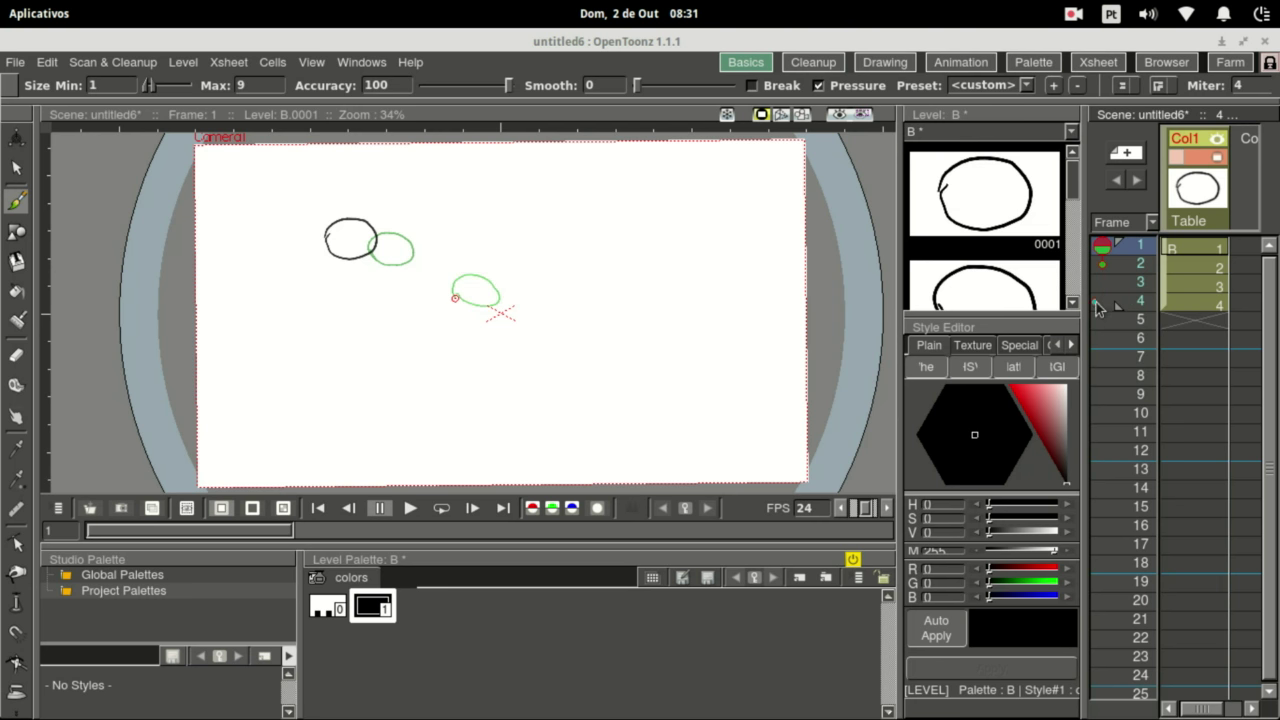
Remove the fixed onion skin reference from frame 4 and, on frame 4, extend the relative onion skin to the three preceding frames.
left_click(1103, 303)
left_click(1103, 303)
left_click(1103, 303)
key("Down")
key("Down")
key("Down")
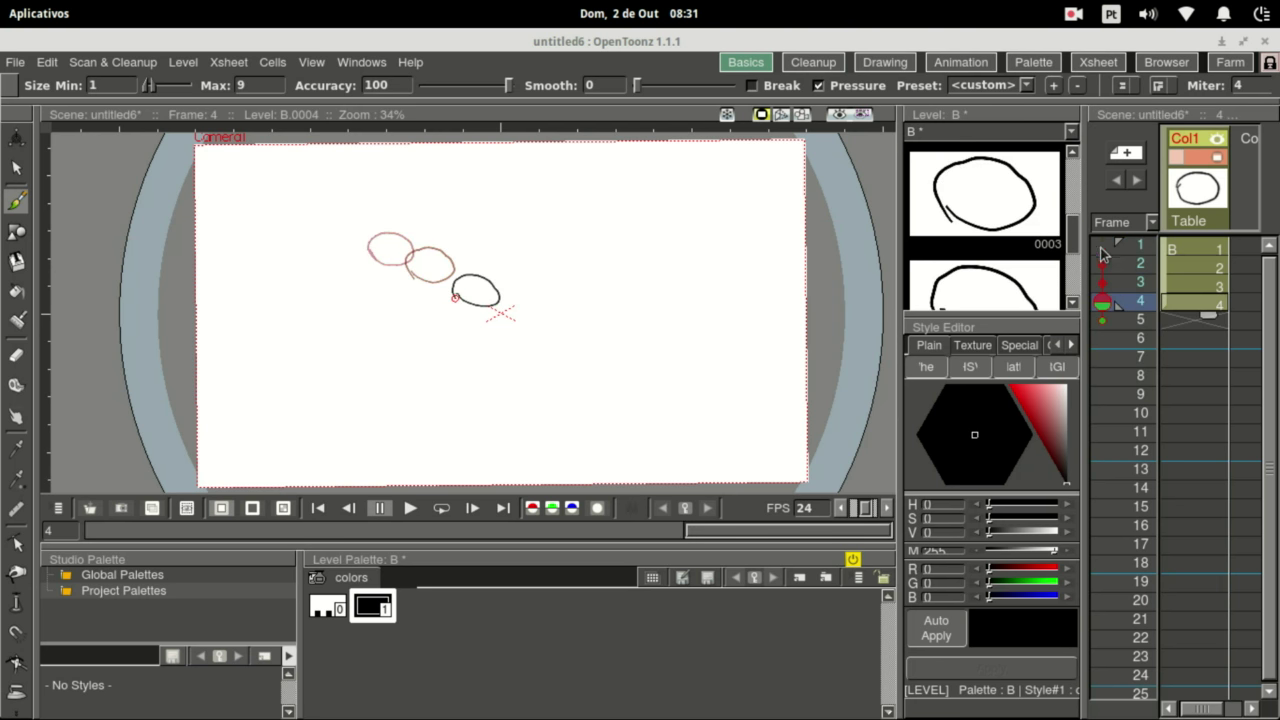
left_click(1102, 246)
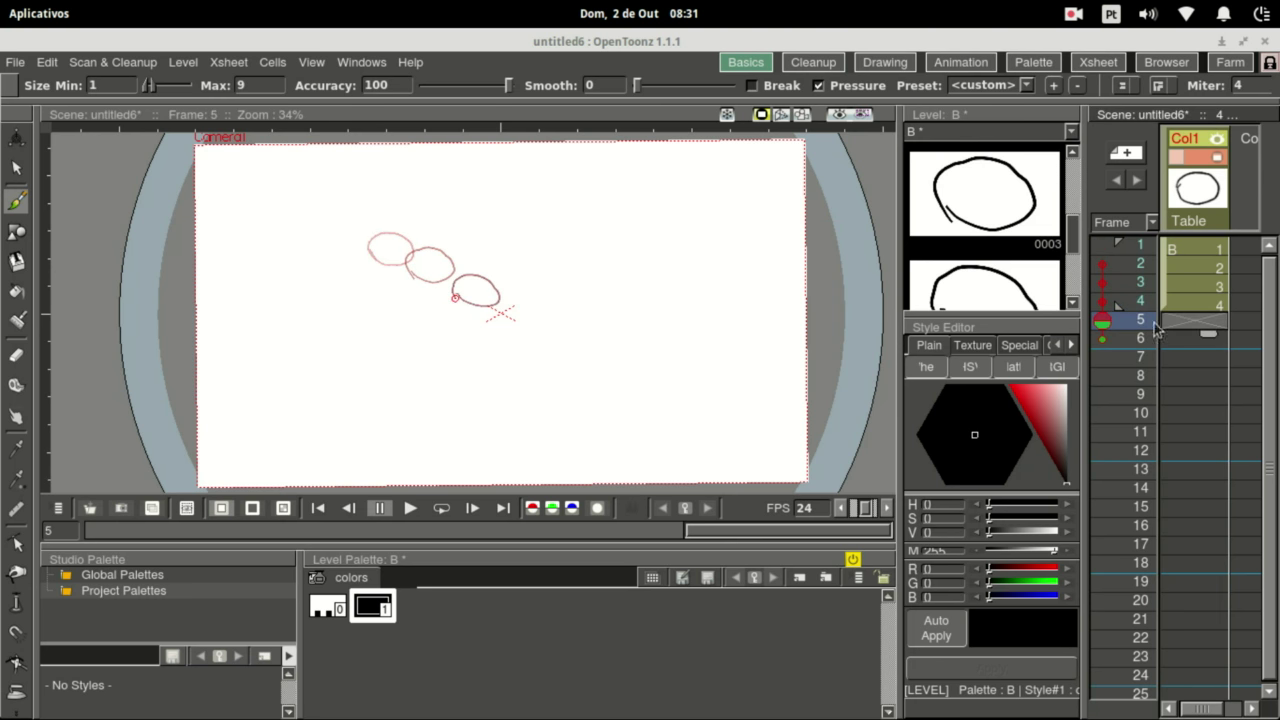
Draw an oval just past the canvas centre on frame 5 and a flatter, wider one overlapping its lower edge on frame 6.
key("Down")
left_click(521, 326)
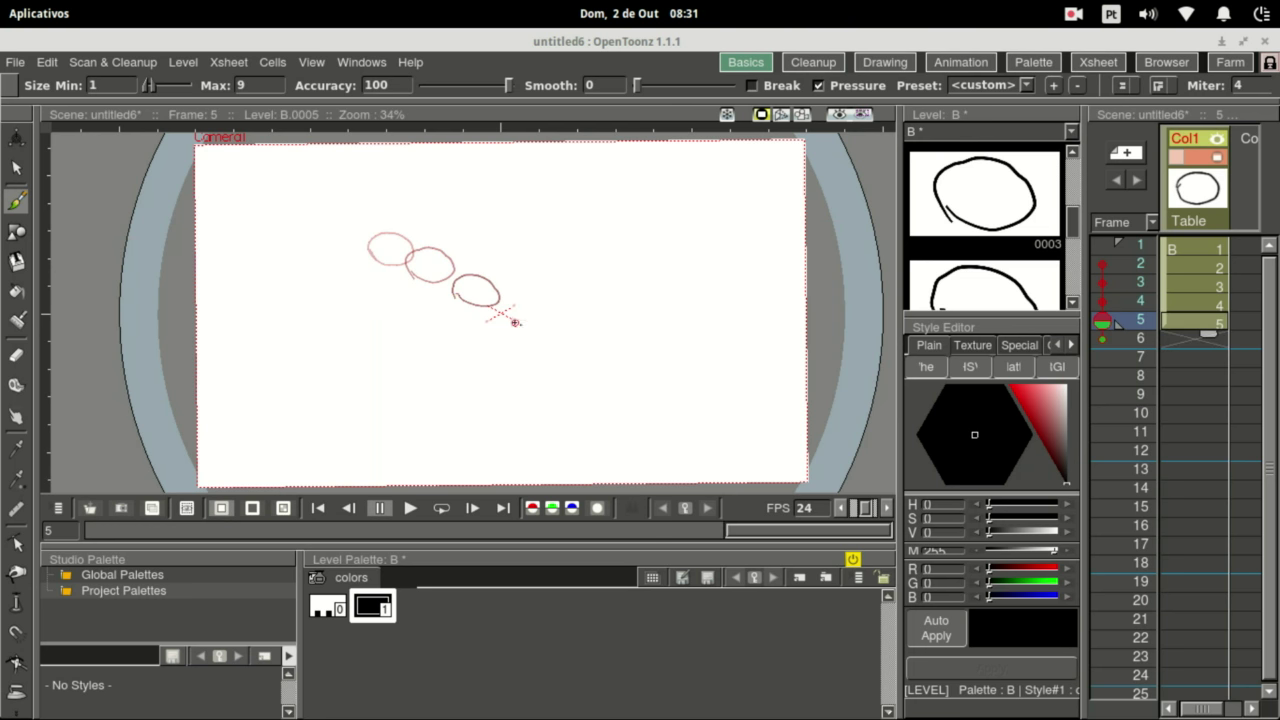
left_click_drag(549, 311, 516, 318)
left_click(1190, 338)
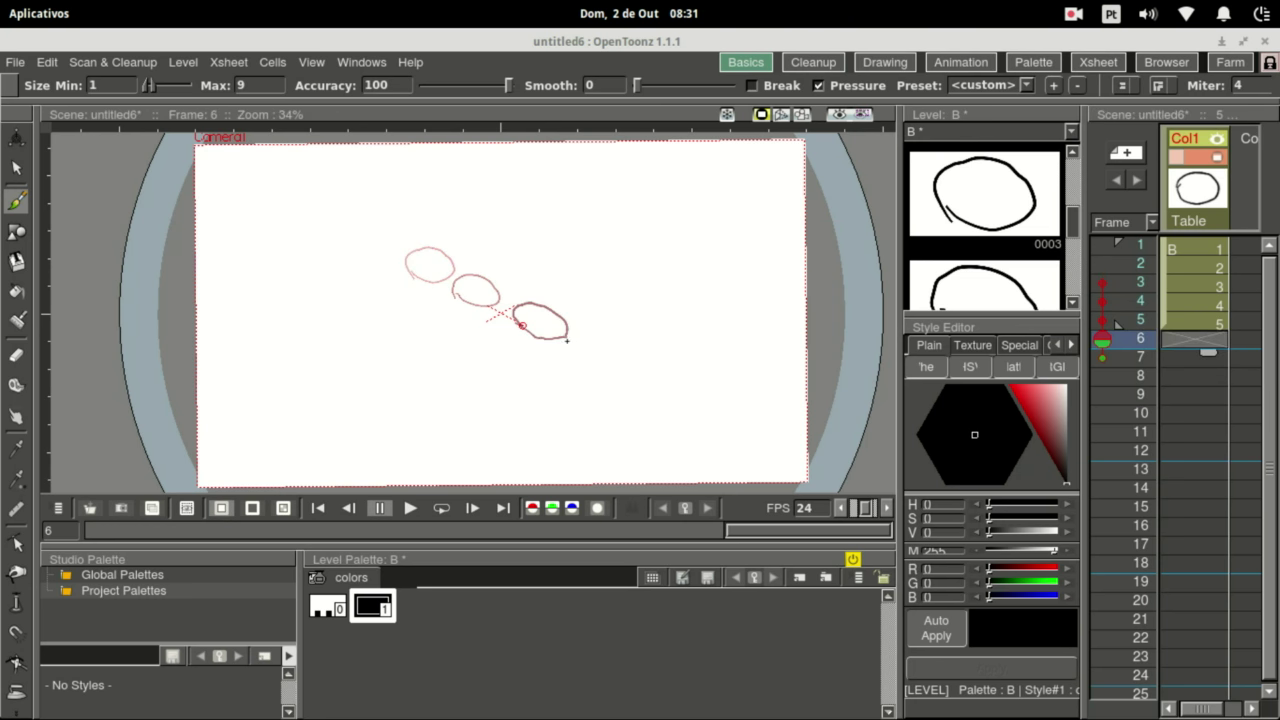
mouse_move(566, 339)
left_mouse_down()
mouse_move(607, 328)
mouse_move(532, 322)
mouse_move(543, 341)
mouse_move(652, 335)
mouse_move(502, 338)
mouse_move(584, 333)
left_mouse_up()
Draw a wide, thin flattened ellipse on frame 7 and three small, separated flat ellipses along the same ground line on frame 8.
left_click(1173, 358)
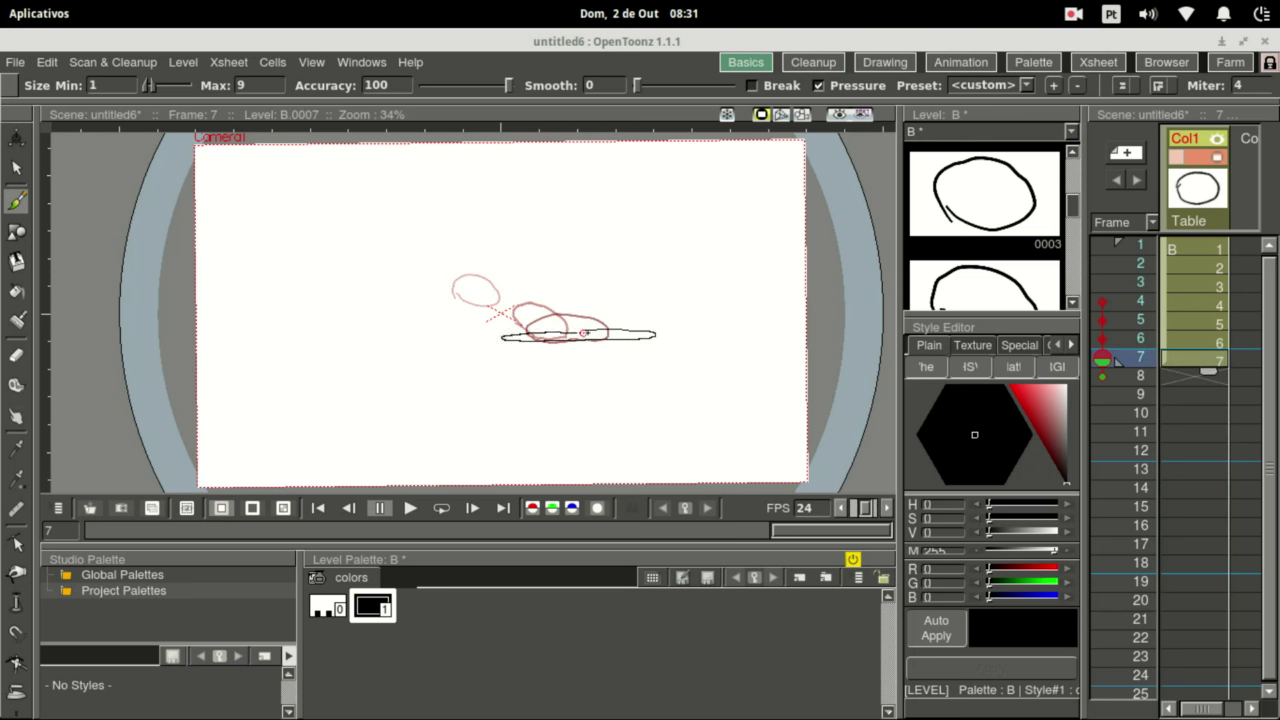
left_click(1175, 378)
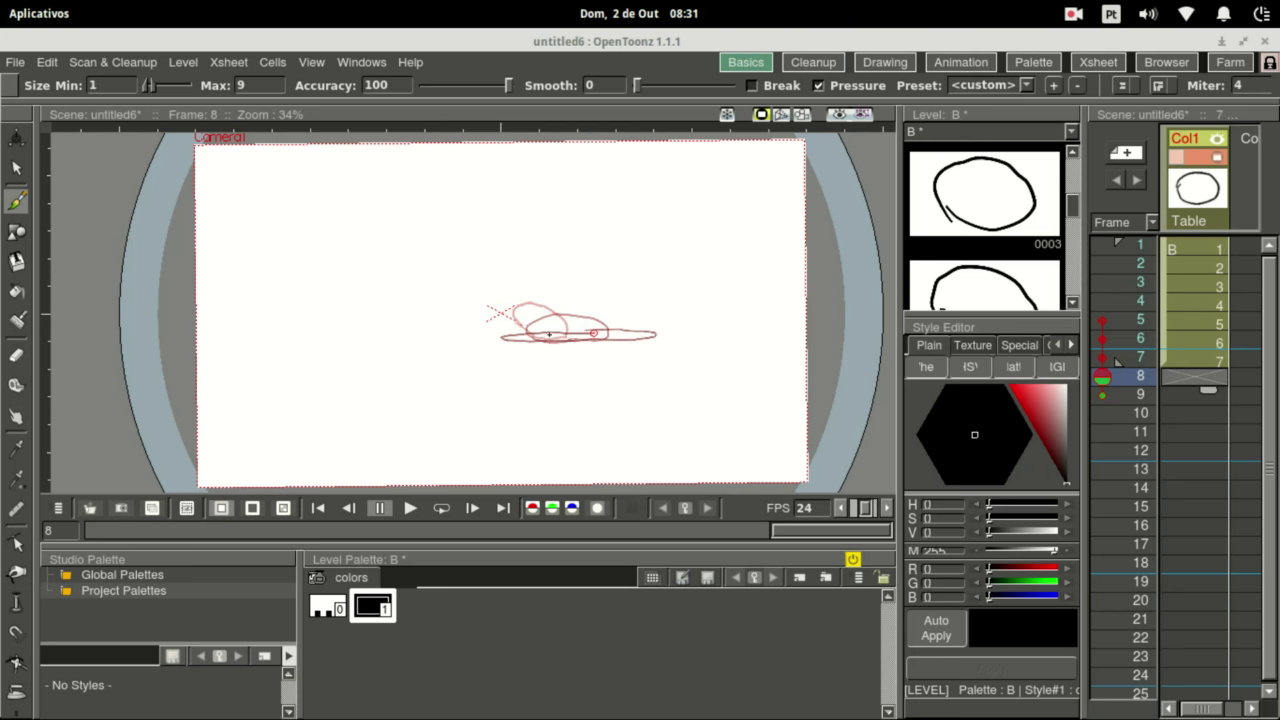
mouse_move(528, 337)
left_mouse_down()
mouse_move(483, 337)
mouse_move(532, 338)
left_mouse_up()
left_click_drag(669, 338, 627, 340)
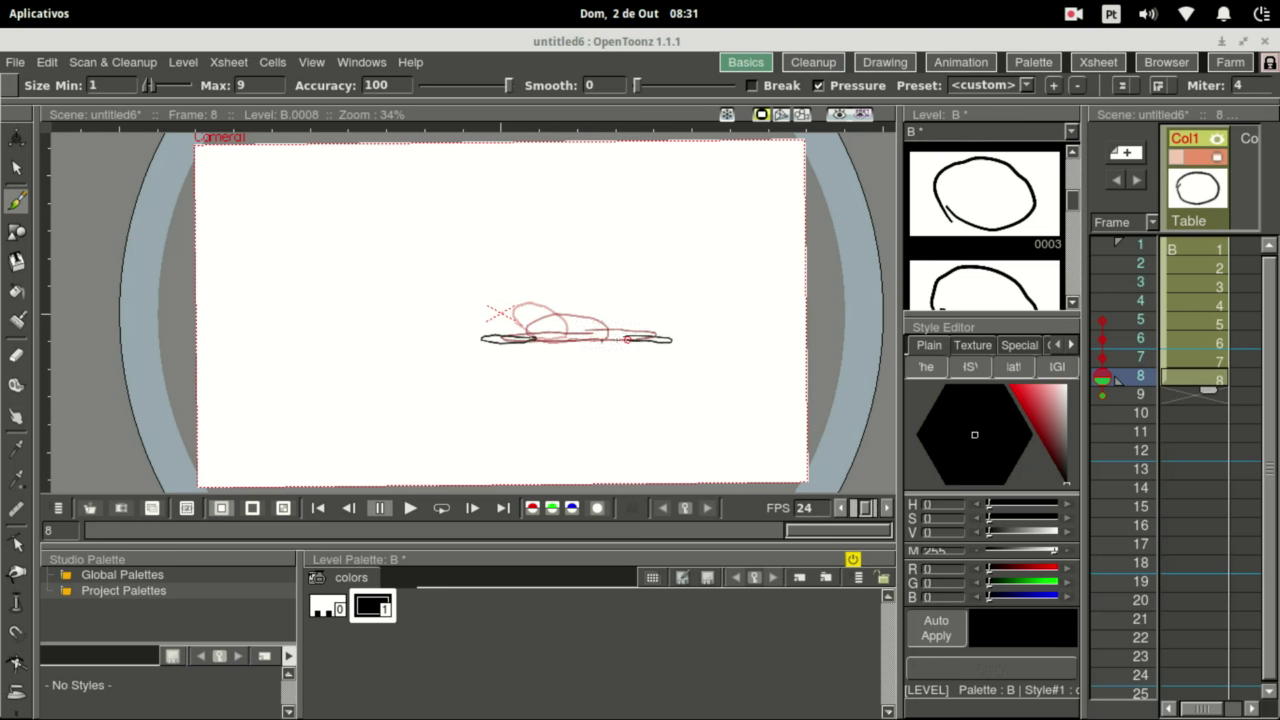
Step through the drawings from frame 1 to frame 8 to check the motion.
left_click(1190, 247)
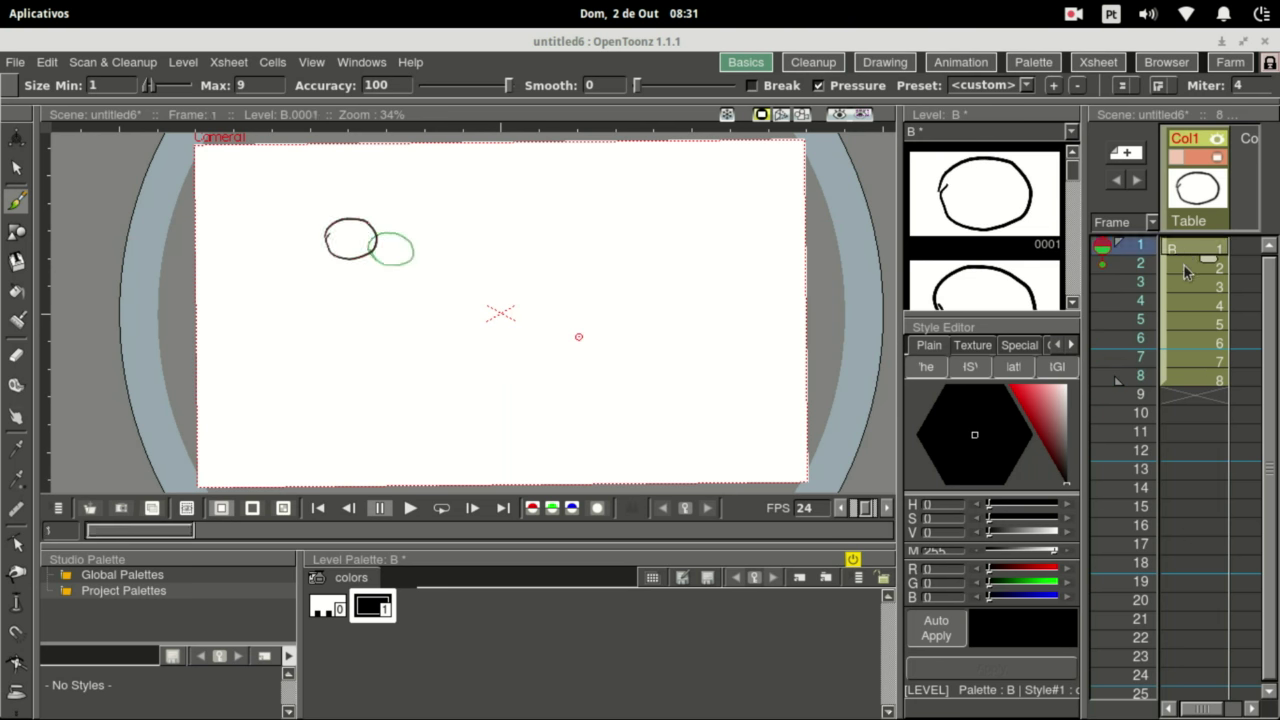
left_click(1187, 283)
left_click(1198, 305)
left_click(1191, 323)
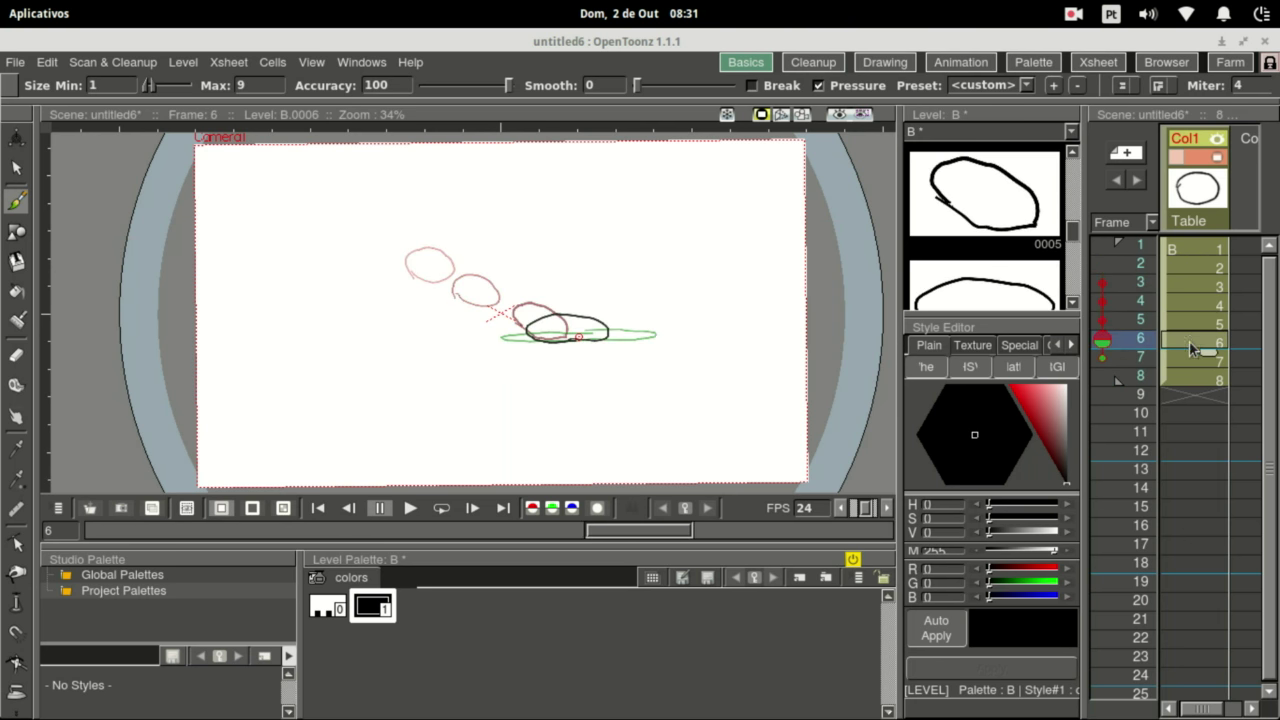
left_click(1190, 342)
left_click(1191, 360)
left_click(1191, 376)
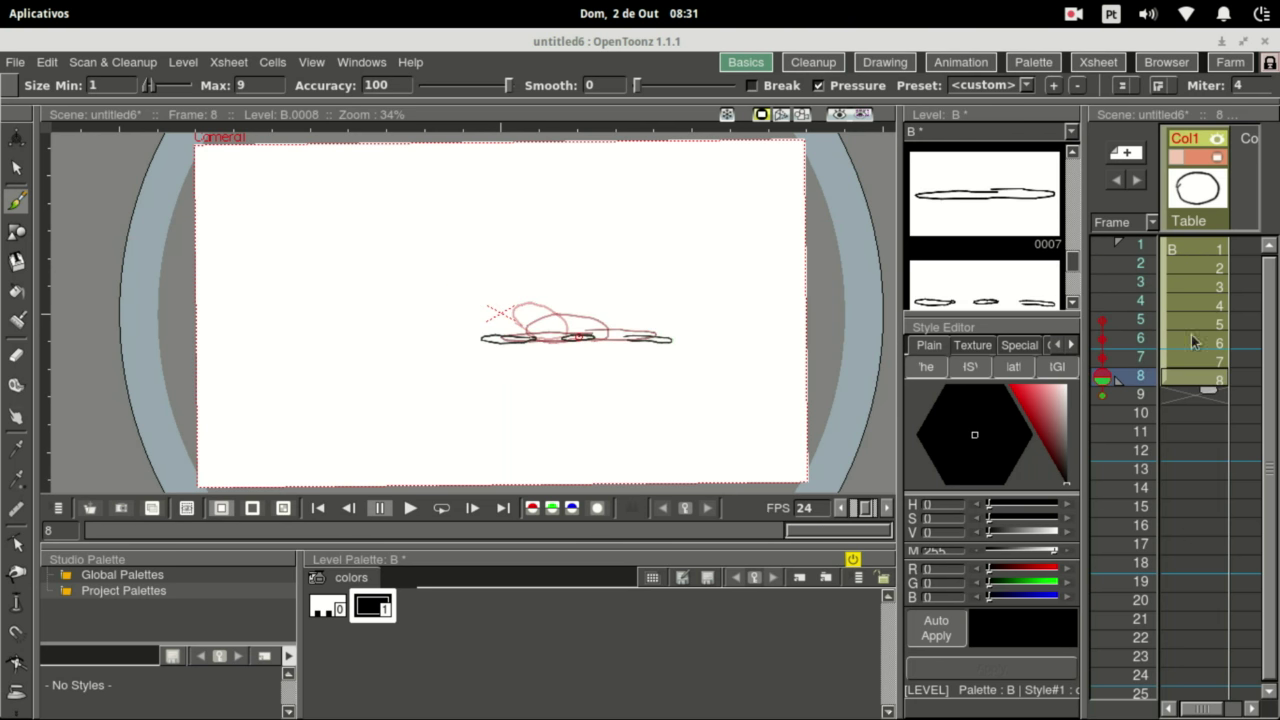
Play the animation from frame 1 and set its frame rate to 12 FPS.
left_click(1194, 254)
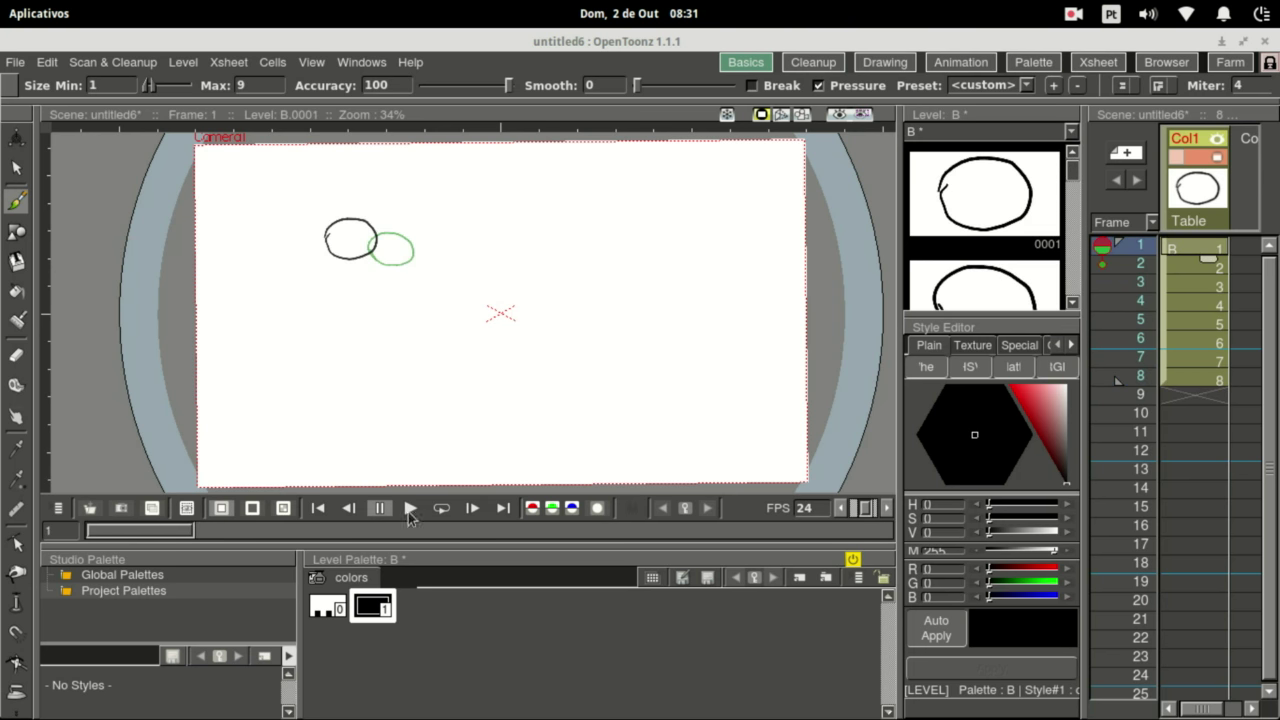
left_click(409, 509)
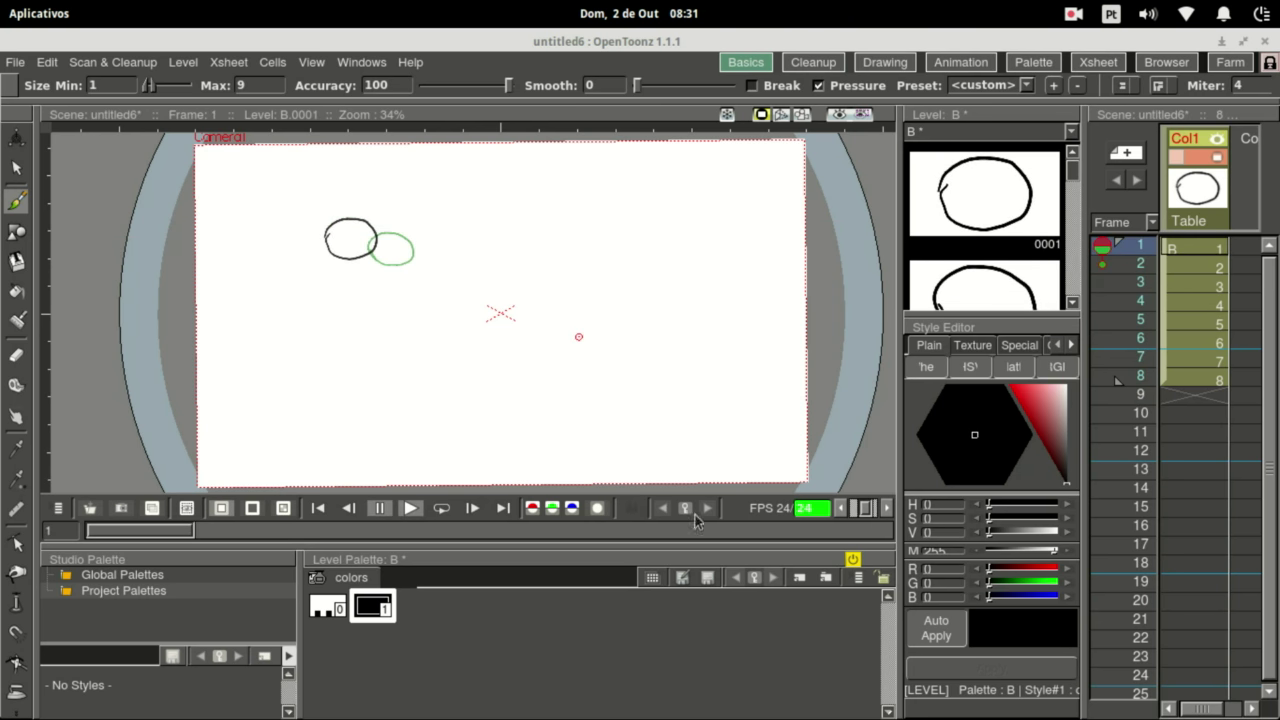
left_click(805, 509)
type("12")
key("Return")
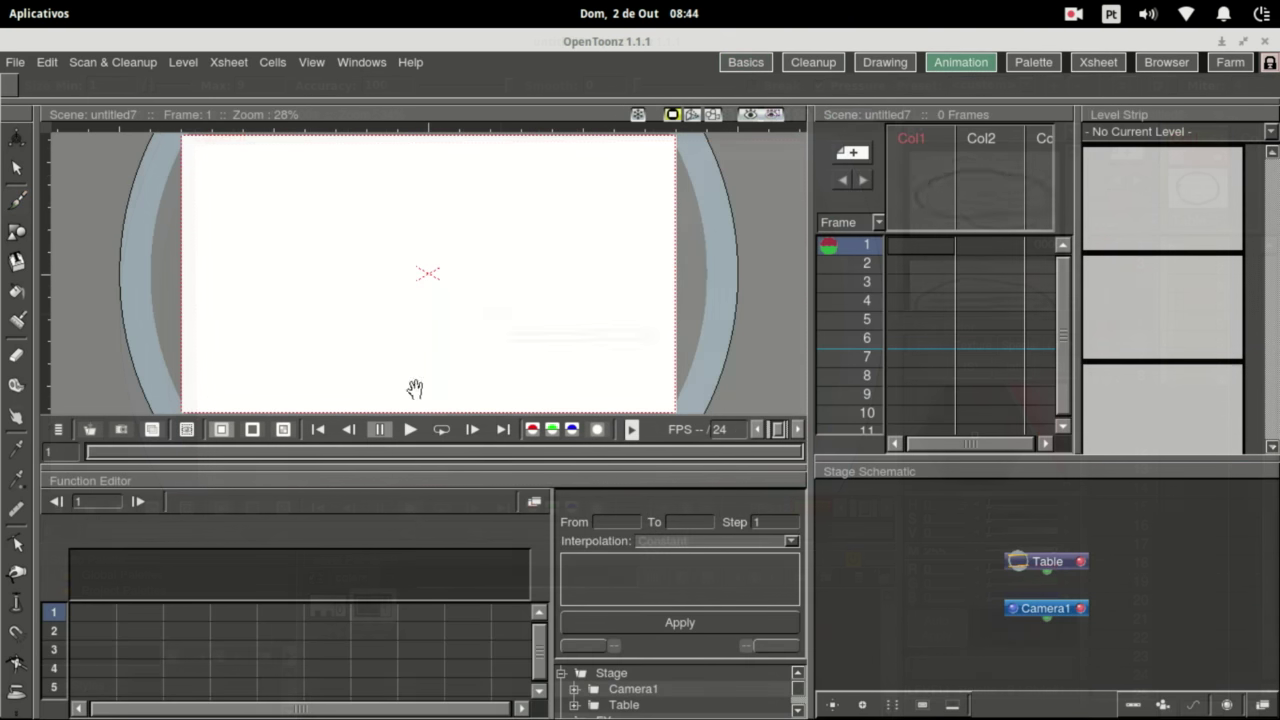
Switch the new scene to the Basics room and open the Load Level dialog.
left_click(746, 62)
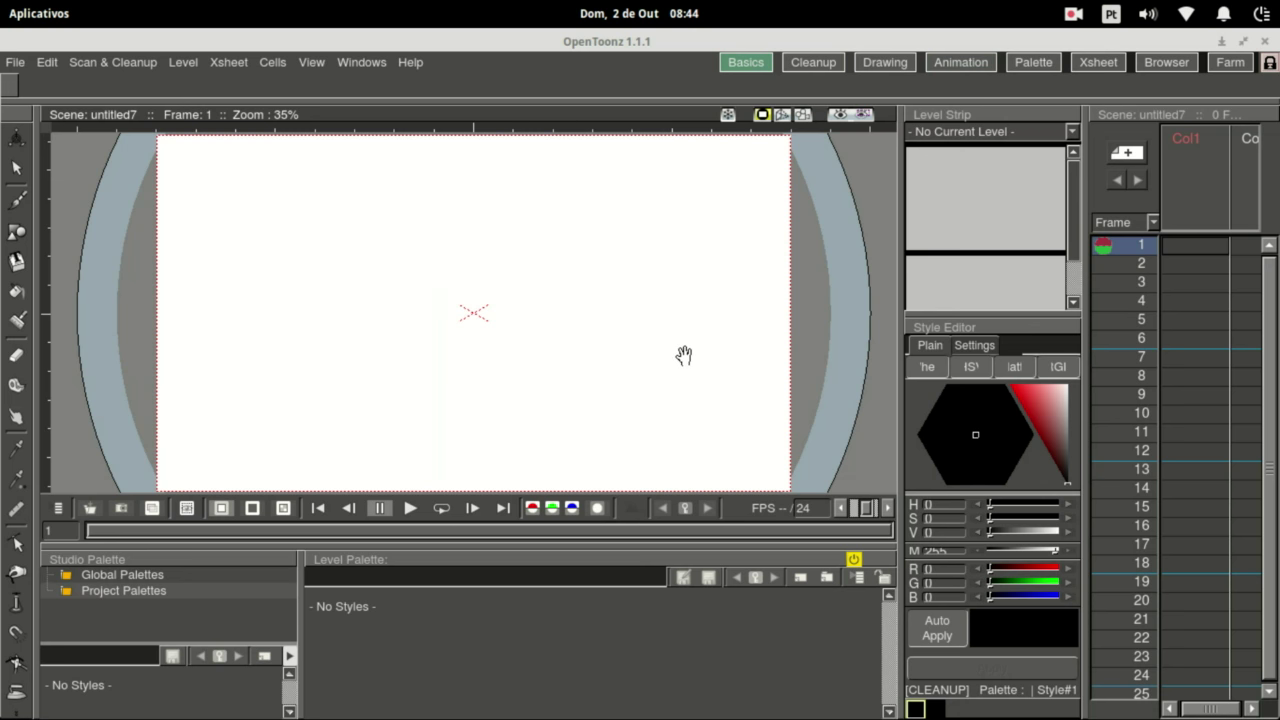
left_click(15, 62)
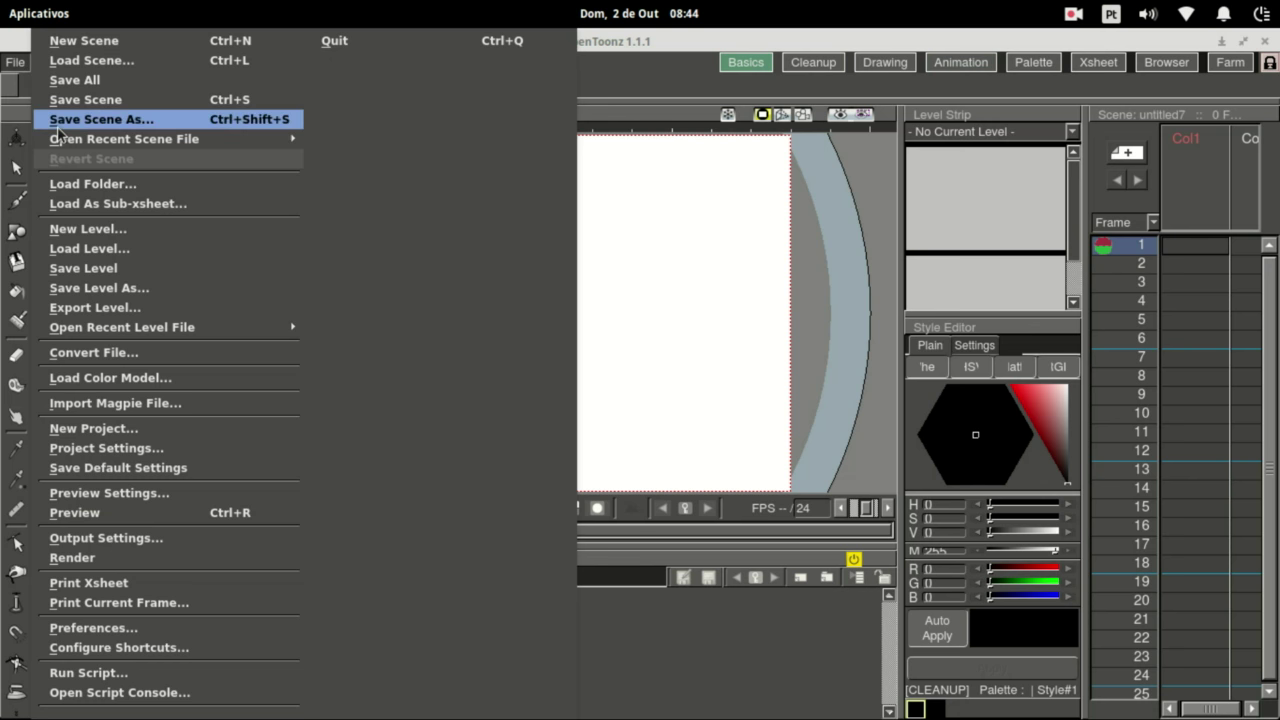
left_click(96, 254)
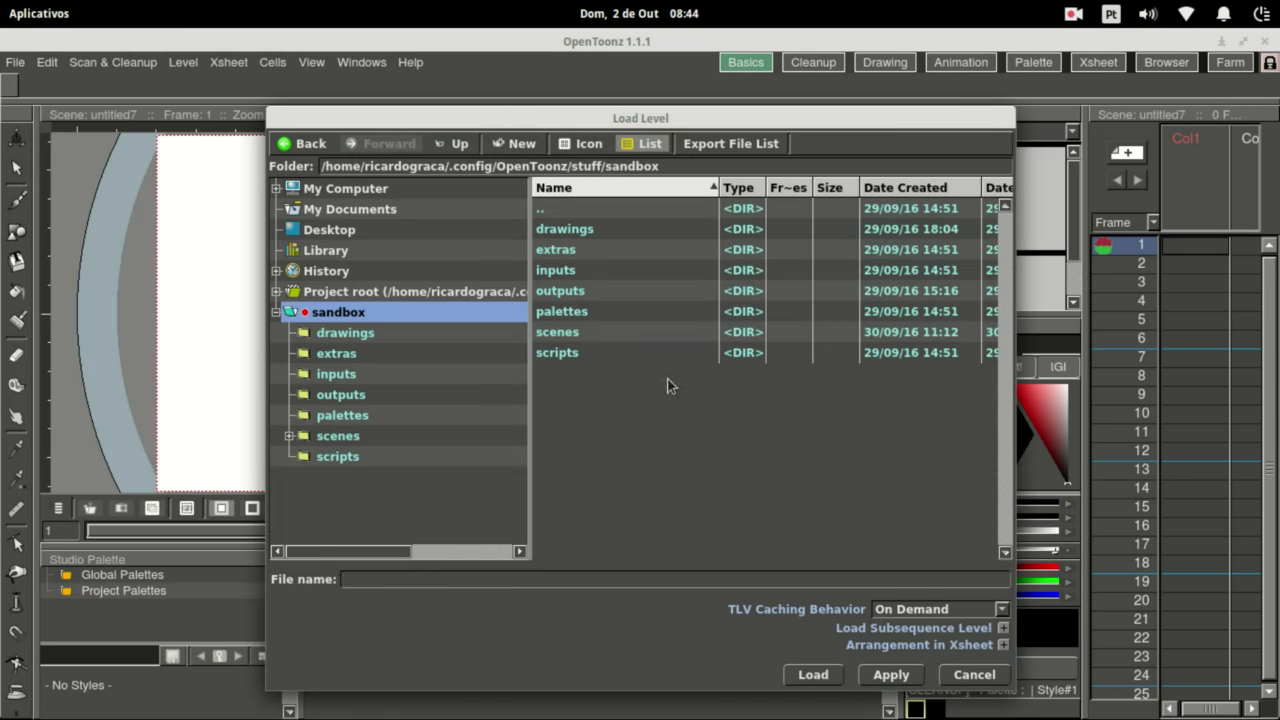
Browse to the 1_PROJETOS/10-Tutoriais/Pro/26-opentoonz folder inside the user's home directory.
left_click(276, 189)
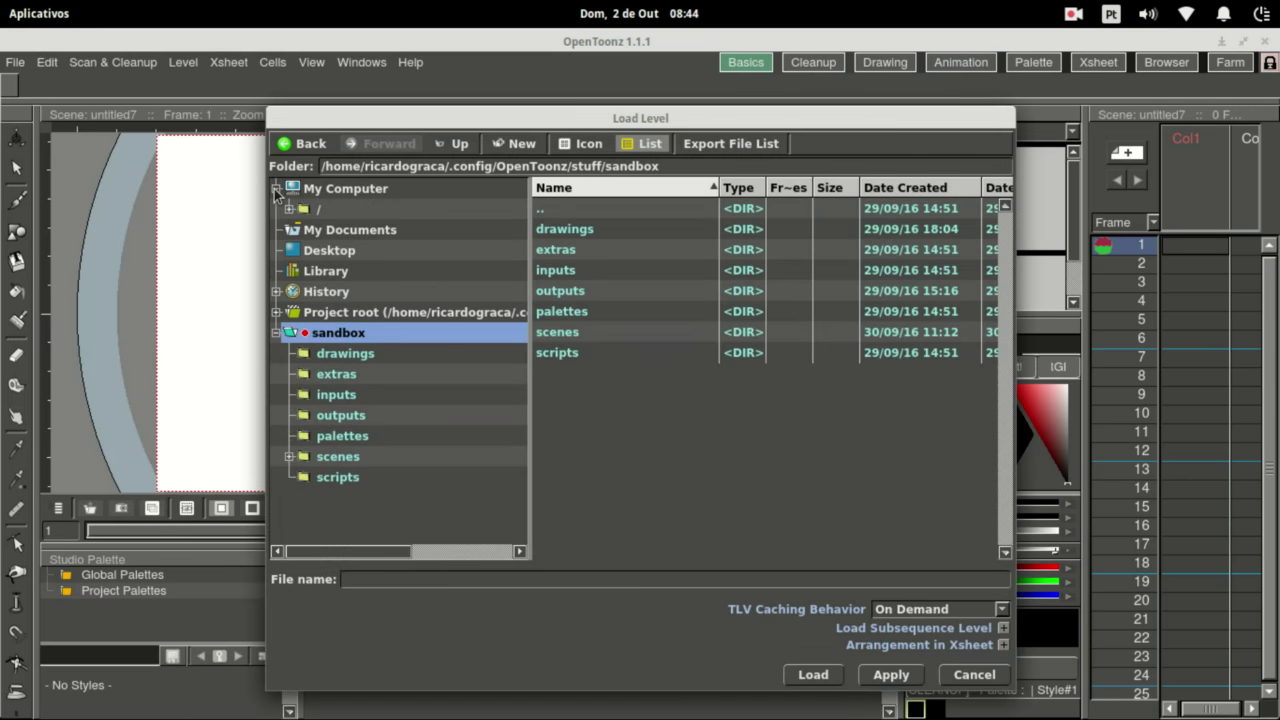
left_click(289, 209)
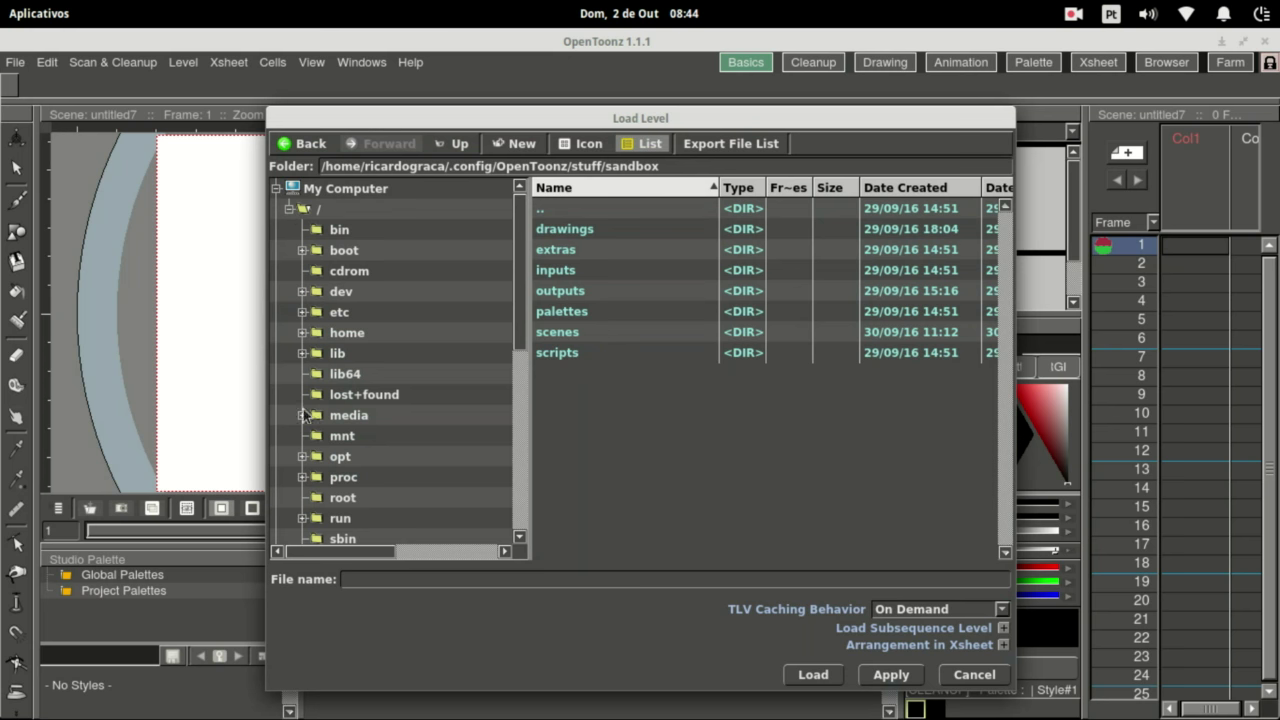
left_click(303, 333)
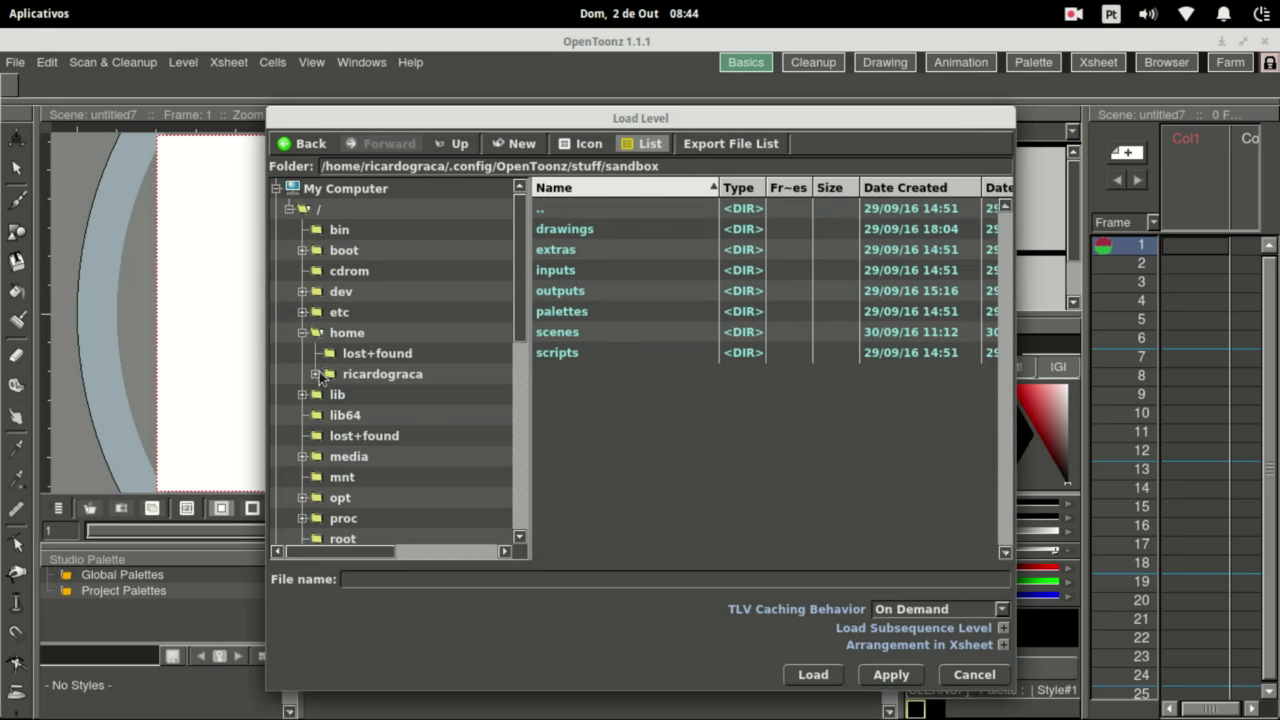
left_click(316, 374)
left_click(329, 395)
scroll(365, 482, "down", 3)
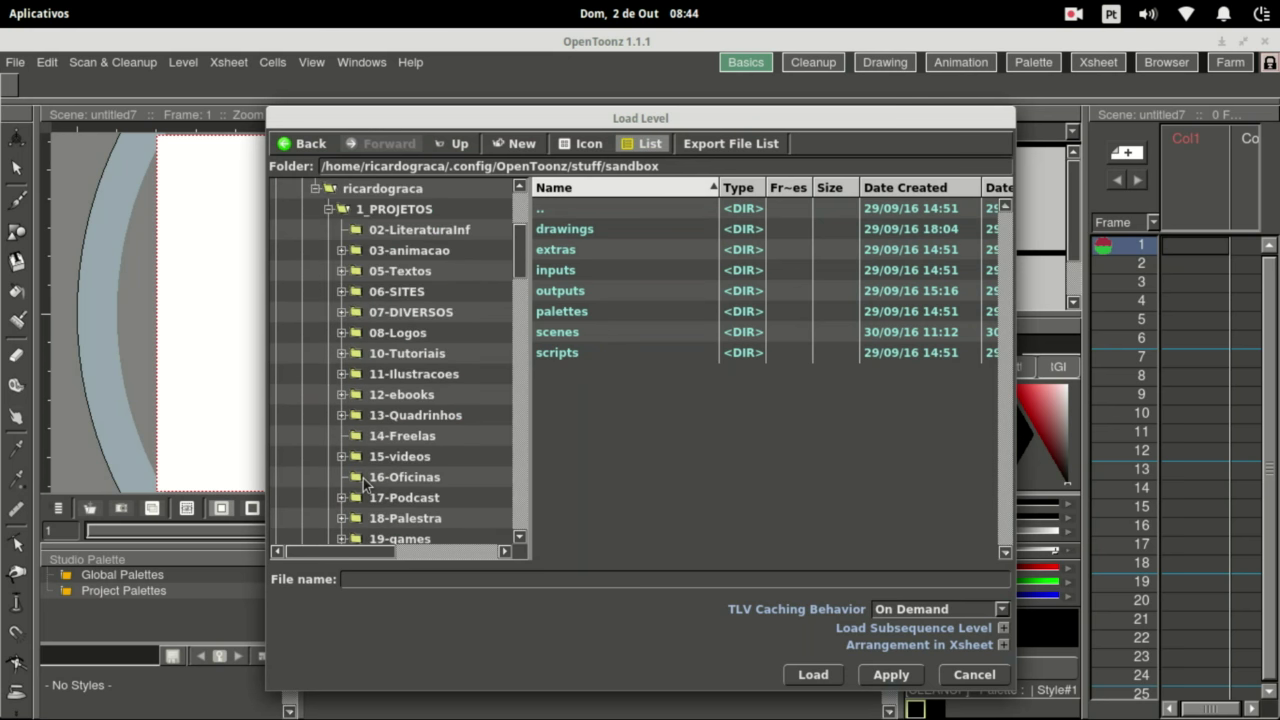
left_click(342, 353)
scroll(352, 400, "down", 2)
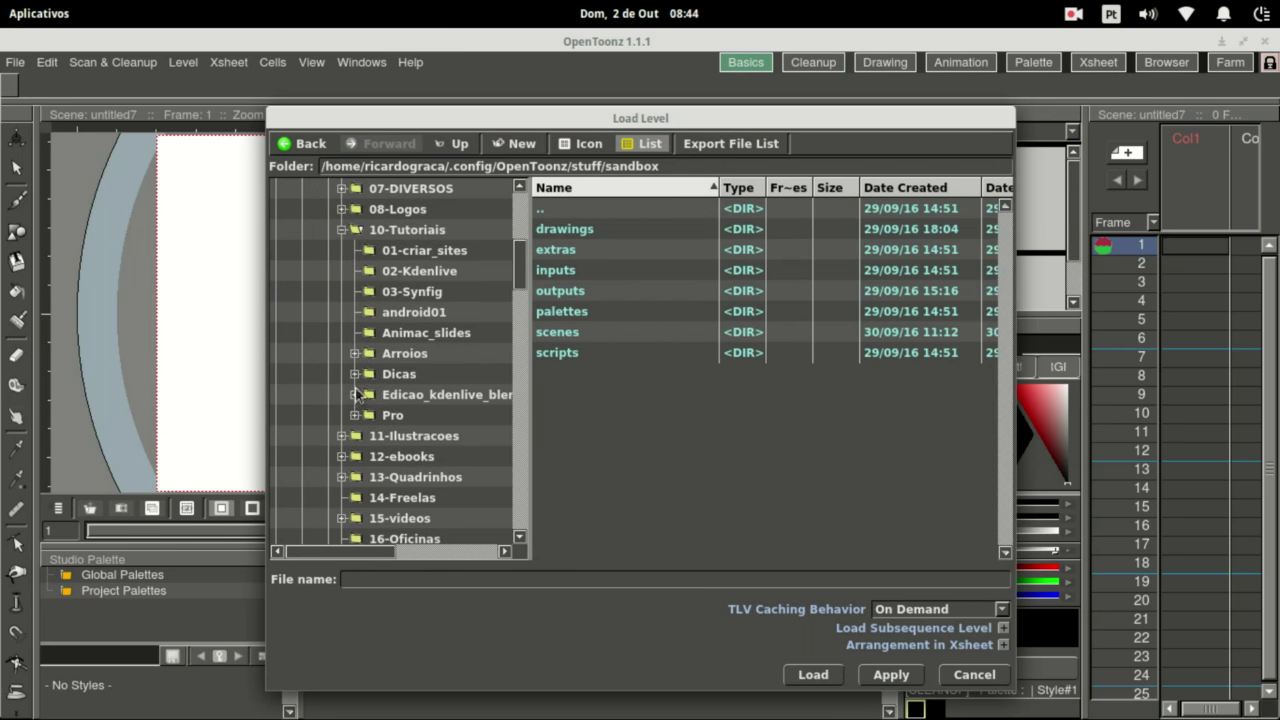
left_click(355, 412)
scroll(370, 478, "down", 3)
scroll(370, 478, "down", 6)
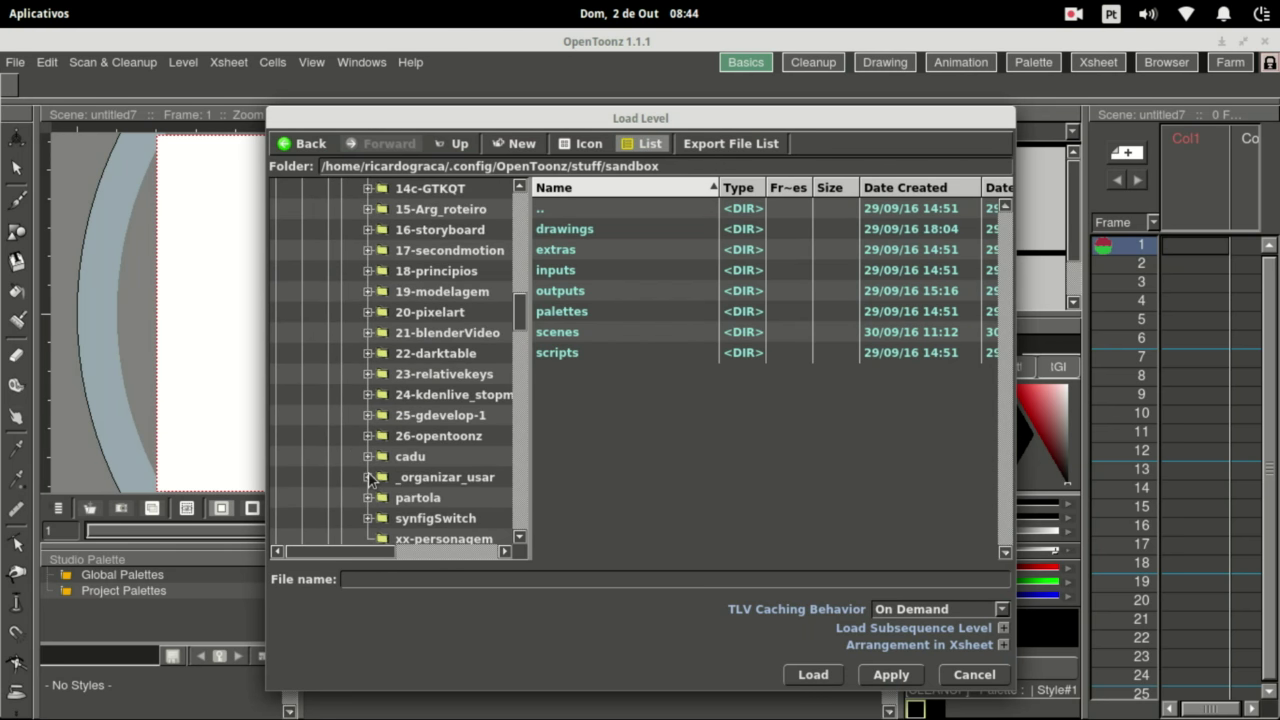
left_click(368, 436)
left_click(432, 440)
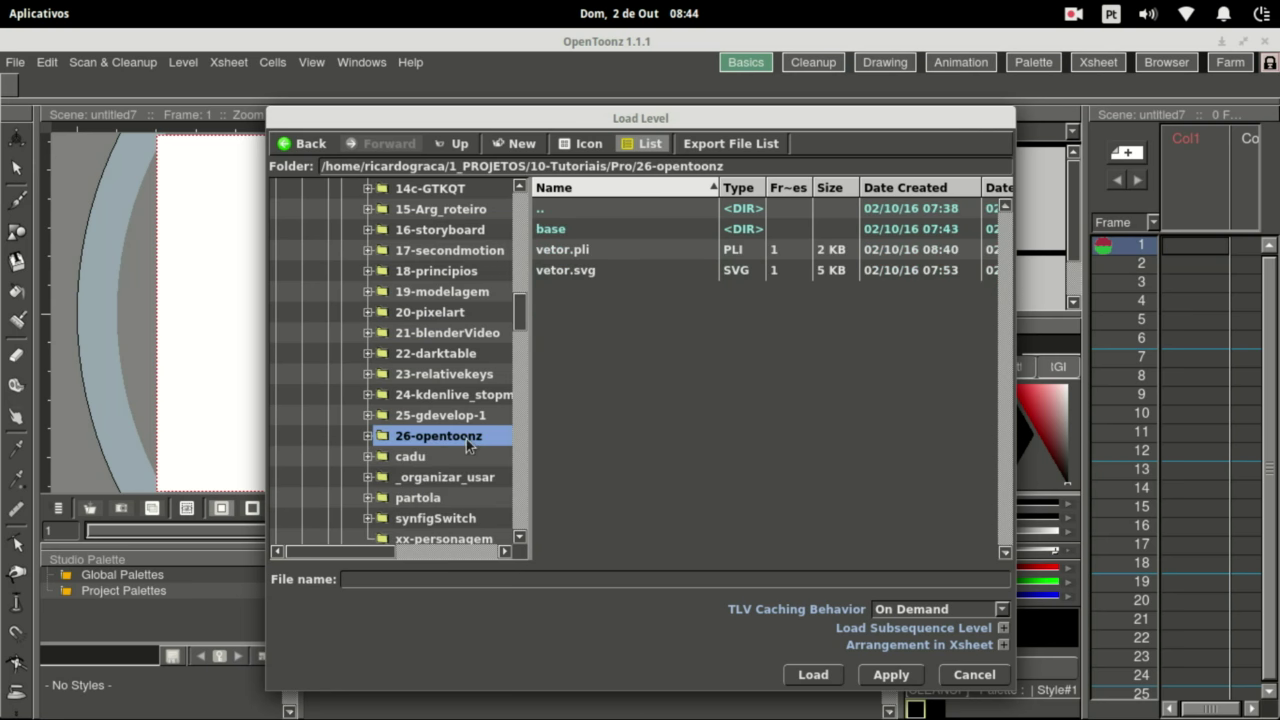
Load vetor.svg as a level into the first column of the Xsheet.
left_click(577, 271)
left_click(813, 674)
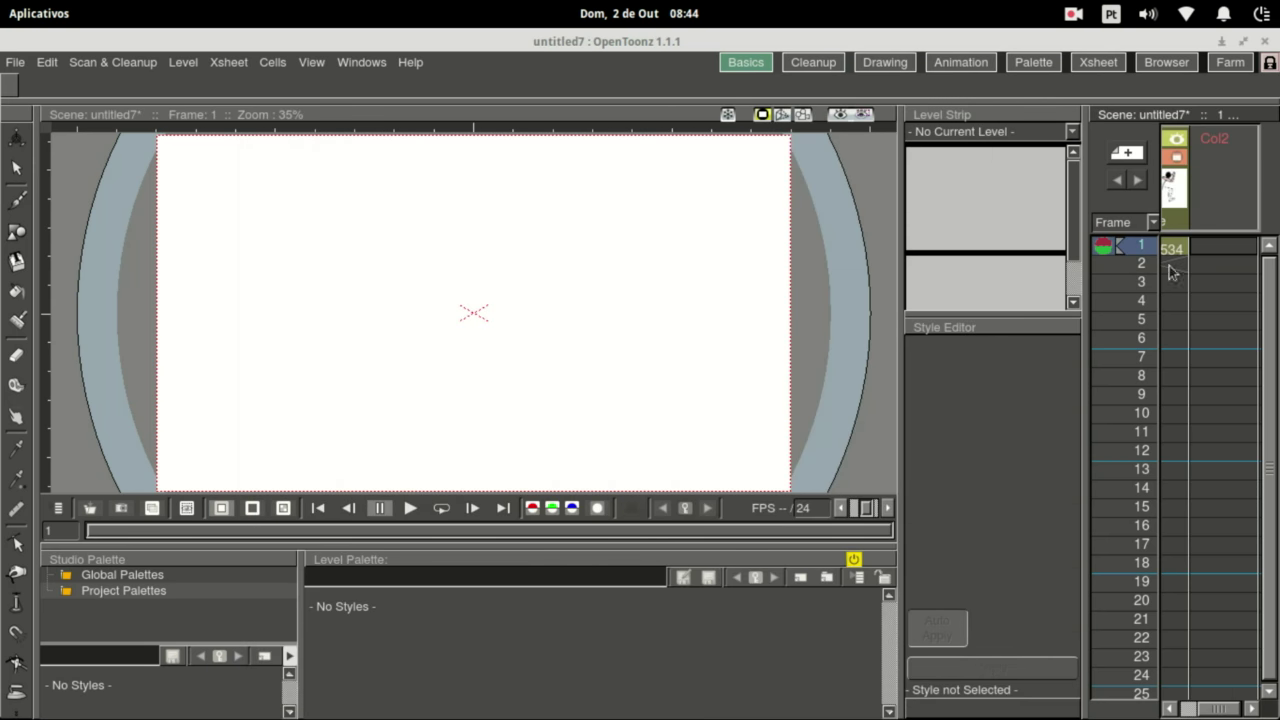
scroll(1200, 323, "left", 2)
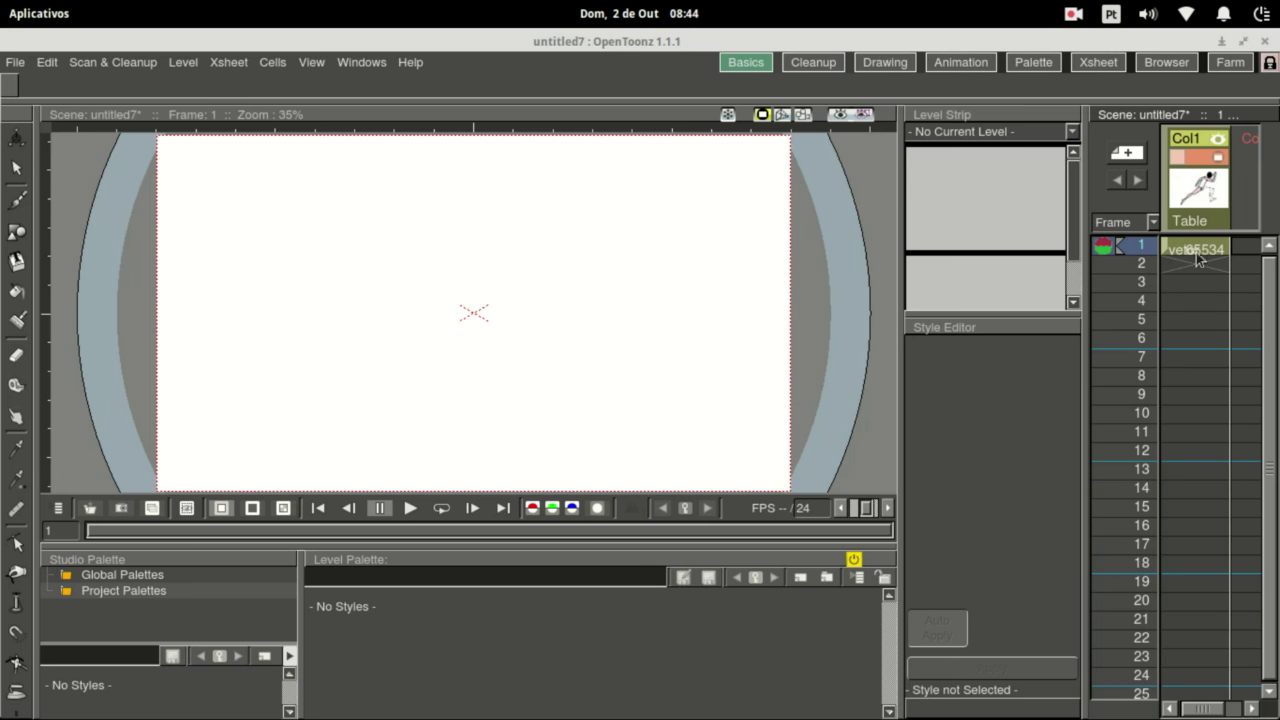
Select all strokes of the imported runner on frame 1 and move them inside the camera frame, then clear the selection.
scroll(645, 363, "down", 4)
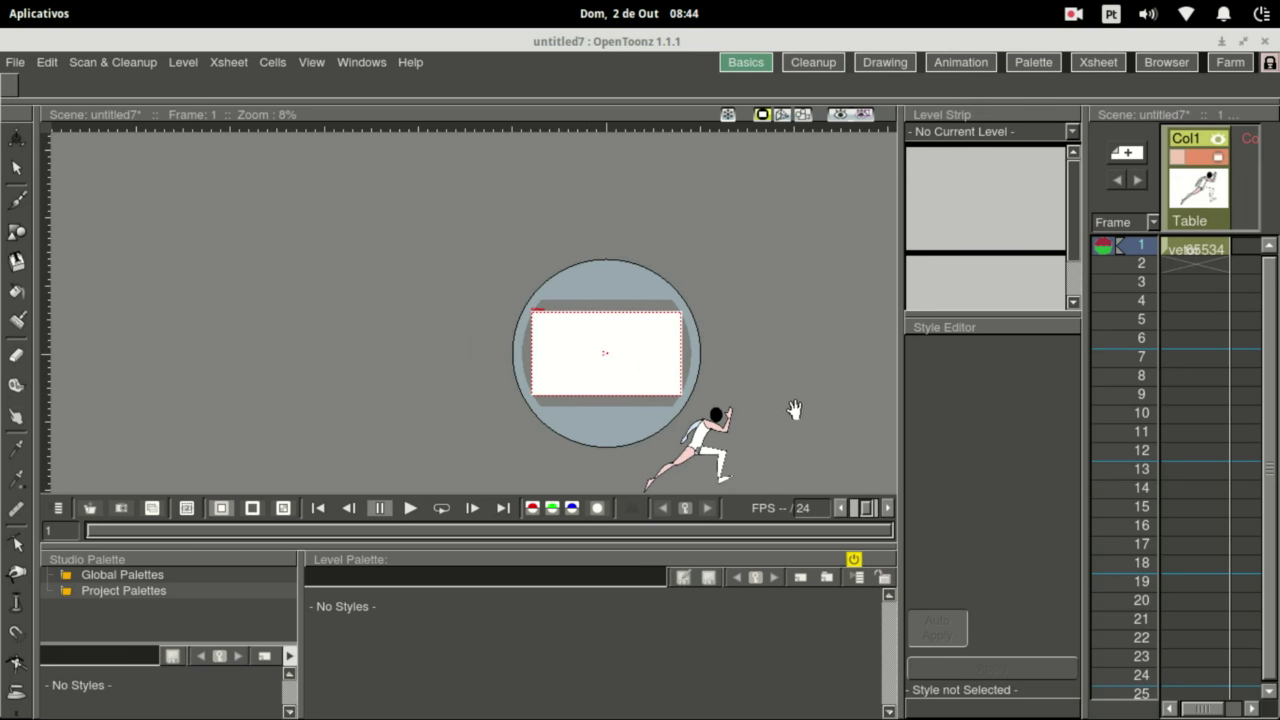
left_click_drag(794, 411, 717, 335)
left_click(14, 166)
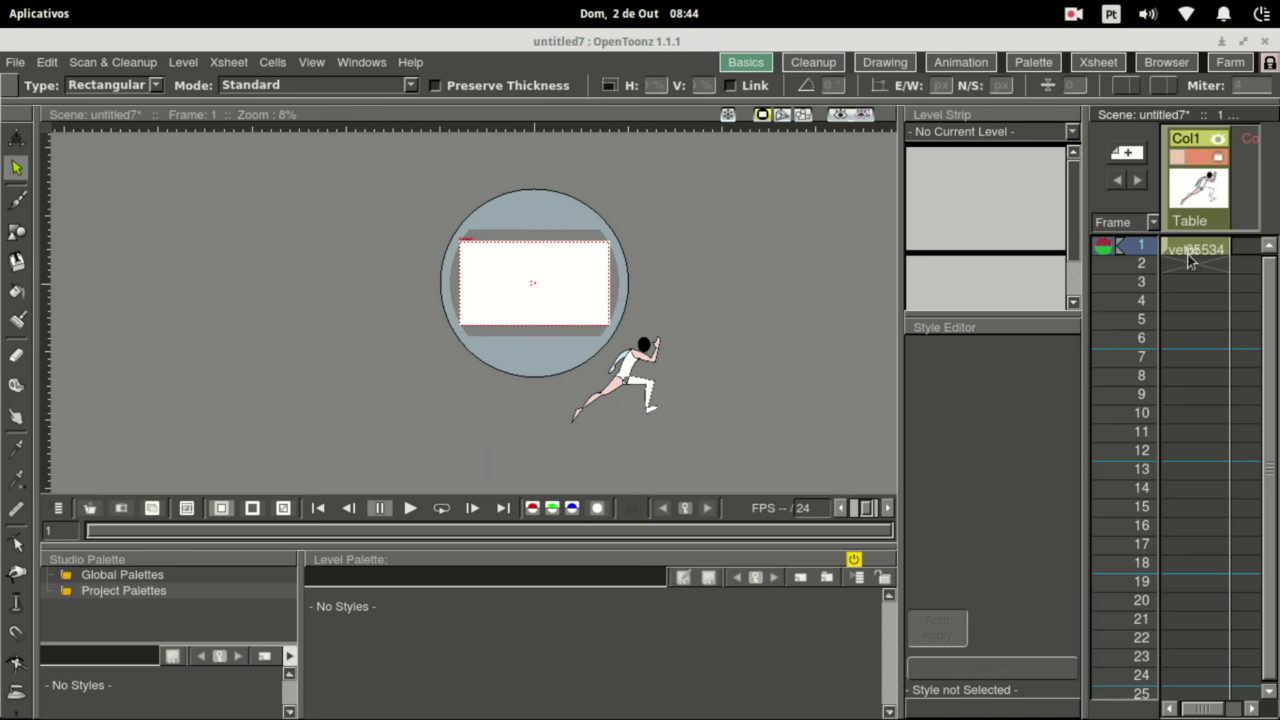
left_click(625, 375)
mouse_move(745, 318)
left_mouse_down()
mouse_move(612, 416)
mouse_move(566, 422)
left_mouse_up()
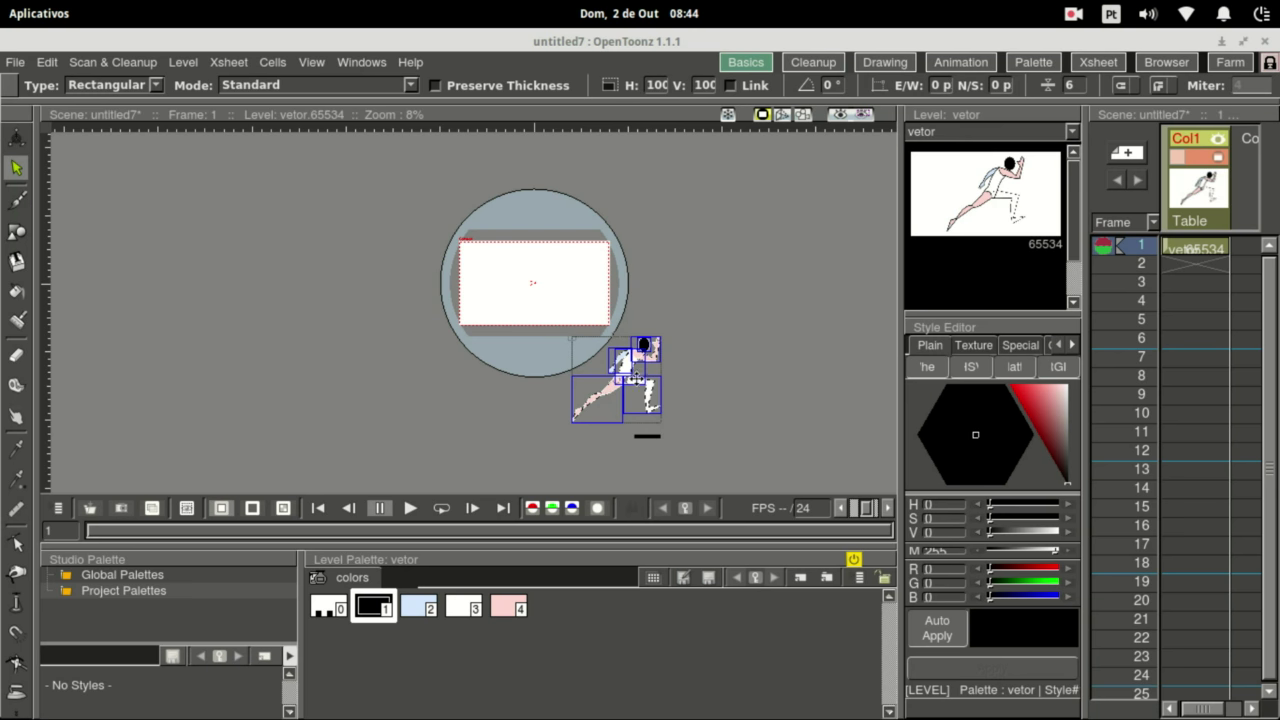
left_click_drag(583, 342, 503, 254)
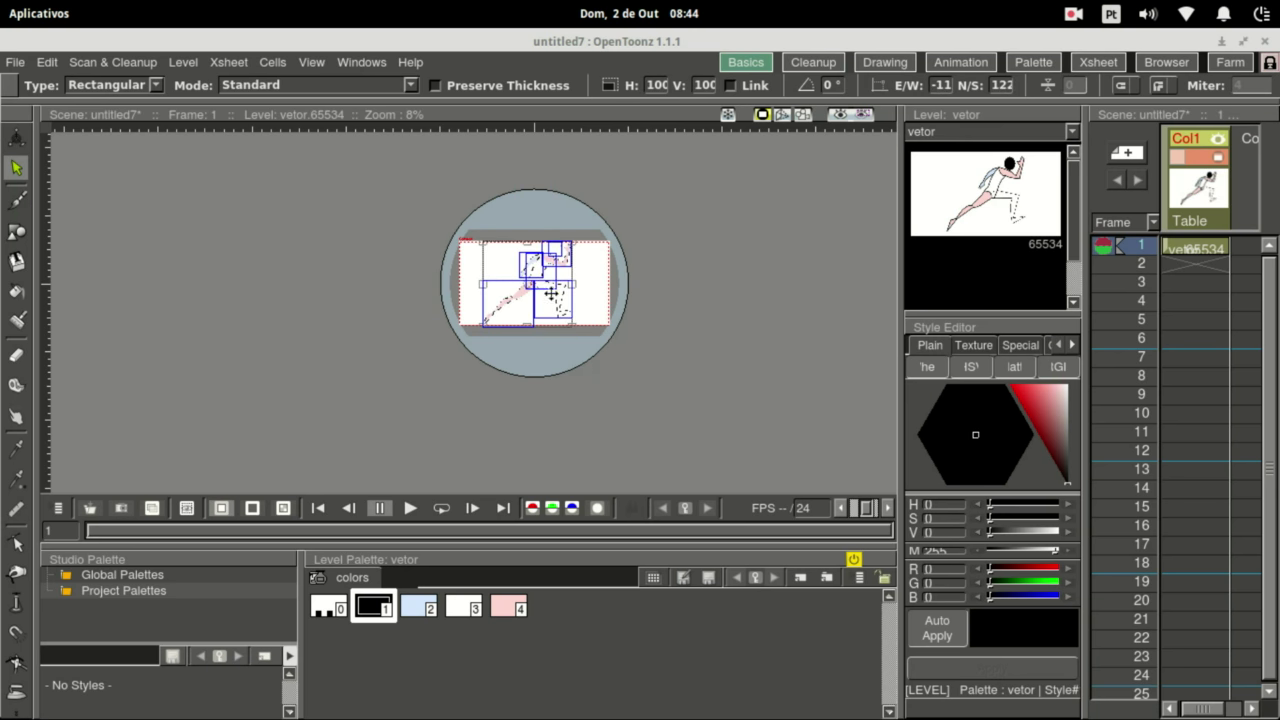
scroll(617, 386, "up", 3)
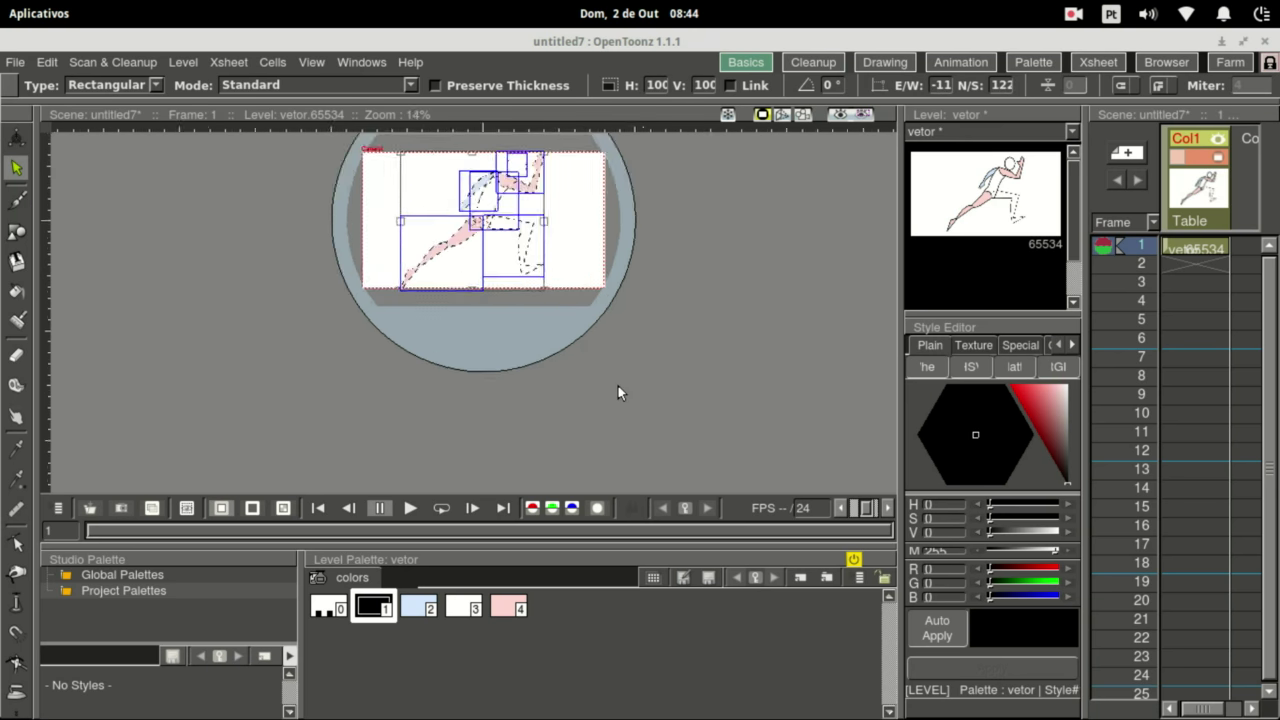
left_click(634, 232)
Scale the runner's column uniformly down to about half size with the Animate tool, and switch back to the Selection tool.
scroll(674, 234, "up", 2)
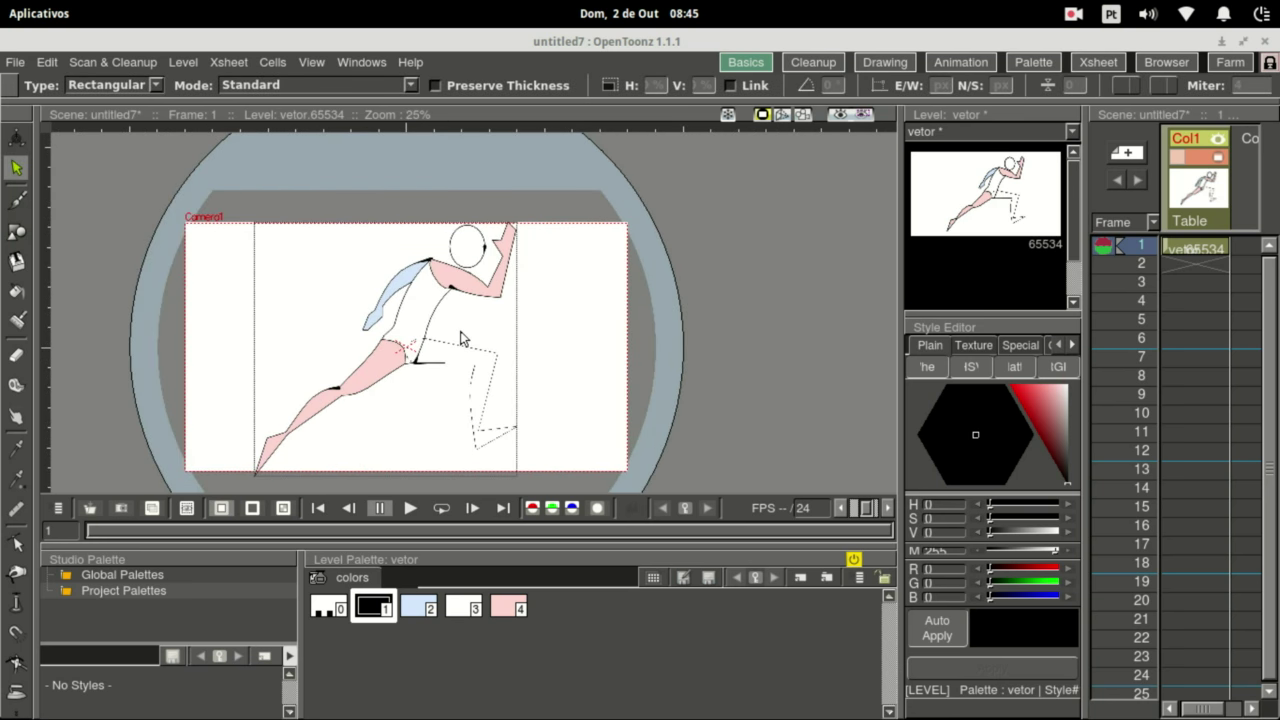
left_click(20, 139)
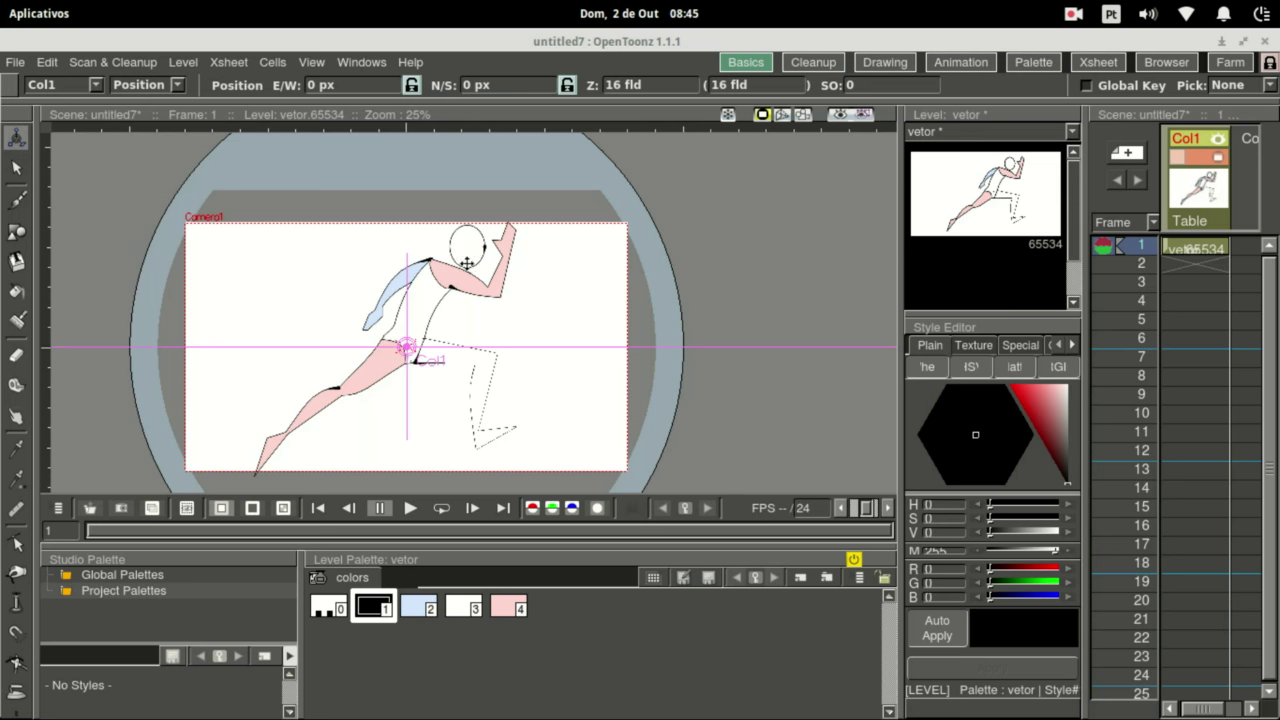
left_click(178, 86)
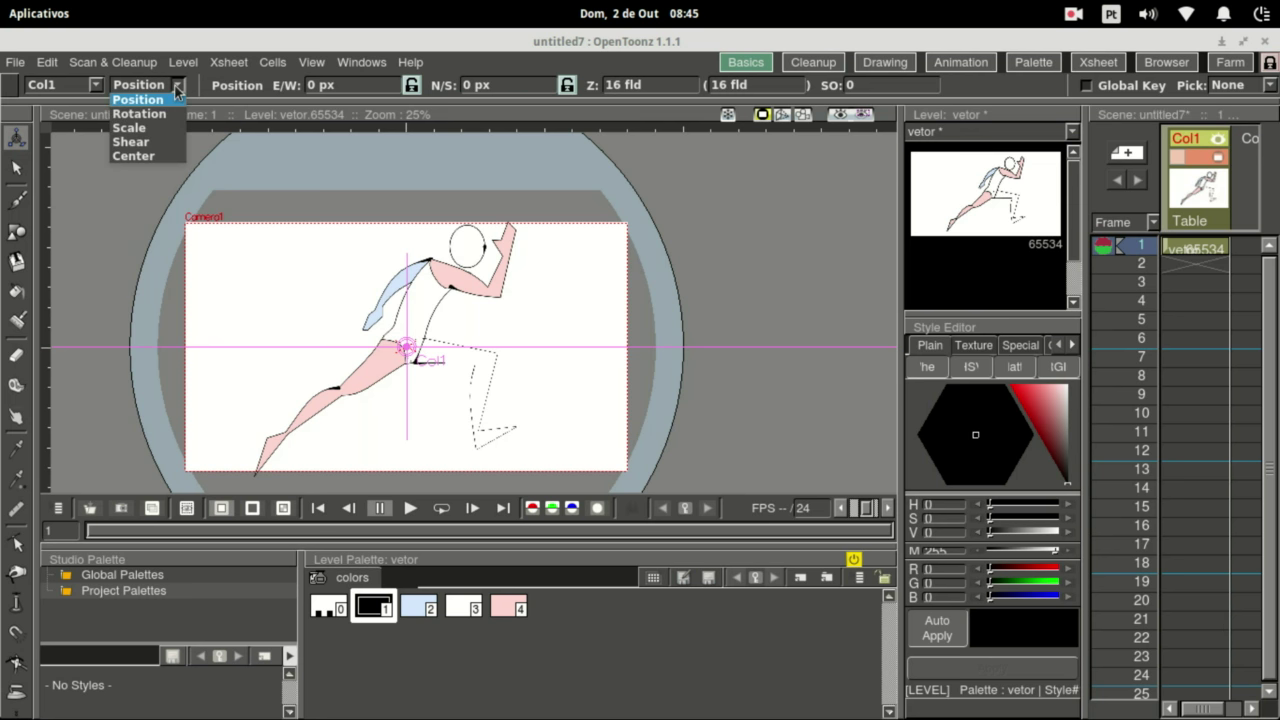
left_click(150, 130)
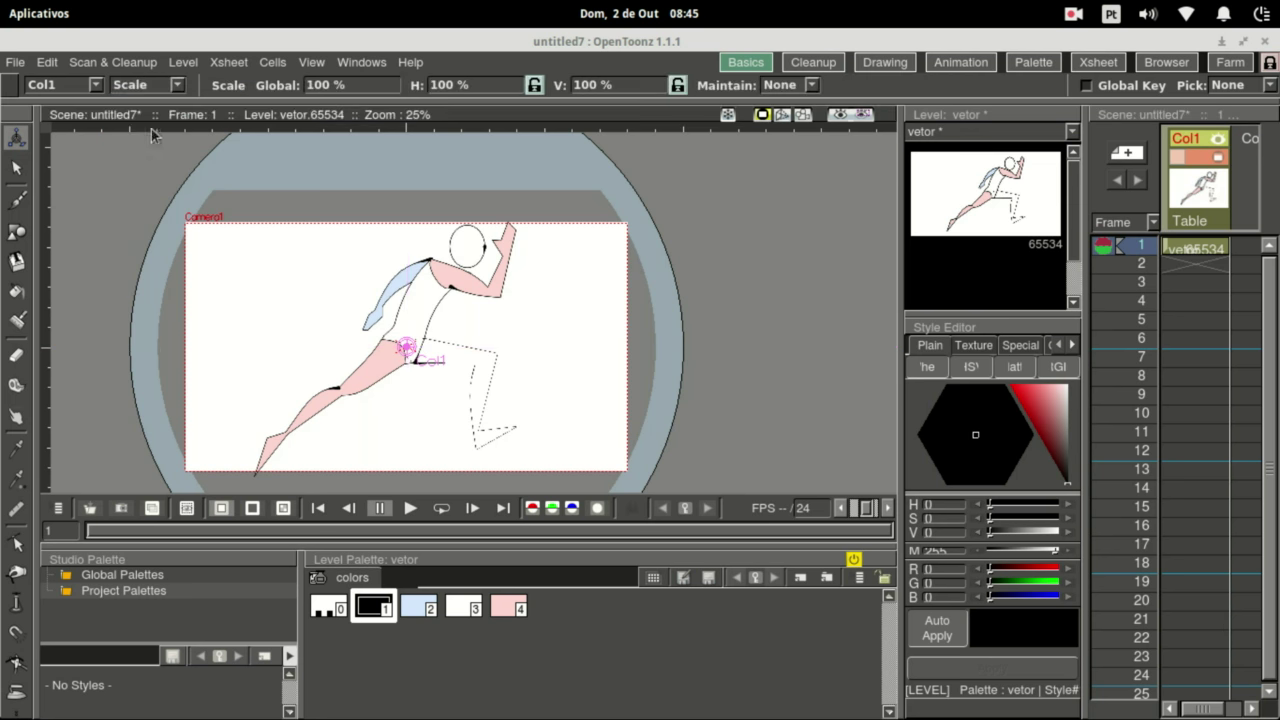
left_click_drag(492, 272, 450, 307)
left_click(16, 168)
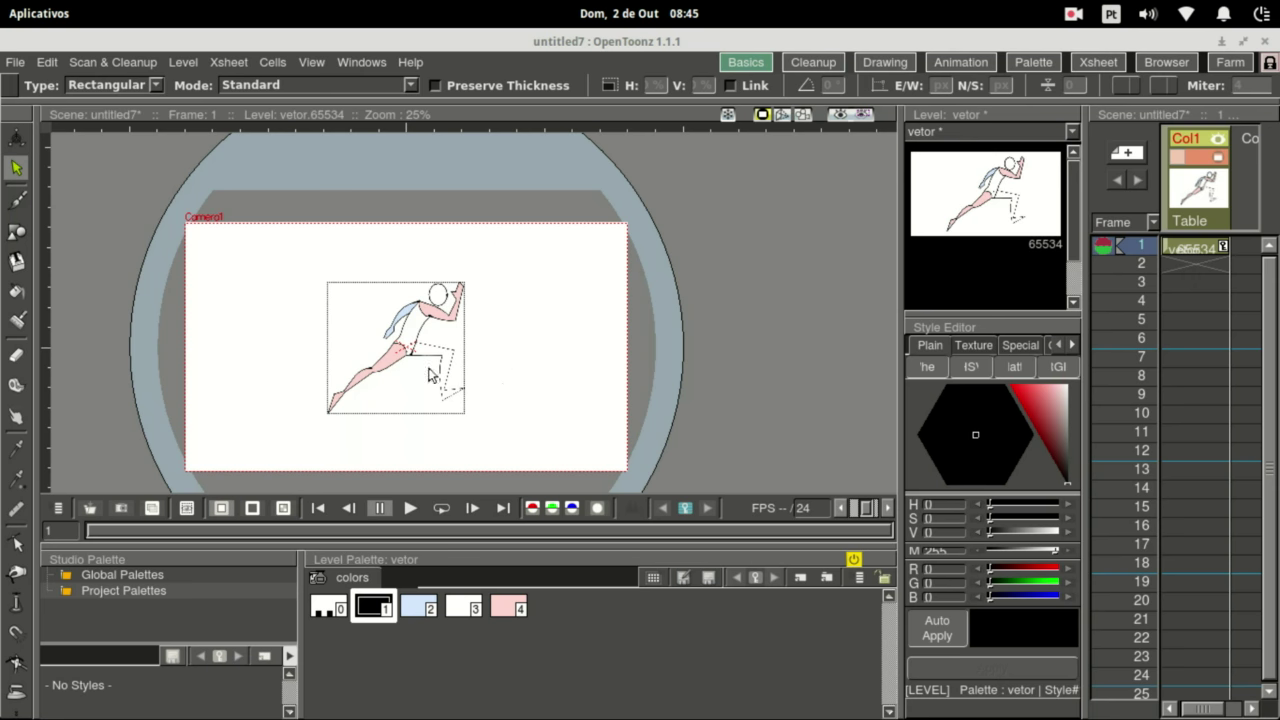
Switch to the Animation workspace and duplicate the runner drawing 65534 within the vetor level.
left_click(955, 62)
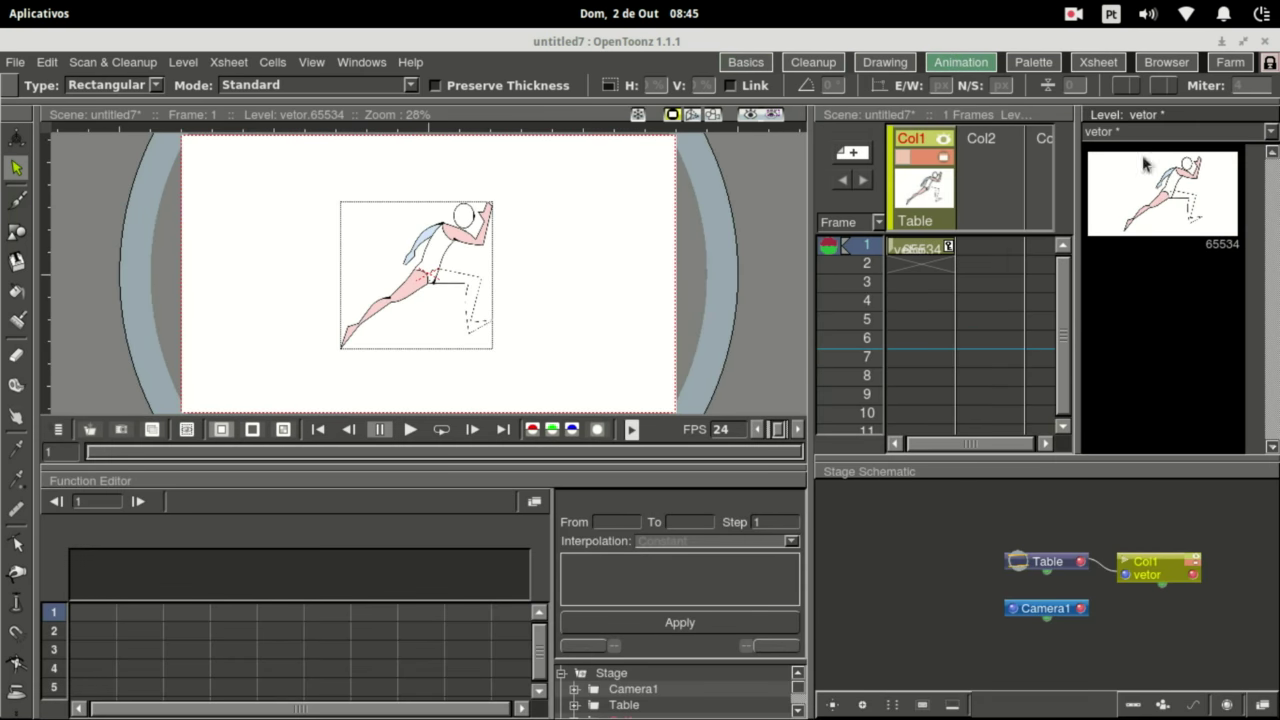
left_click(920, 252)
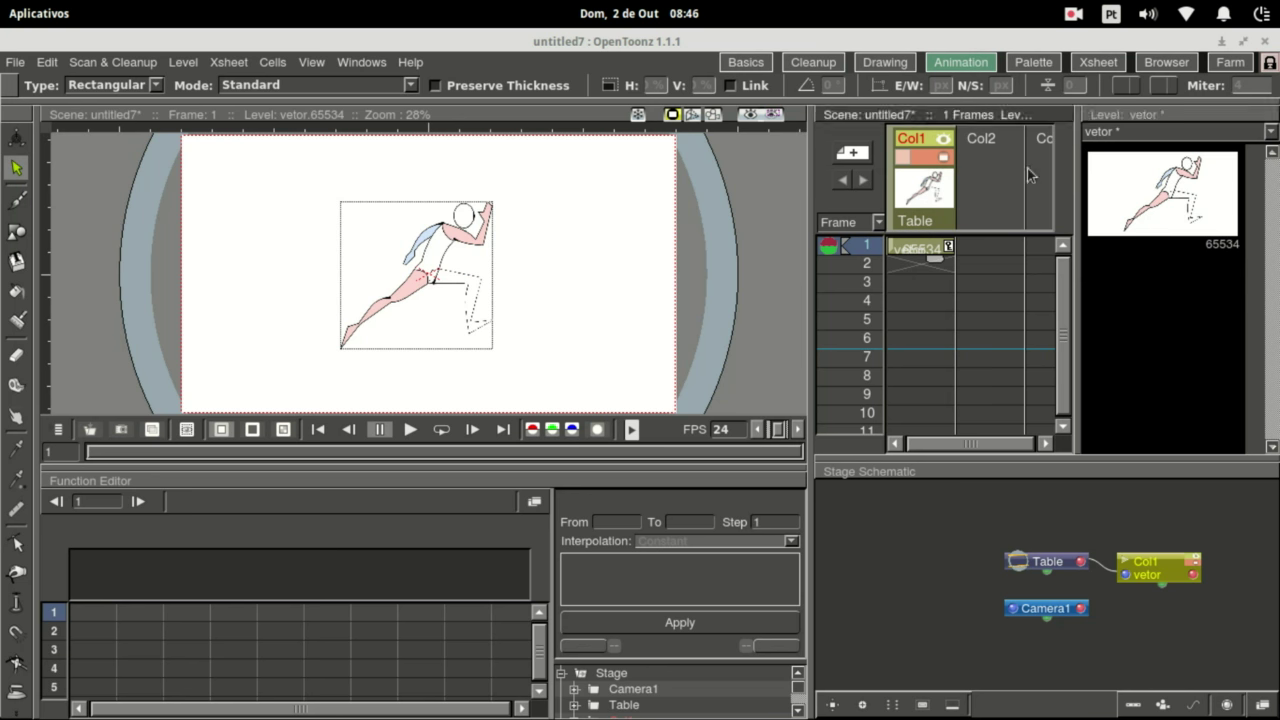
left_click(1166, 194)
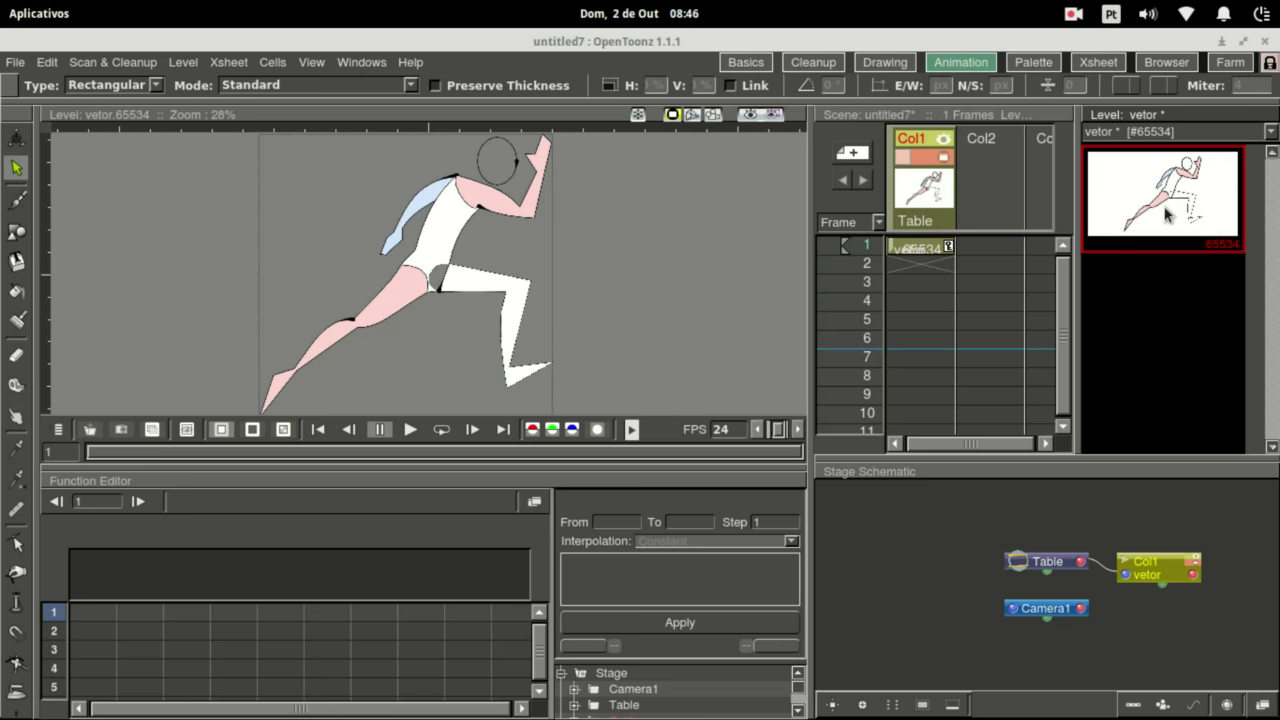
right_click(1165, 210)
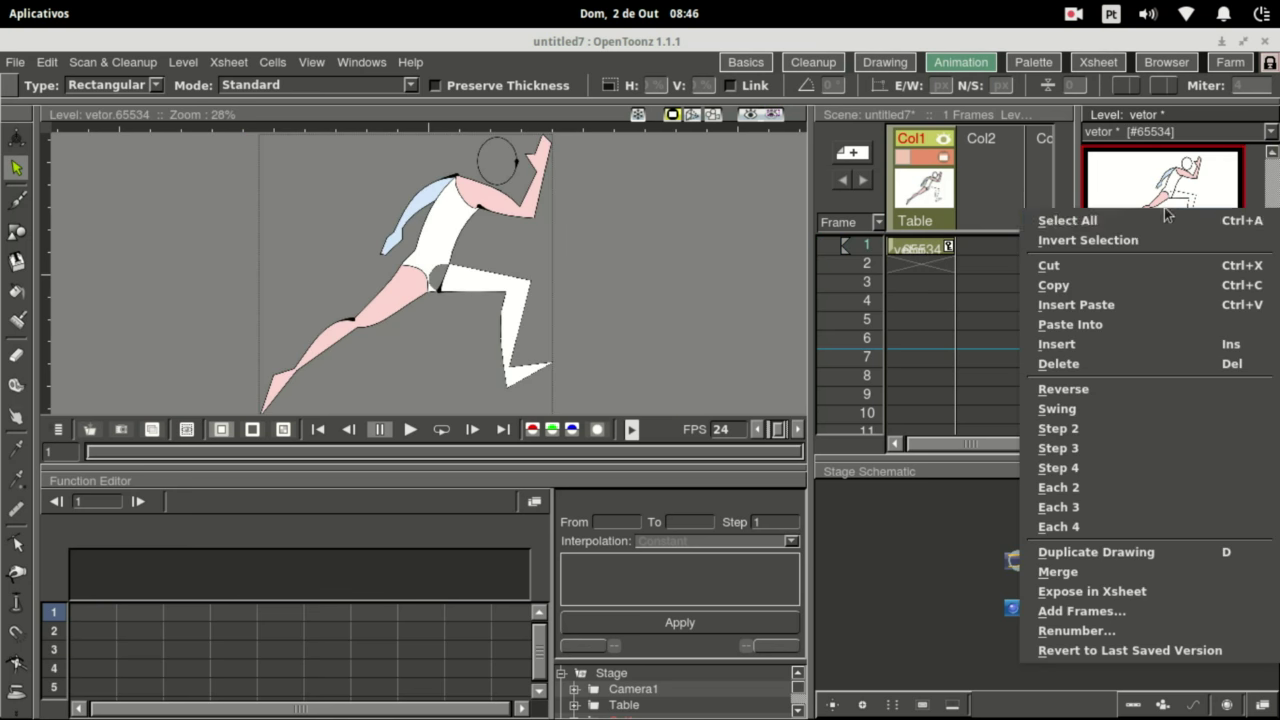
left_click(1122, 554)
left_click(1173, 286)
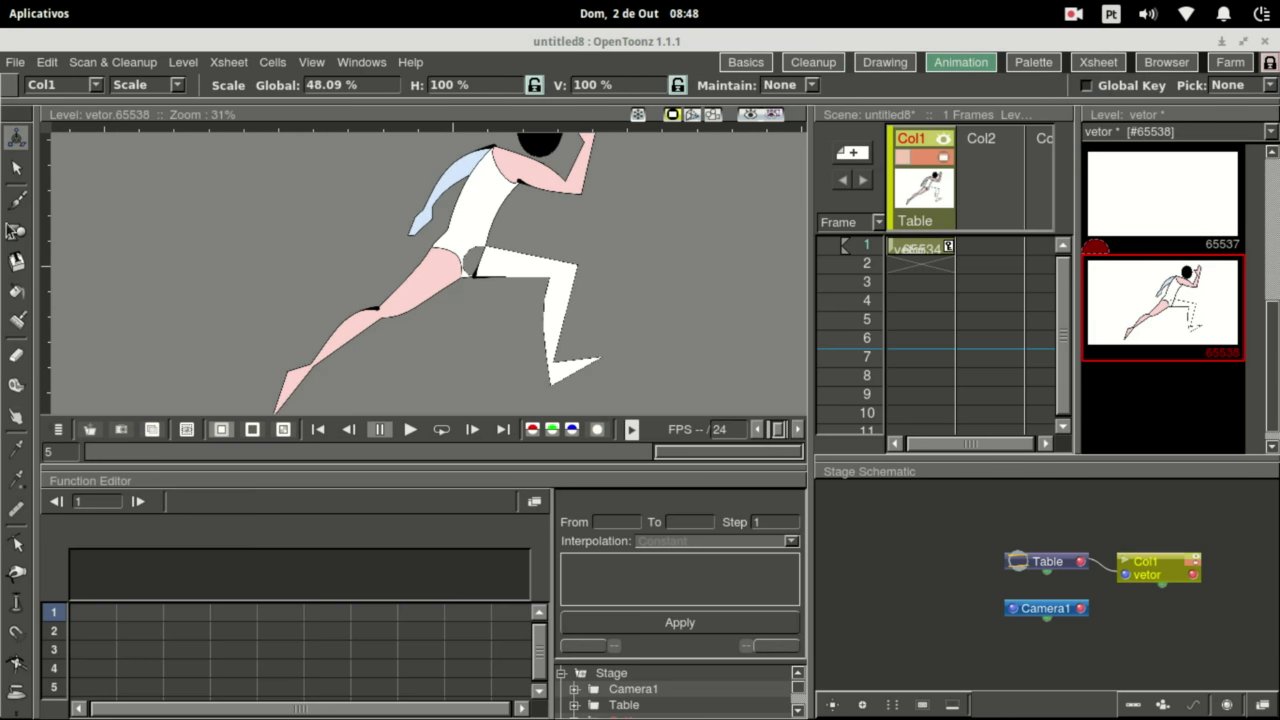
Reshape the runner's torso on drawing 65538 with the Control Point Editor, pulling the belly outline outward.
left_click(16, 541)
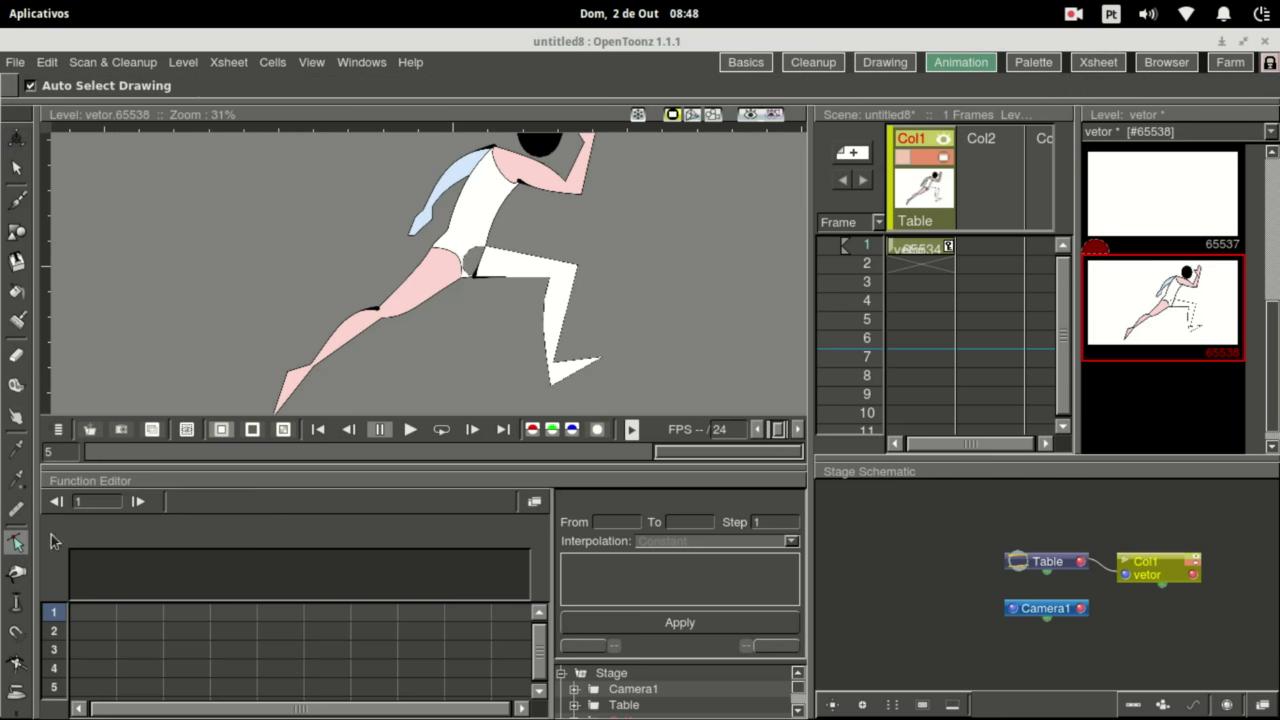
left_click(491, 228)
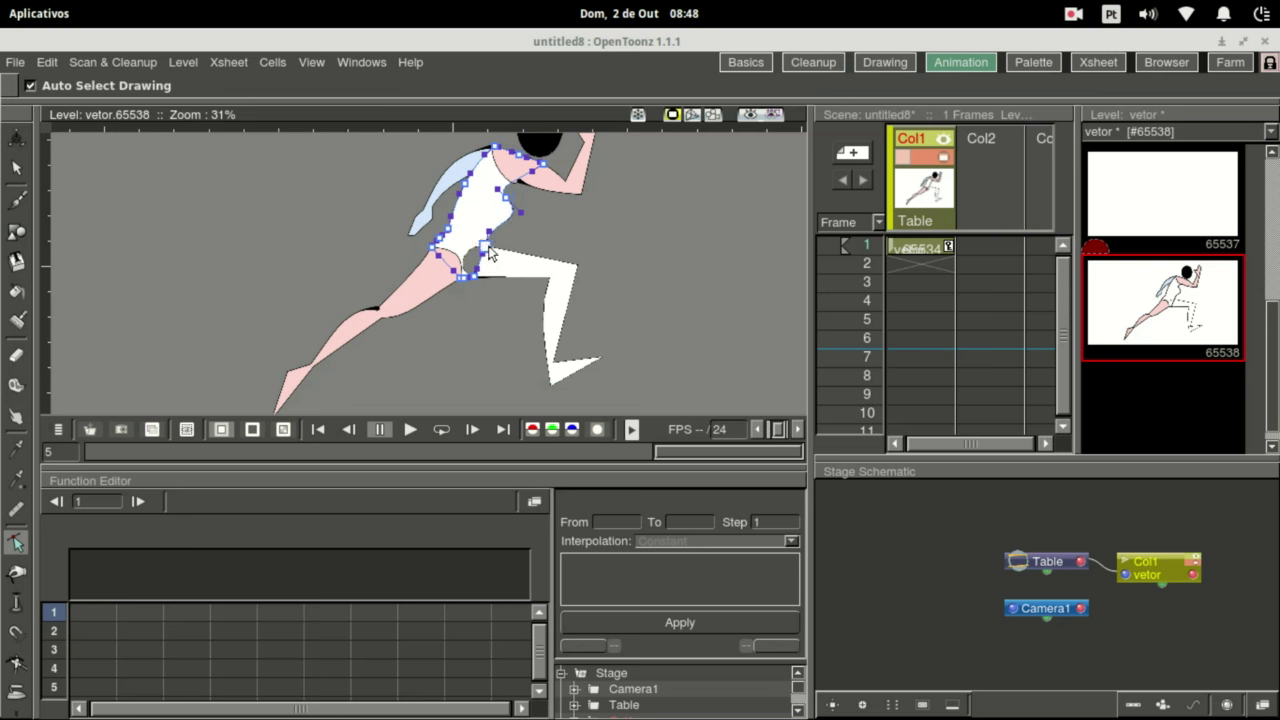
left_click(516, 196)
left_click_drag(517, 198, 529, 197)
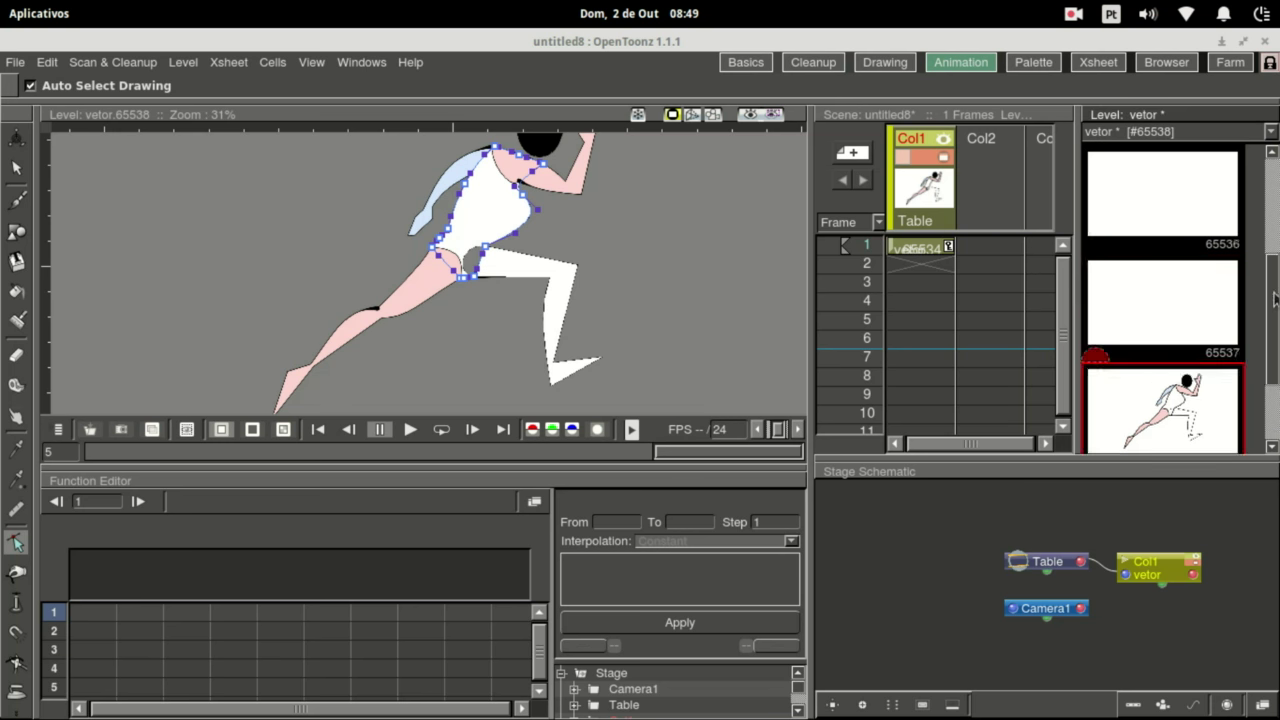
Generate Linear inbetweens across drawings 65534 to 65538 and check the intermediate drawings.
mouse_move(1274, 336)
left_mouse_down()
mouse_move(1270, 175)
mouse_move(1270, 322)
left_mouse_up()
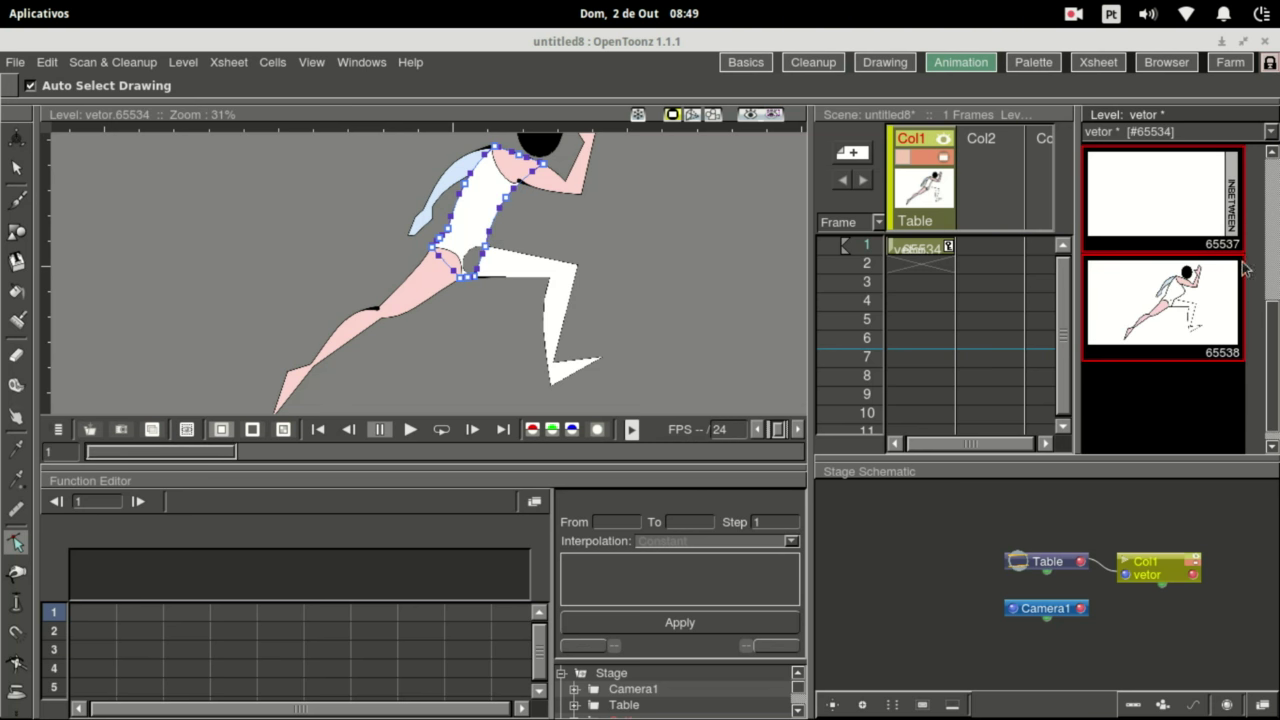
scroll(1276, 347, "up", 2)
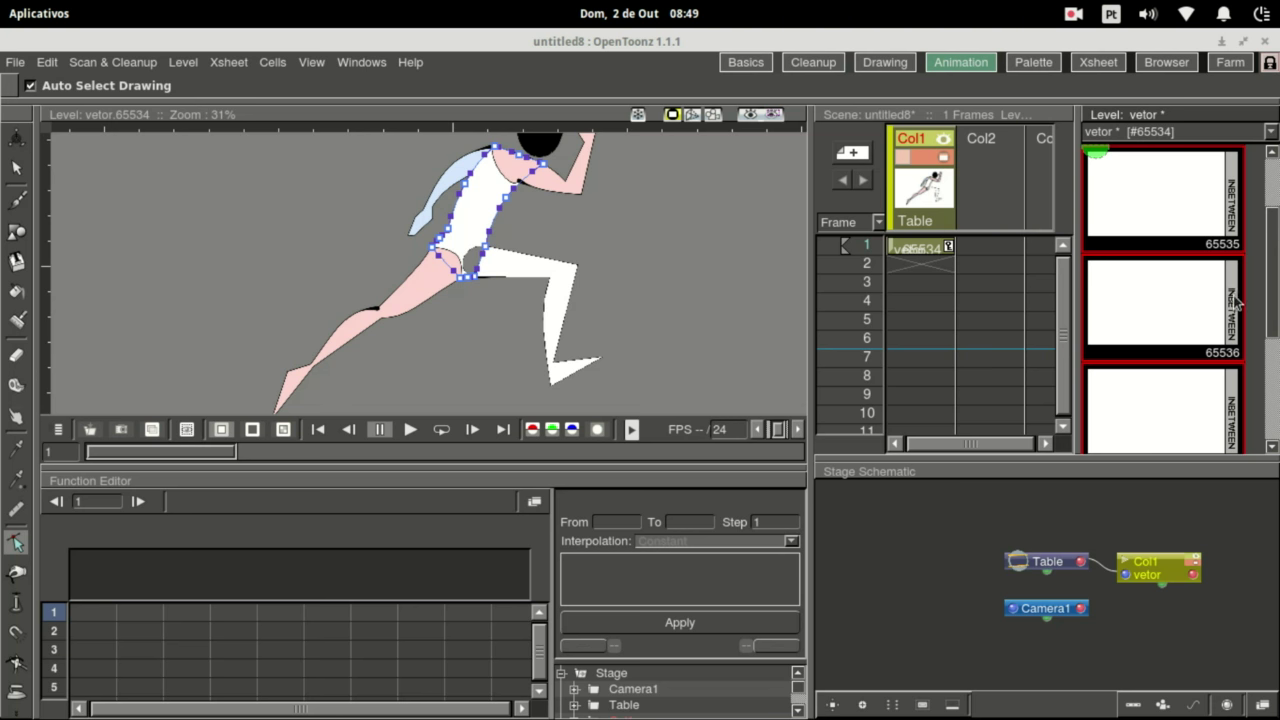
left_click(1236, 199)
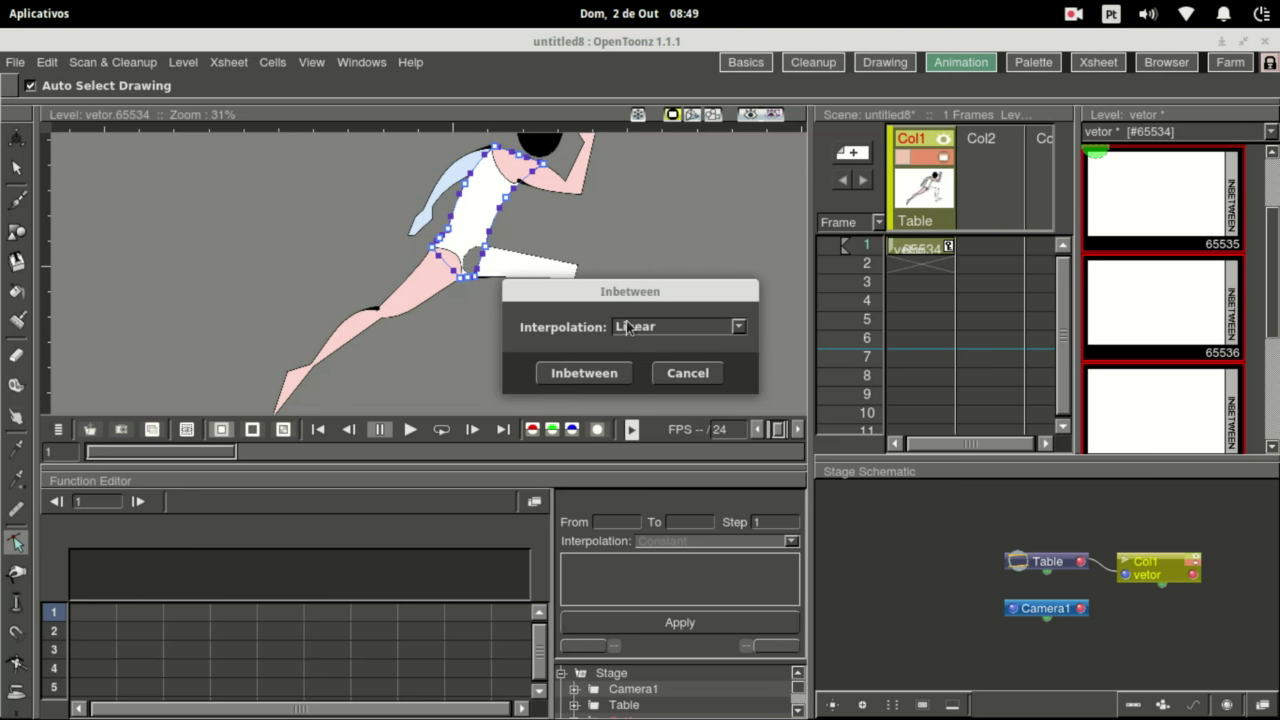
left_click(587, 373)
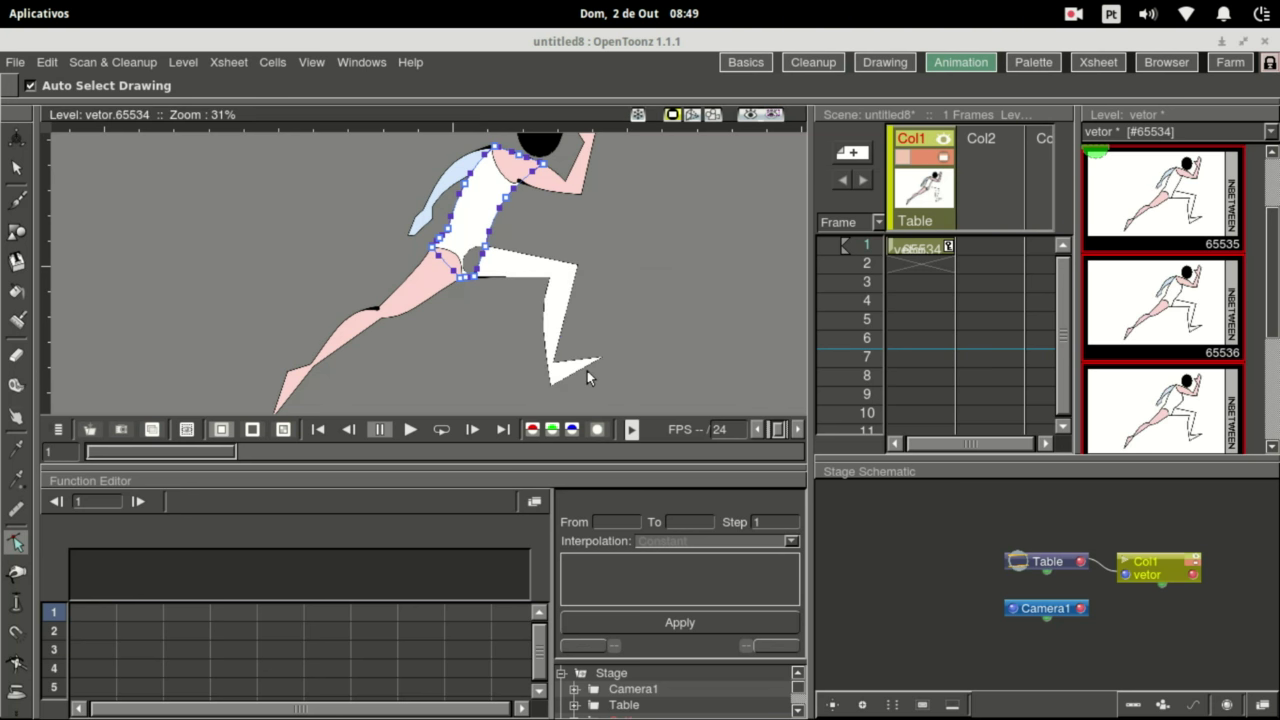
left_click(1222, 238)
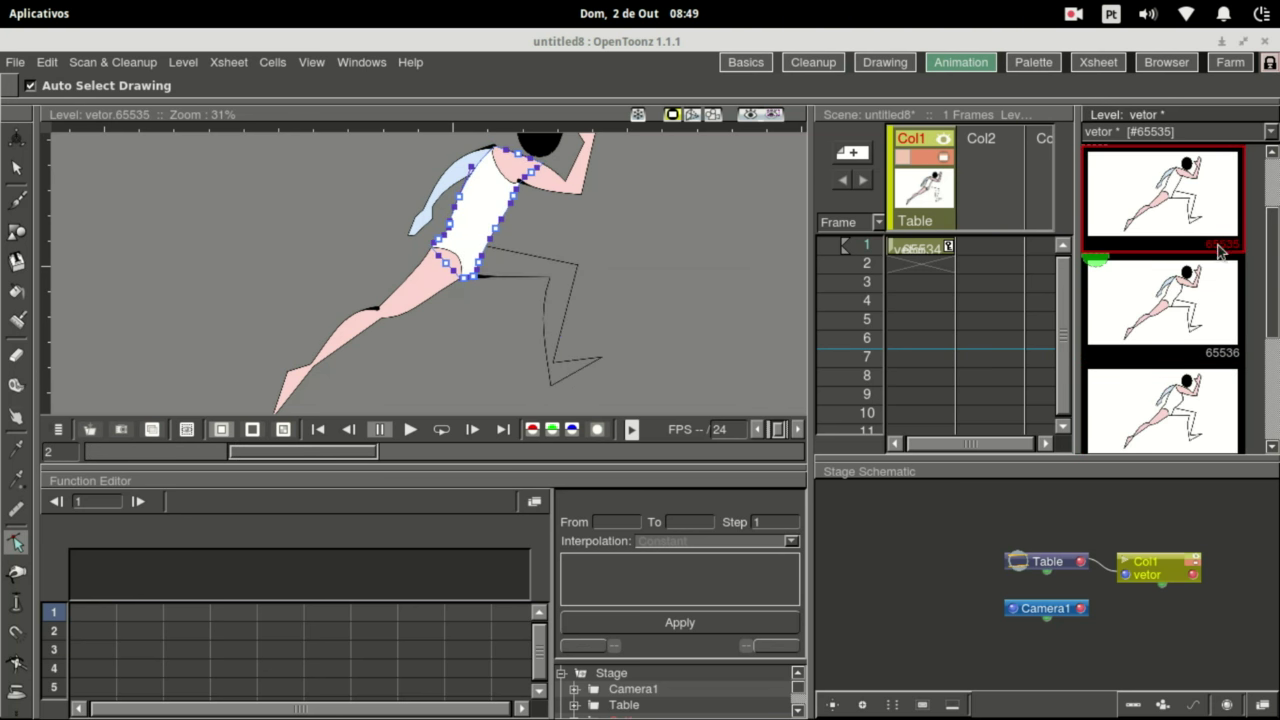
left_click(1209, 325)
left_click(1184, 395)
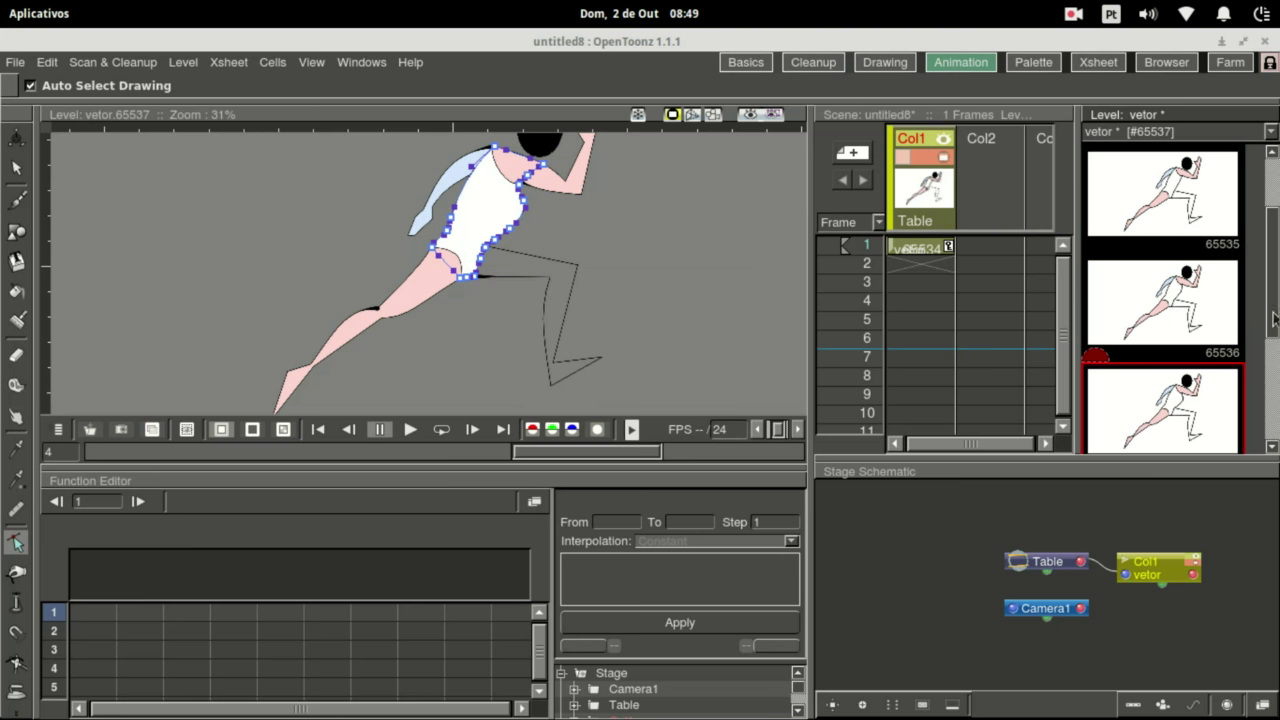
left_click_drag(1274, 318, 1274, 200)
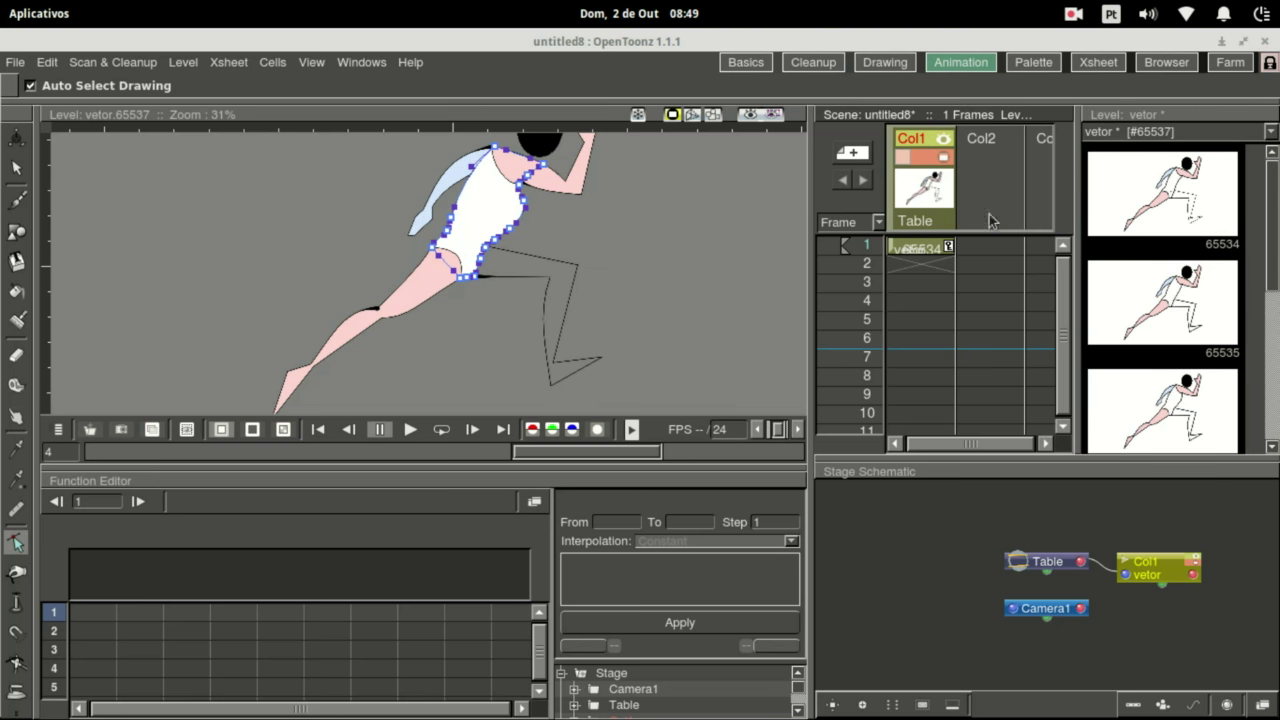
Select drawings 65535 to 65538 of the vetor level and place them in frames 2 to 5 of Col1.
left_click(1206, 302)
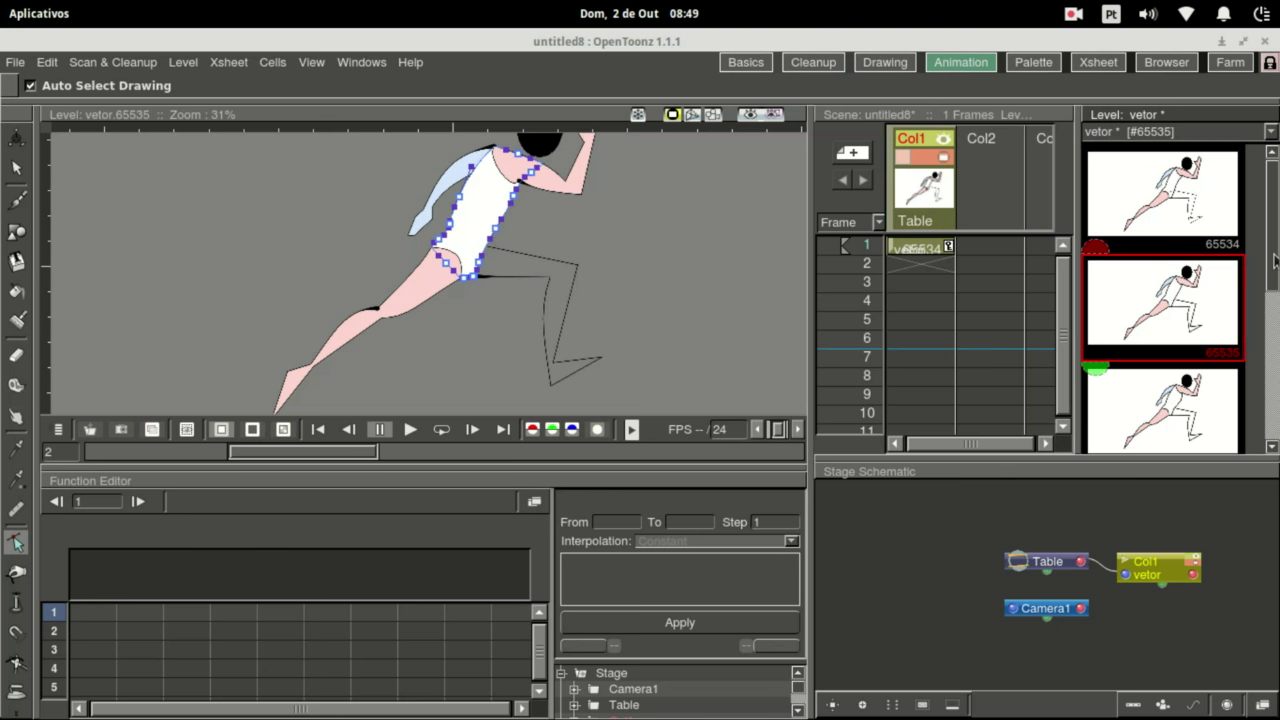
scroll(1274, 280, "down", 4)
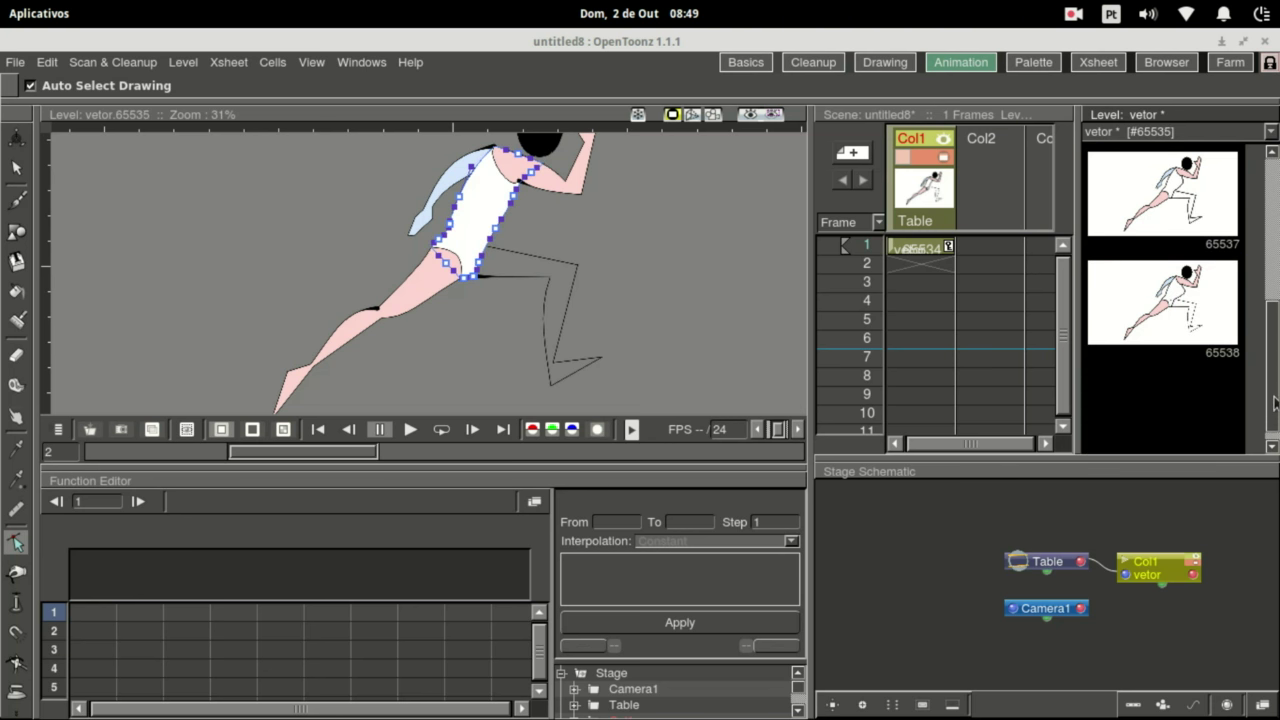
scroll(1274, 340, "up", 3)
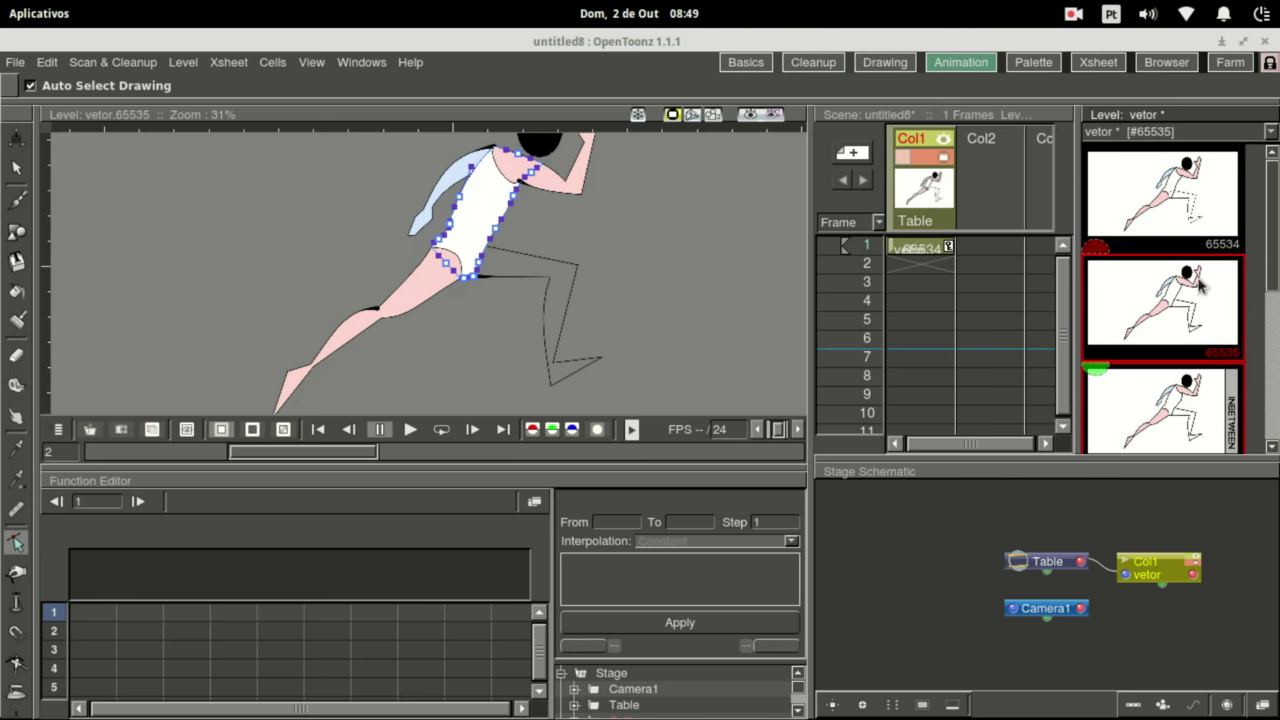
left_click_drag(1203, 287, 1055, 348)
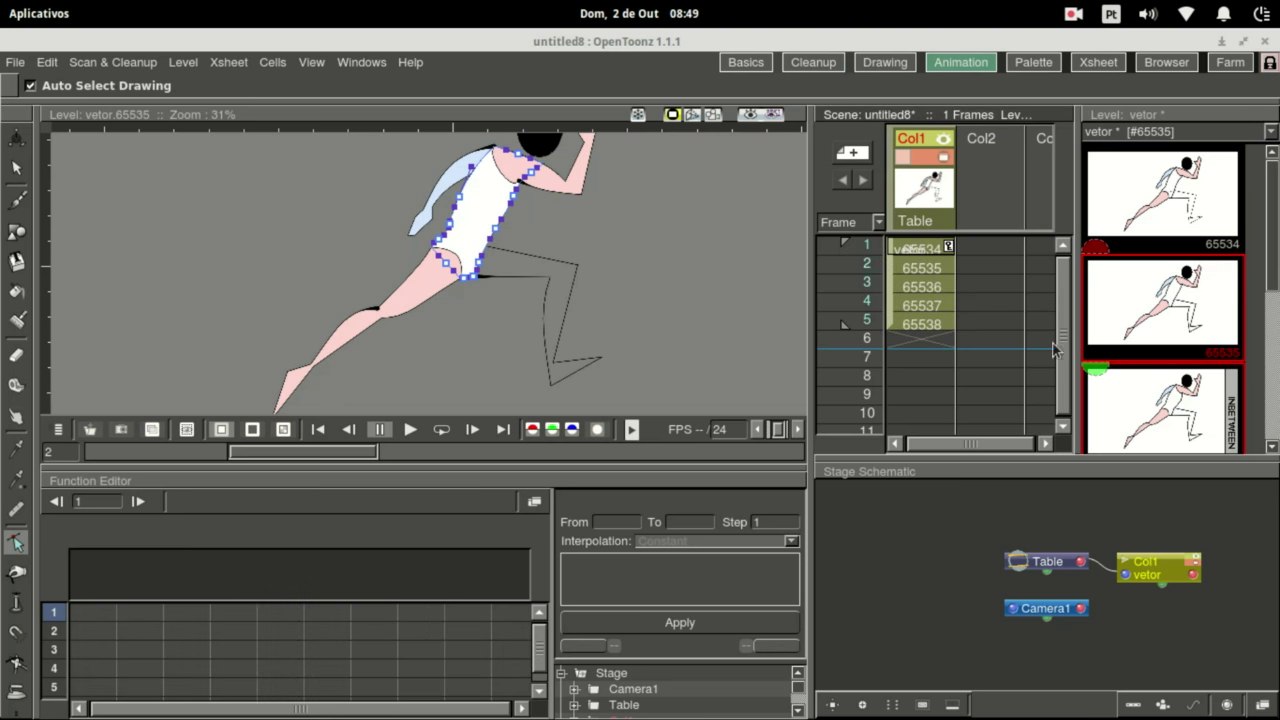
Step through frames 1 to 5 of the Xsheet and play the scene to review the torso deformation.
left_click(906, 260)
left_click(912, 250)
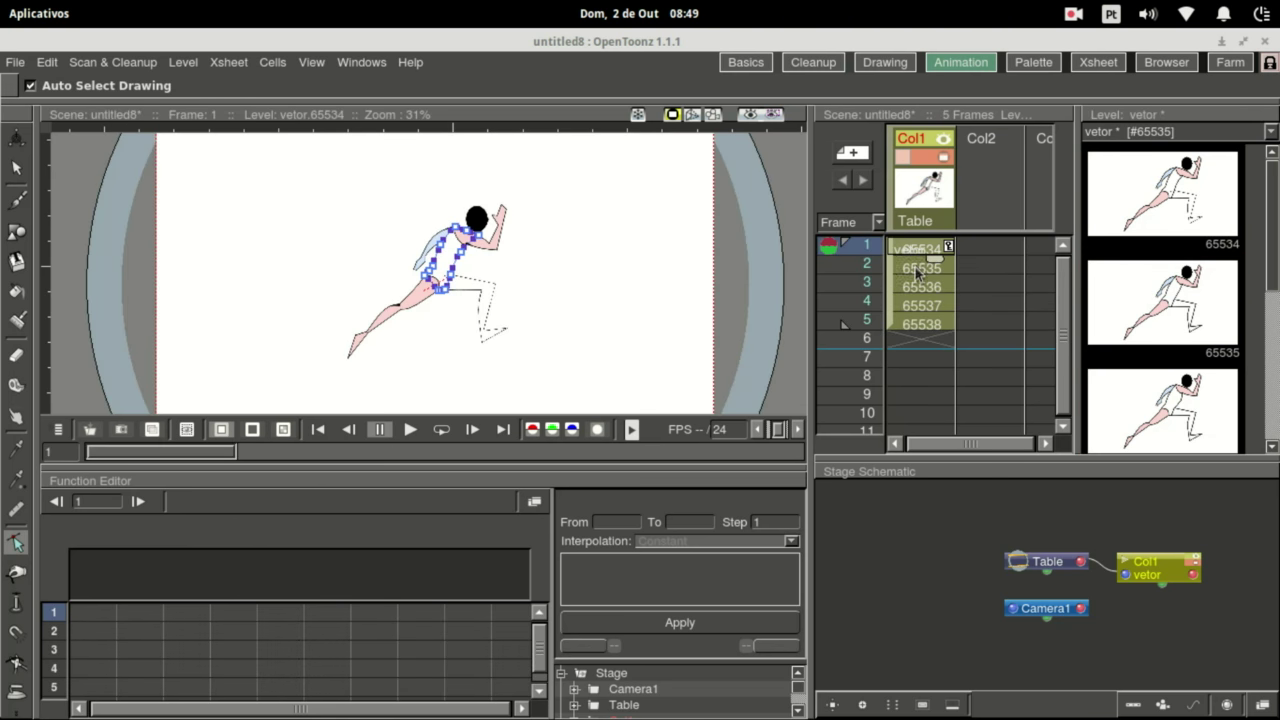
left_click(628, 329)
left_click(920, 252)
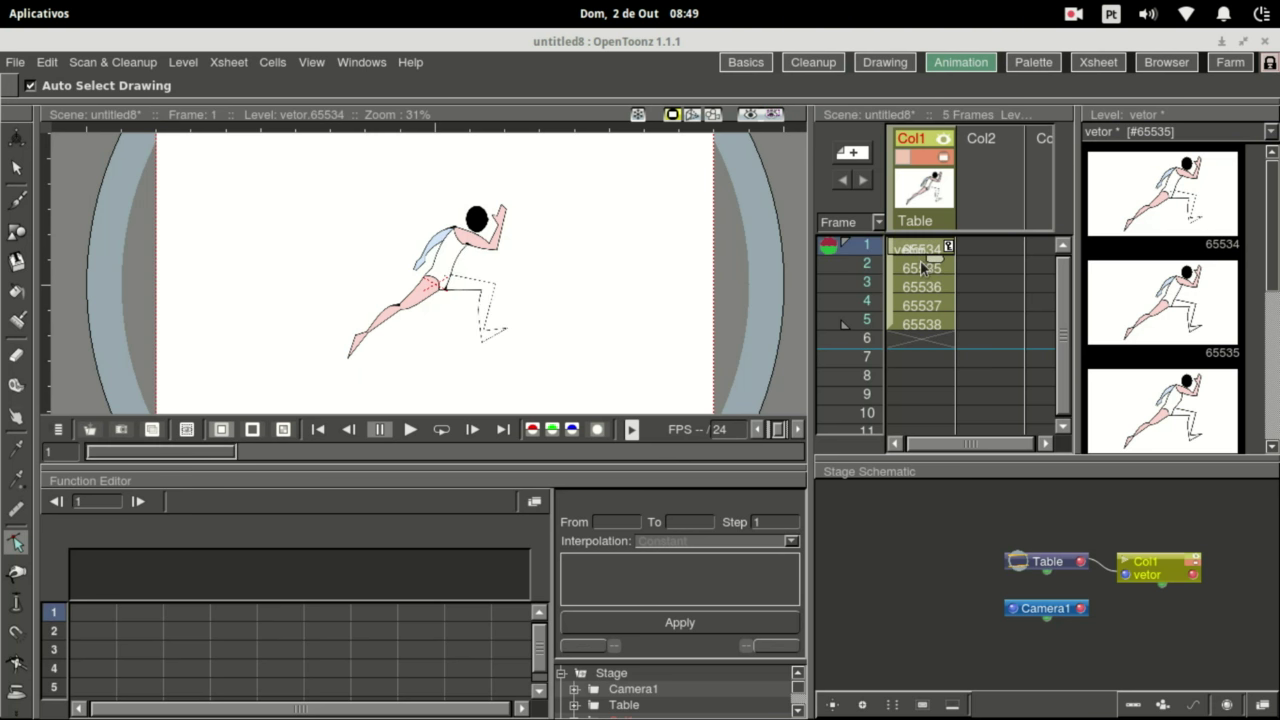
key("Down")
key("Down")
key("Down")
key("Down")
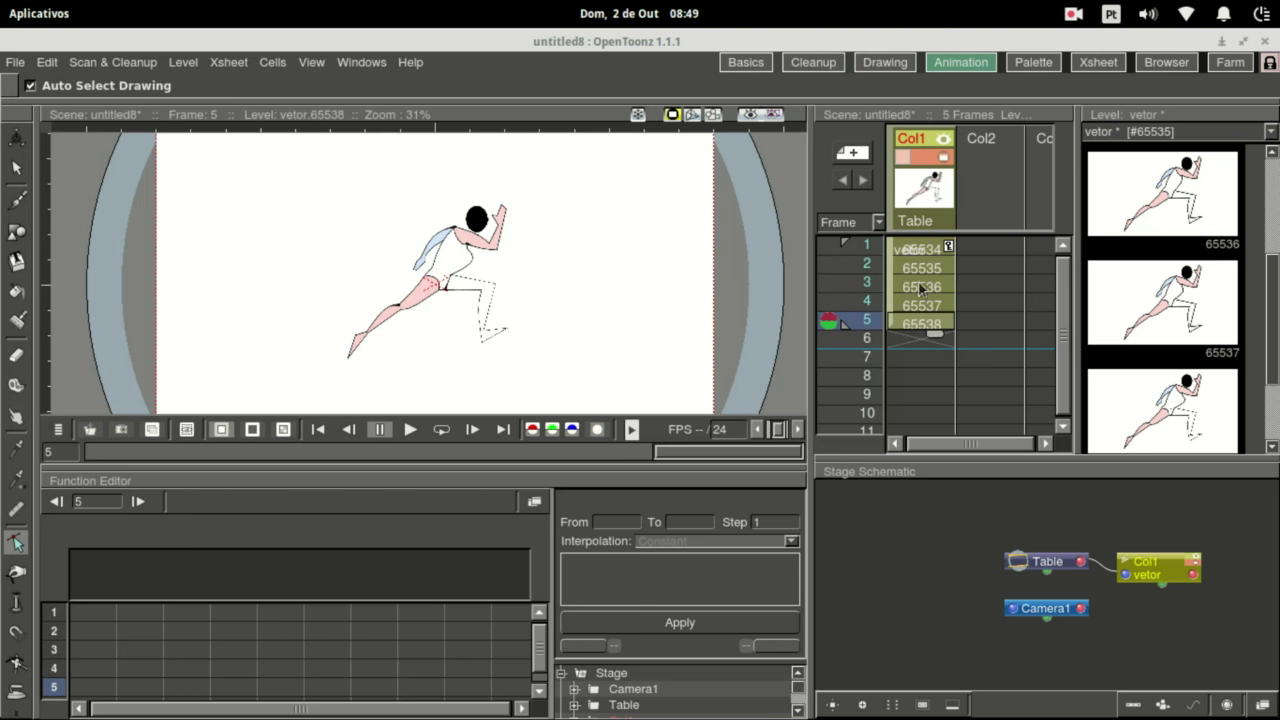
left_click(868, 250)
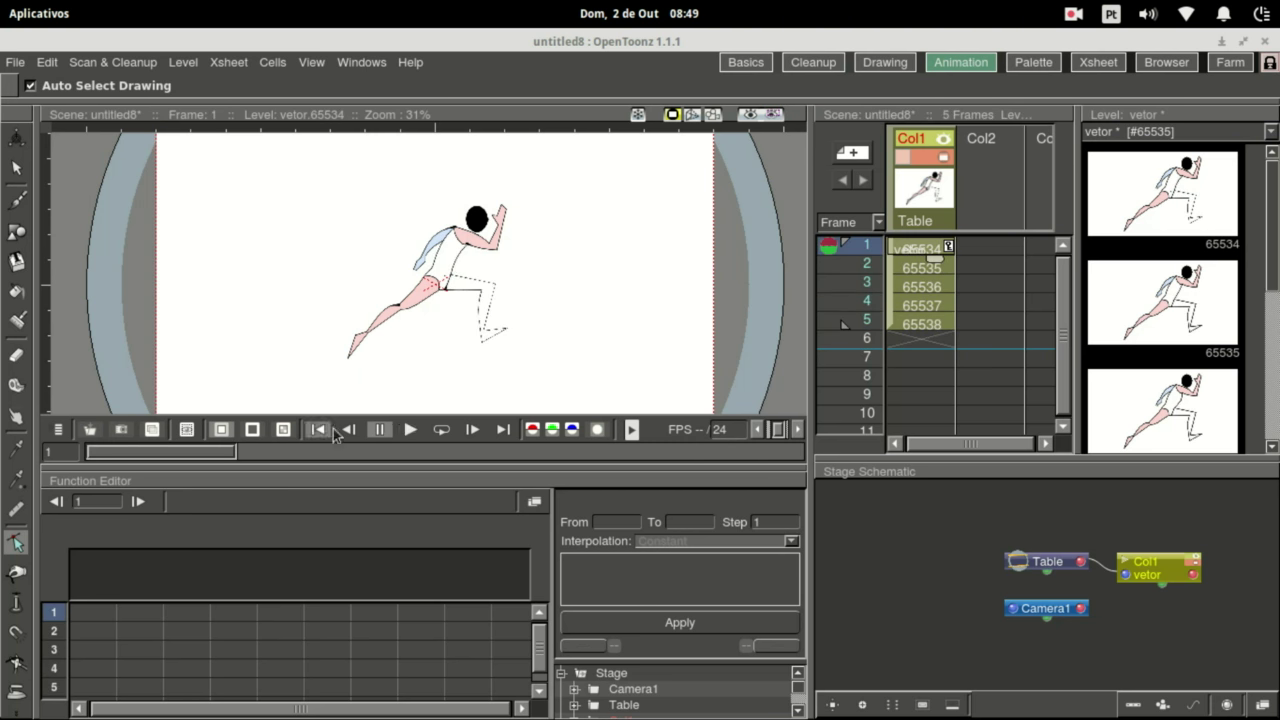
left_click(410, 430)
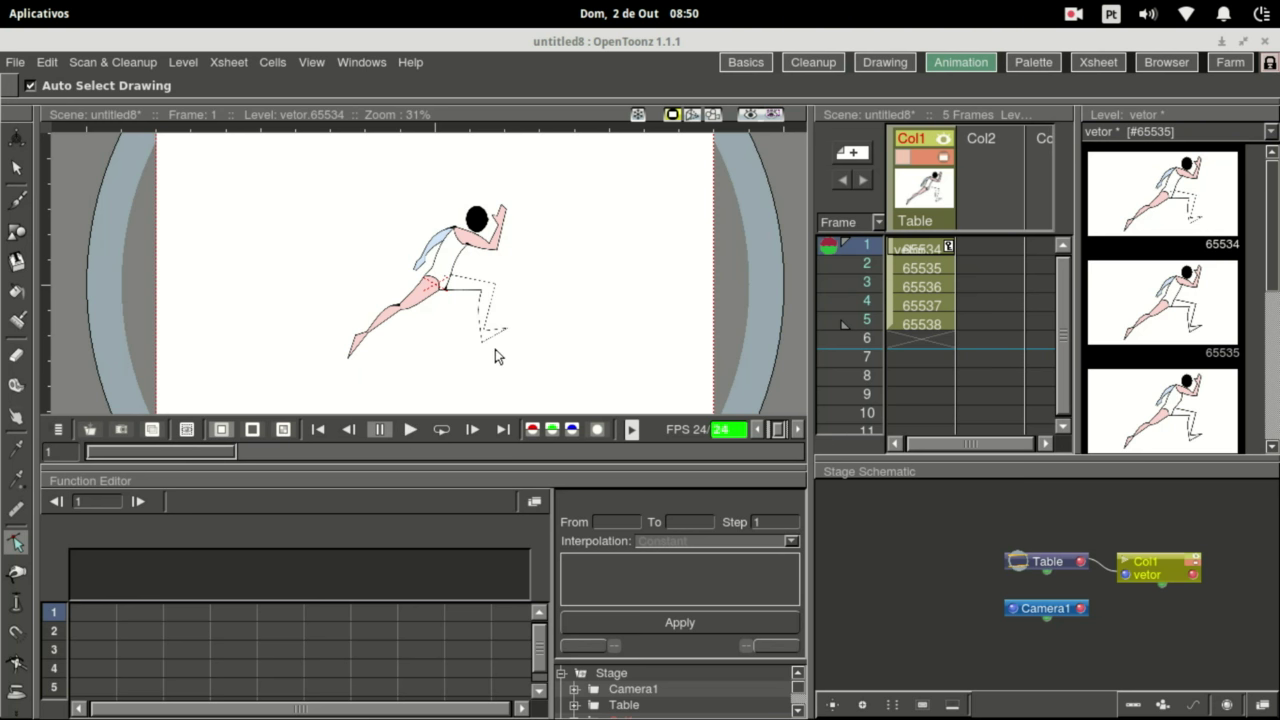
left_click(406, 430)
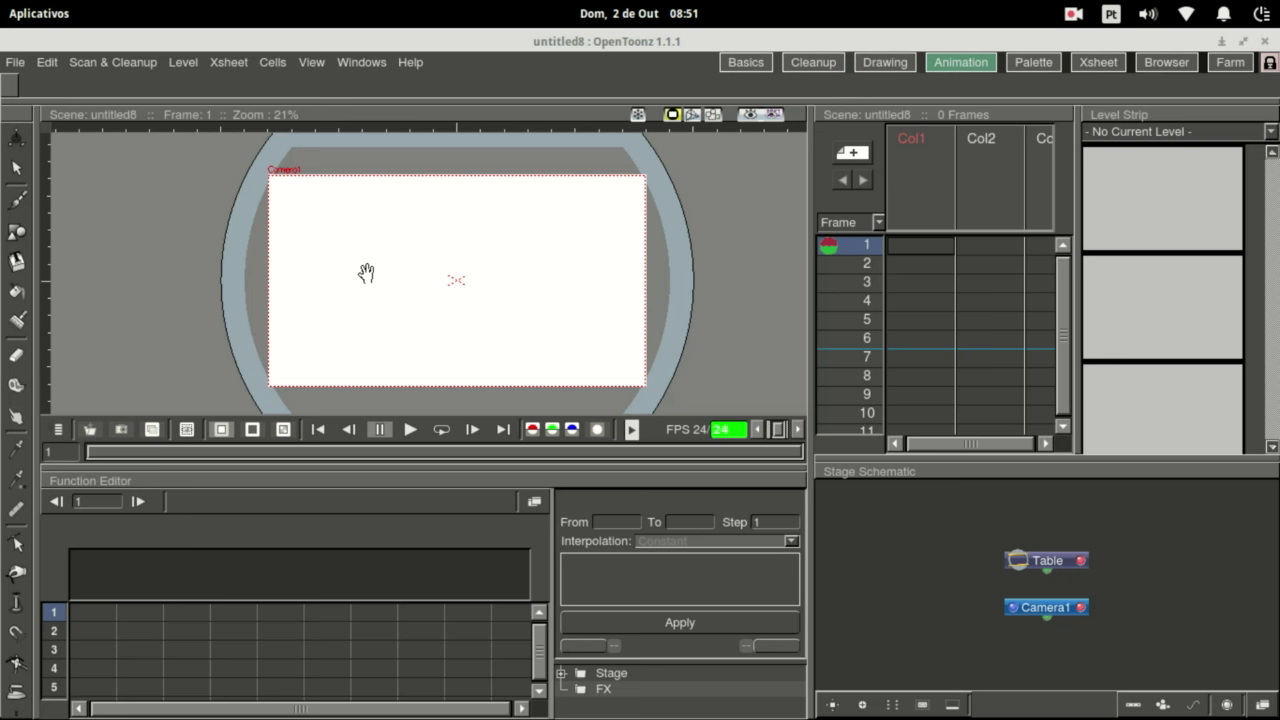
Draw a closed, tapered four-sided Polyline as the upper arm in Col1 of the empty scene using the Geometric tool.
left_click(16, 232)
left_click(471, 86)
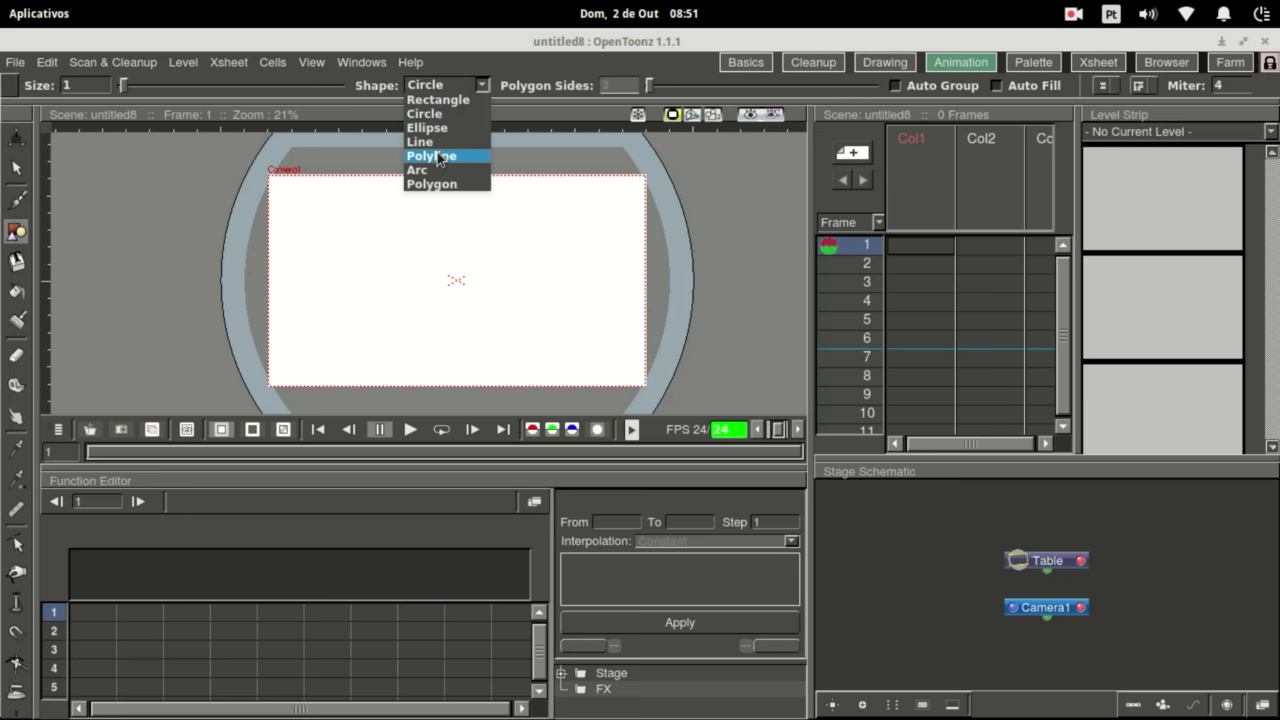
left_click(439, 156)
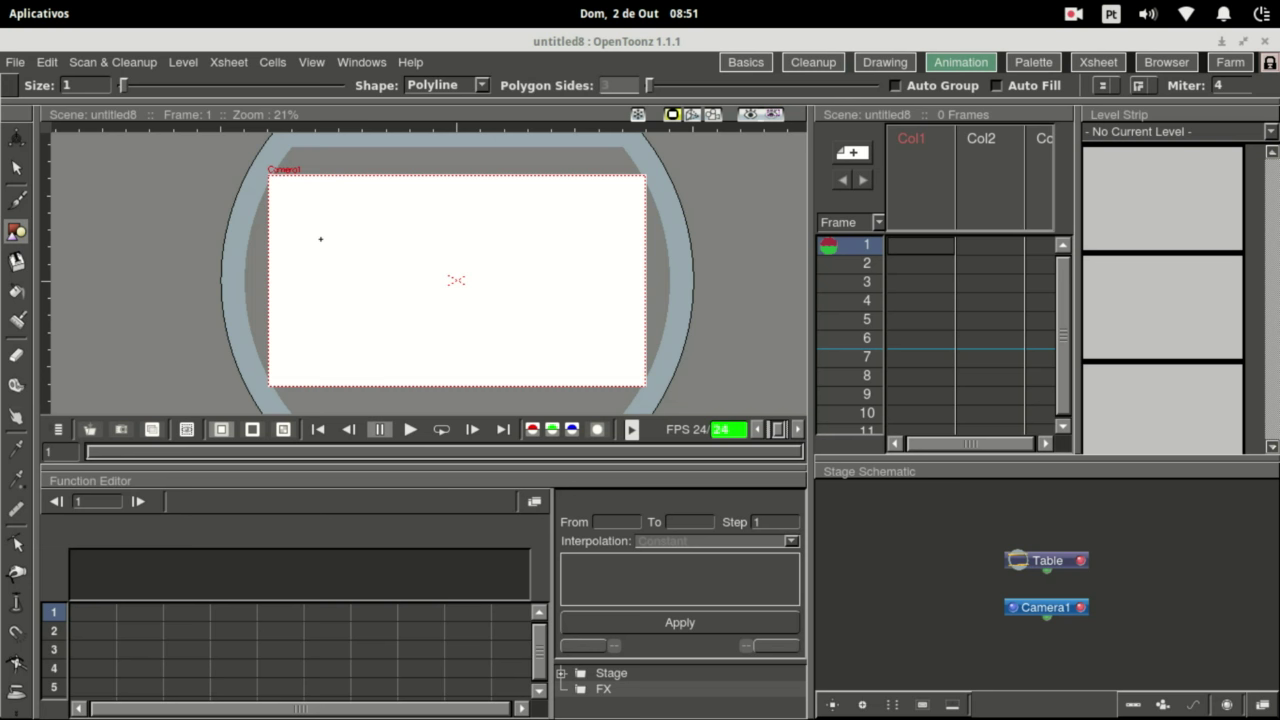
left_click(320, 239)
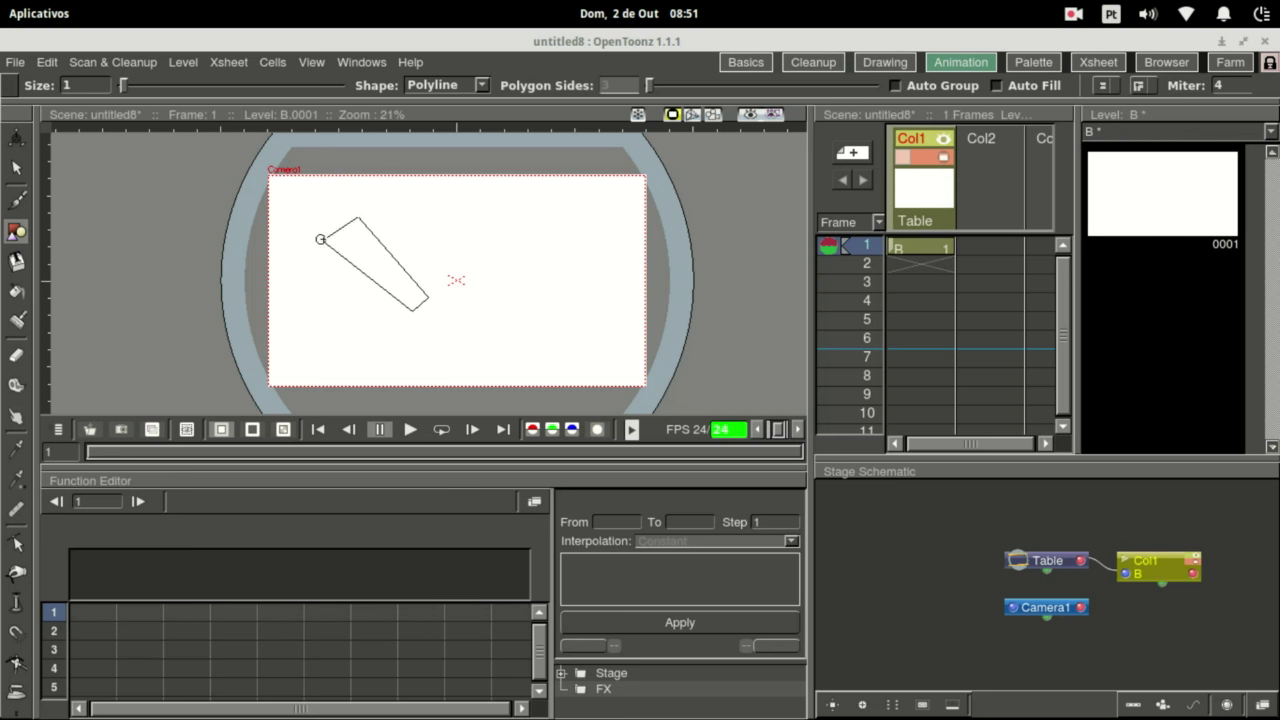
left_click(320, 239)
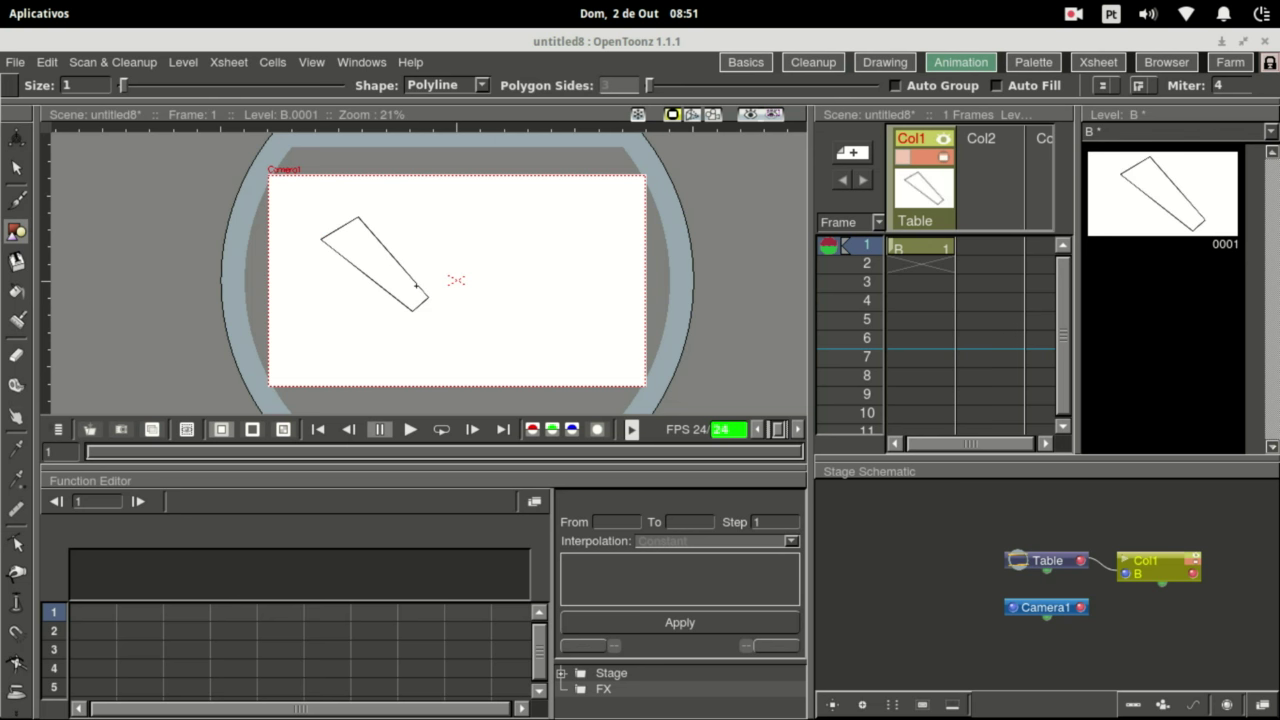
Draw a closed four-sided polyline as the forearm in Col2, starting at the lower end of the upper arm.
left_click(1005, 163)
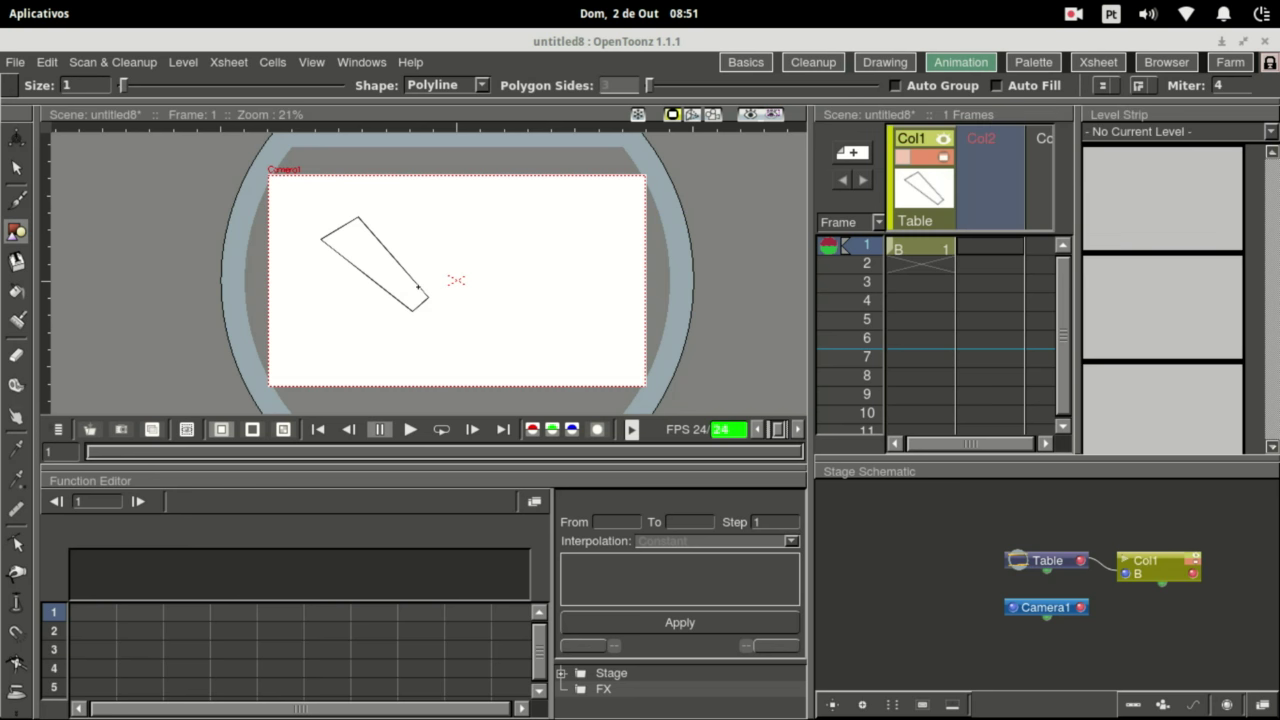
left_click(418, 287)
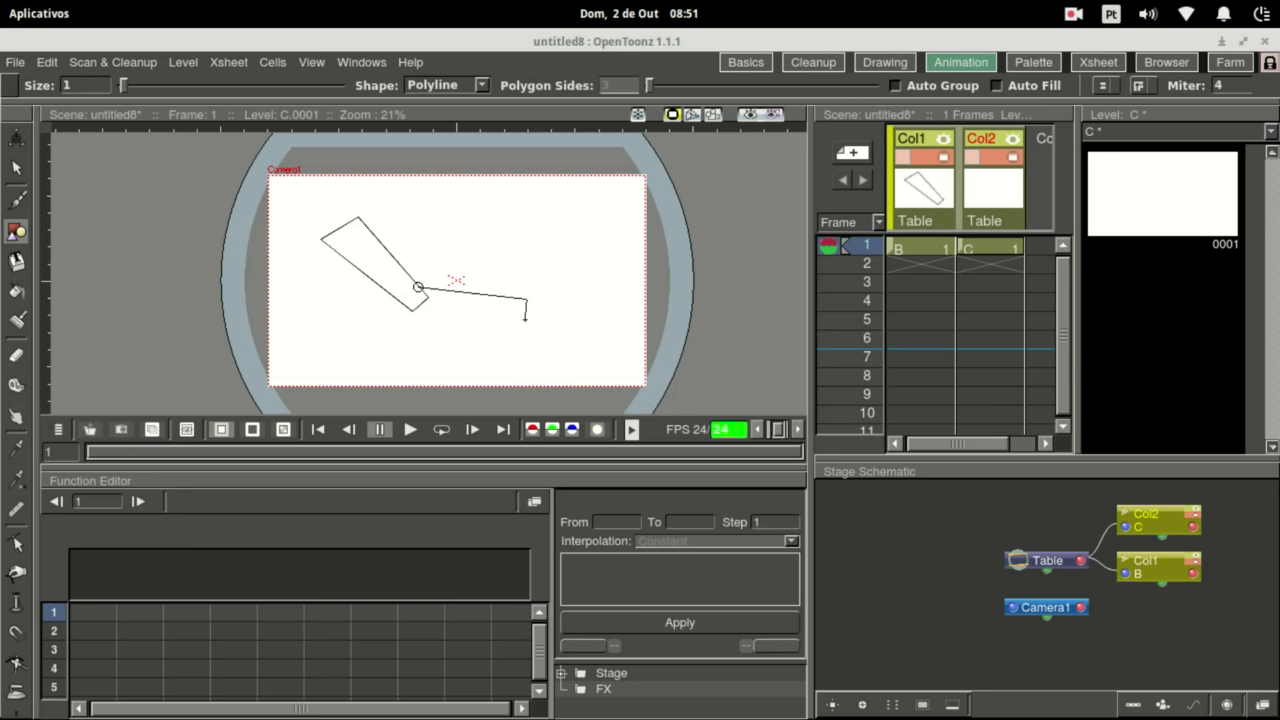
left_click(526, 319)
left_click(418, 287)
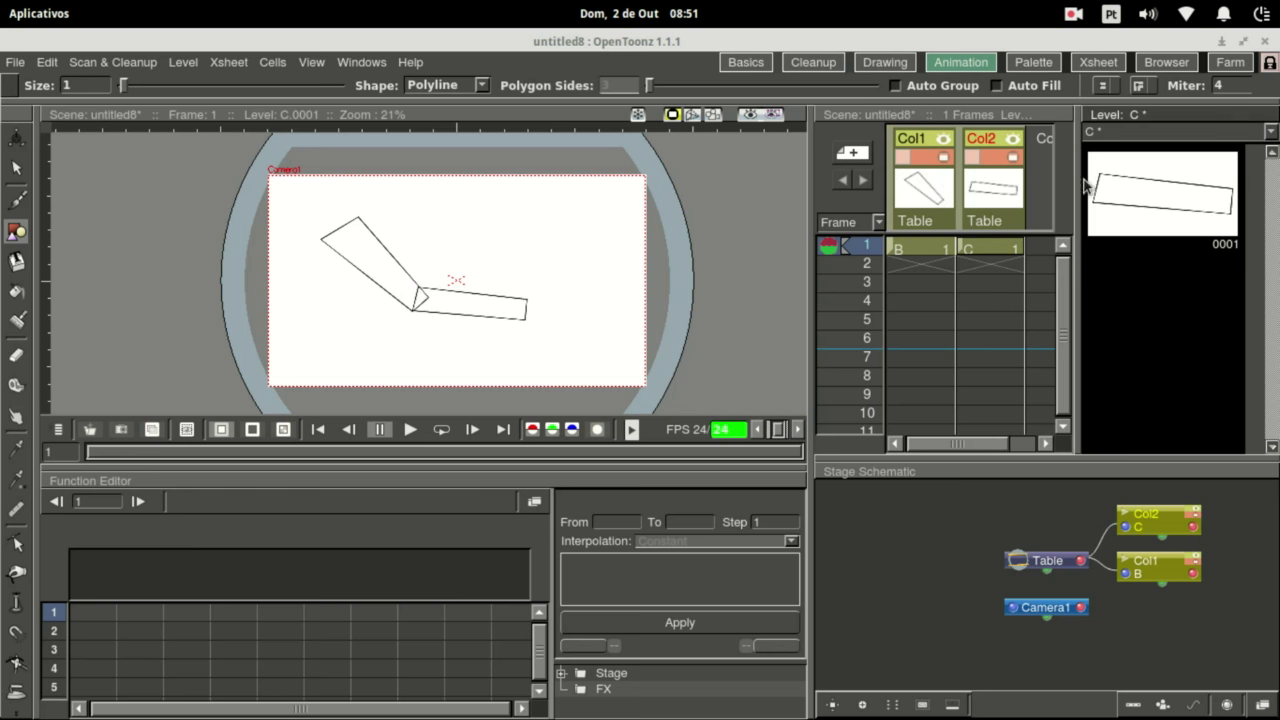
Draw a closed polyline hand with a protruding finger in Col3 at the free end of the forearm.
left_click(1045, 196)
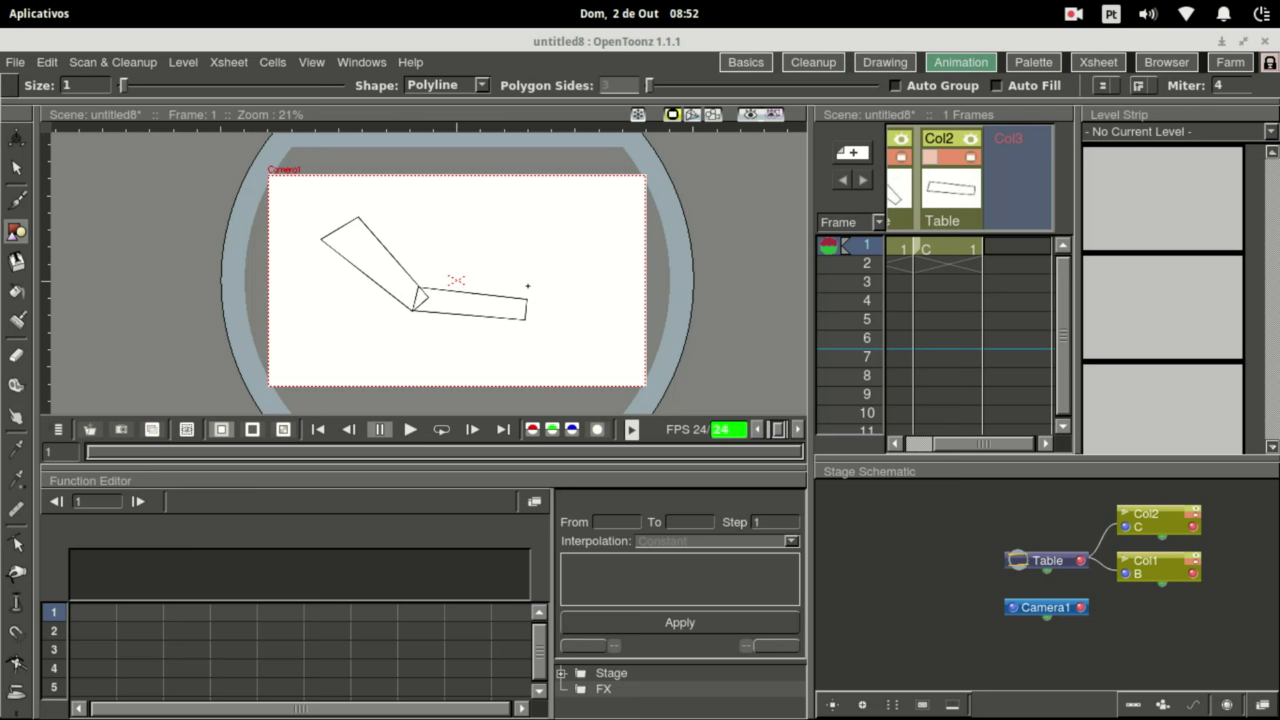
left_click(526, 283)
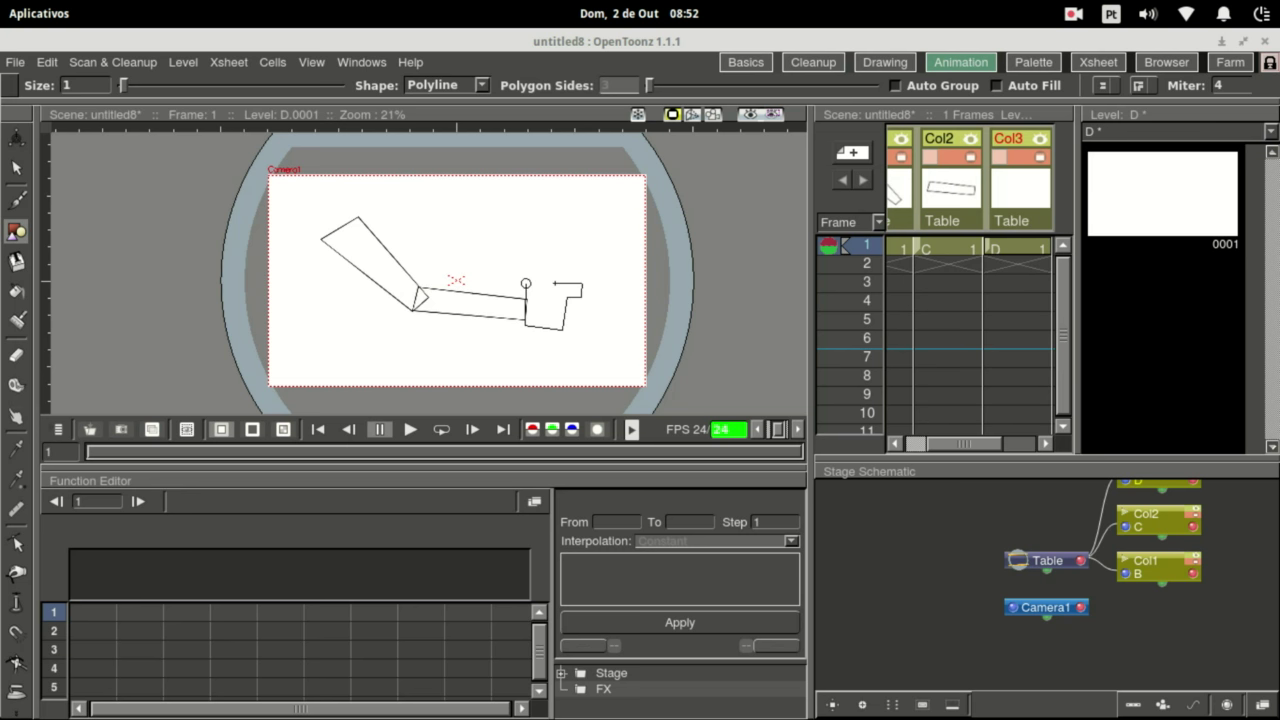
left_click(526, 283)
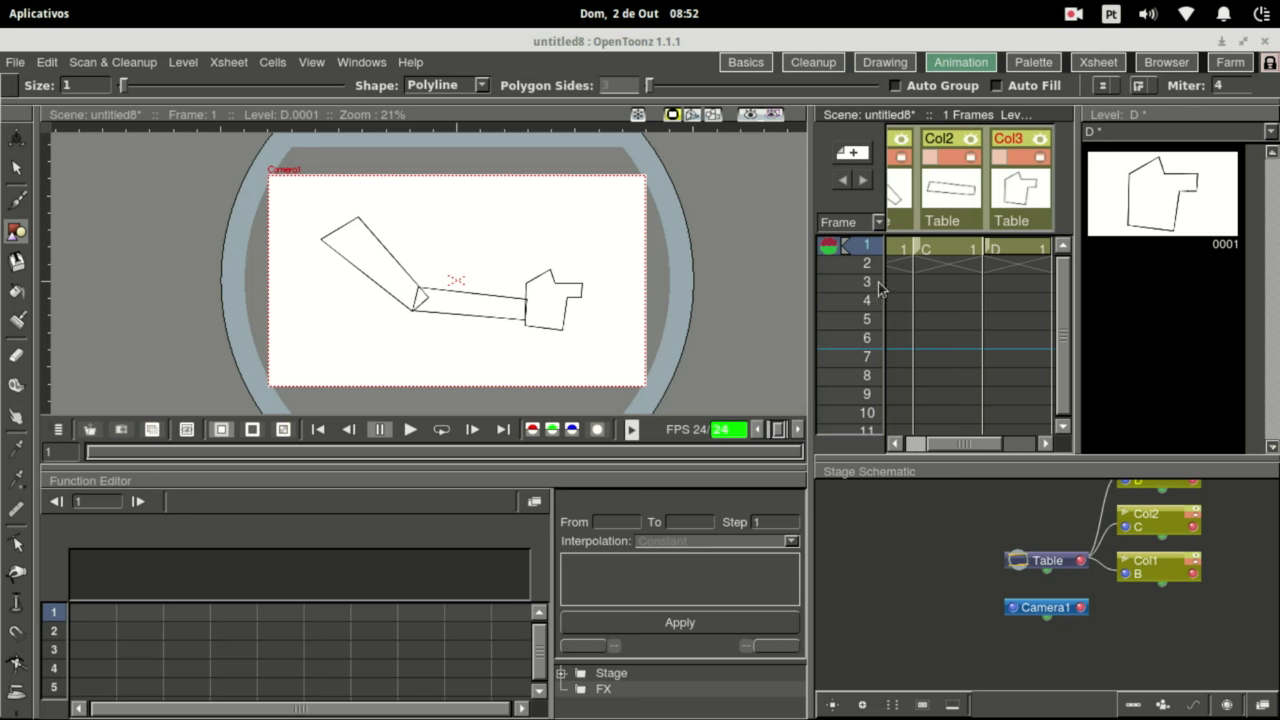
Move Col1's center to the shoulder end of the upper arm with the Edit tool, at about -604 px E/W and 266 px N/S.
left_click_drag(958, 440, 932, 450)
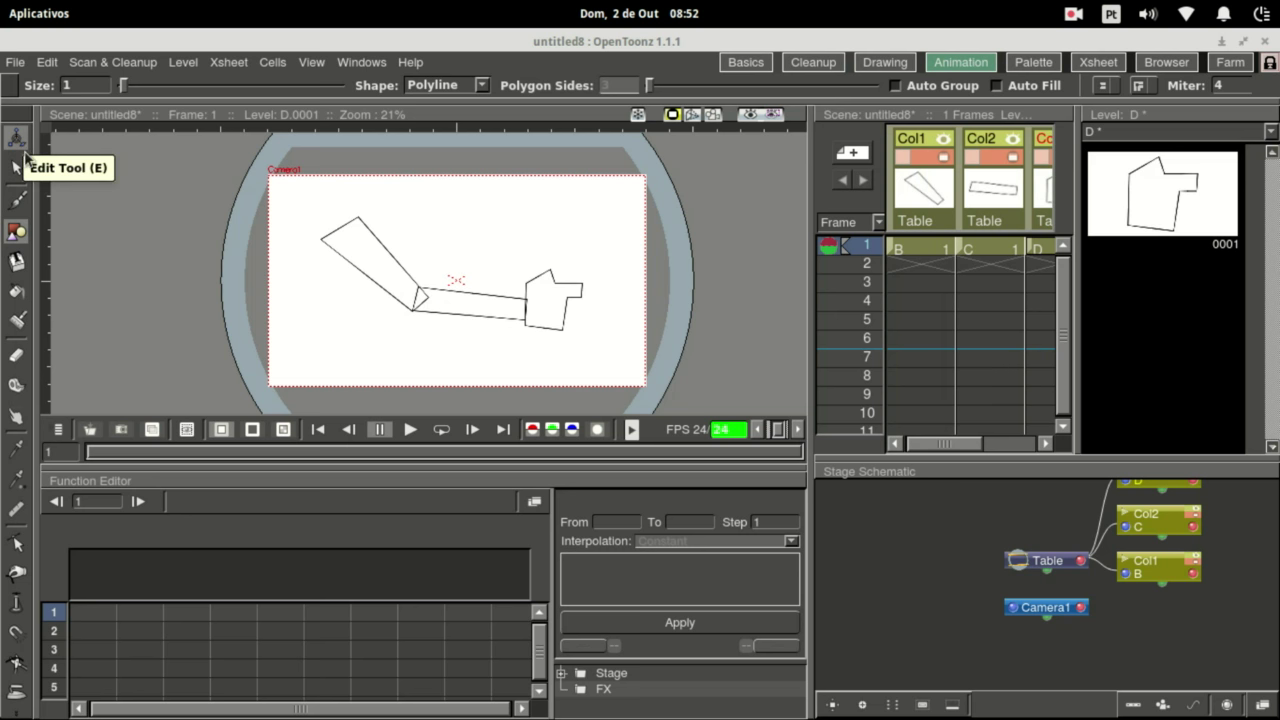
left_click(17, 142)
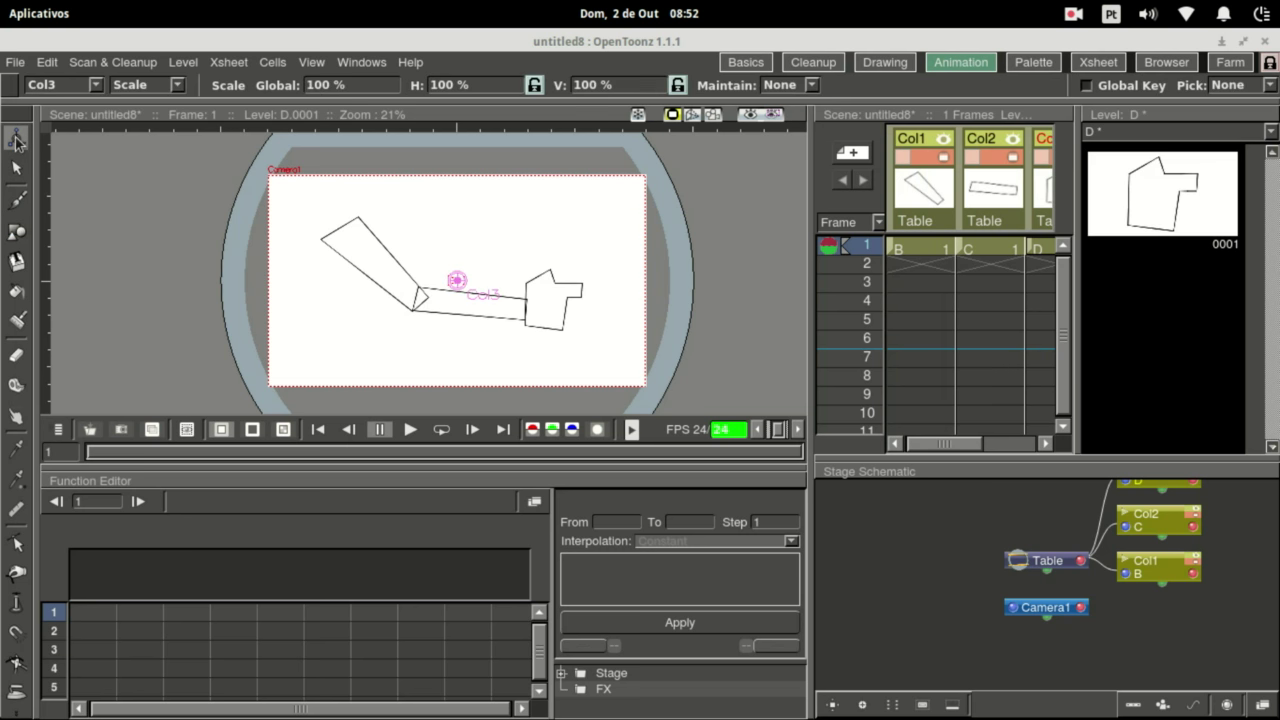
left_click(176, 86)
left_click(135, 158)
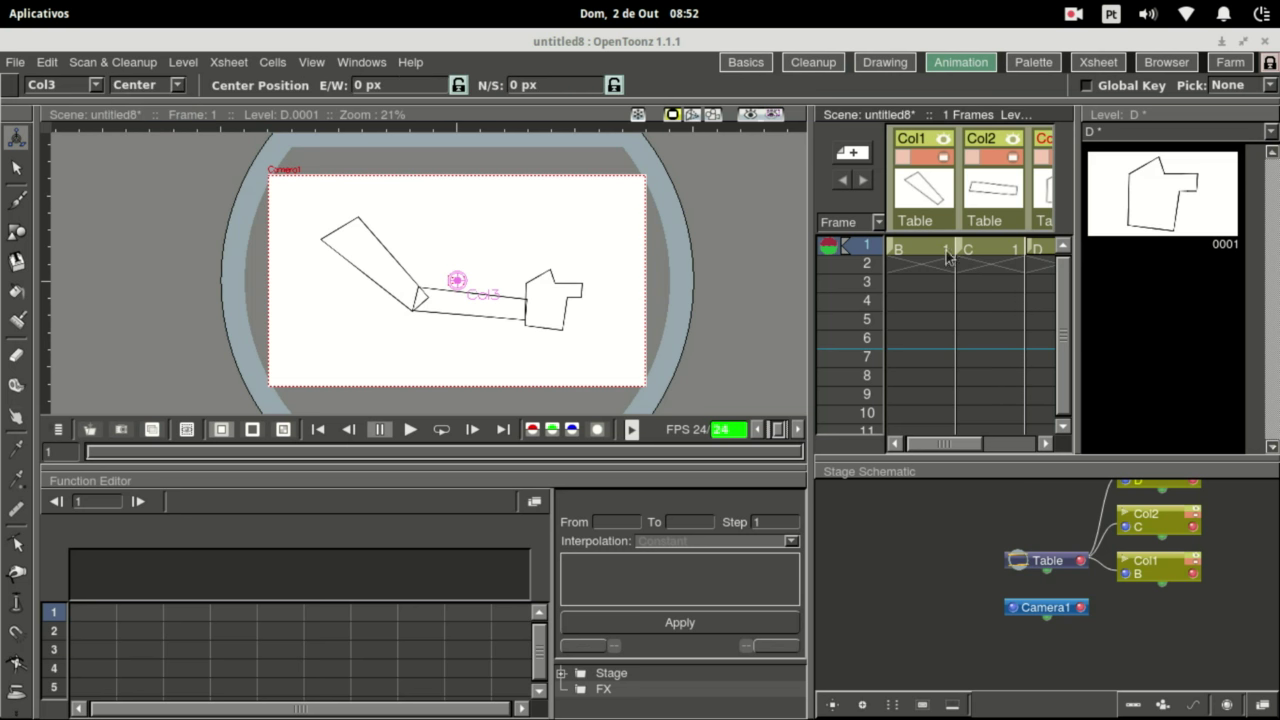
left_click(925, 222)
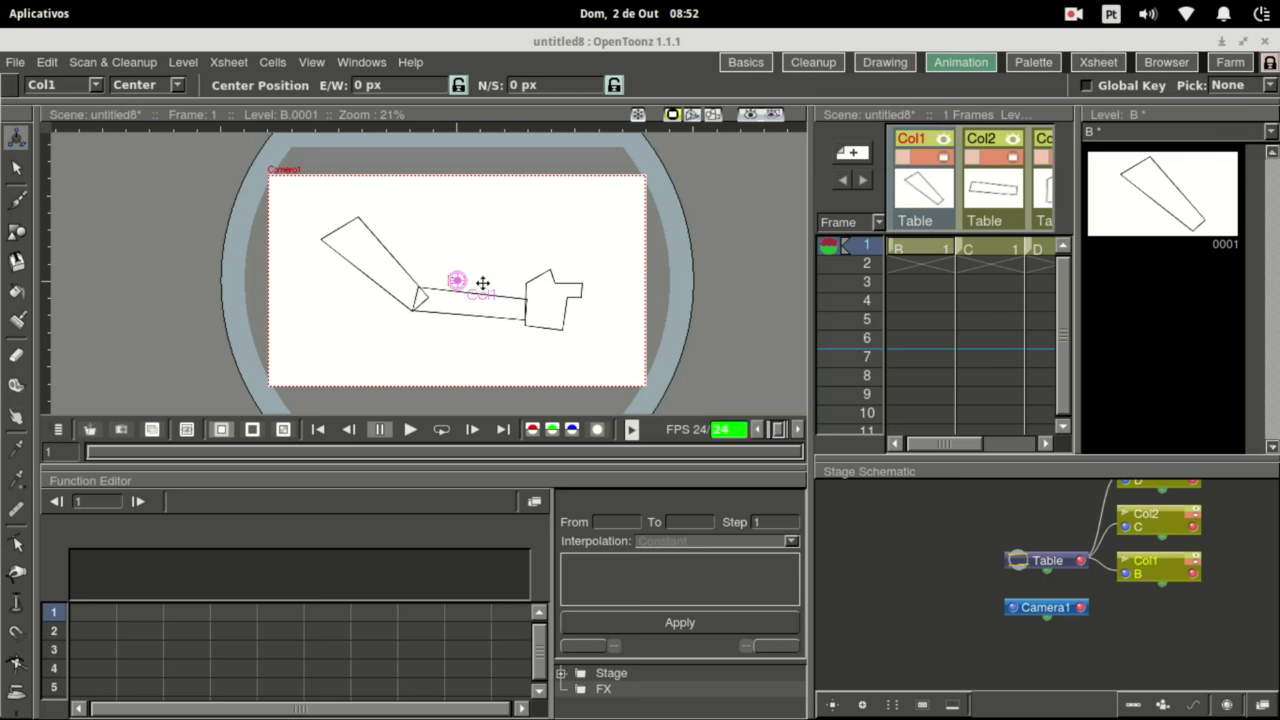
left_click_drag(456, 280, 338, 231)
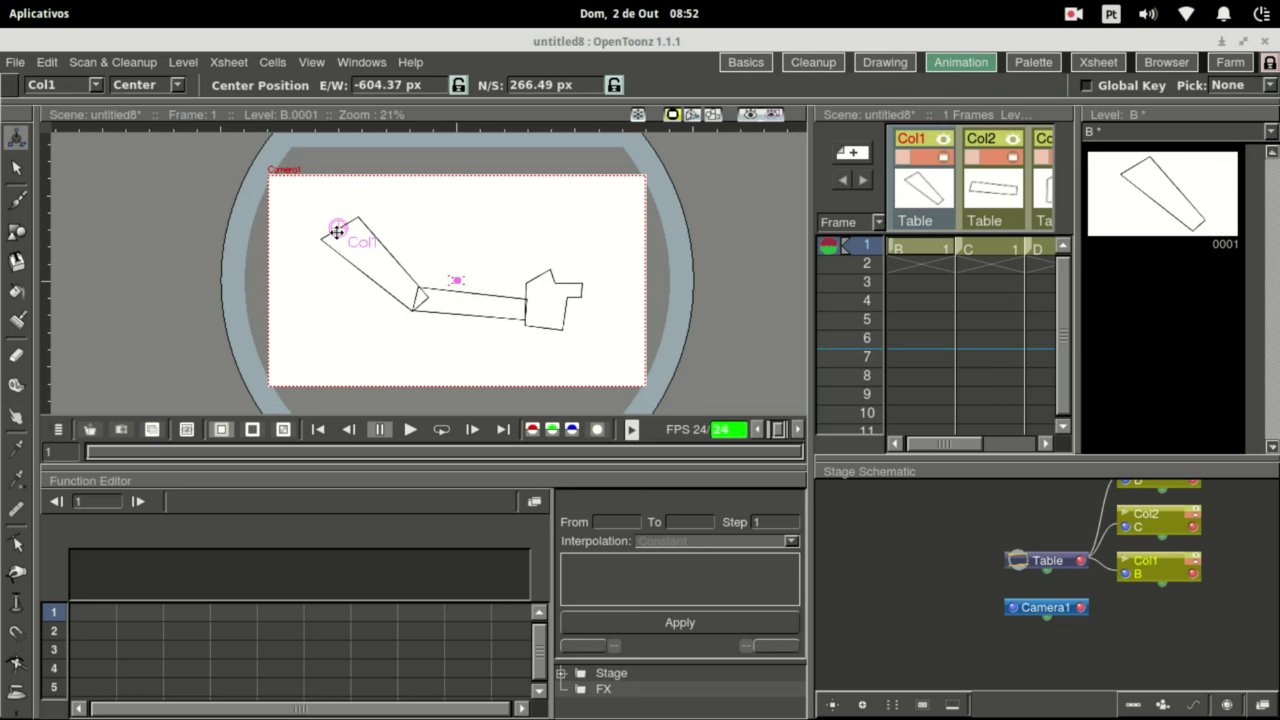
Move Col2's center to the elbow, about -214, -100 px, and Col3's center to the wrist, about 347, -143 px.
left_click(1004, 217)
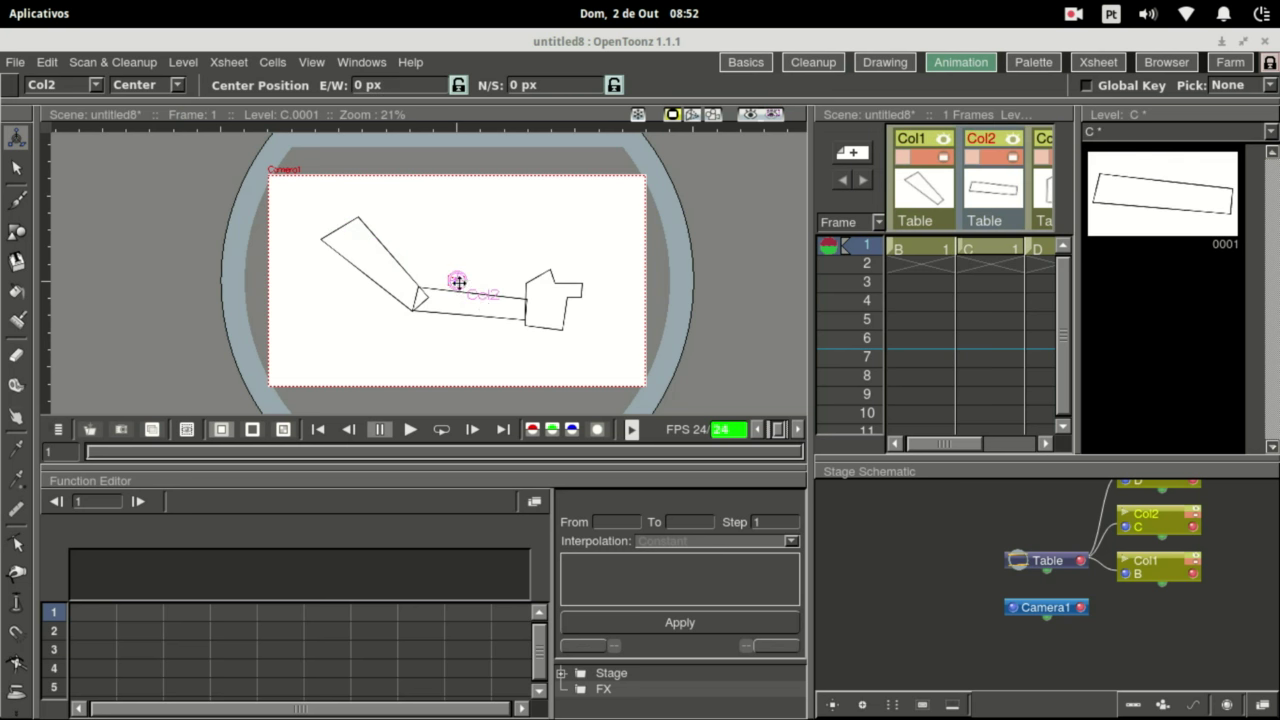
left_click_drag(457, 283, 415, 300)
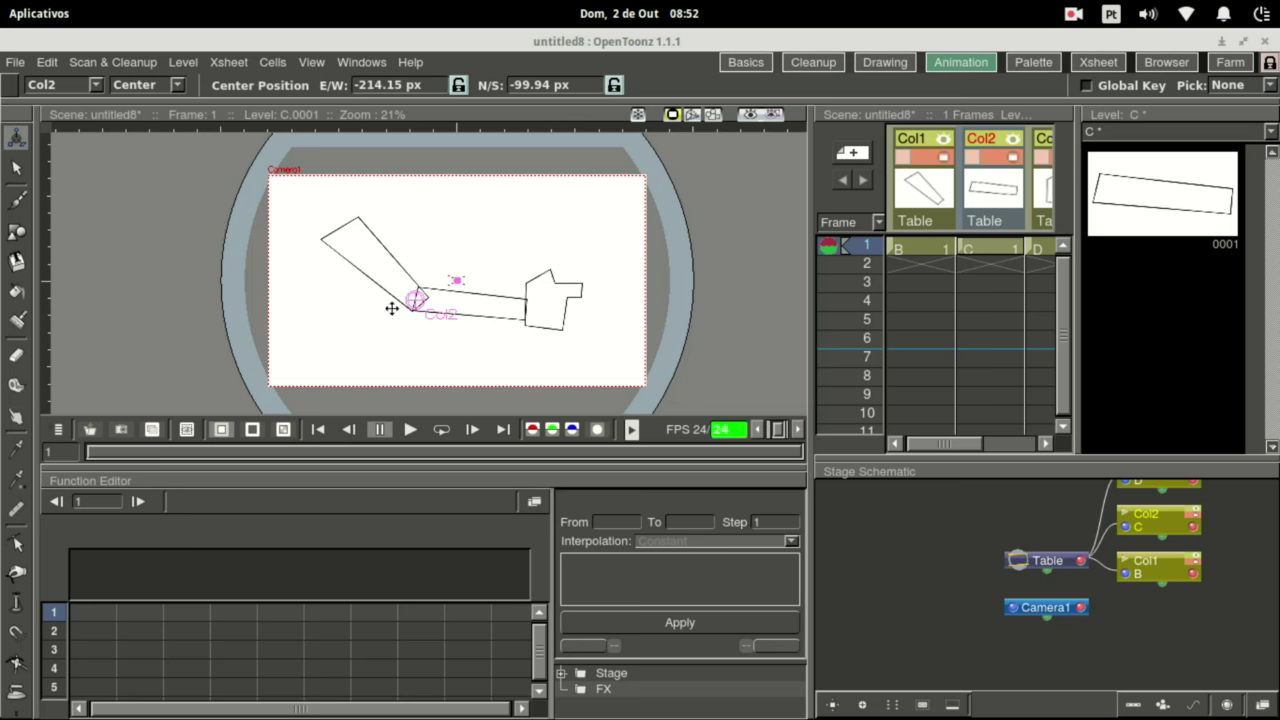
left_click(1047, 221)
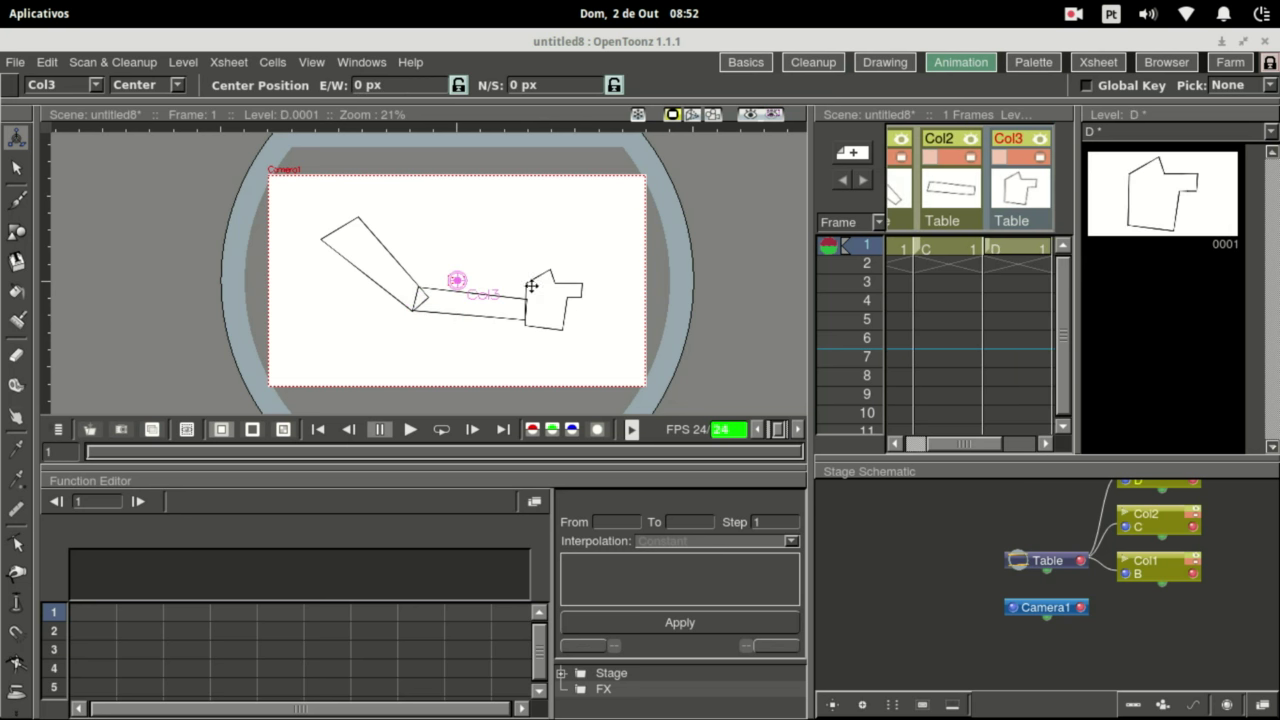
left_click_drag(456, 283, 525, 311)
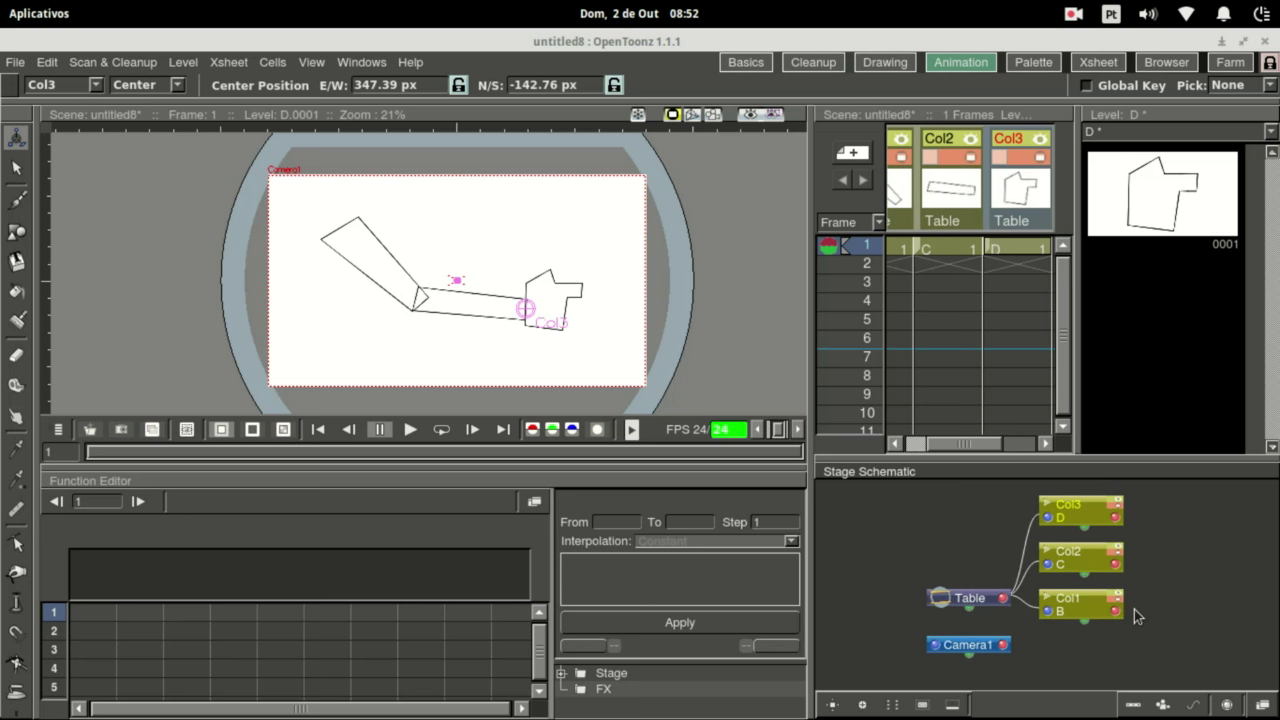
Space out the column nodes in the Stage Schematic and link Col2 to Col1 and Col3 to Col2 as a parent chain.
left_click_drag(1095, 618, 1131, 624)
left_click_drag(1100, 558, 1126, 551)
left_click_drag(1085, 510, 1112, 503)
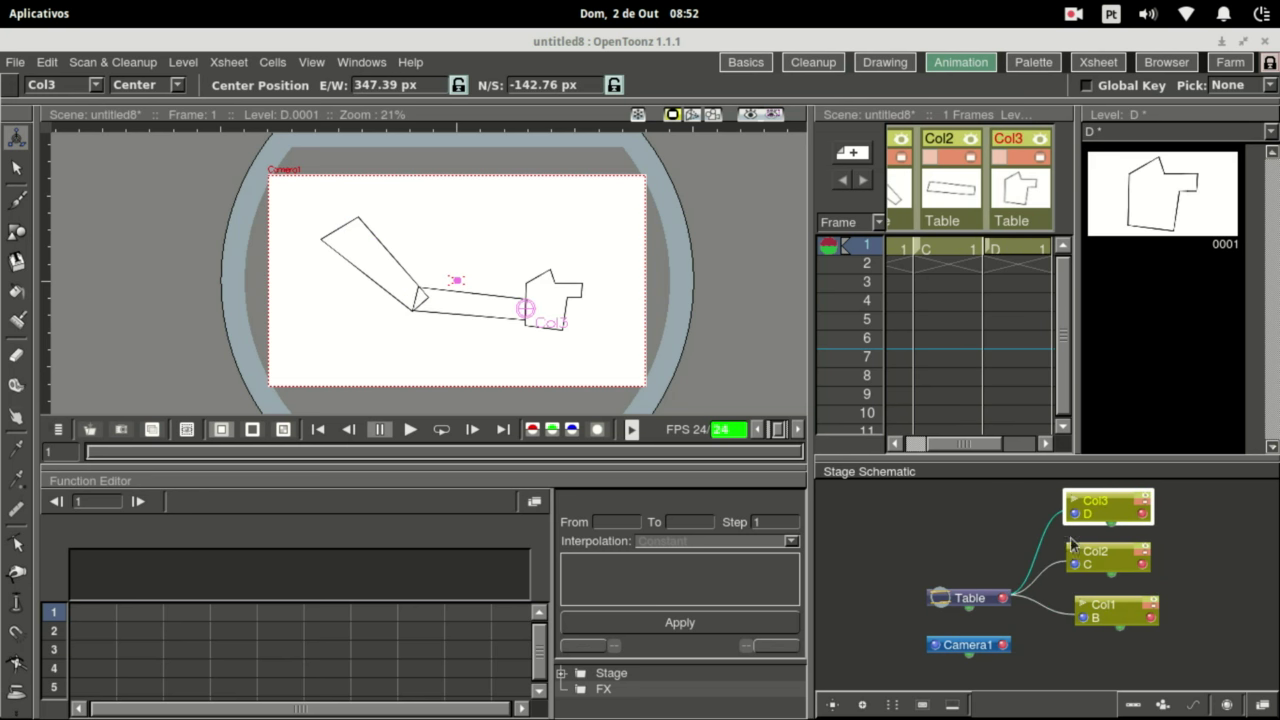
left_click_drag(1098, 507, 1106, 500)
left_click_drag(1093, 568, 1100, 566)
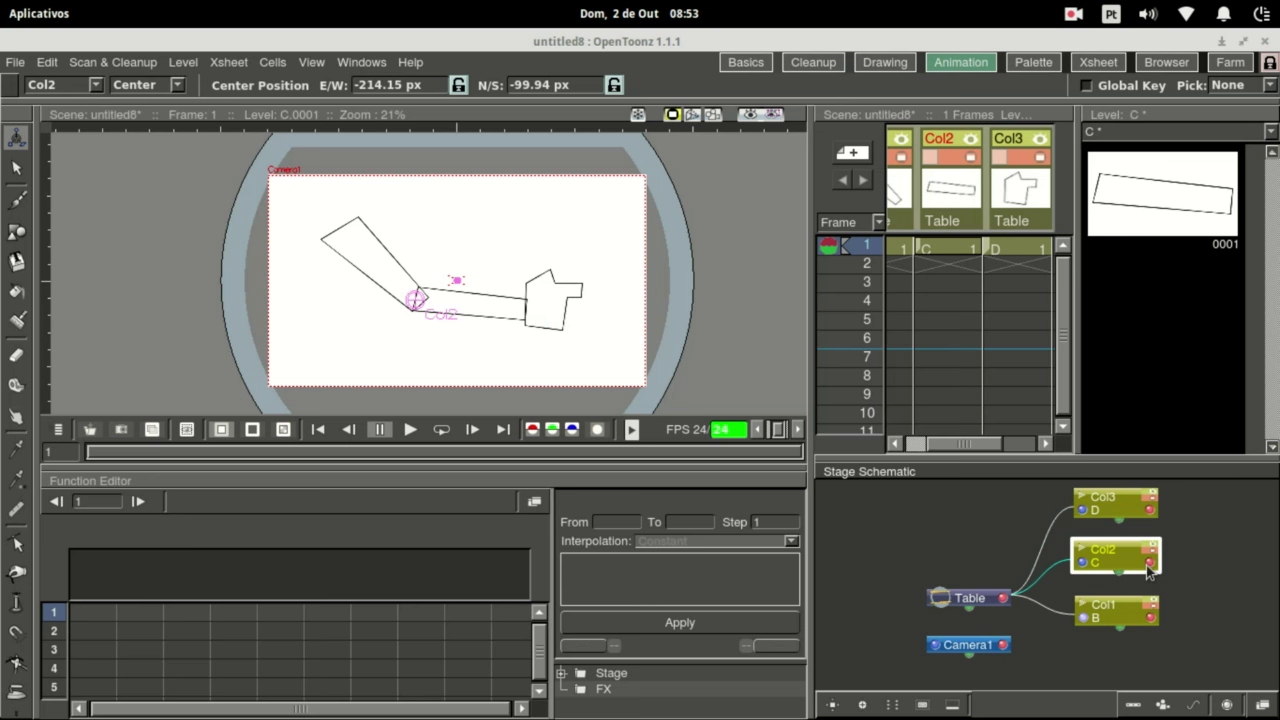
left_click_drag(1082, 562, 1156, 627)
left_click_drag(1082, 510, 1151, 567)
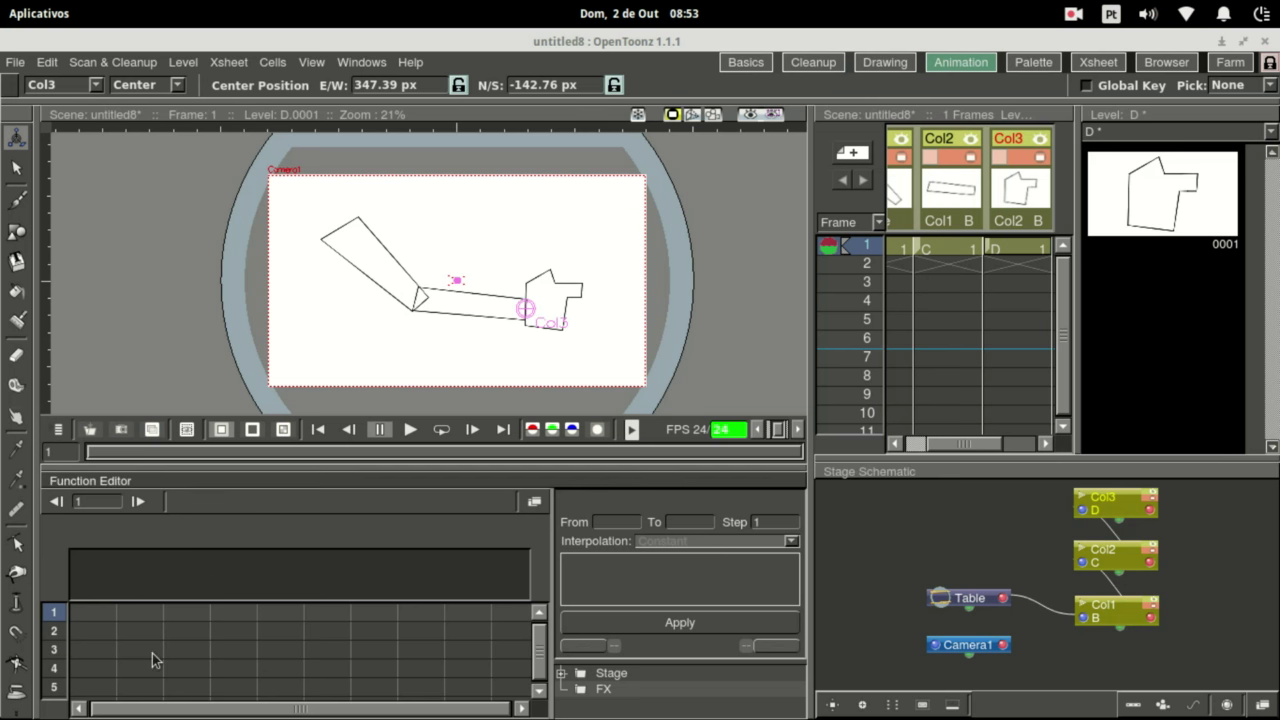
Rotate the hand and the forearm upward at frame 1 using the Skeleton tool in Animate mode.
left_click(14, 714)
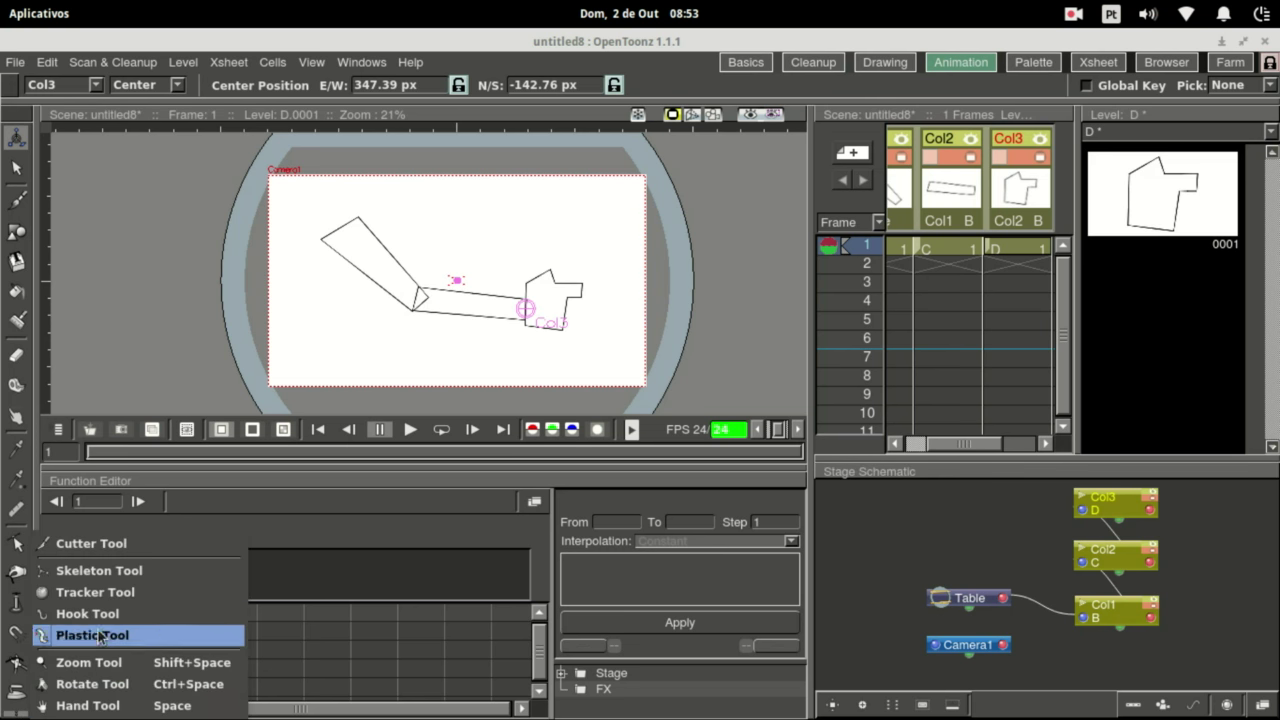
left_click(99, 571)
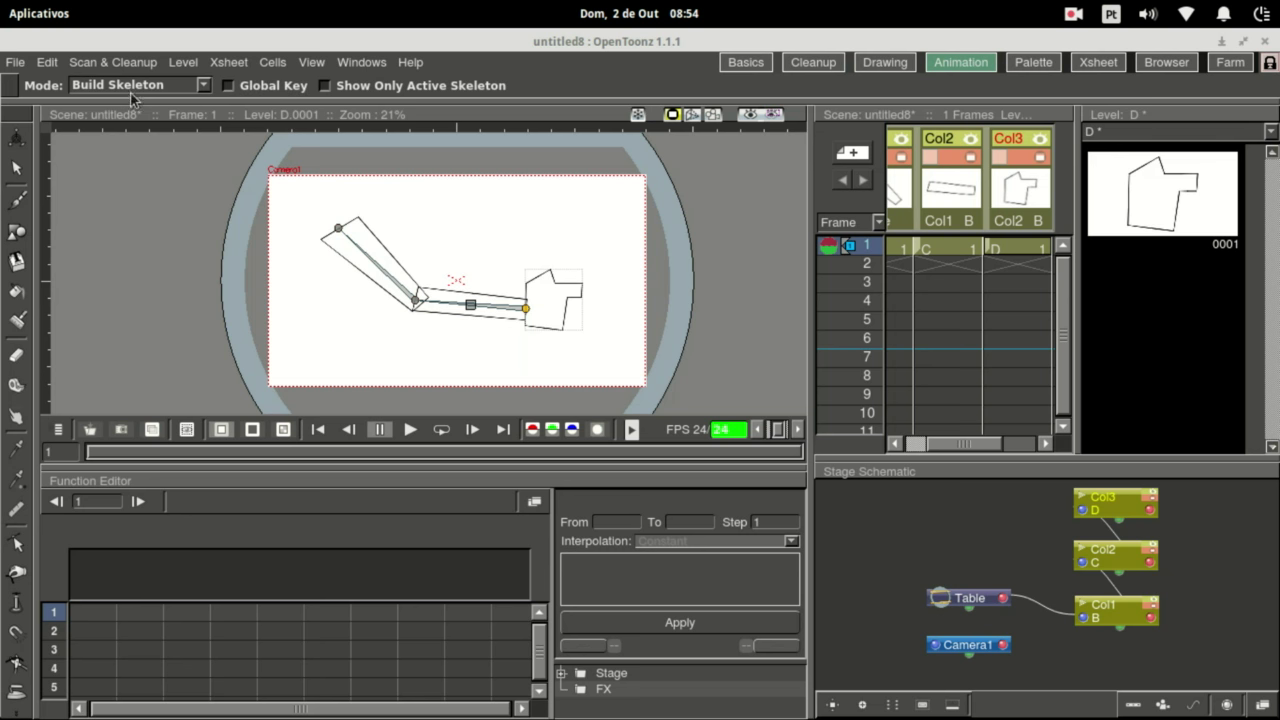
left_click(203, 85)
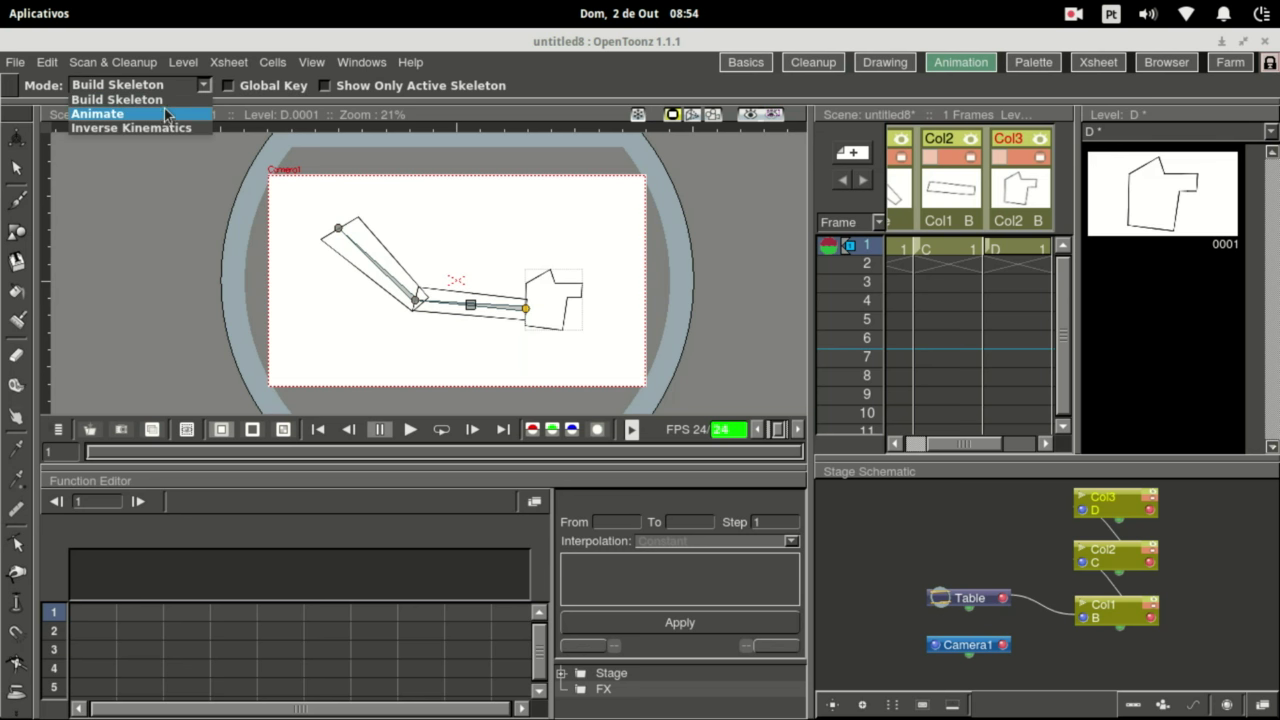
left_click(168, 113)
left_click_drag(537, 305, 539, 295)
left_click(425, 290)
left_click_drag(425, 290, 428, 262)
Adjust the arm pose at frame 1 by rotating the upper arm slightly clockwise, the forearm nearly level and the hand counterclockwise.
left_click(426, 310)
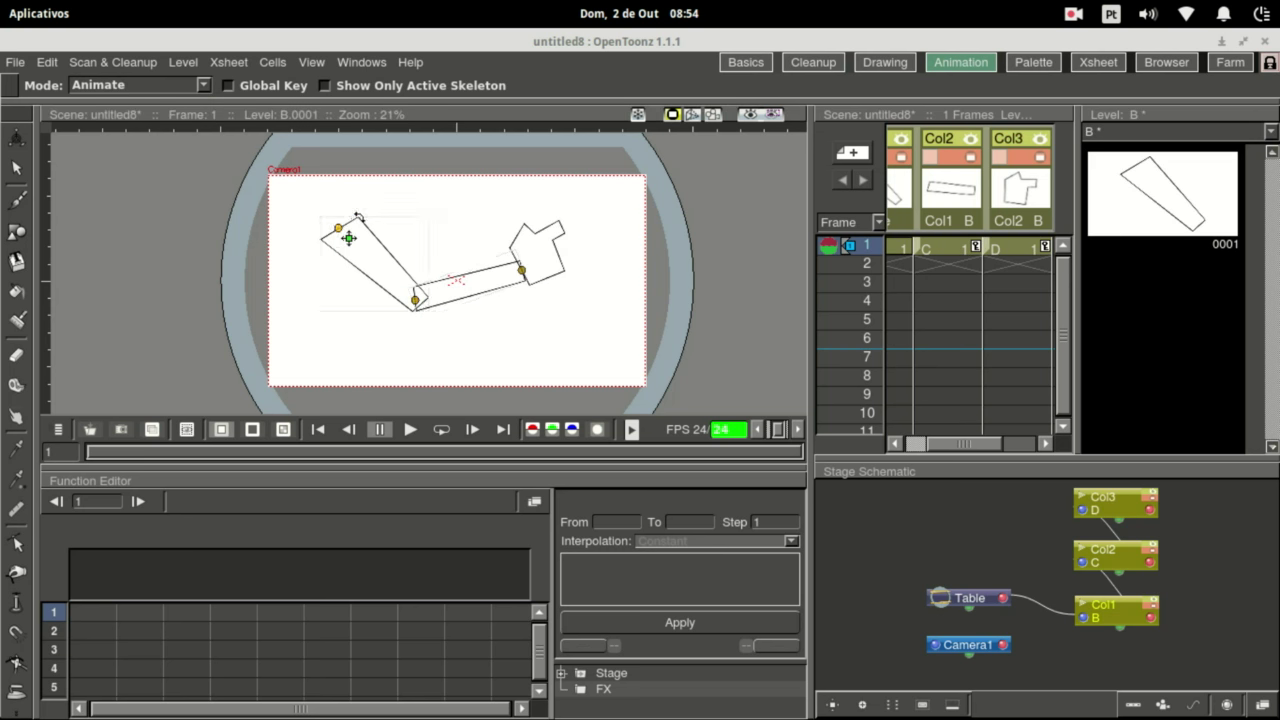
left_click_drag(342, 234, 348, 238)
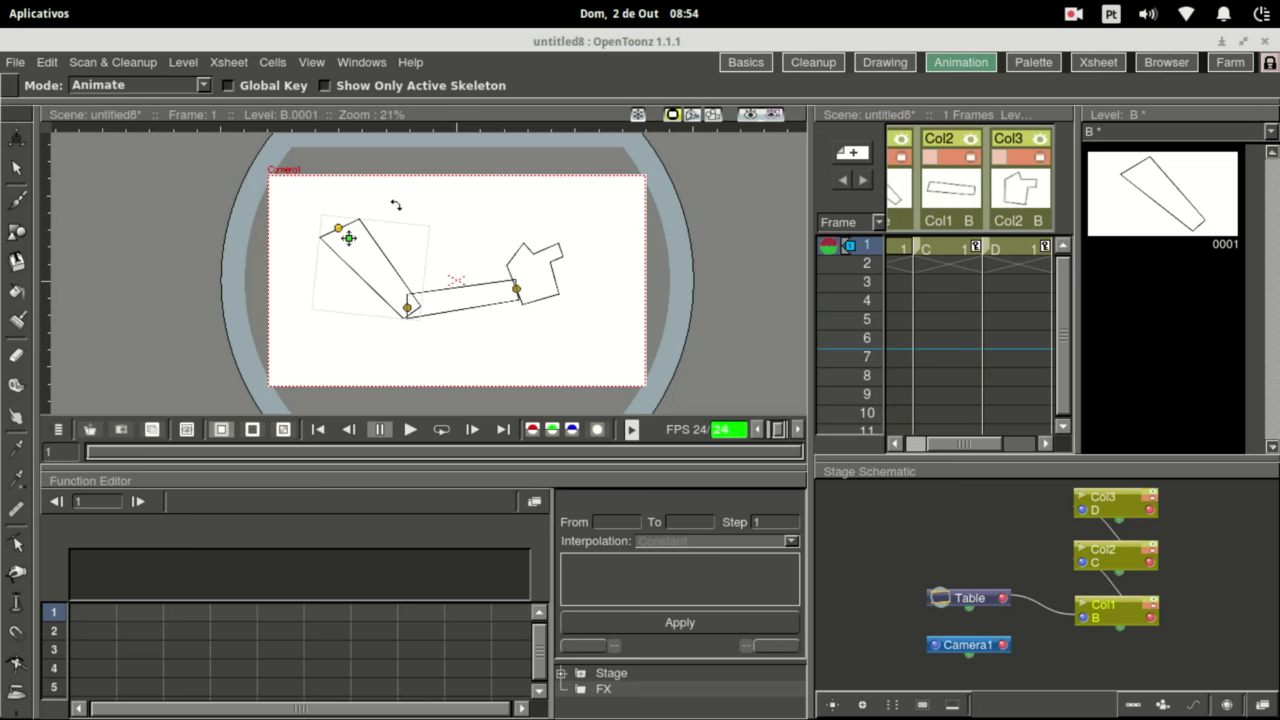
left_click(410, 305)
left_click_drag(410, 305, 419, 318)
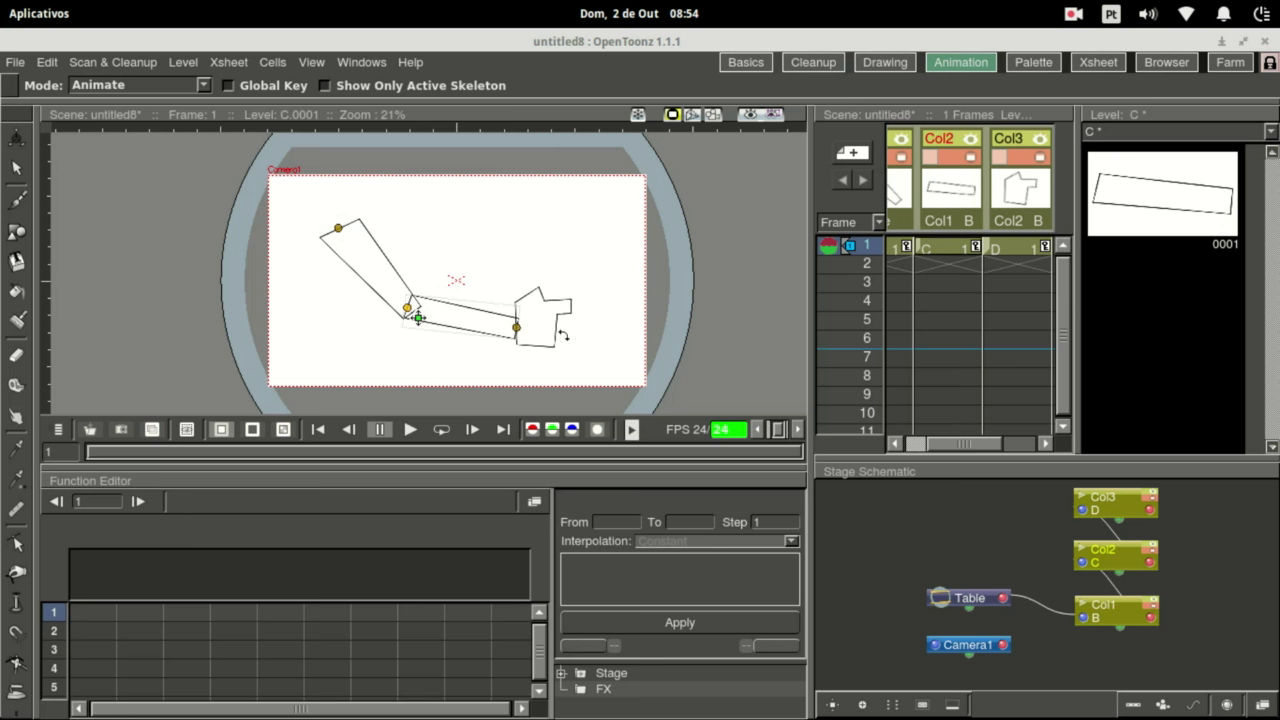
left_click_drag(525, 322, 538, 313)
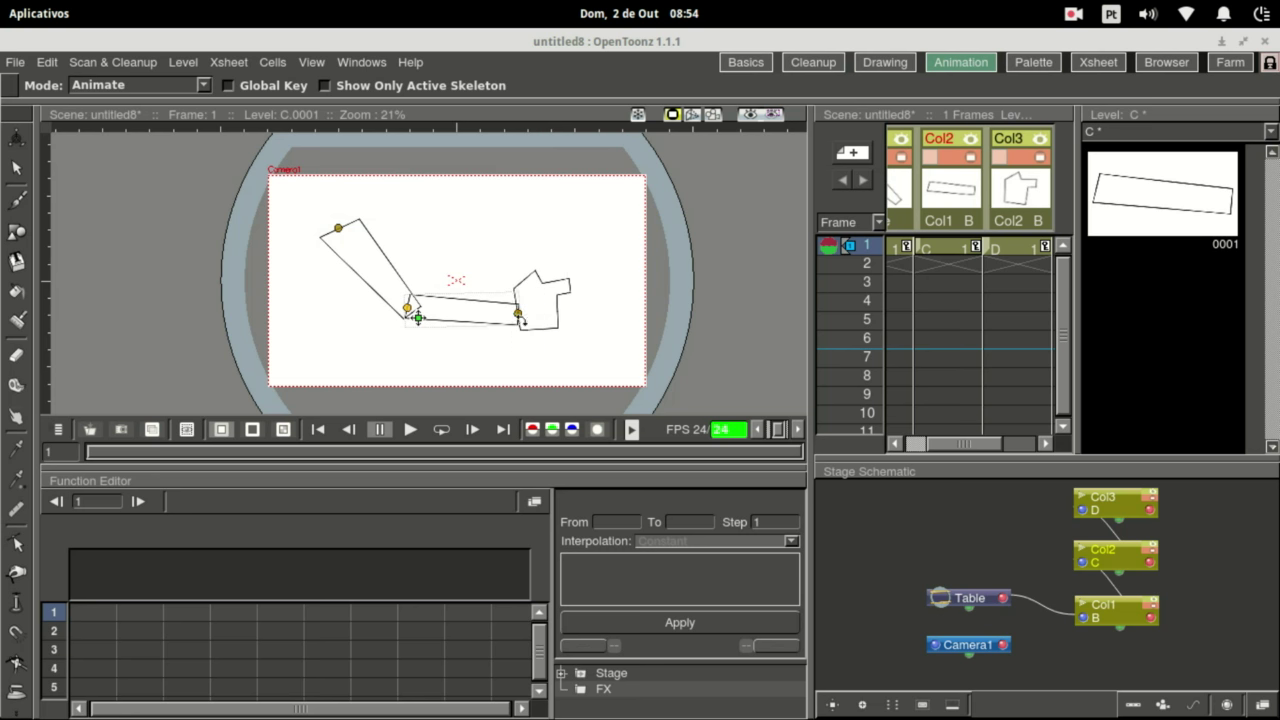
left_click(522, 320)
left_click_drag(532, 304, 563, 253)
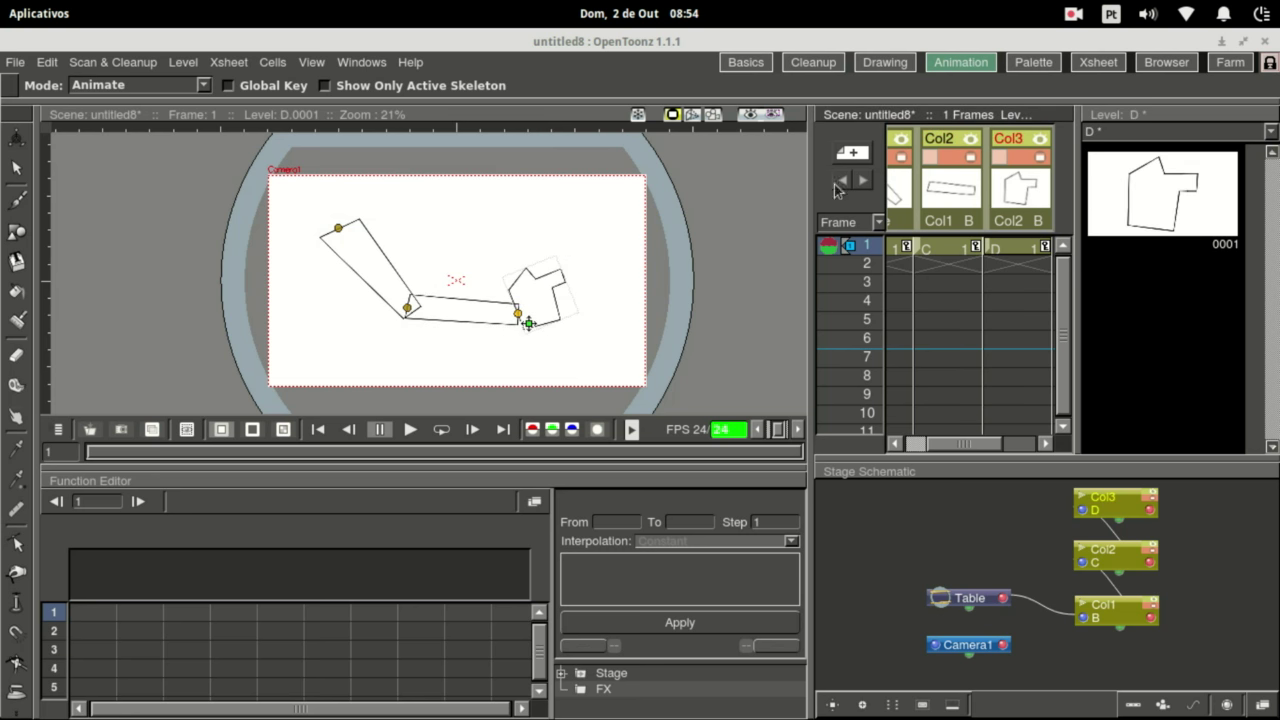
Extend the drawings in Col1, Col2 and Col3 to frame 9 in the Xsheet.
left_click_drag(942, 444, 918, 444)
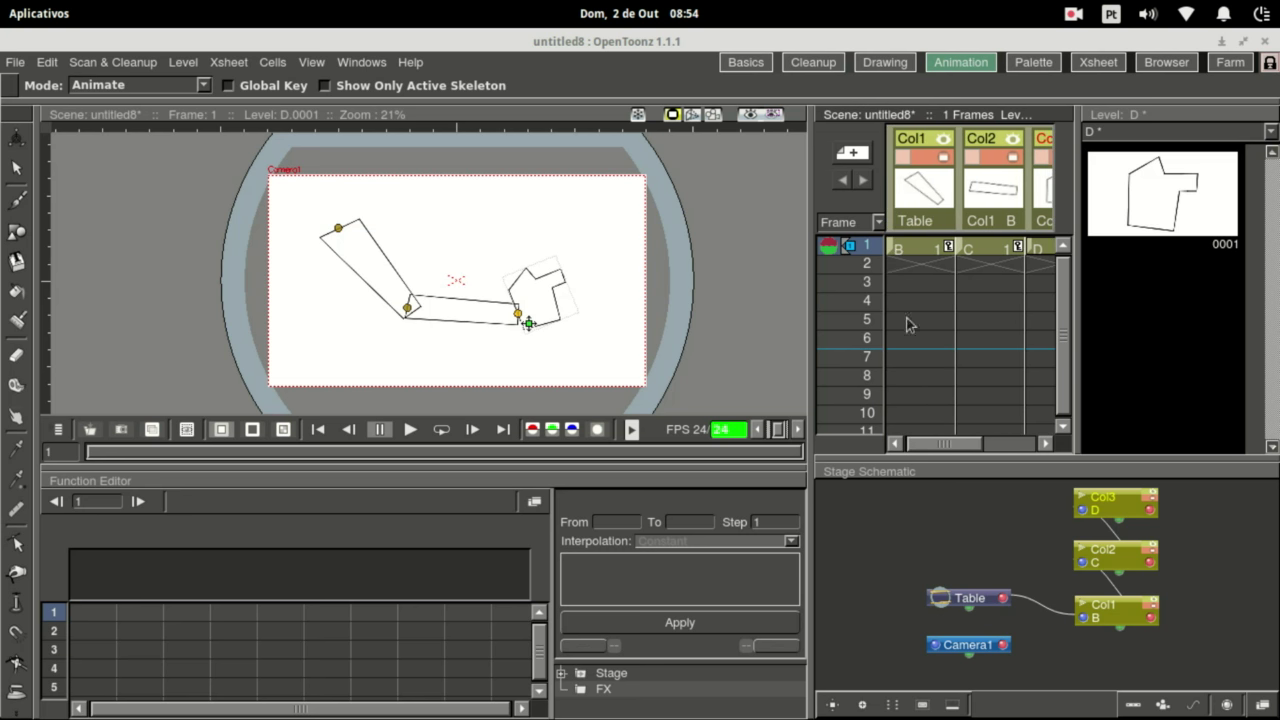
left_click(932, 250)
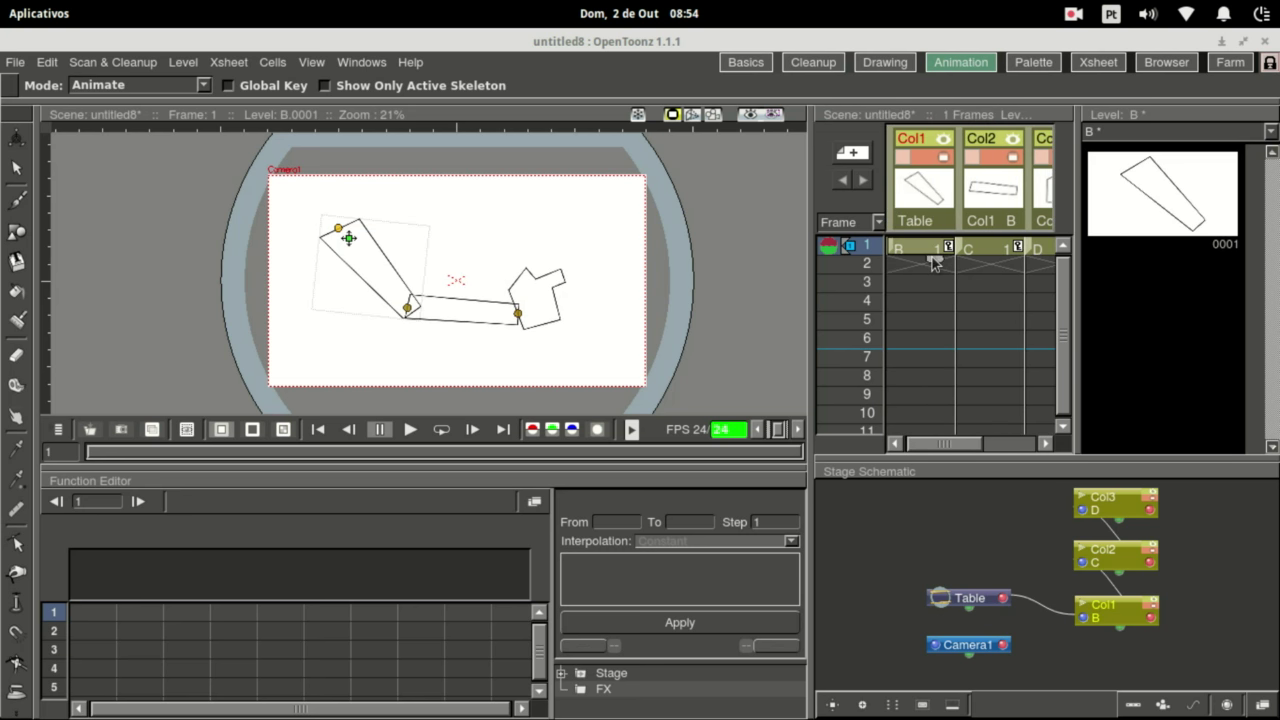
left_click_drag(933, 265, 924, 405)
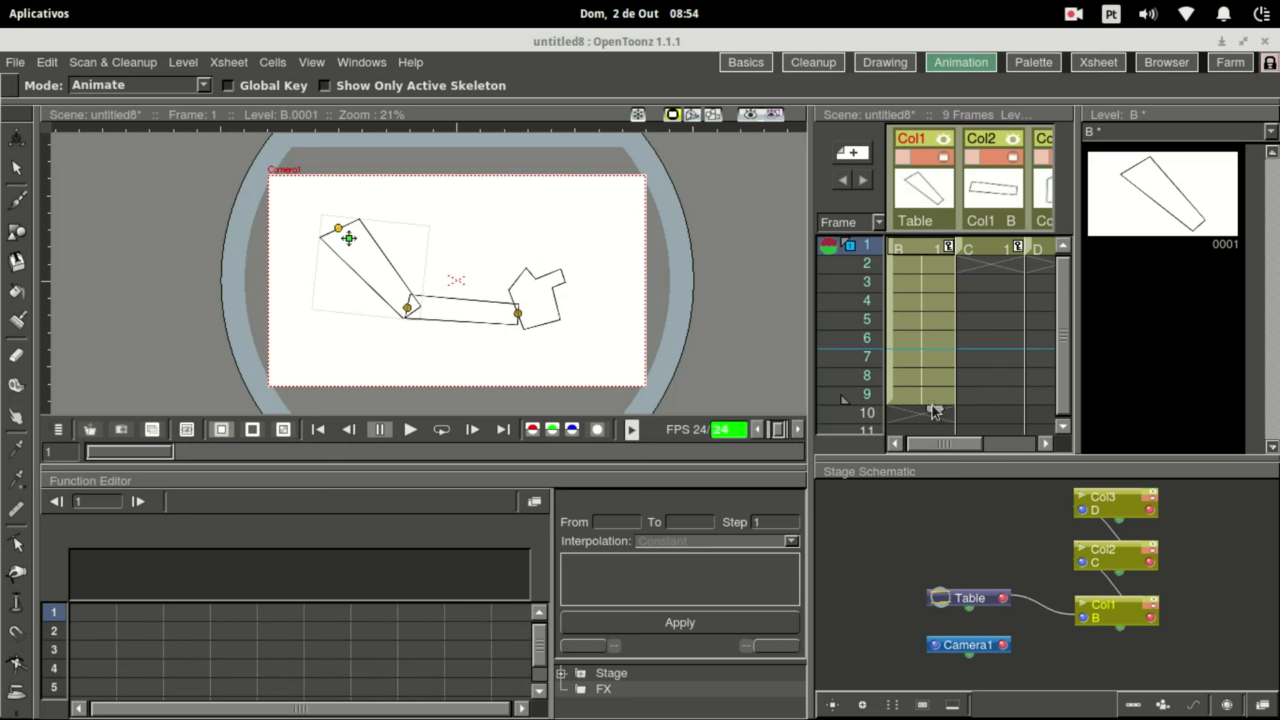
left_click(1007, 252)
left_click_drag(1005, 263, 1003, 410)
left_click_drag(947, 441, 980, 441)
left_click(996, 251)
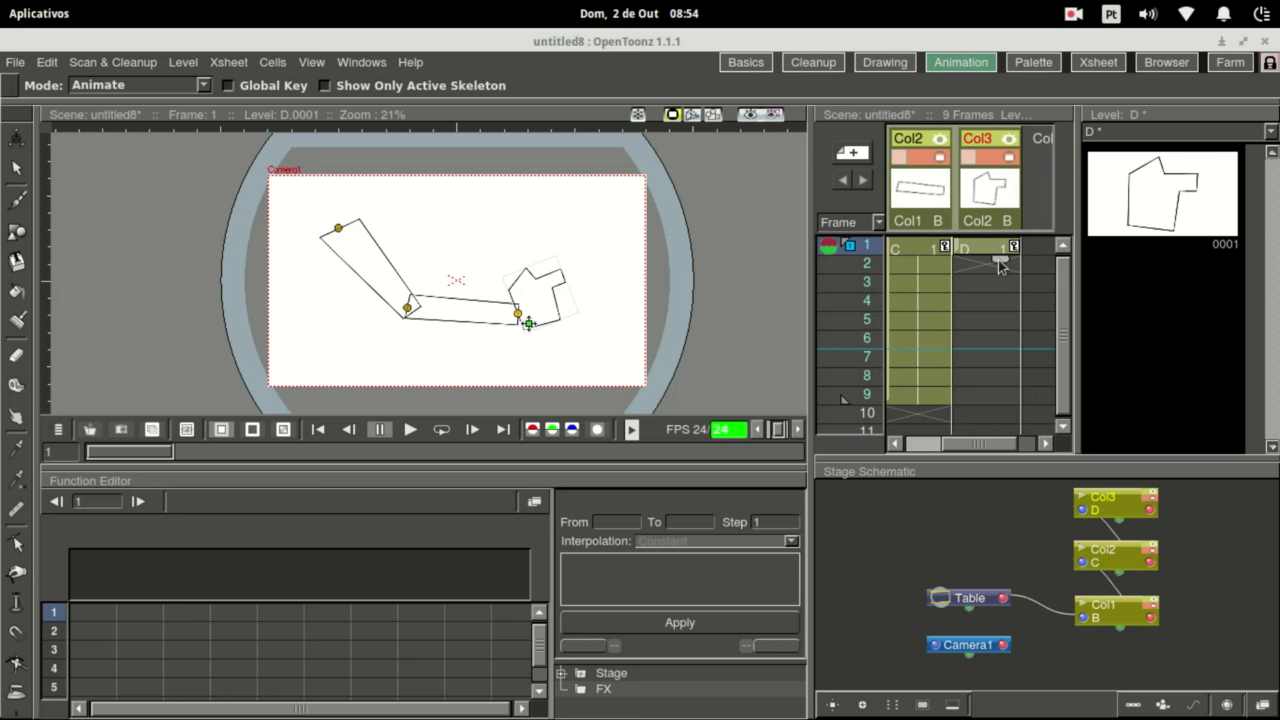
left_click_drag(1000, 265, 935, 450)
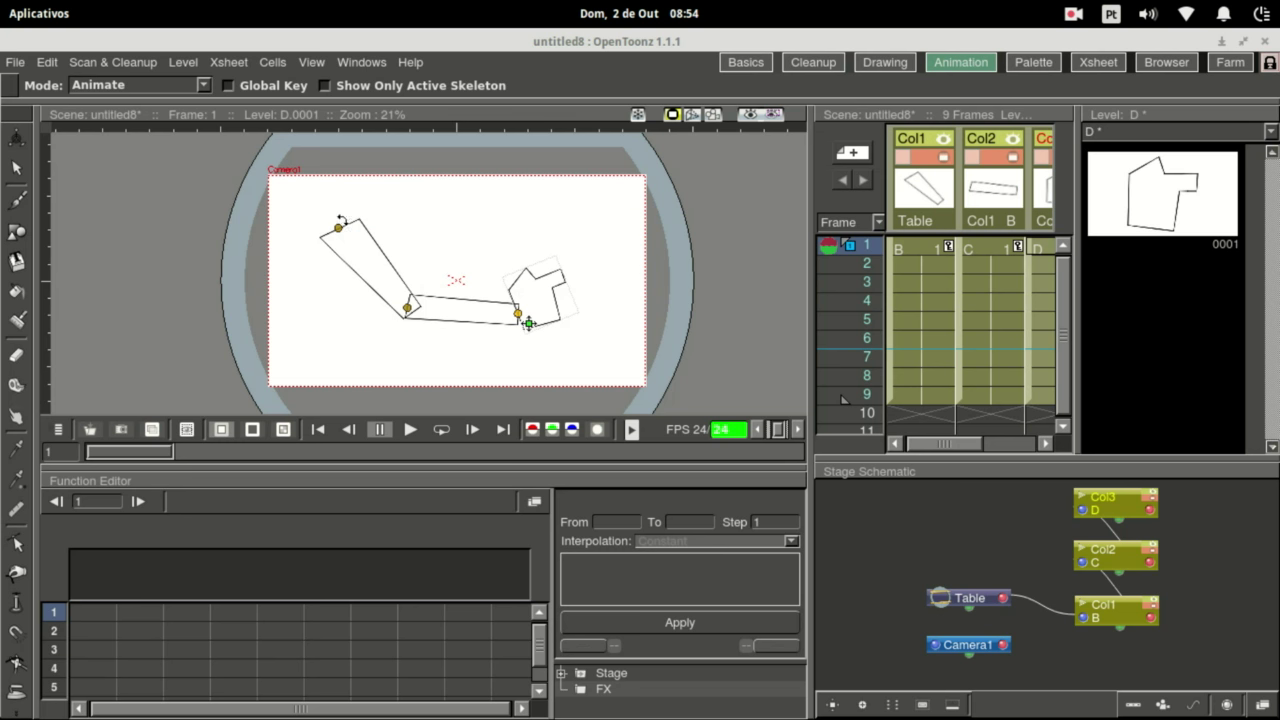
Animate the upper arm in Col1 by rotating it upward at frame 1 and downward at frame 7.
left_click(909, 246)
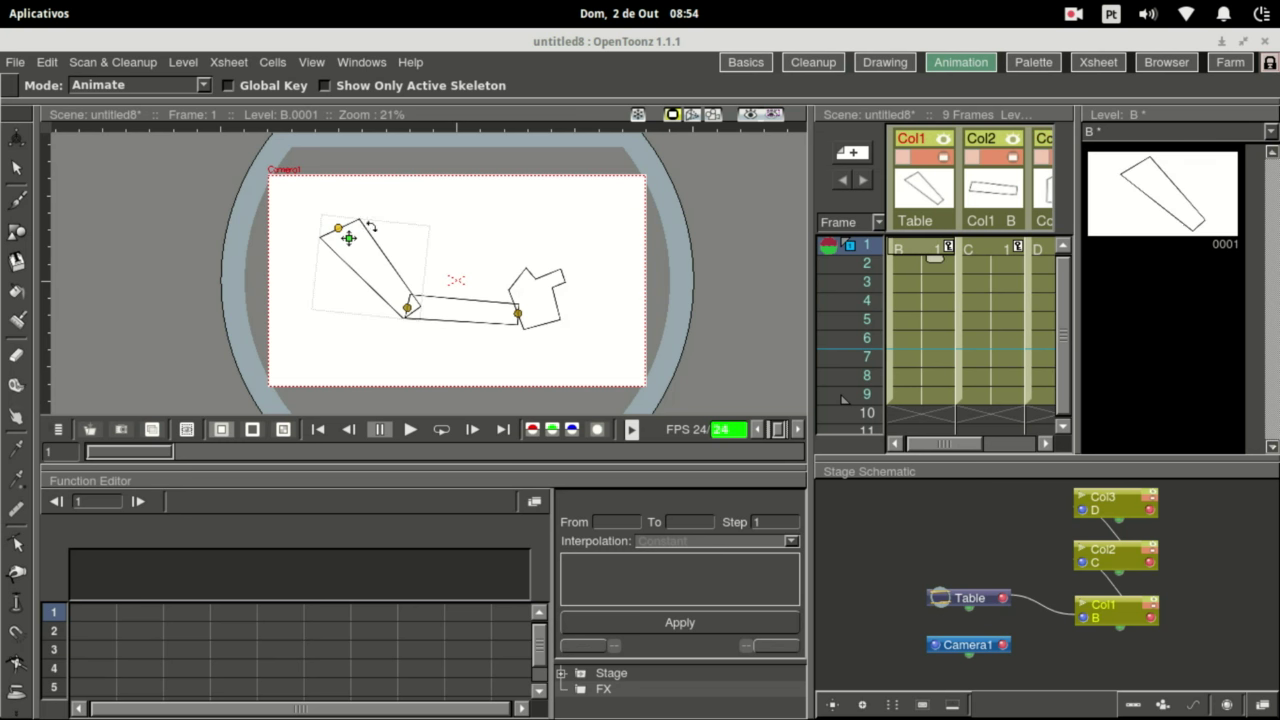
left_click_drag(371, 227, 344, 211)
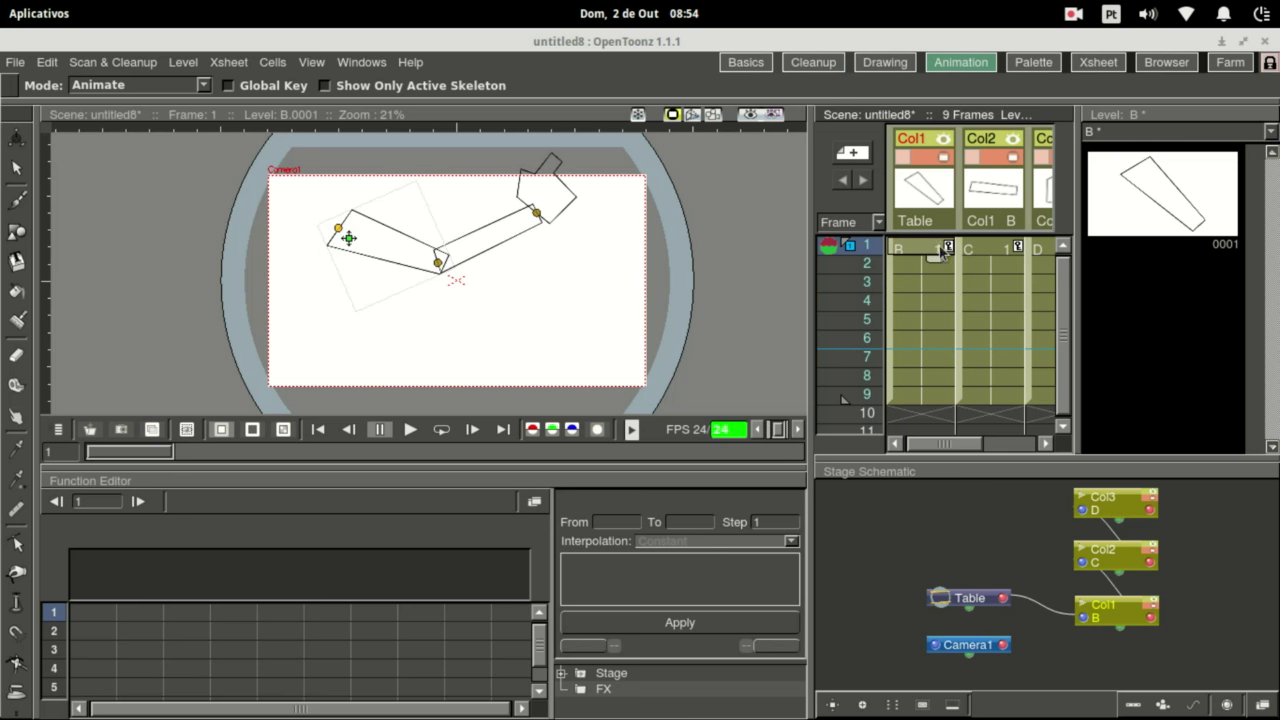
left_click(918, 357)
left_click_drag(352, 218, 364, 228)
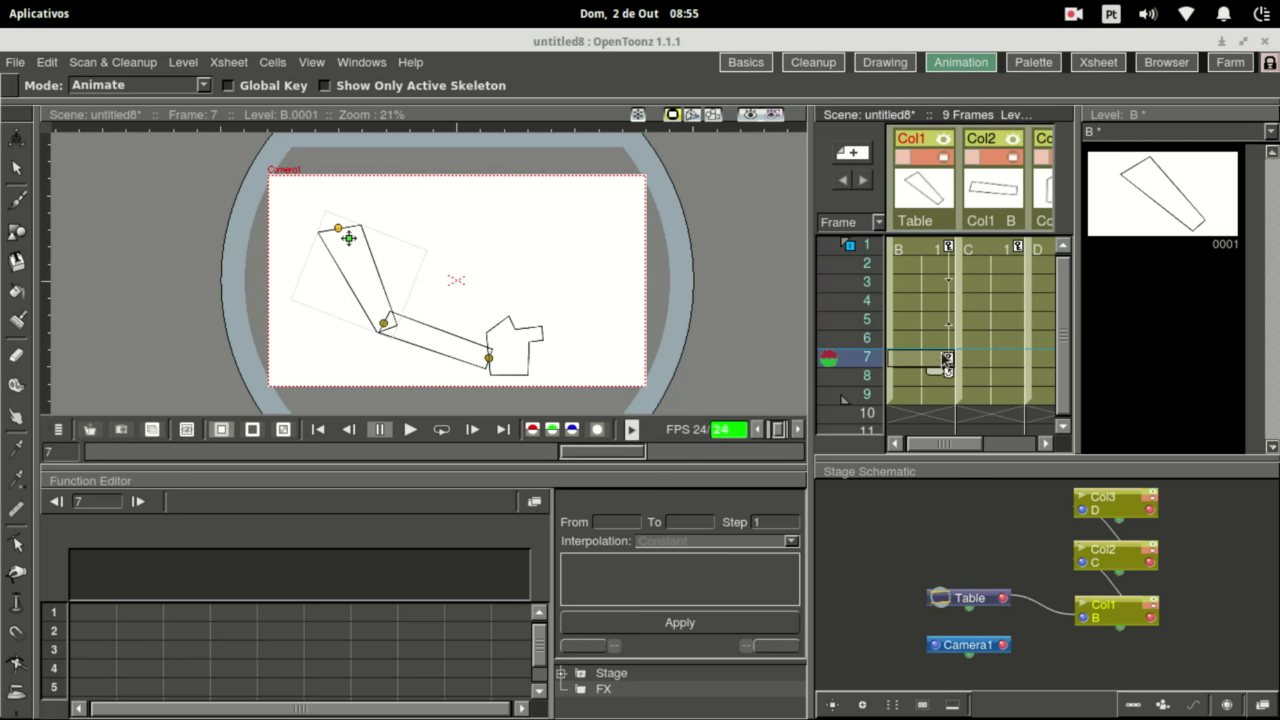
Rotate the forearm in Col2 slightly downward at frame 8 and the hand in Col3 downward at frame 9.
left_click(1006, 374)
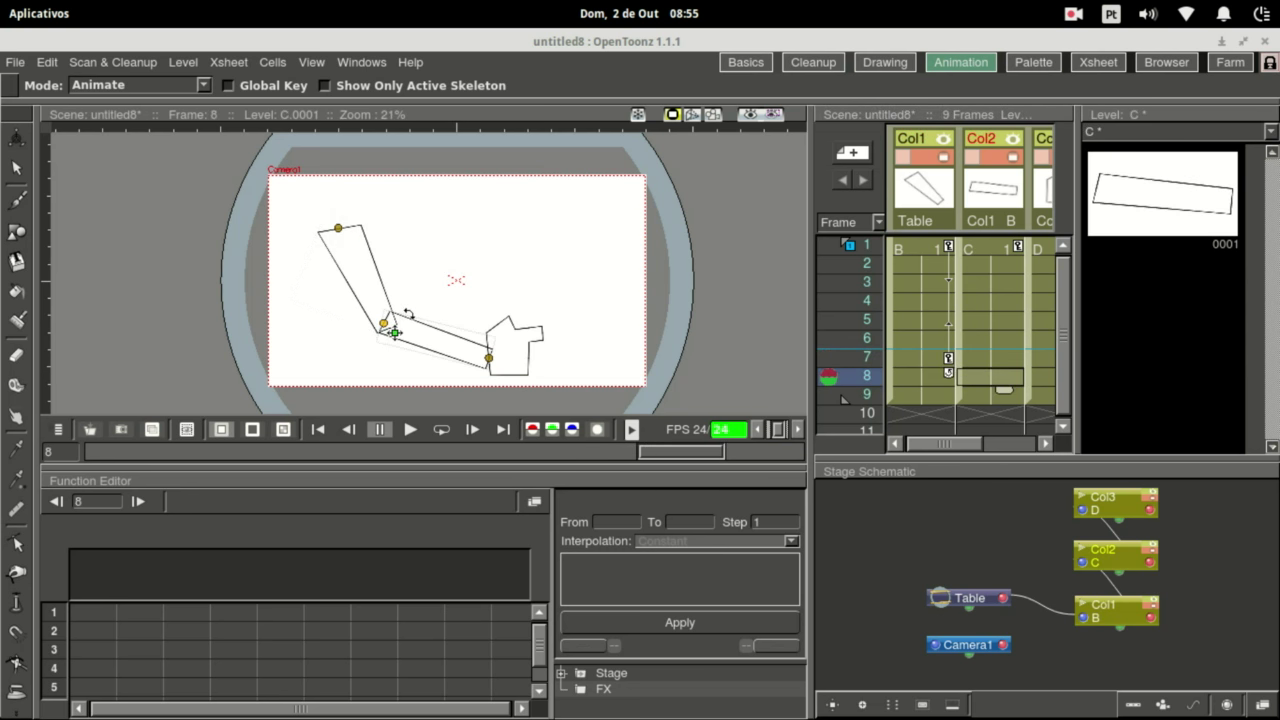
left_click_drag(408, 314, 402, 330)
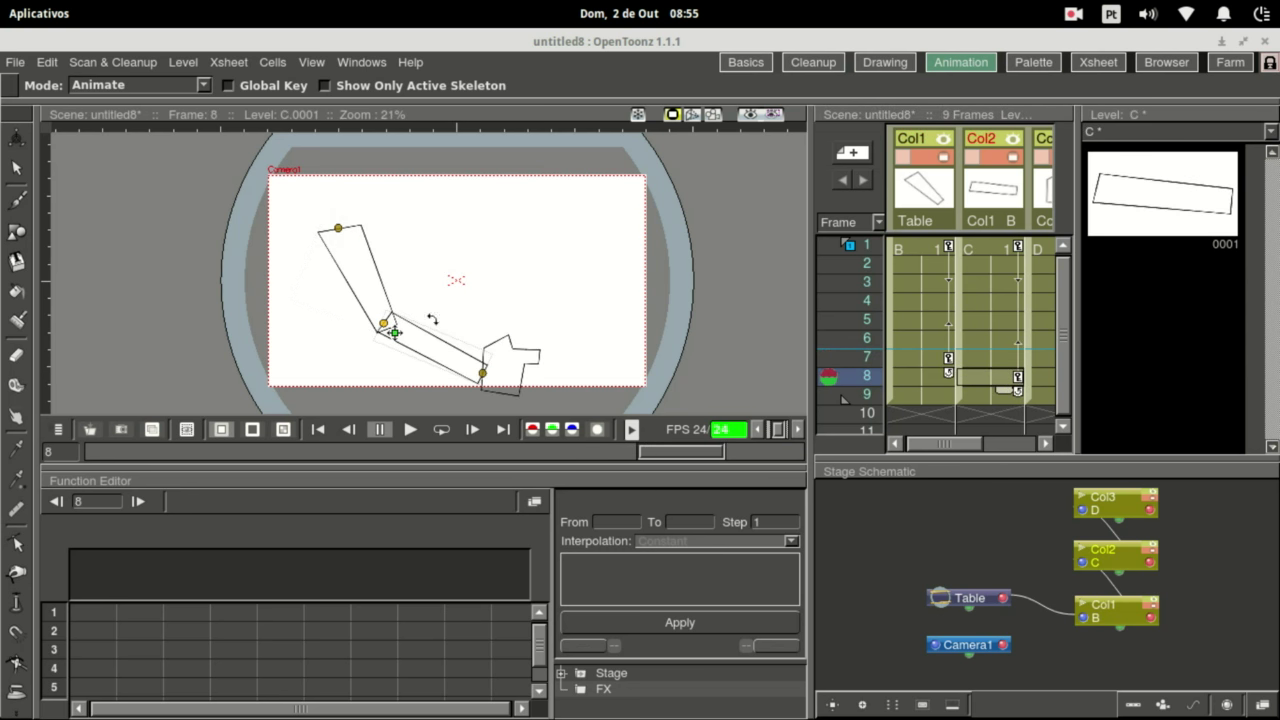
left_click(1040, 398)
left_click_drag(498, 356, 506, 371)
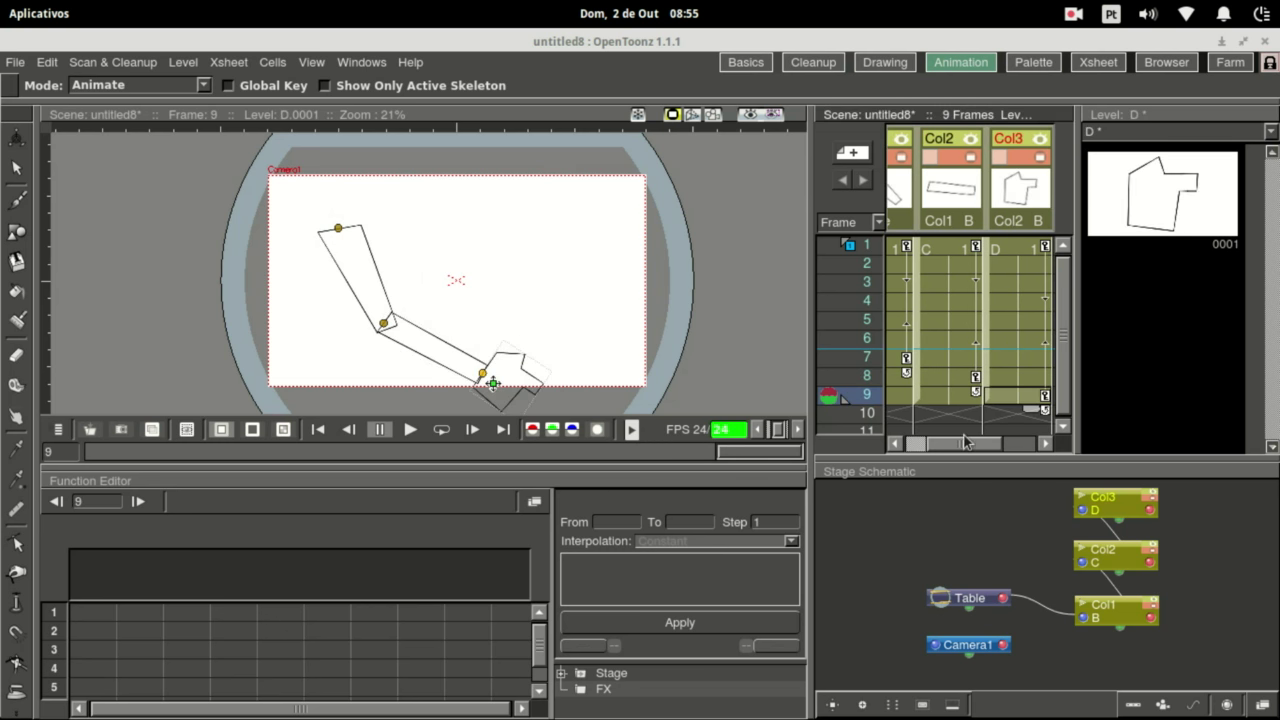
Extend the exposure of Col1, Col2 and Col3 by one cell to frame 10.
left_click(900, 413)
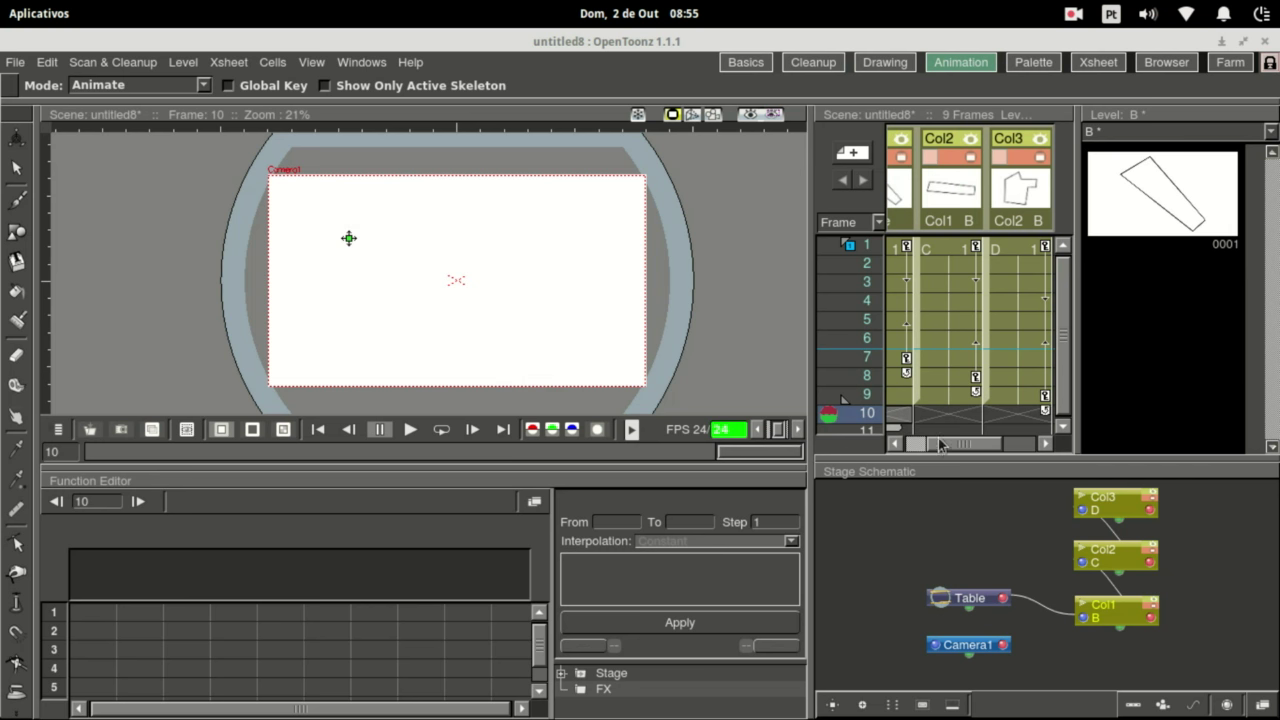
left_click_drag(944, 446, 928, 449)
left_click(935, 403)
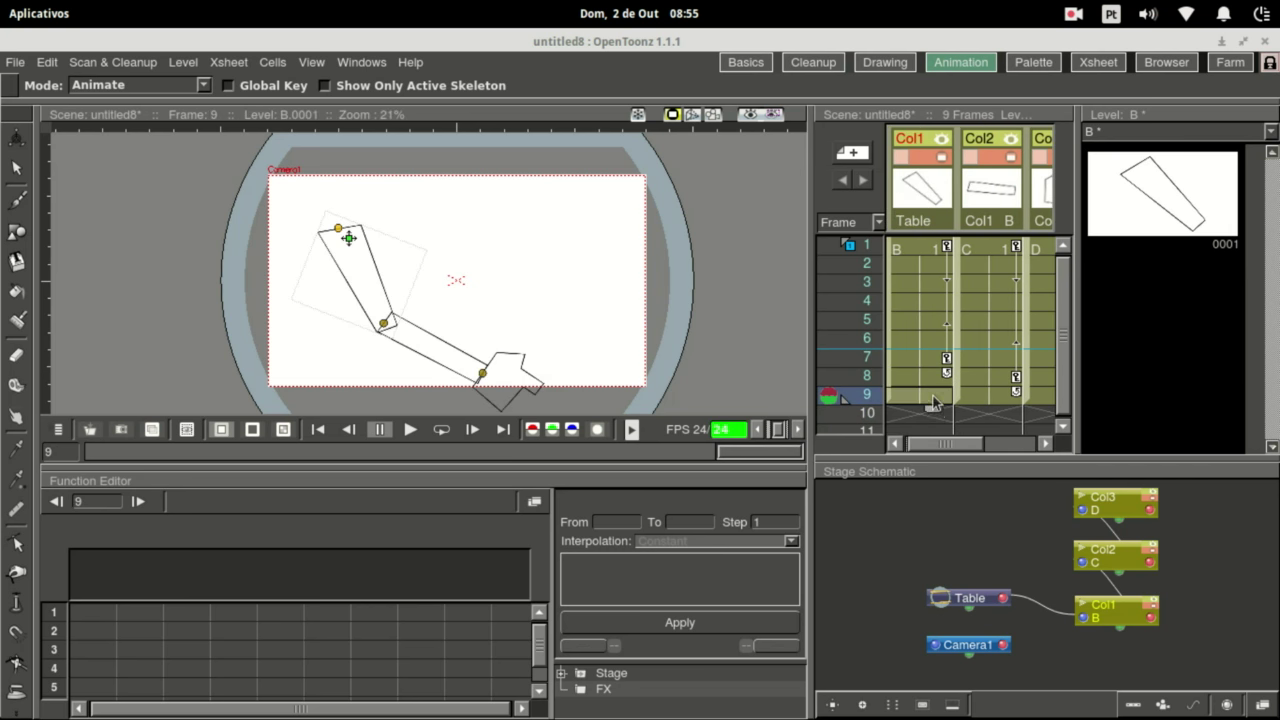
left_click(999, 400)
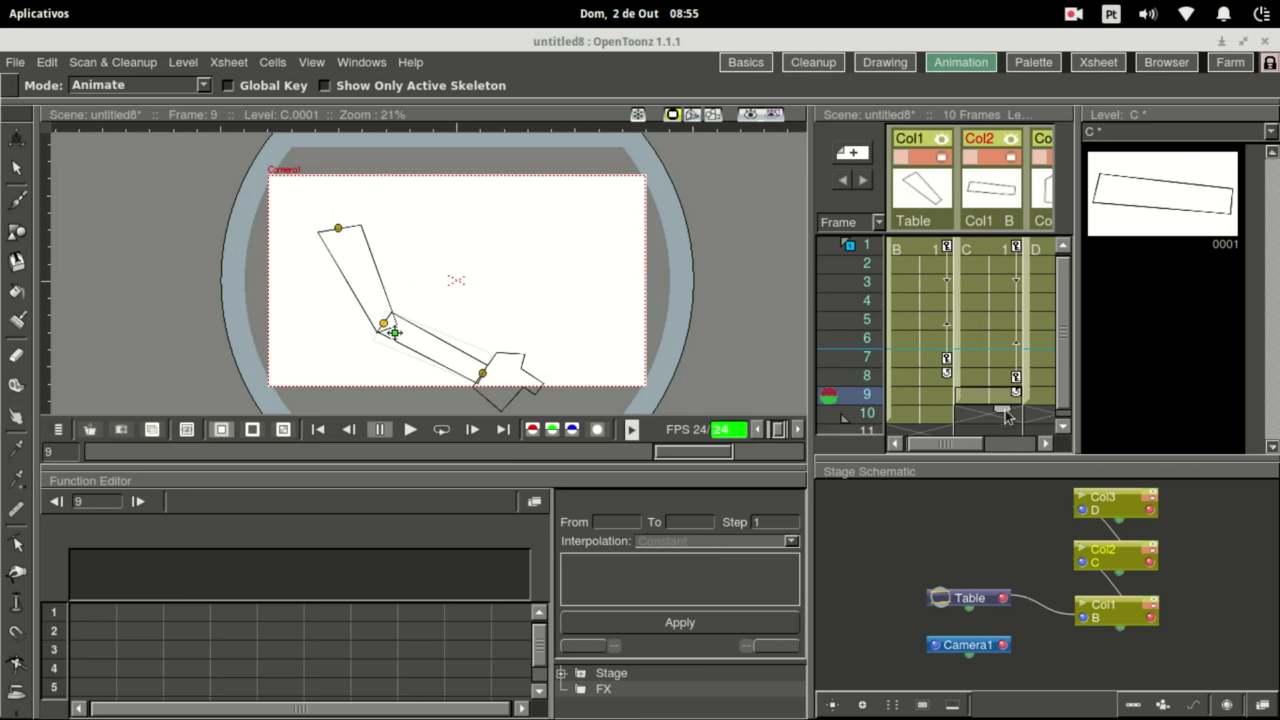
left_click_drag(954, 448, 979, 448)
left_click(1016, 402)
left_click_drag(1019, 411, 1018, 429)
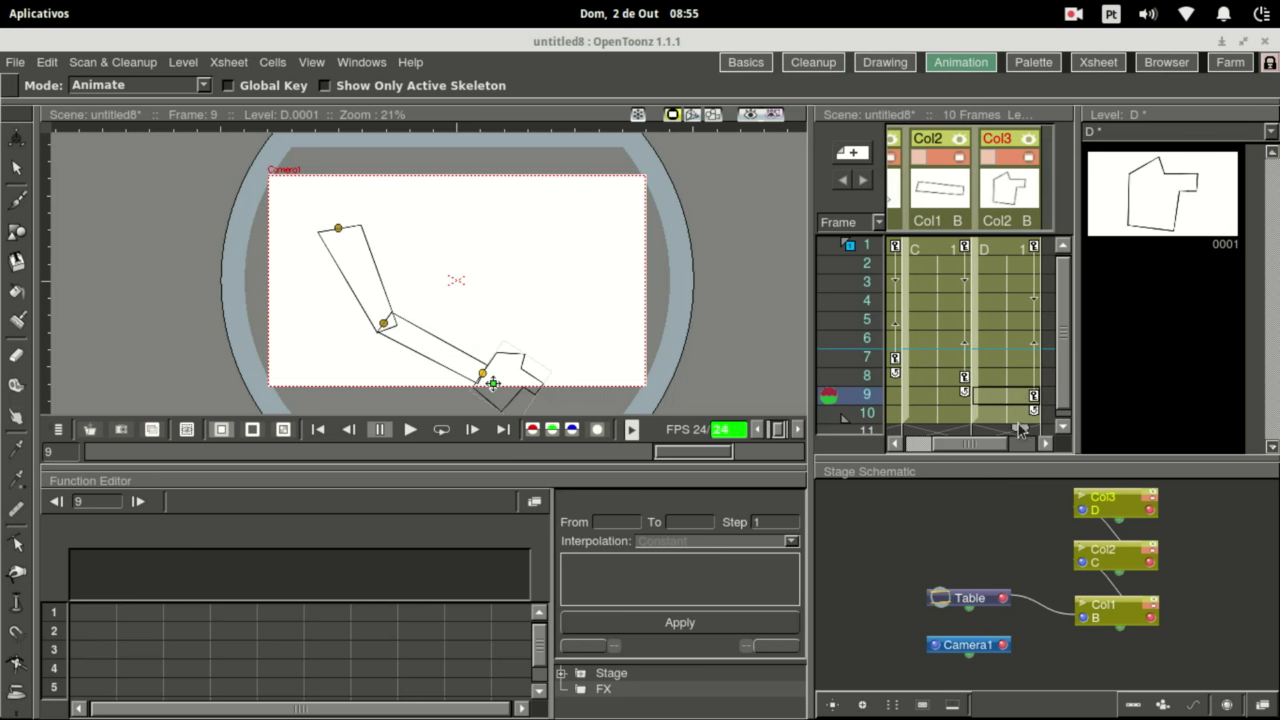
Rotate the upper arm in Col1 and the forearm in Col2 slightly upward at frame 10.
left_click(1002, 419)
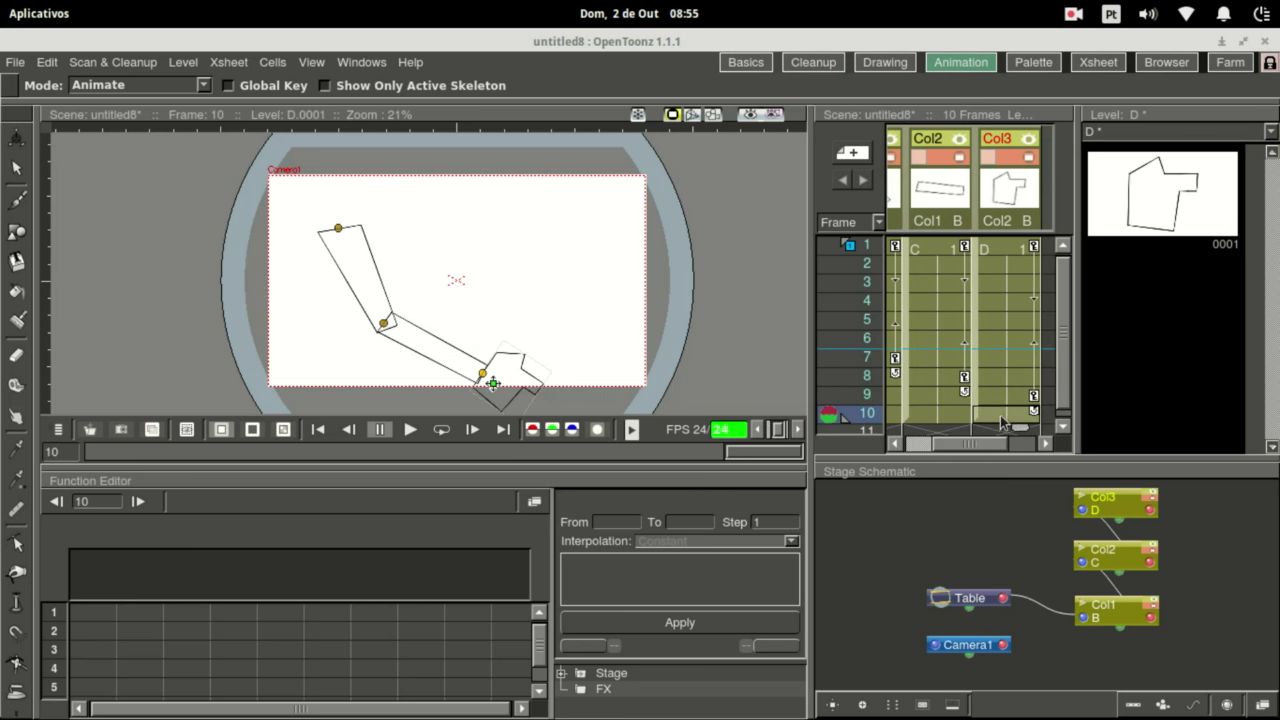
left_click_drag(993, 445, 973, 445)
left_click(915, 412)
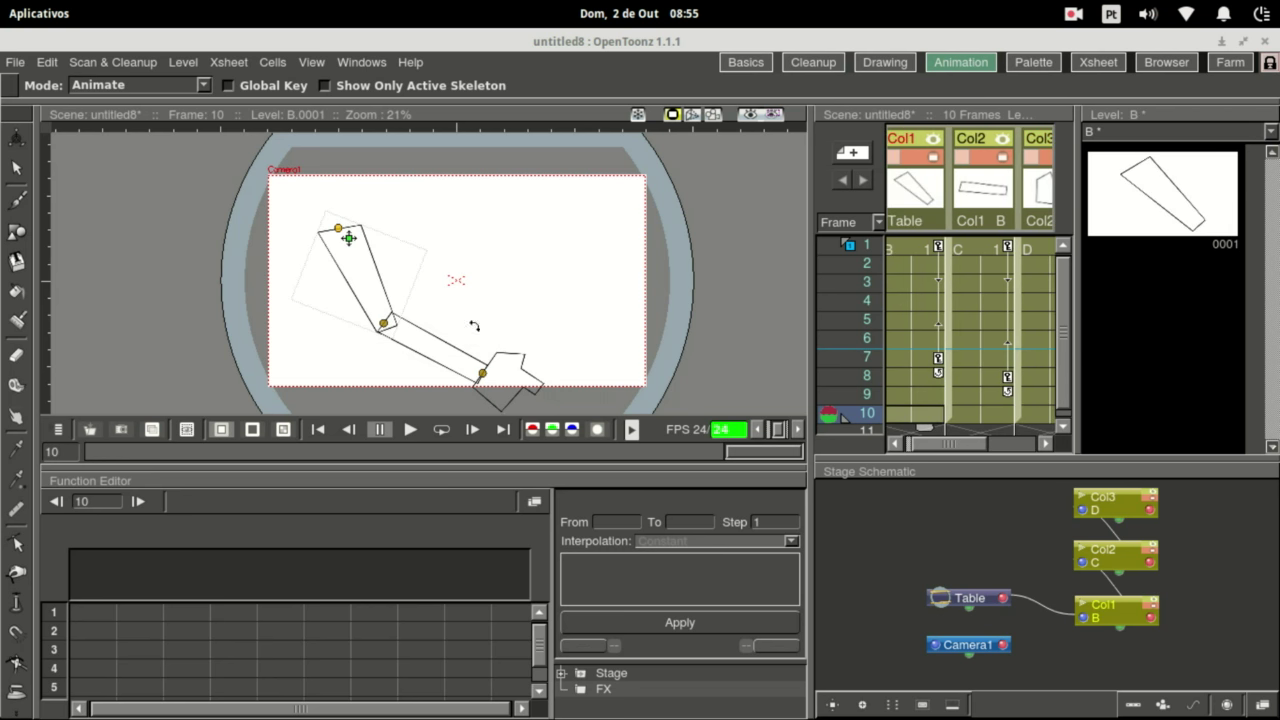
left_click_drag(362, 218, 370, 214)
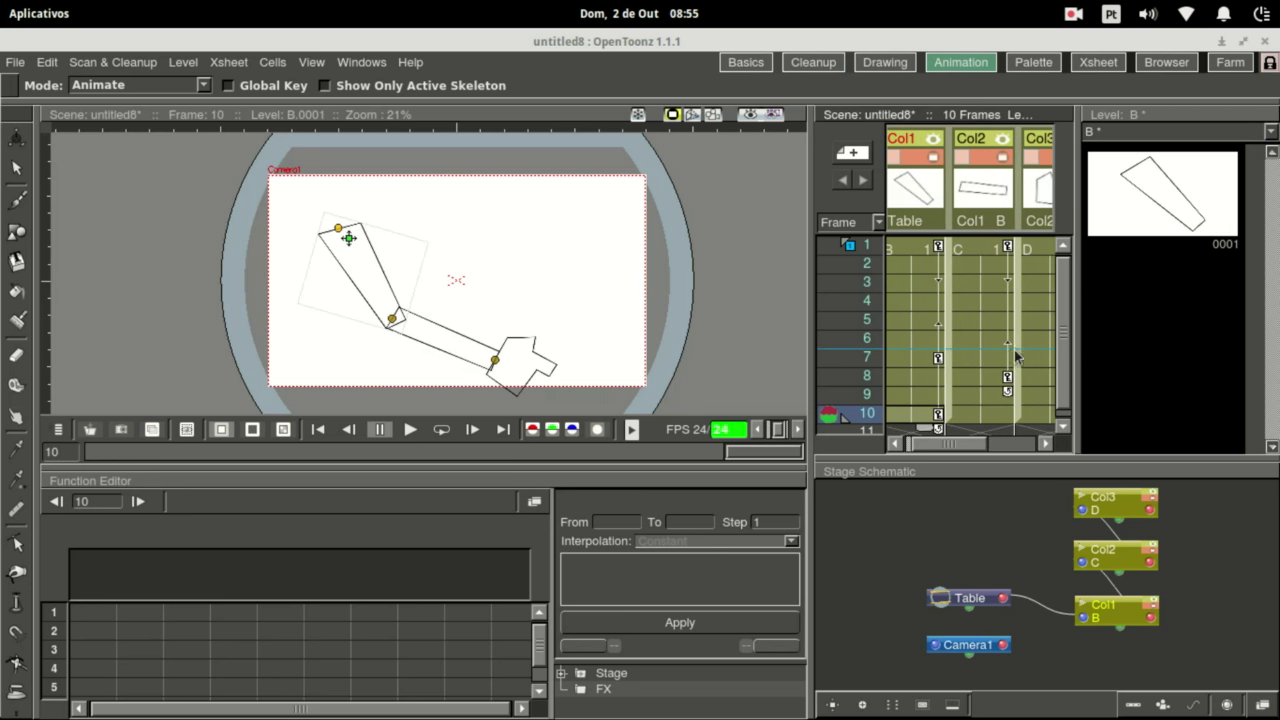
left_click(1000, 412)
left_click_drag(467, 292, 460, 272)
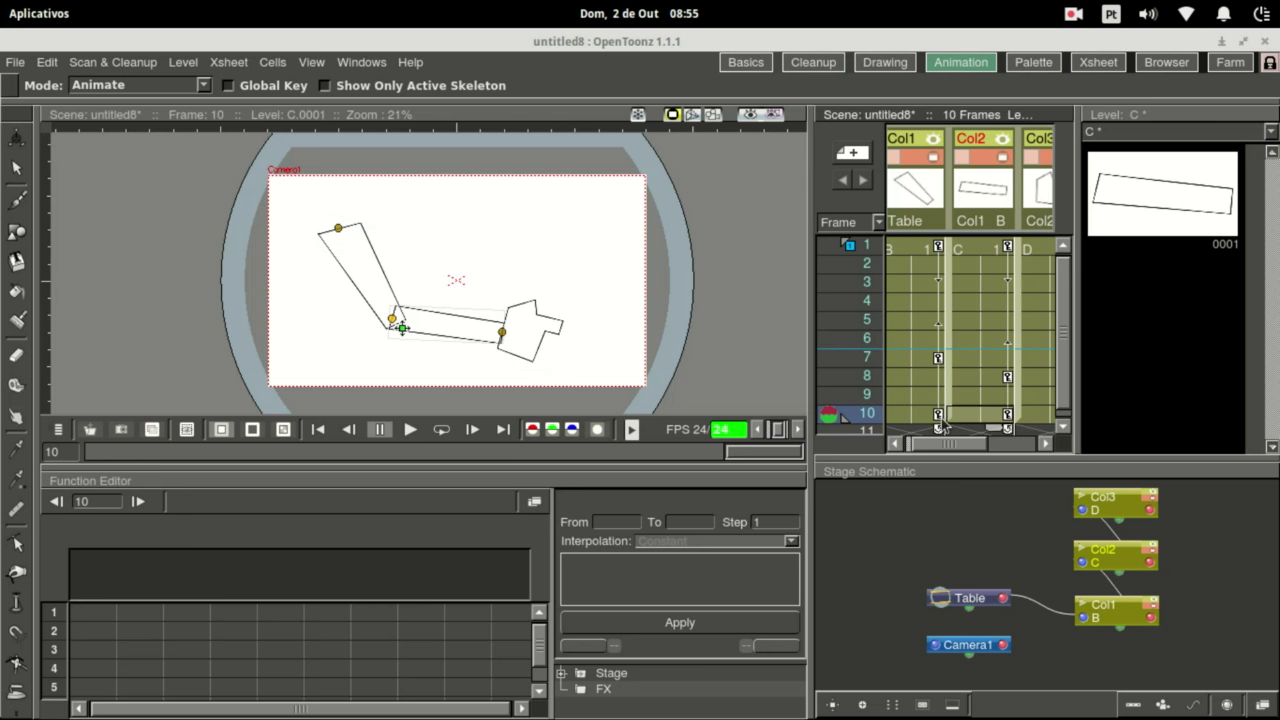
Rotate the hand in Col3 upward at frame 10 and play the arm animation from frame 1.
left_click(1034, 416)
left_click_drag(532, 322, 518, 304)
left_click(318, 429)
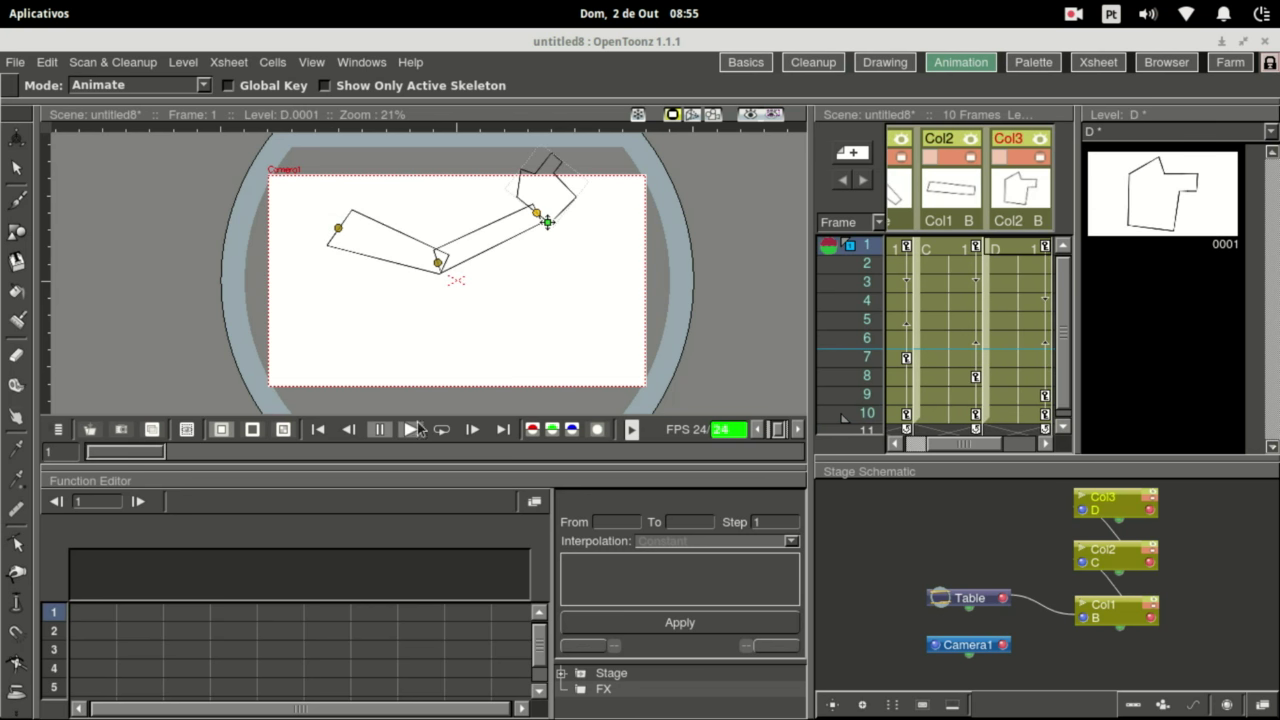
left_click(411, 429)
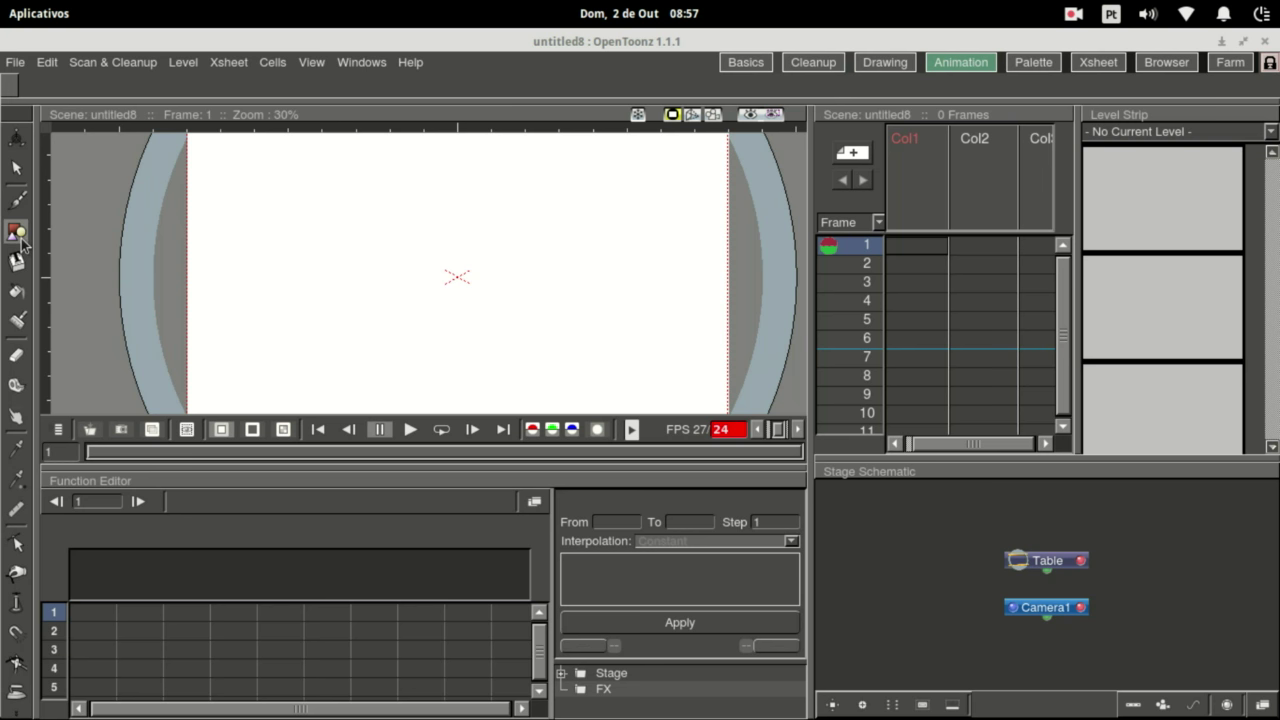
Draw a round shape at frame 1 of Col1 with the Geometric tool's Ellipse option, just beside the stage centre.
left_click(918, 242)
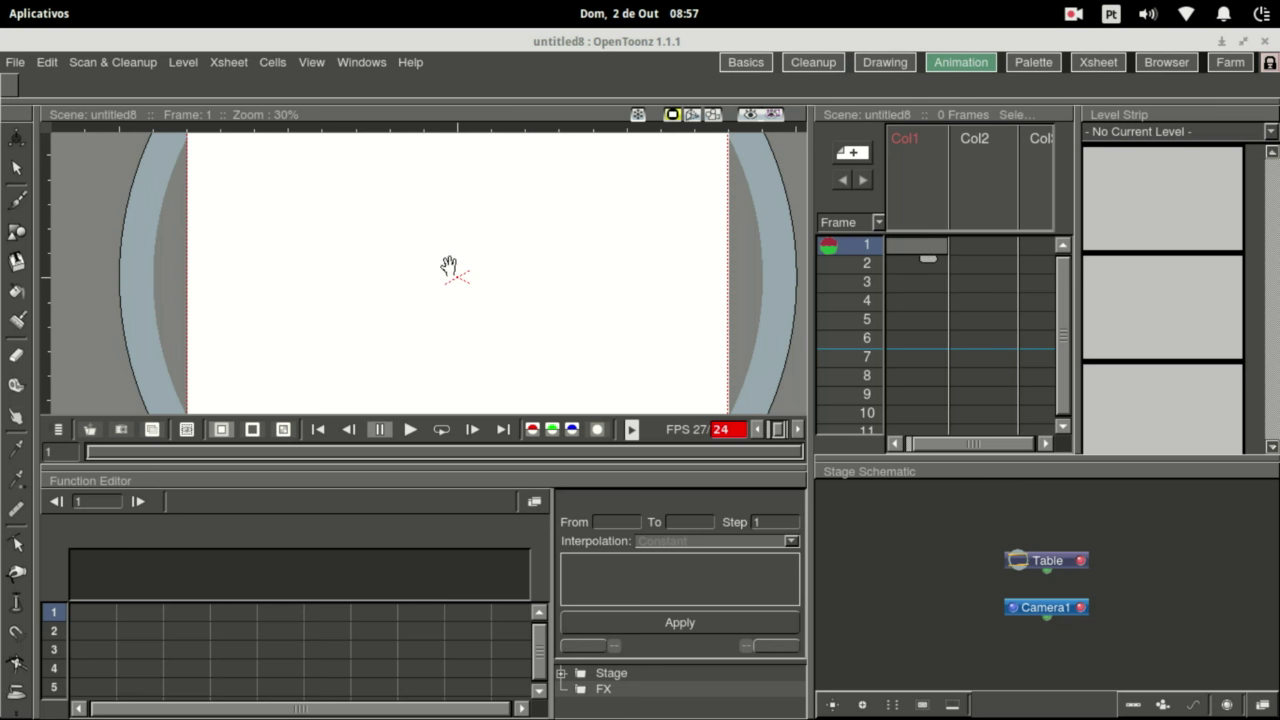
left_click(16, 231)
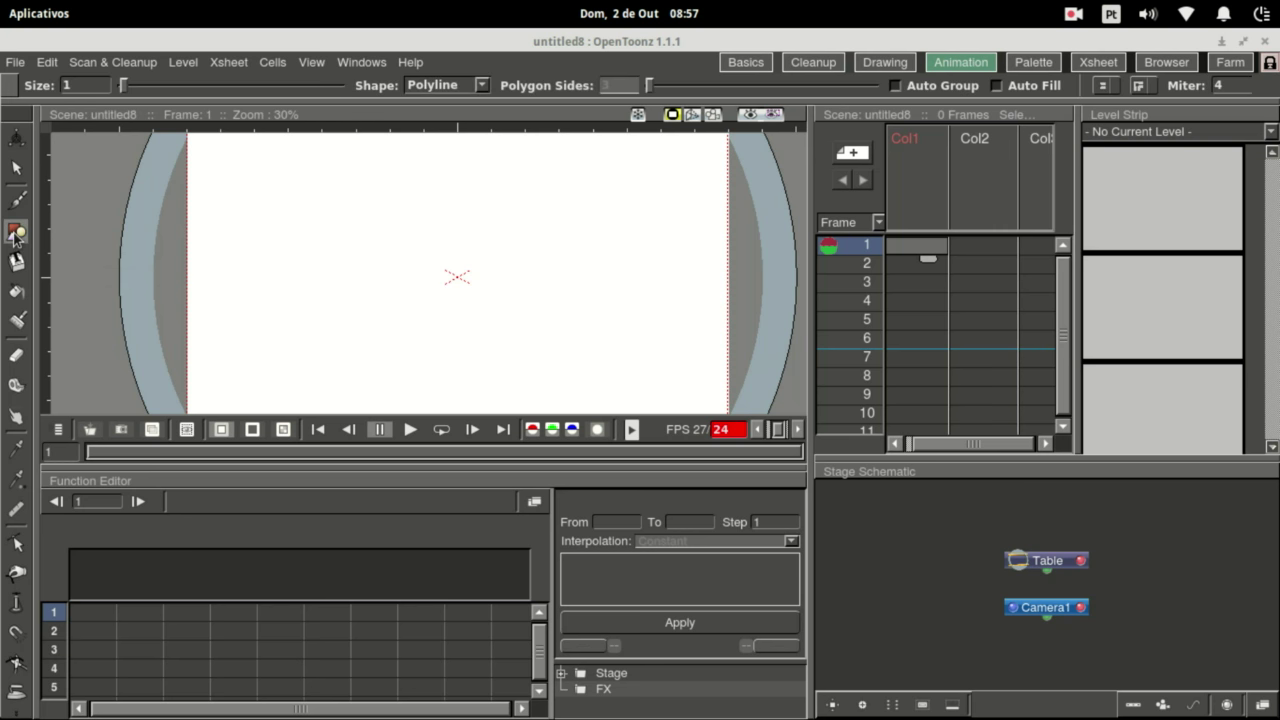
left_click(478, 86)
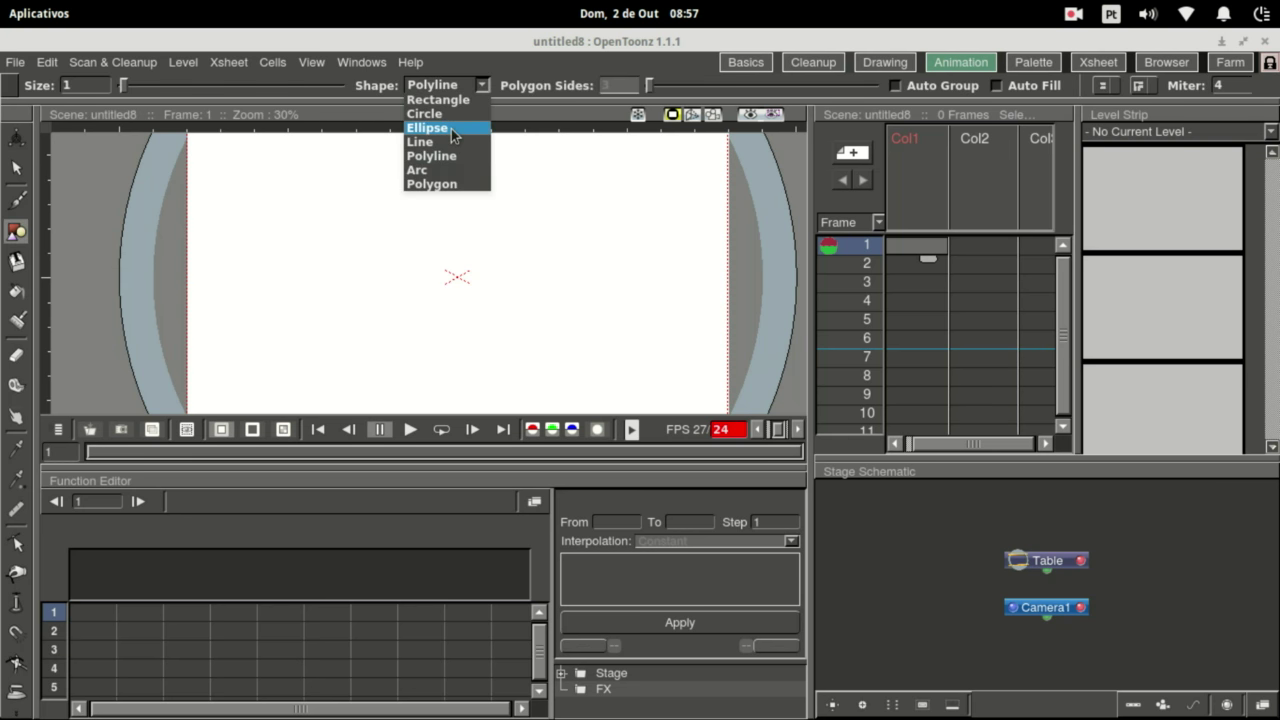
left_click(444, 127)
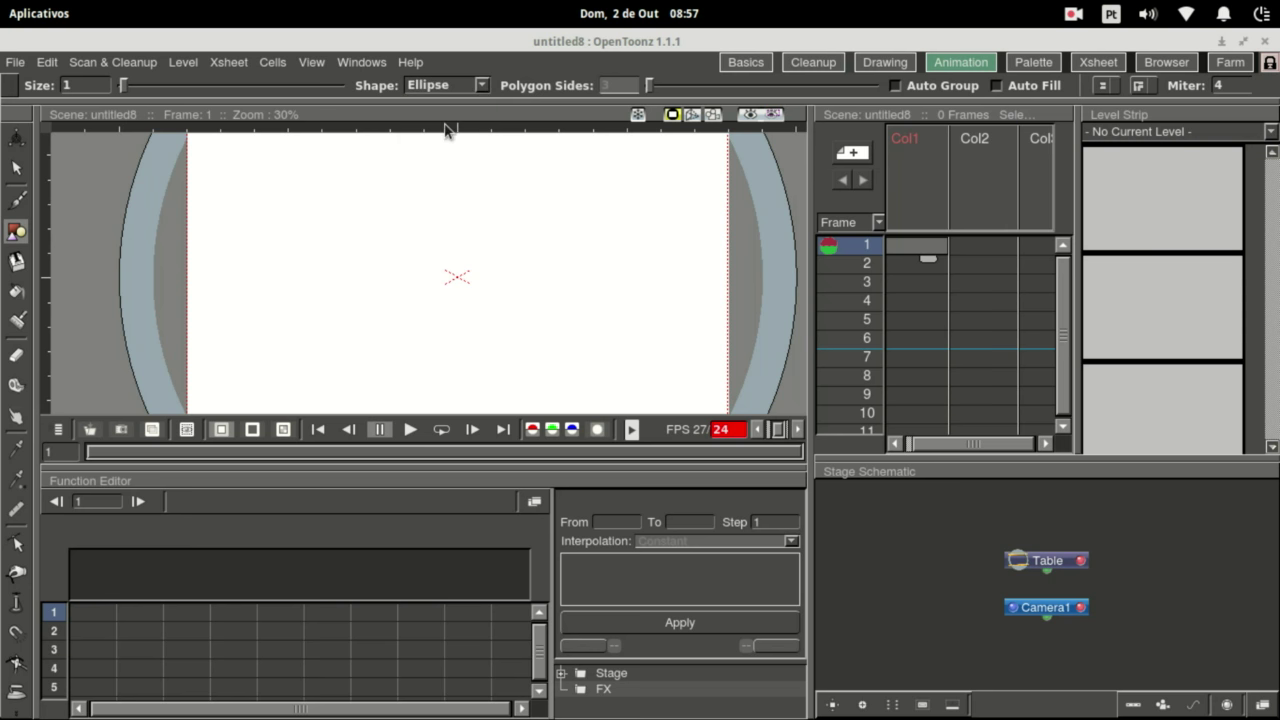
left_click_drag(370, 246, 449, 326)
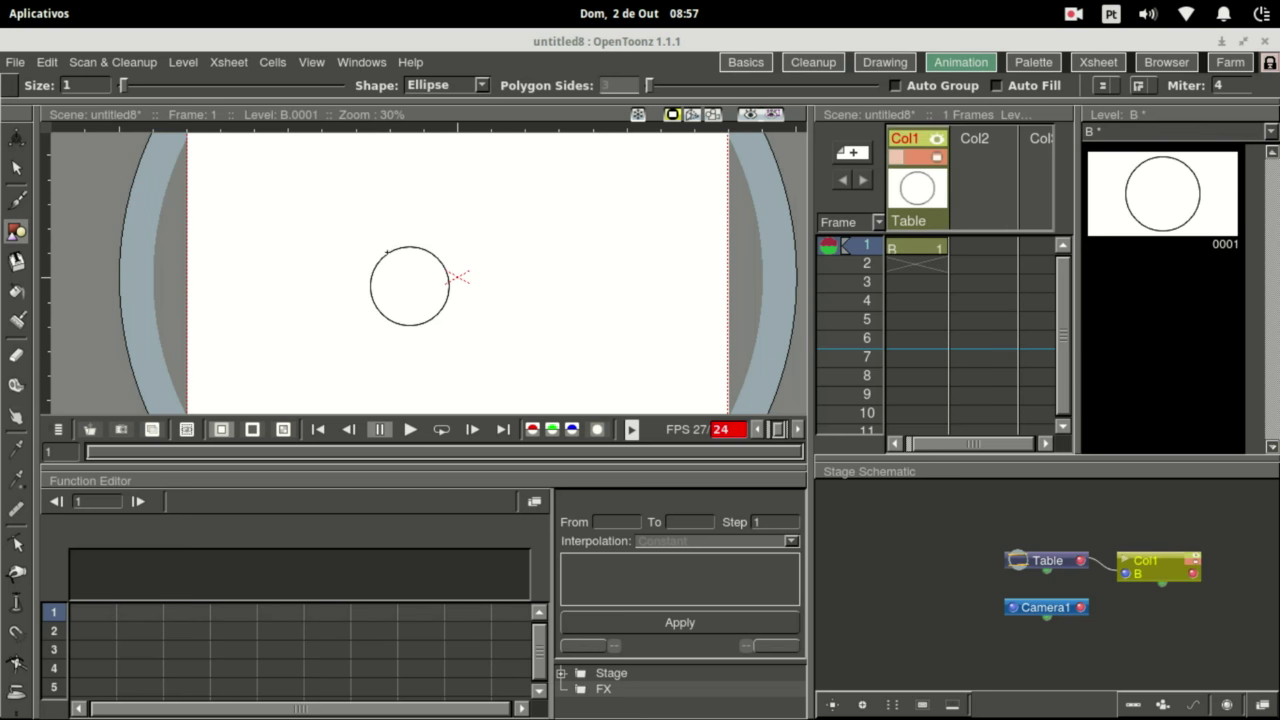
Place Col1's centre in the middle of the circle and move the circle to about -415 px E/W and 315 px N/S.
left_click(16, 168)
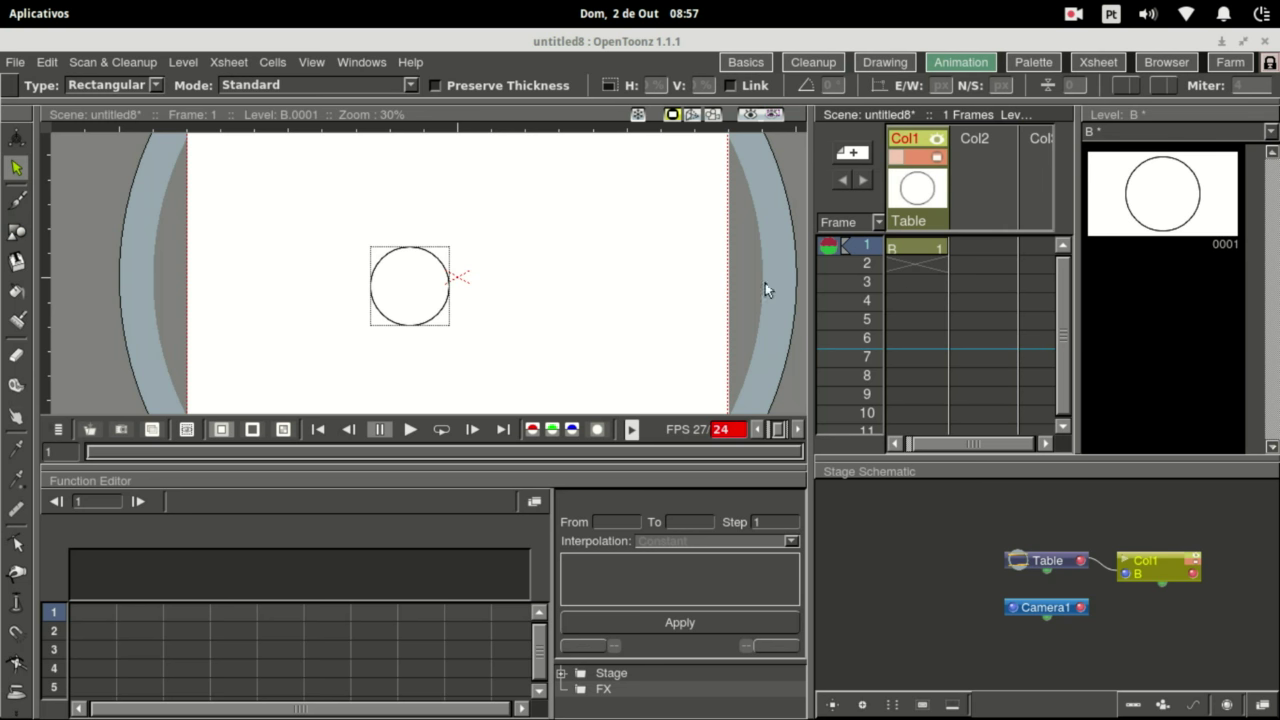
left_click(16, 138)
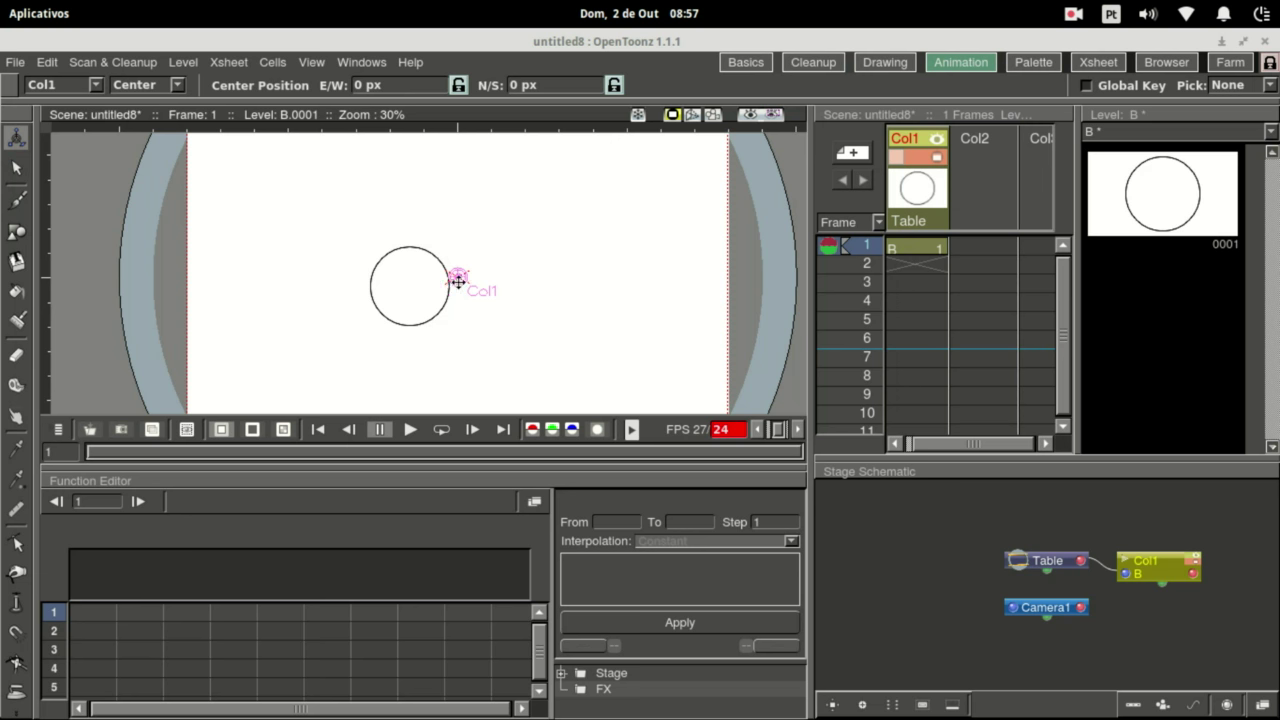
mouse_move(457, 281)
left_mouse_down()
mouse_move(407, 292)
mouse_move(309, 204)
left_mouse_up()
left_click(145, 85)
left_click(135, 100)
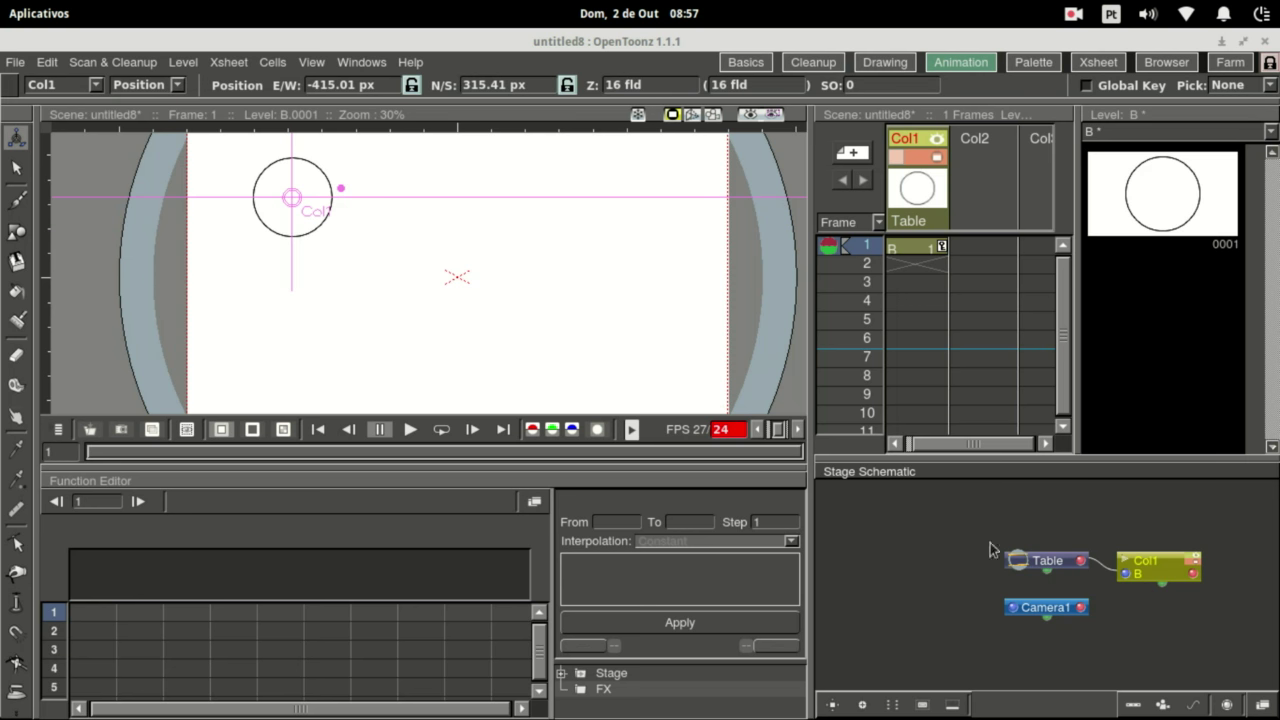
Add a new peg in the Stage Schematic, attach Col1 to it and space the nodes apart.
left_click_drag(1053, 560, 1038, 561)
left_click_drag(1158, 565, 1140, 518)
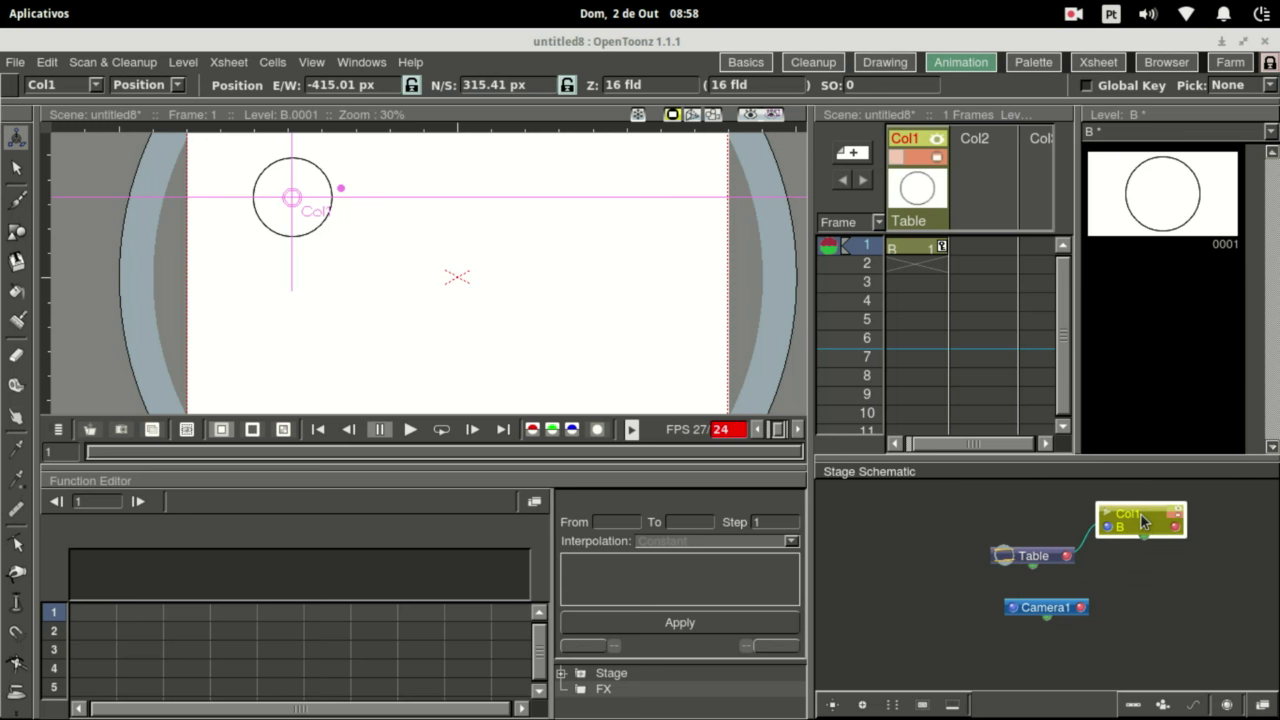
left_click(1133, 708)
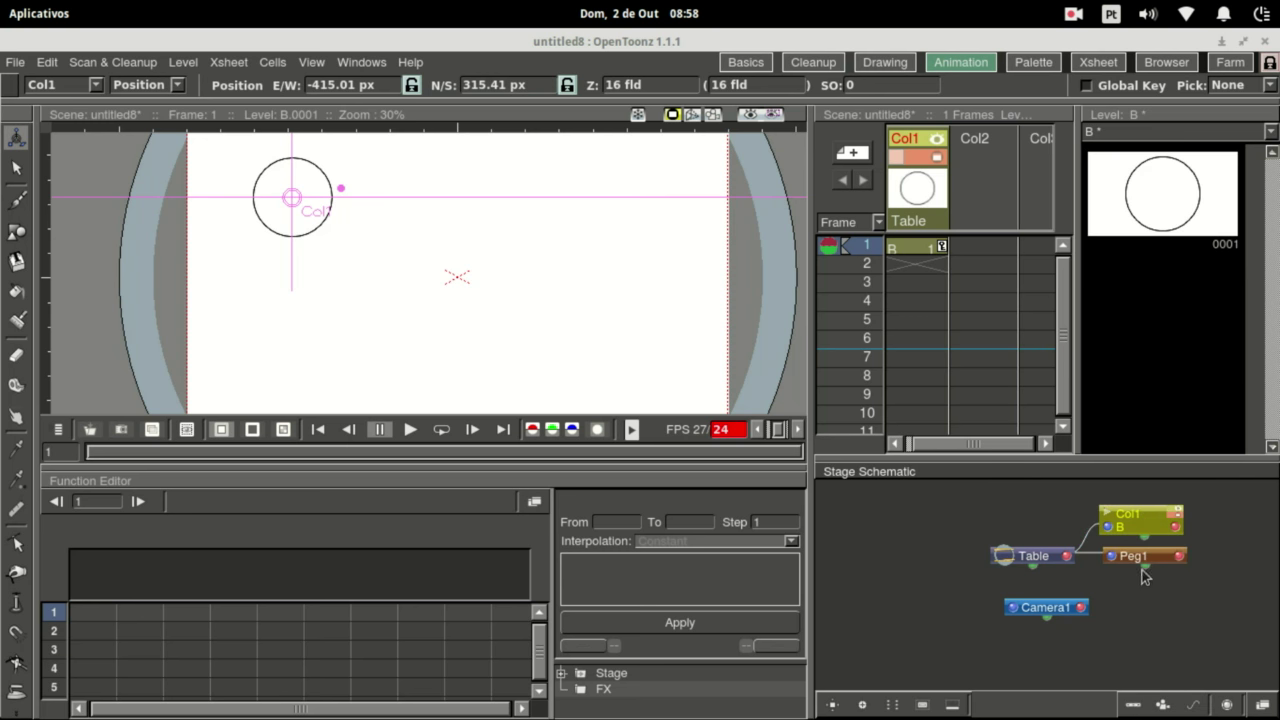
left_click_drag(1144, 562, 1149, 589)
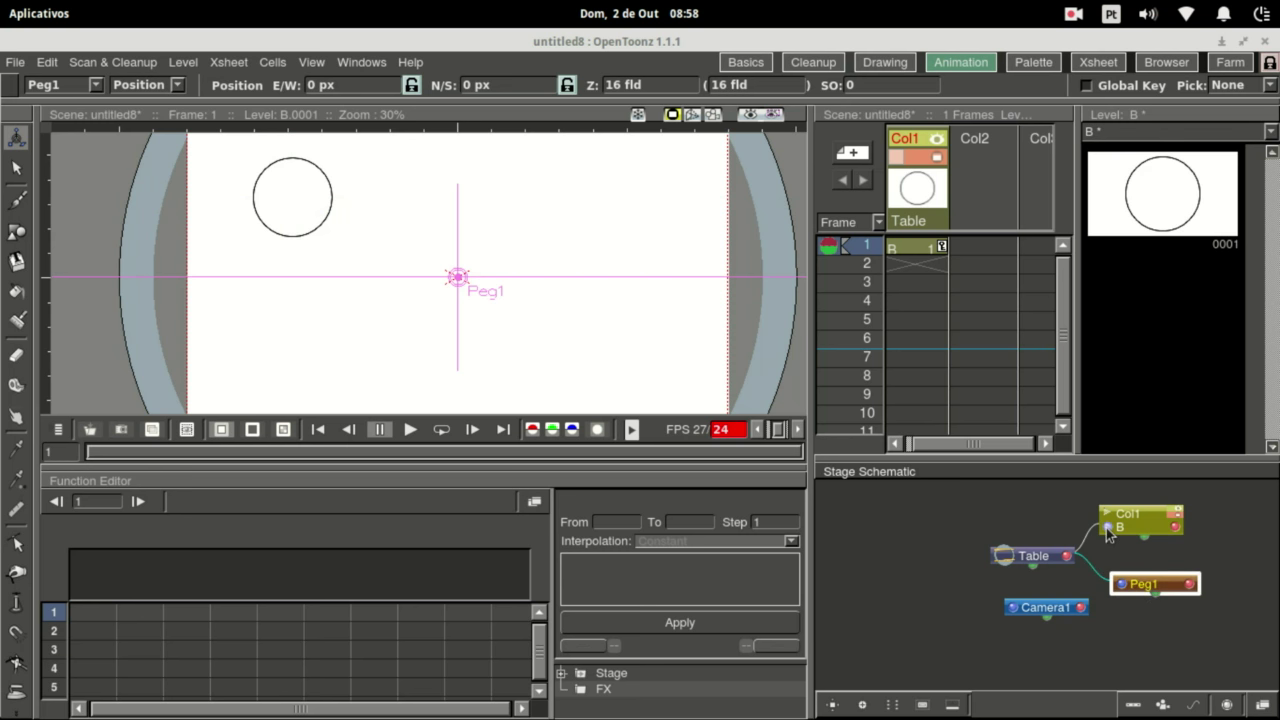
left_click_drag(1144, 537, 1199, 585)
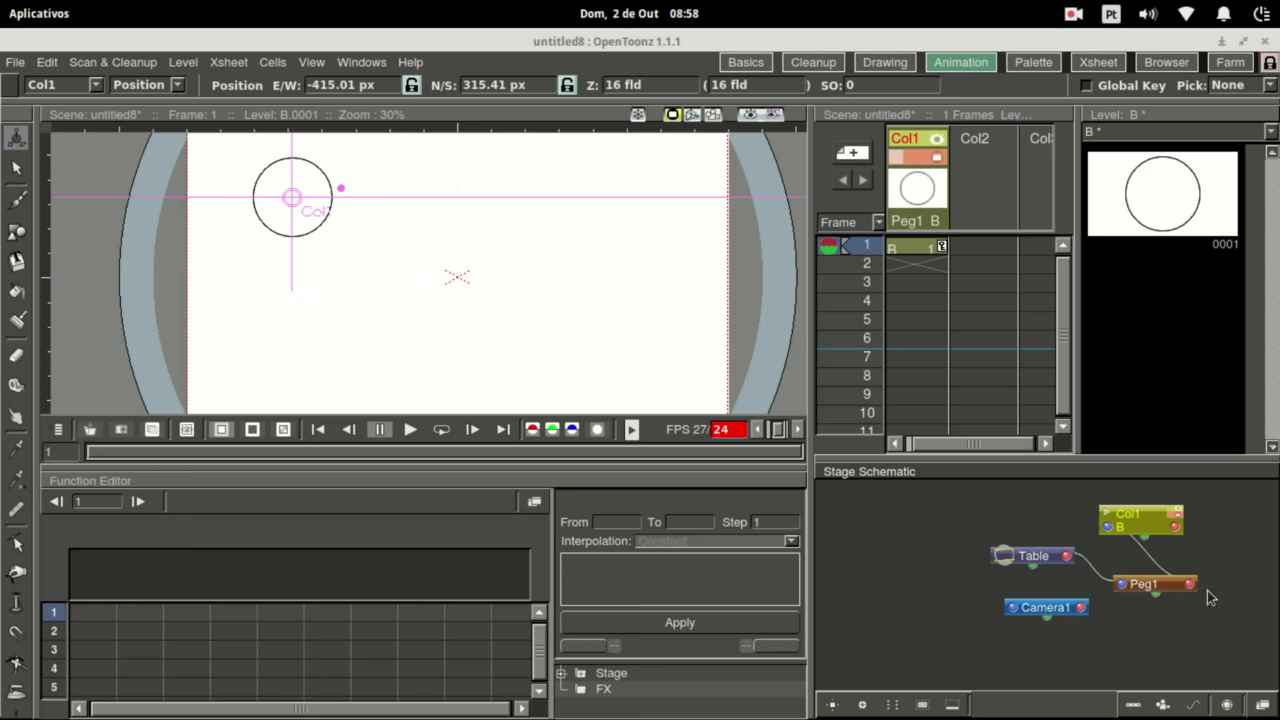
left_click_drag(1140, 518, 1188, 527)
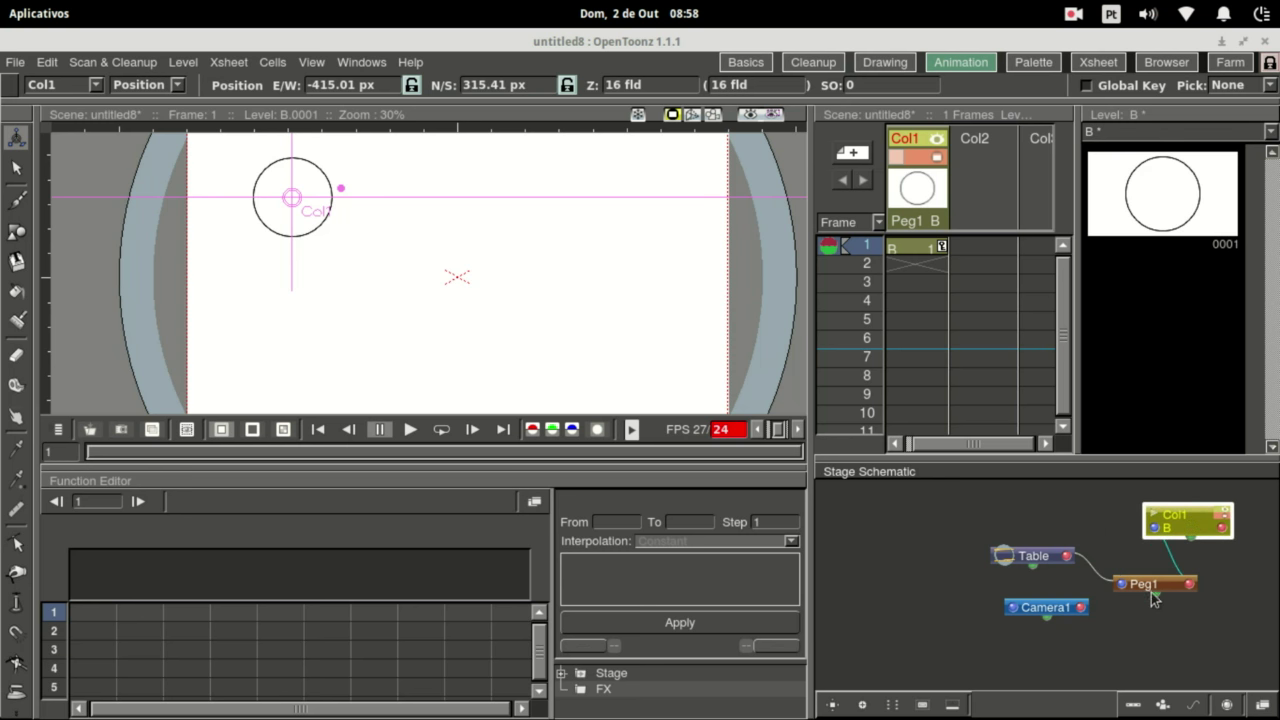
Nudge Peg1 to about 3 px E/W and -10 px N/S so the circle moves with it.
left_click(1151, 592)
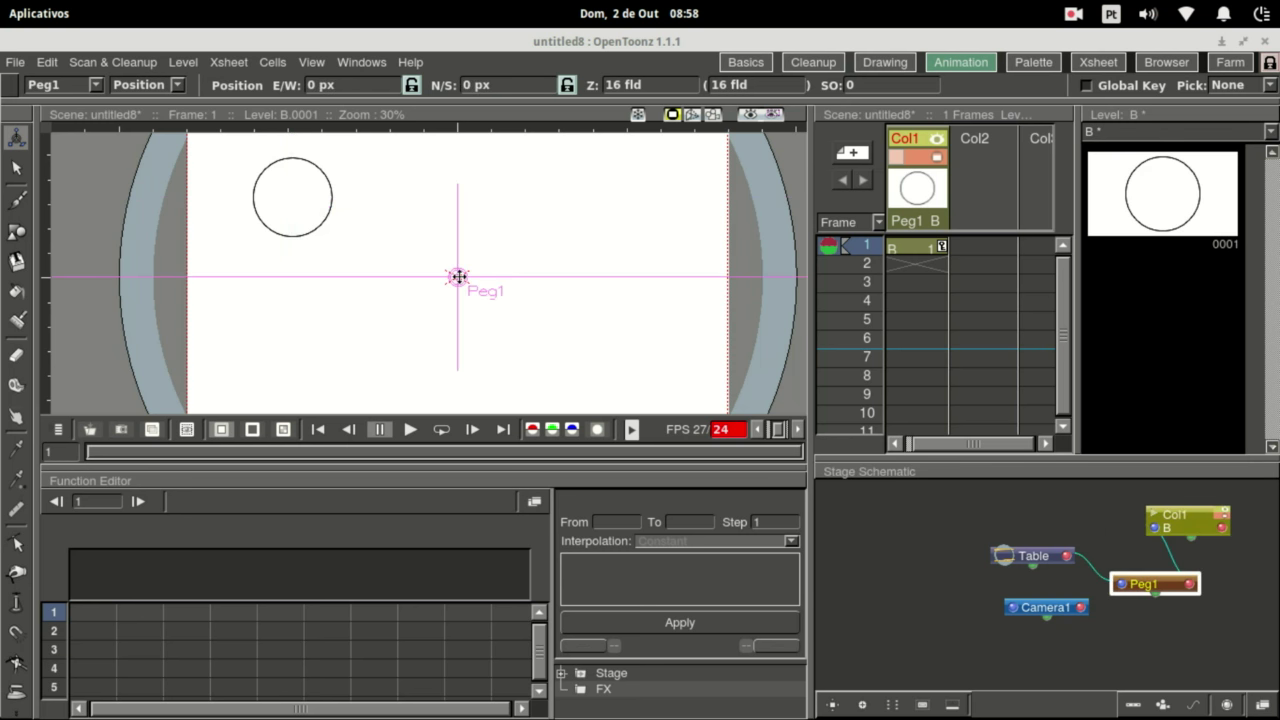
mouse_move(458, 277)
left_mouse_down()
mouse_move(461, 296)
mouse_move(454, 275)
left_mouse_up()
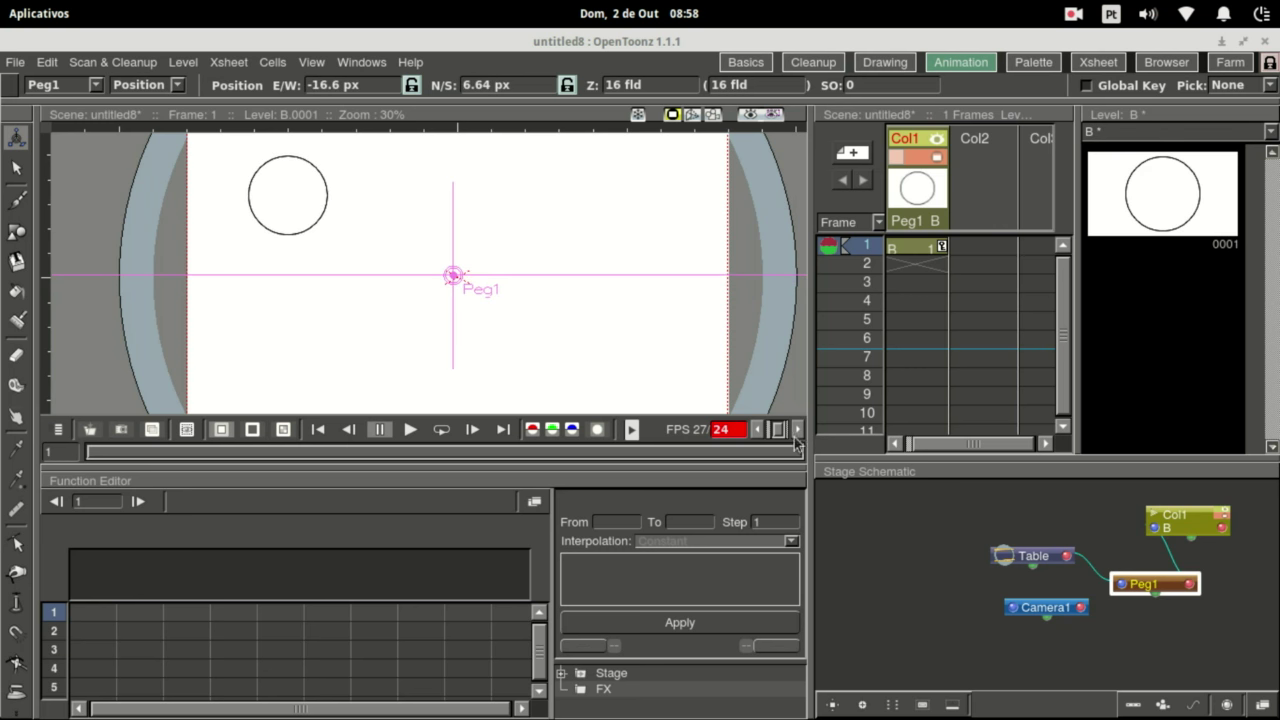
left_click_drag(453, 278, 458, 284)
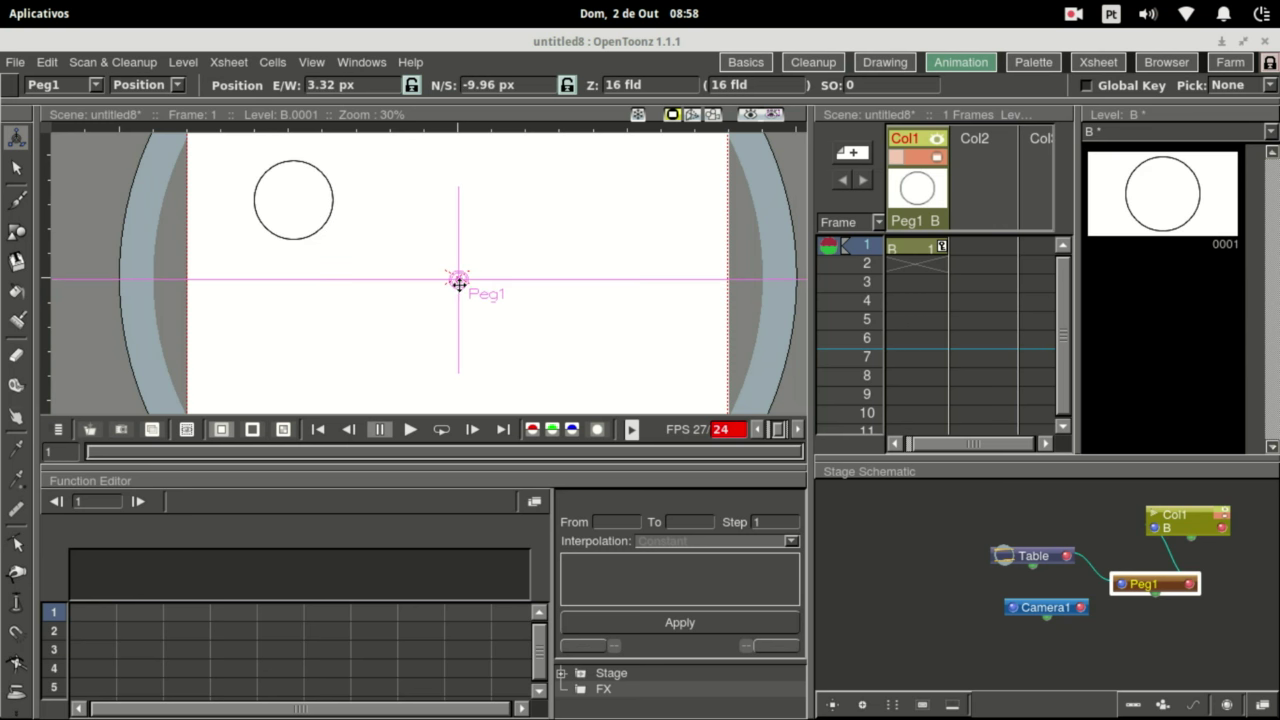
Place Peg1's centre in the middle of the circle and move the peg to about -20 px E/W and -20 px N/S.
left_click(177, 84)
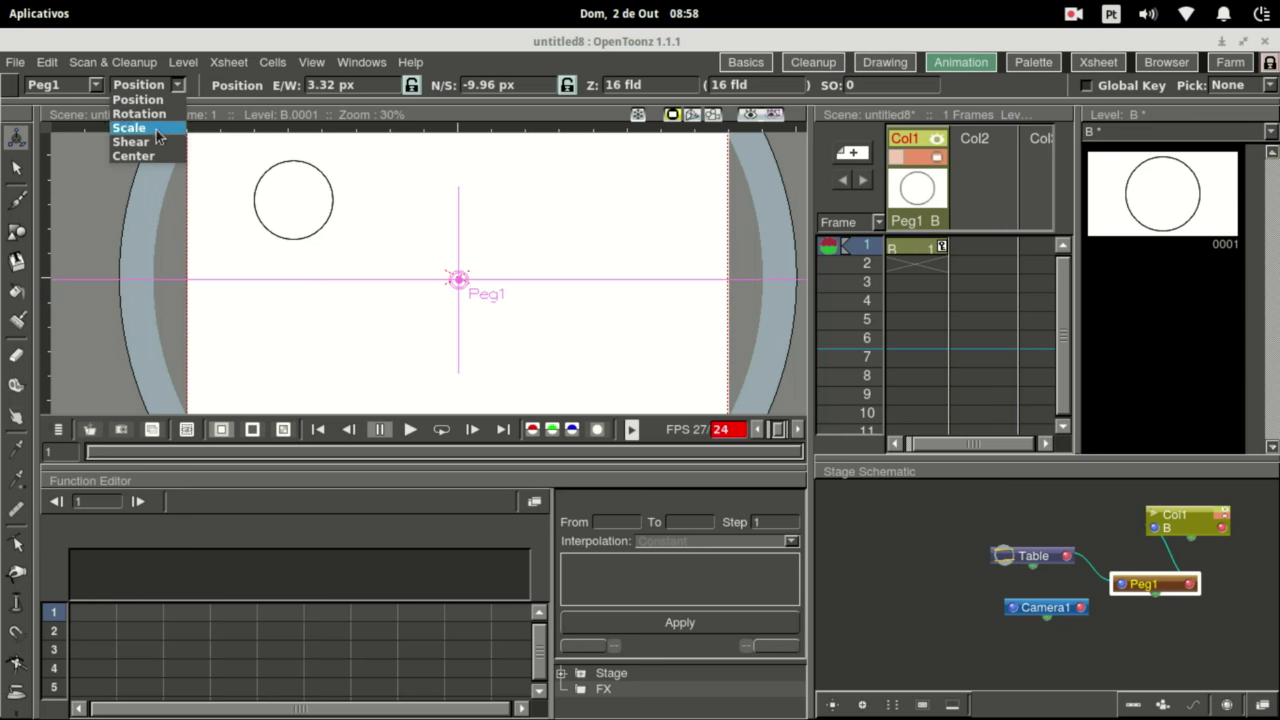
left_click(140, 154)
left_click_drag(476, 302, 293, 202)
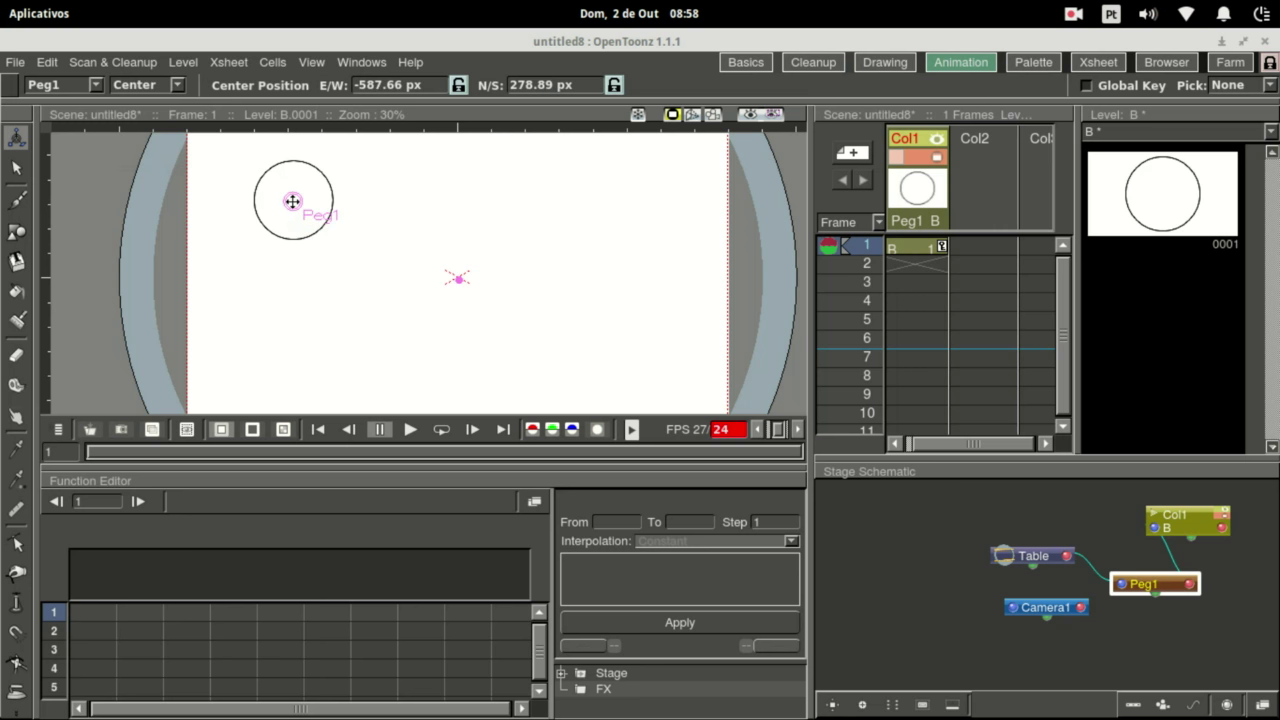
left_click(177, 84)
left_click(140, 100)
mouse_move(312, 230)
left_mouse_down()
mouse_move(329, 221)
mouse_move(305, 233)
left_mouse_up()
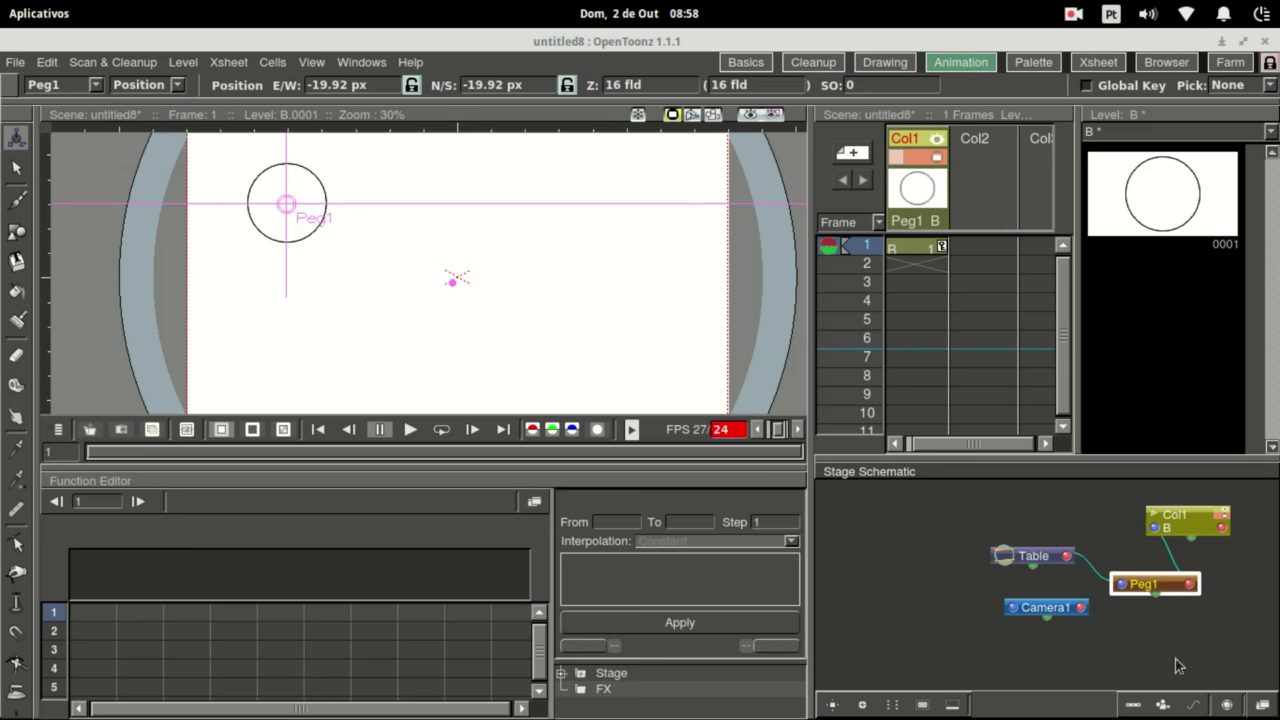
Copy the circle drawing from frame 1 of Col1 and paste it into frame 2 as a new drawing.
left_click(912, 248)
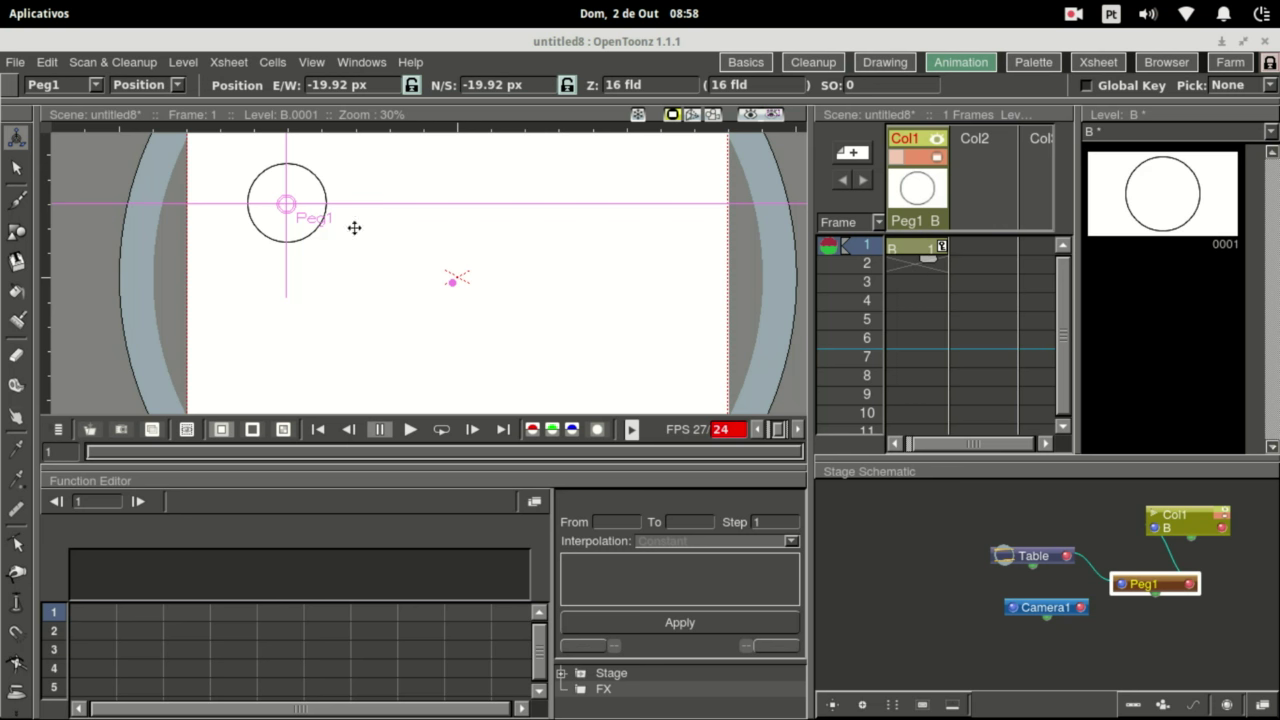
left_click(16, 168)
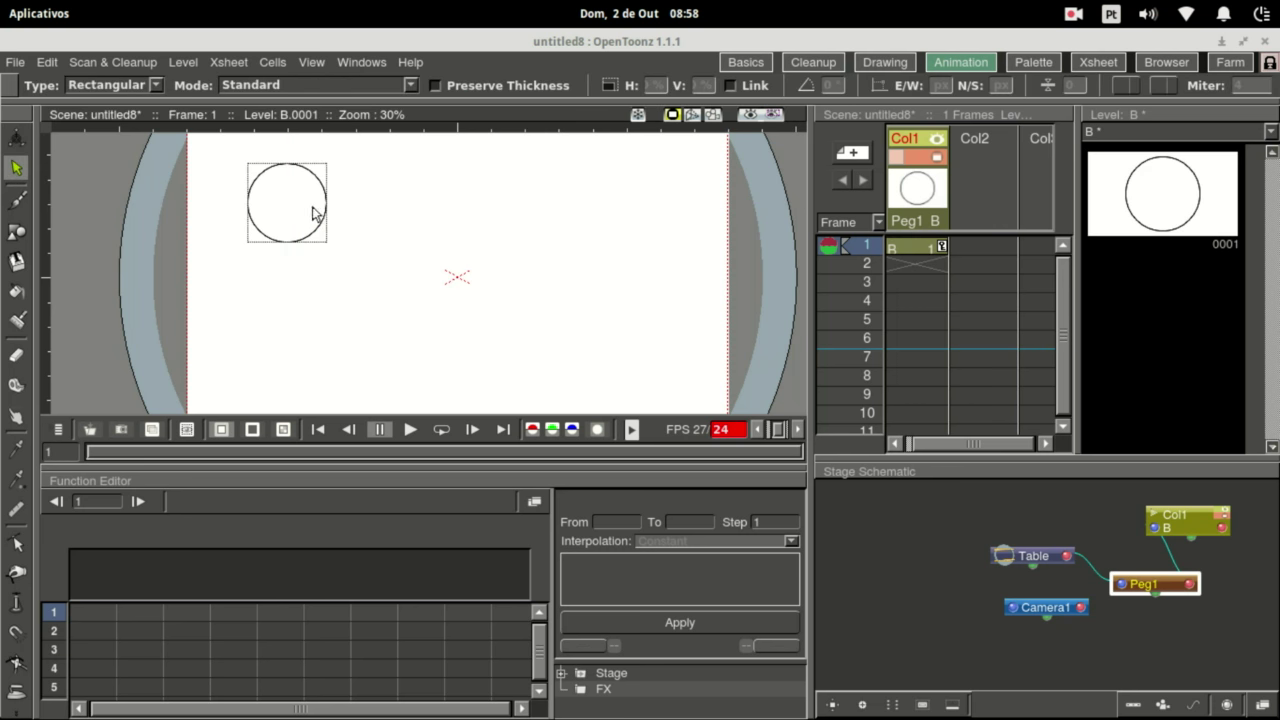
left_click(320, 238)
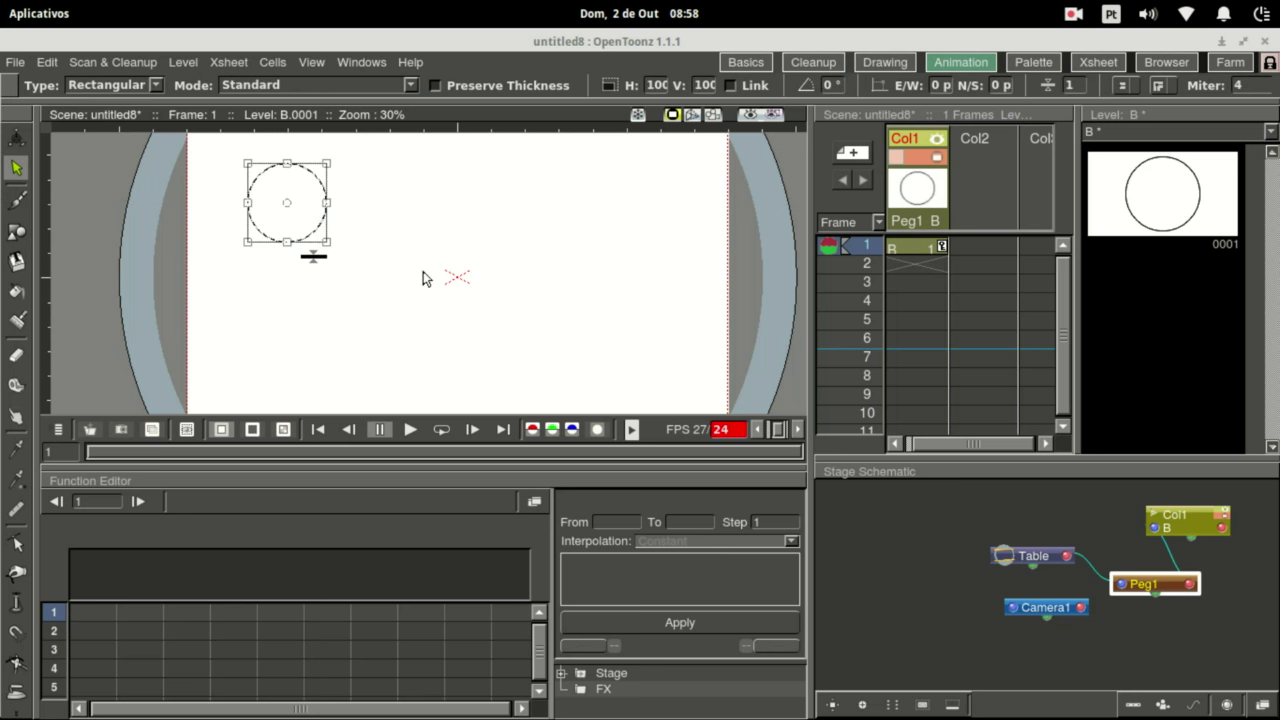
left_click(920, 263)
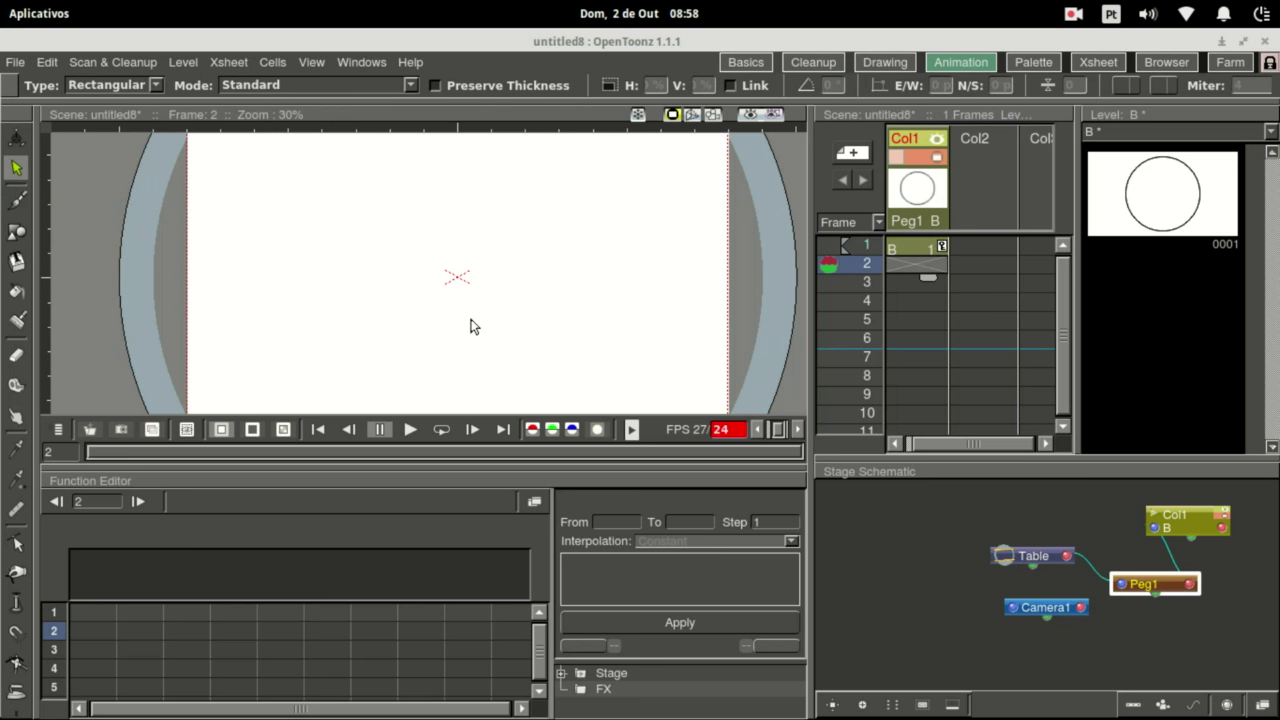
key("ctrl+v")
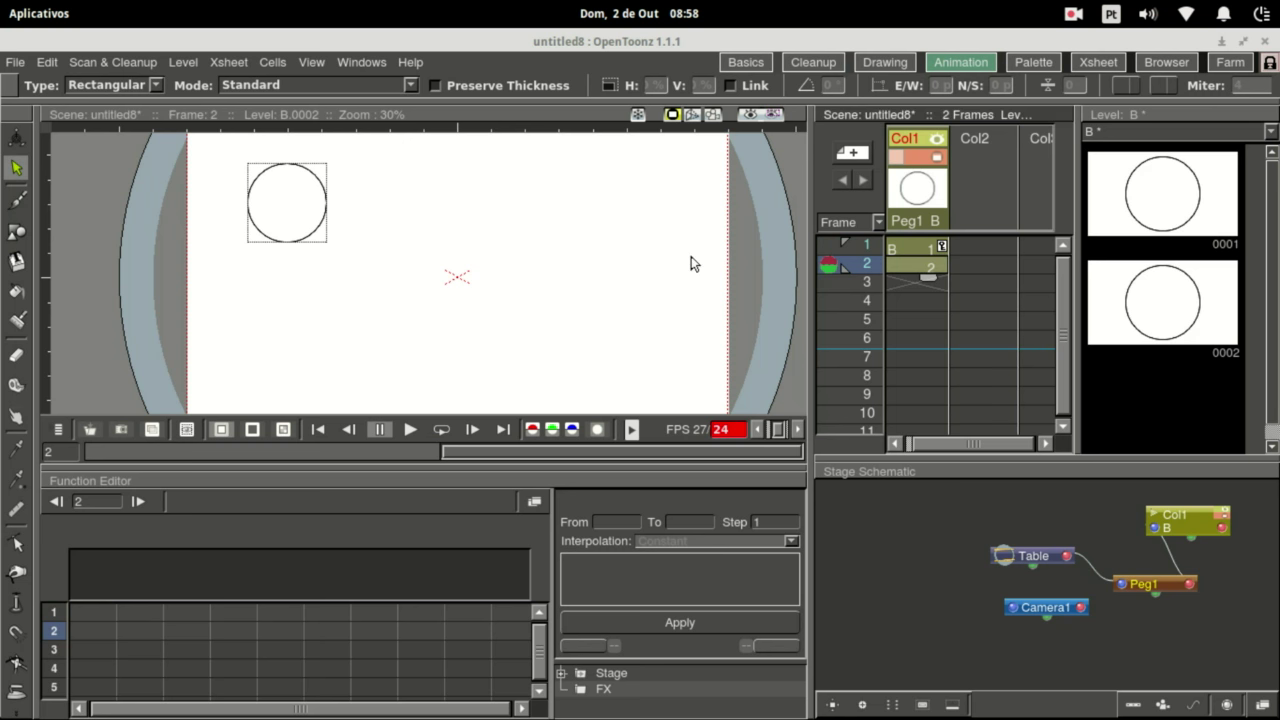
Squash and rotate the frame 2 circle into a tilted oval, and shift it about 83 E/W and -56 N/S.
left_click(322, 221)
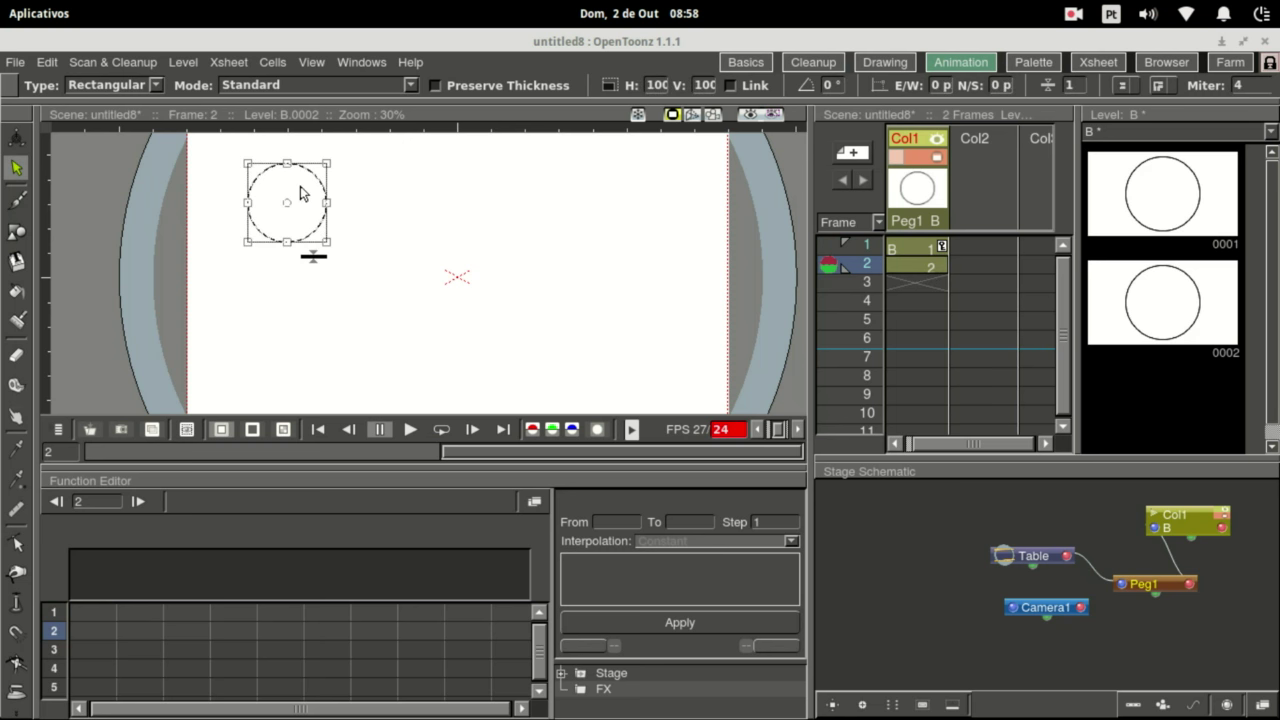
left_click_drag(289, 162, 343, 206)
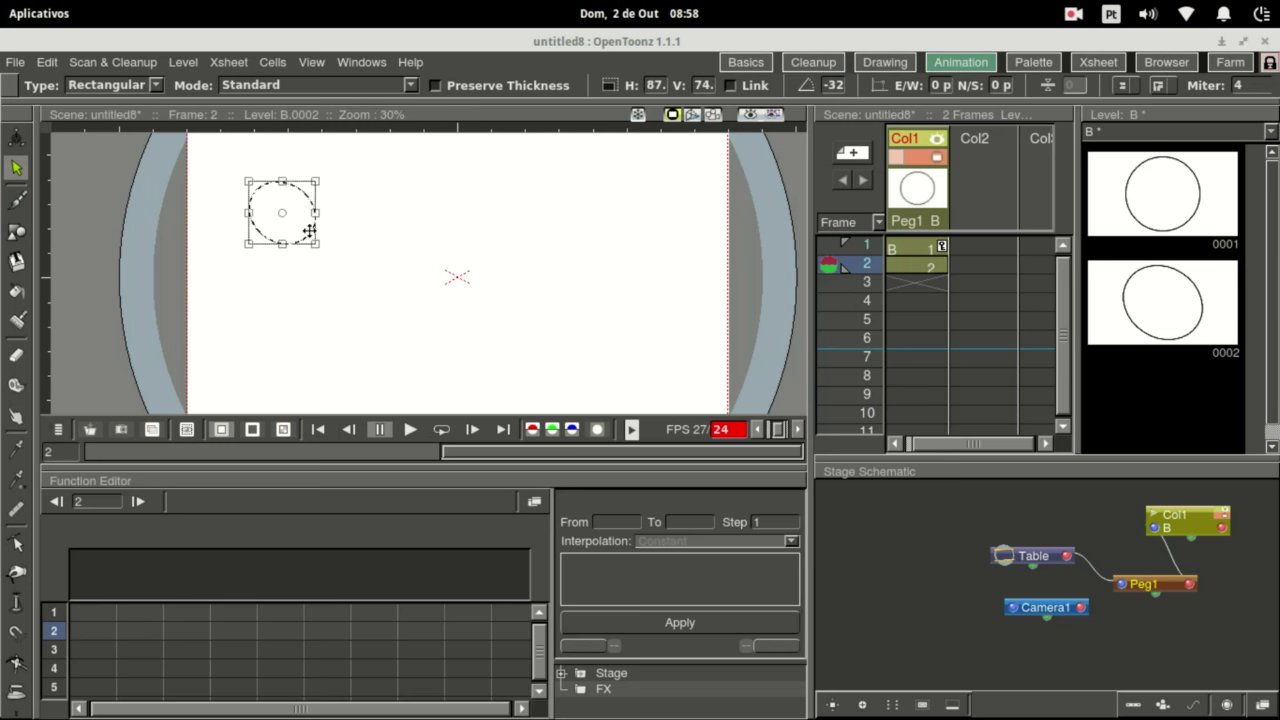
left_click_drag(310, 231, 333, 248)
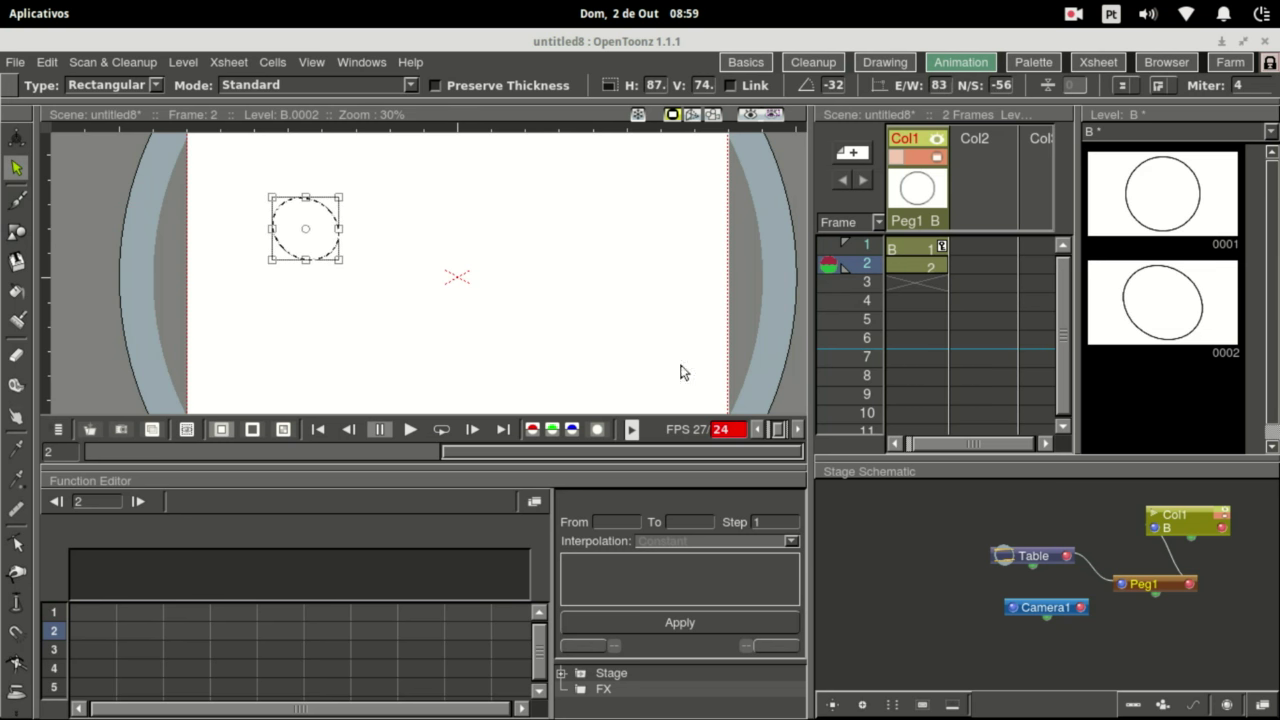
Copy the oval drawing from frame 2 of Col1 and paste it into frame 3 as a new drawing.
left_click(918, 285)
left_click(918, 264)
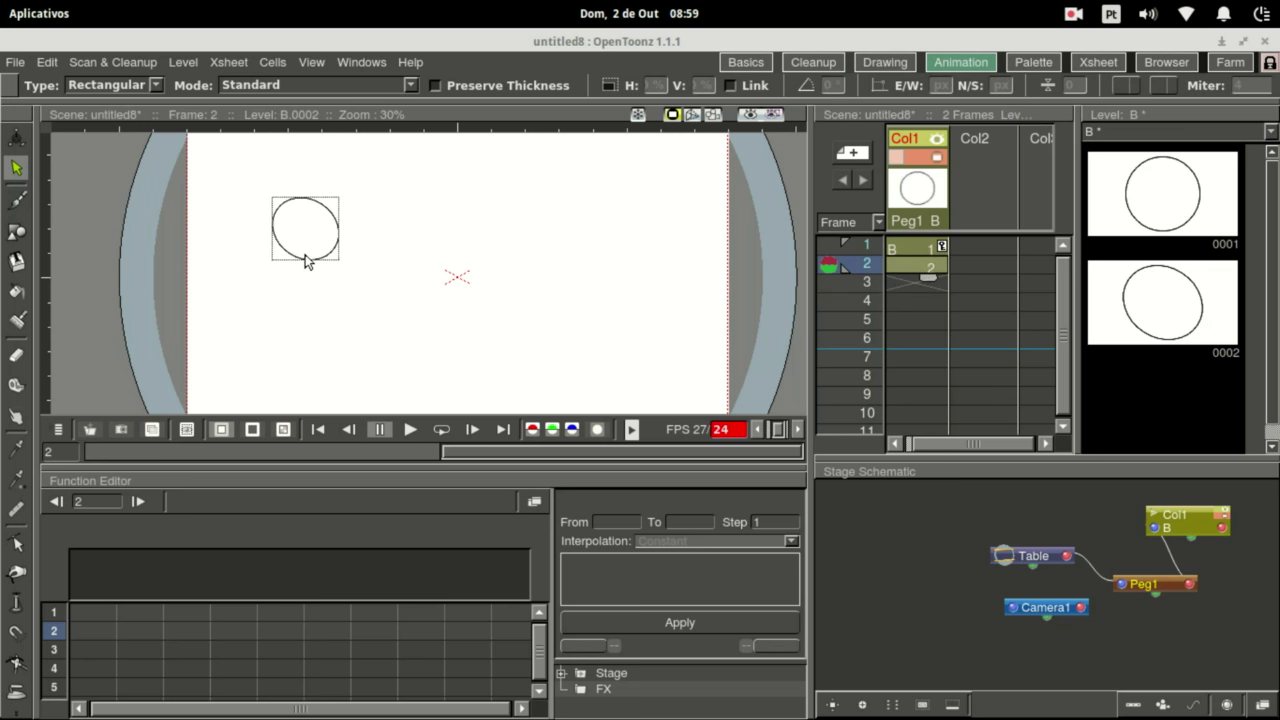
left_click(307, 258)
left_click(927, 285)
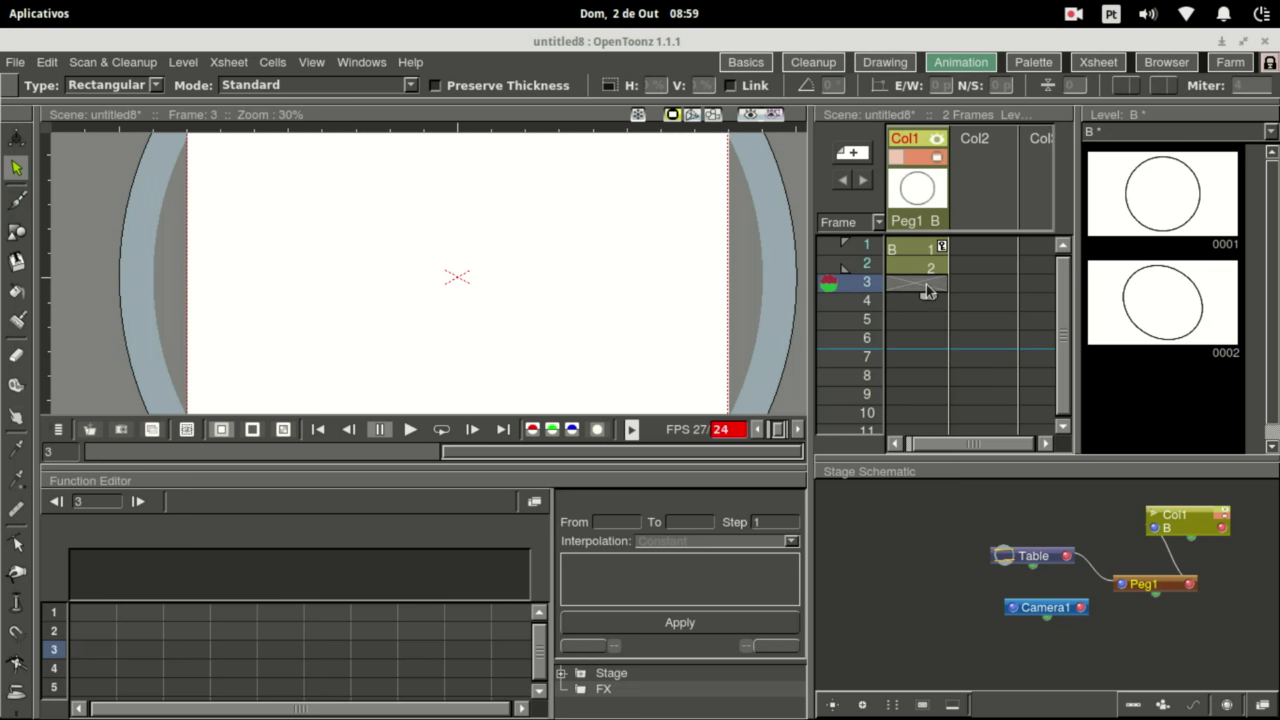
key("ctrl+v")
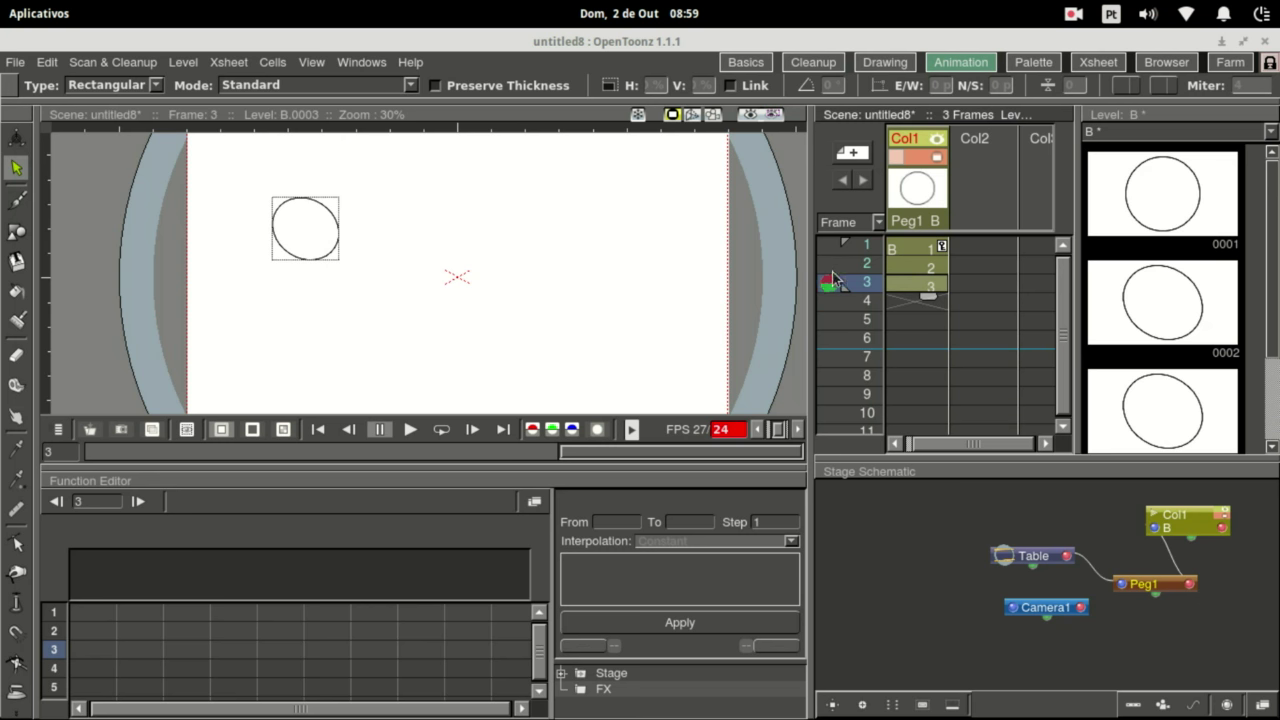
Turn on fixed onion skin for frames 1 and 2 as a reference for frame 3.
left_click(829, 264)
left_click(840, 250)
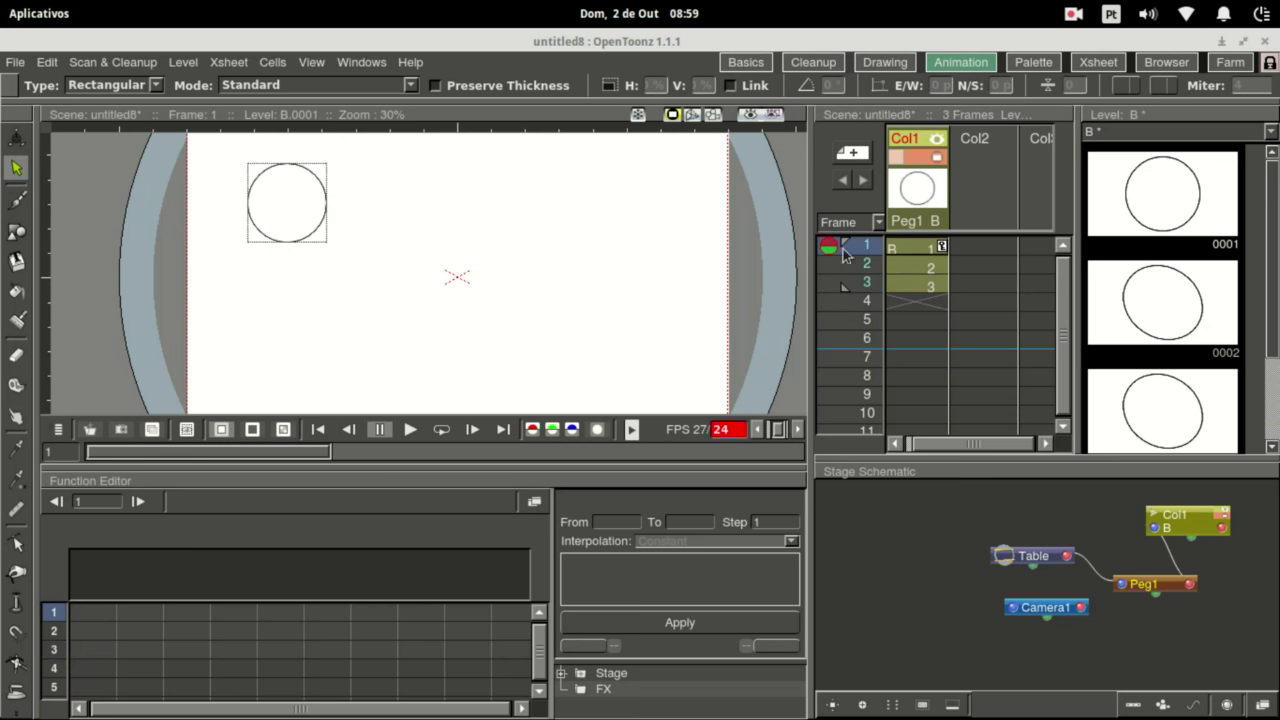
left_click(893, 283)
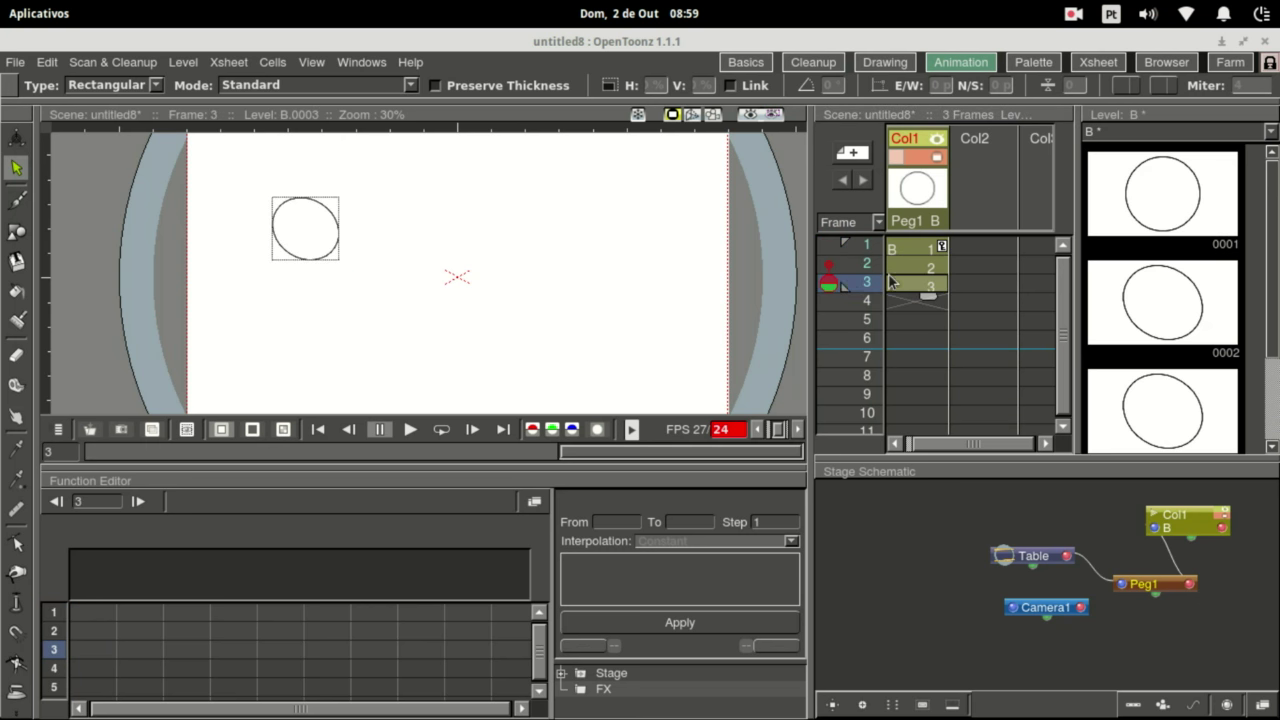
left_click(829, 260)
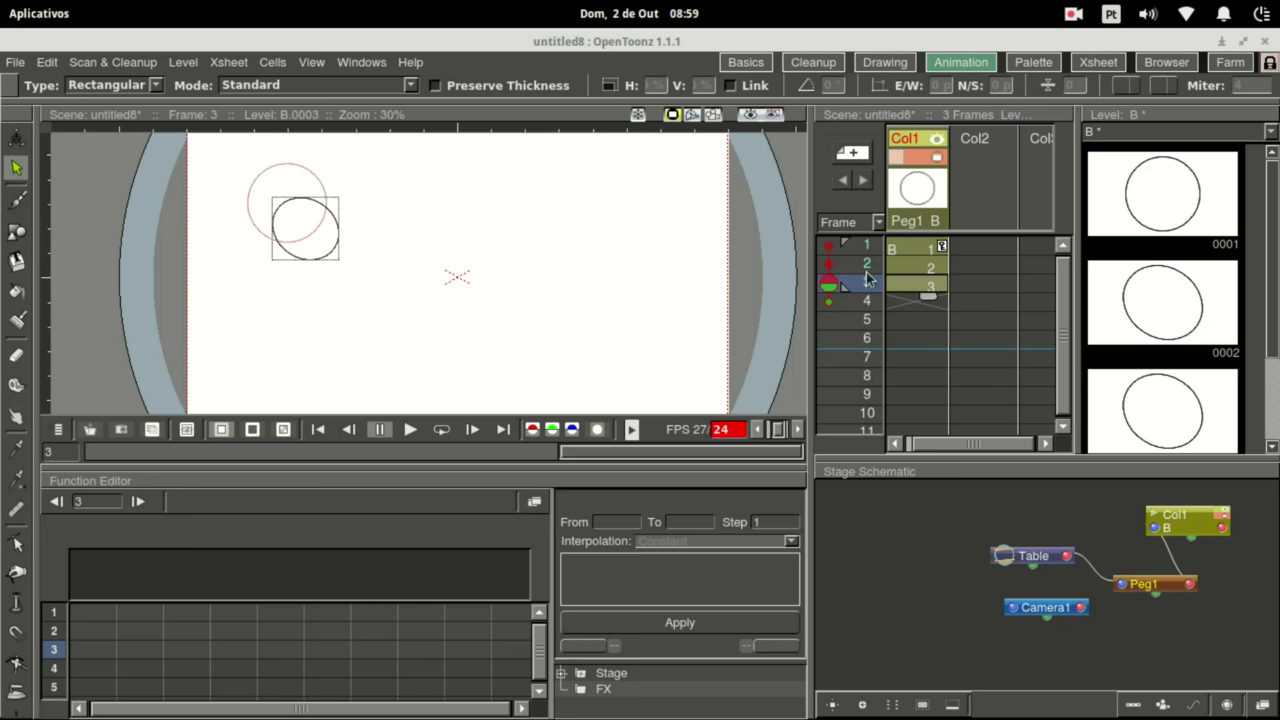
left_click(841, 272)
Shift the frame 3 oval about 212 E/W and downward, reshape it to about 90% H and 106% V, and compare it with the neighbouring frames.
left_click(900, 288)
left_click_drag(333, 257, 390, 291)
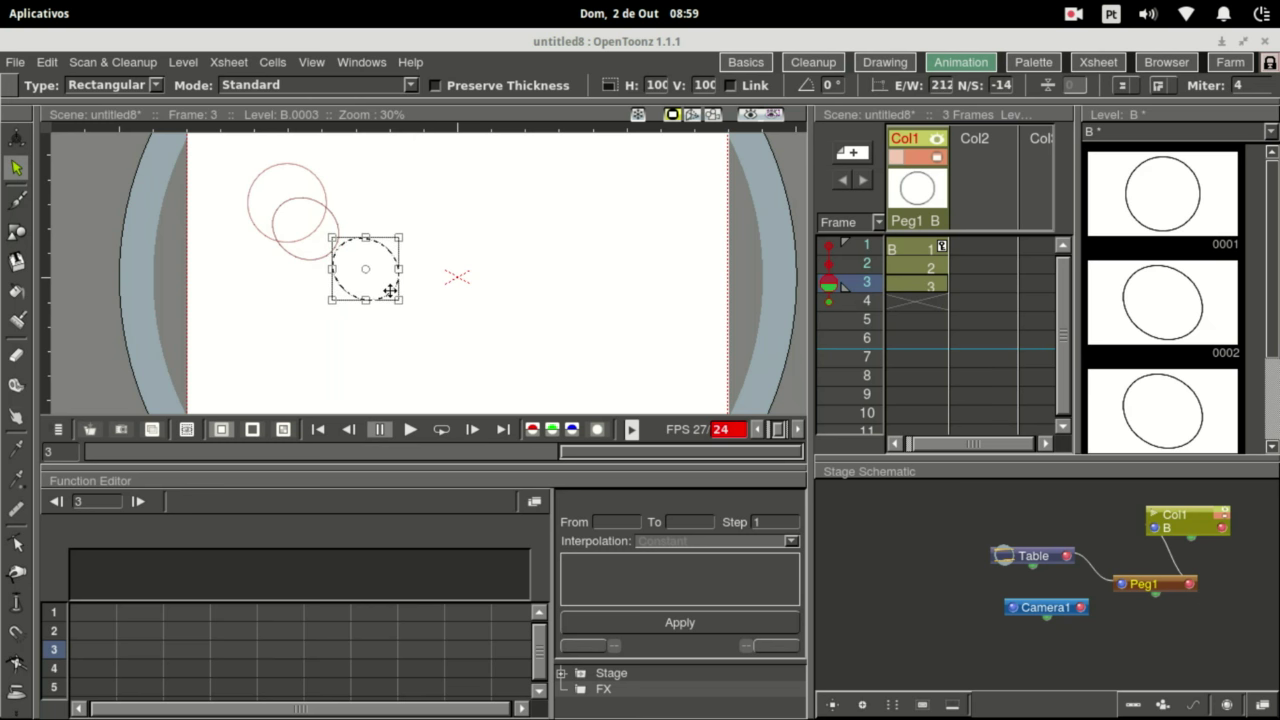
left_click_drag(398, 238, 384, 250)
mouse_move(390, 304)
left_mouse_down()
mouse_move(420, 328)
mouse_move(393, 317)
left_mouse_up()
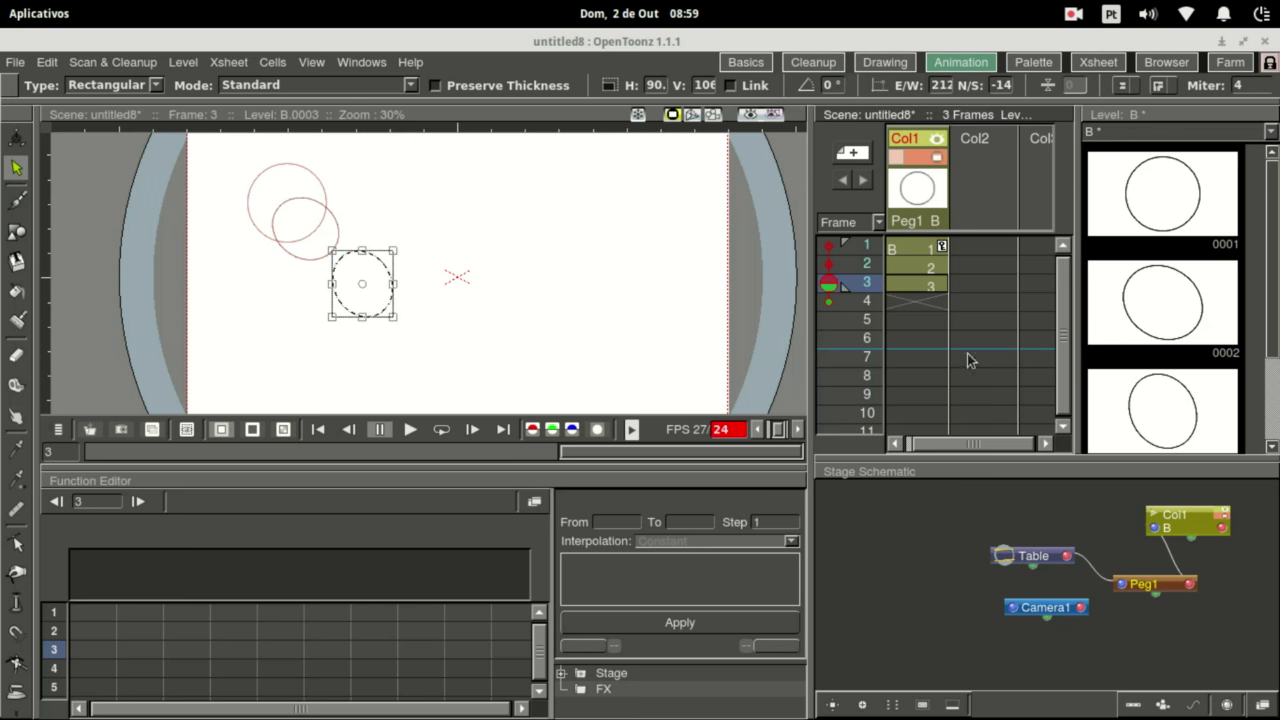
left_click(920, 263)
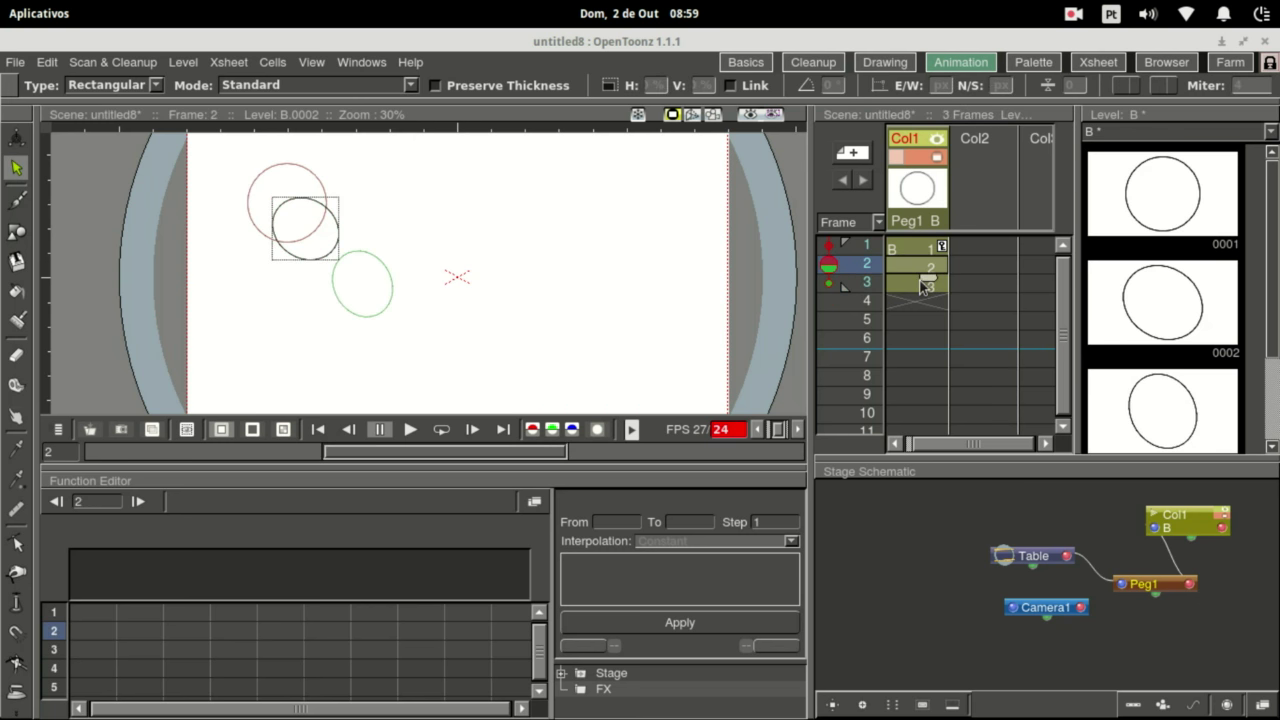
left_click(920, 282)
left_click(914, 263)
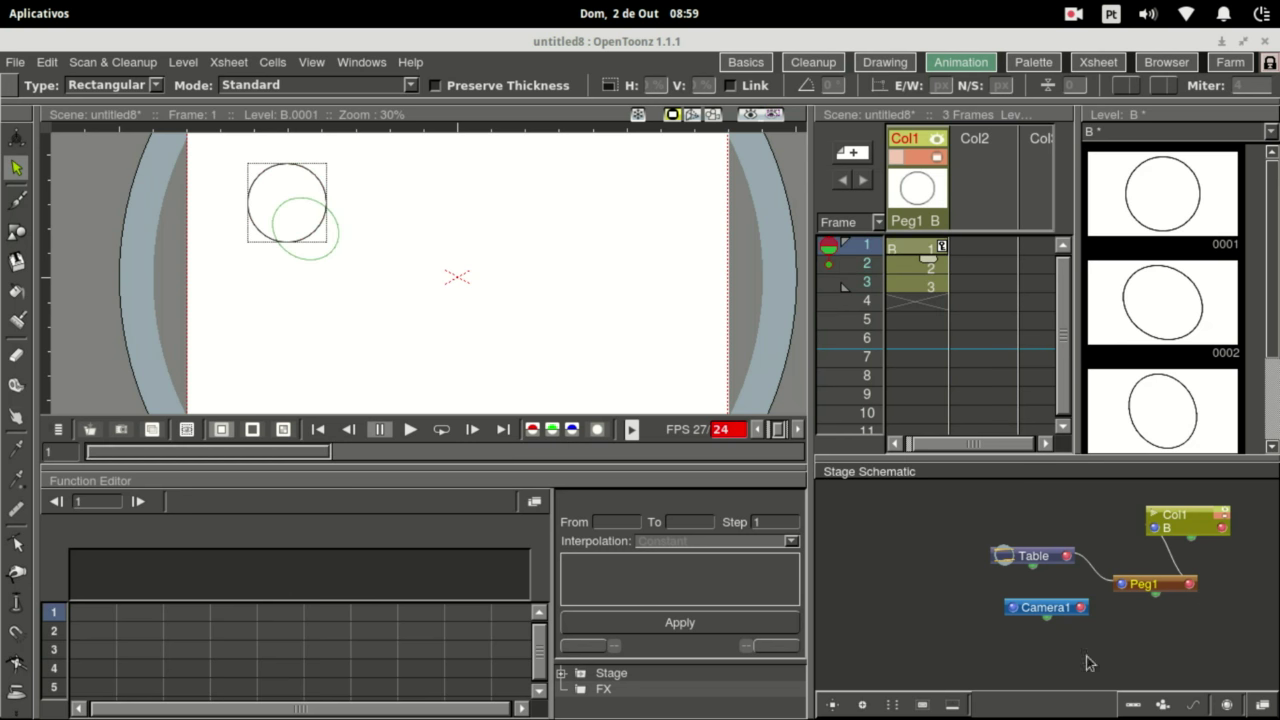
Position Peg1 at about -63 px E/W and 30 px N/S on frame 1, and about 498 px E/W and -382 px N/S on frame 10.
left_click(1145, 584)
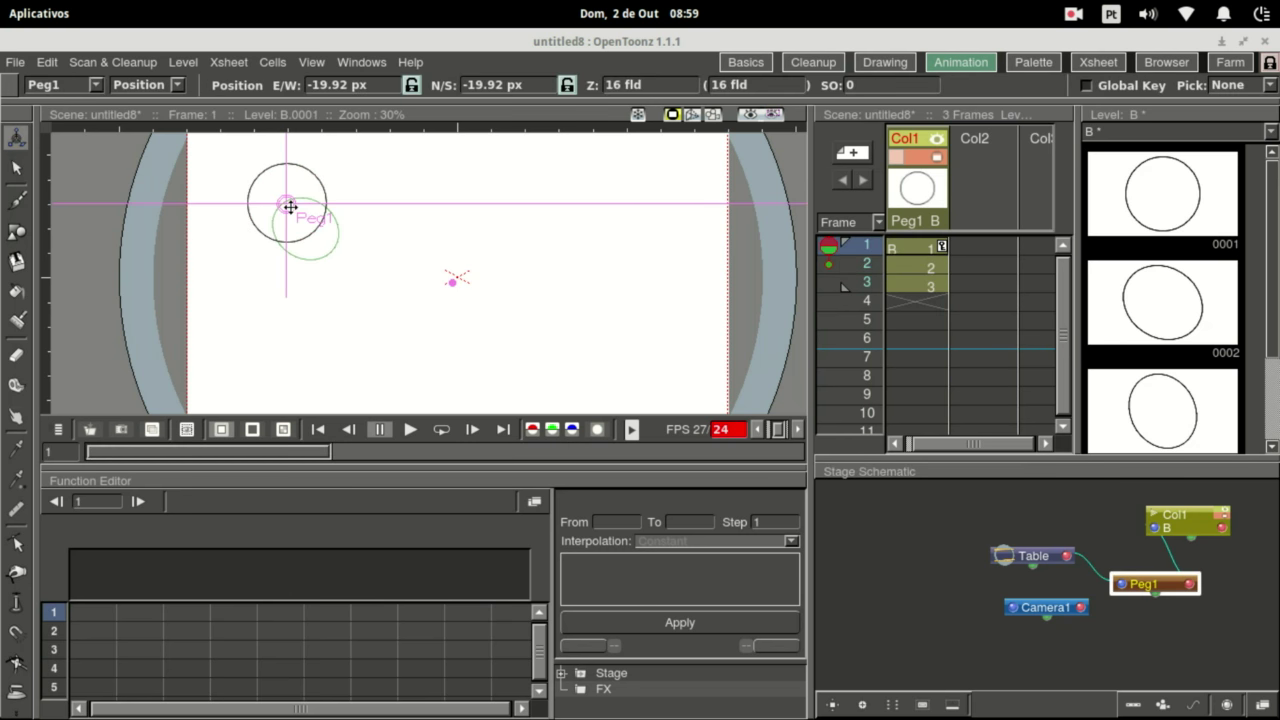
left_click_drag(290, 207, 274, 189)
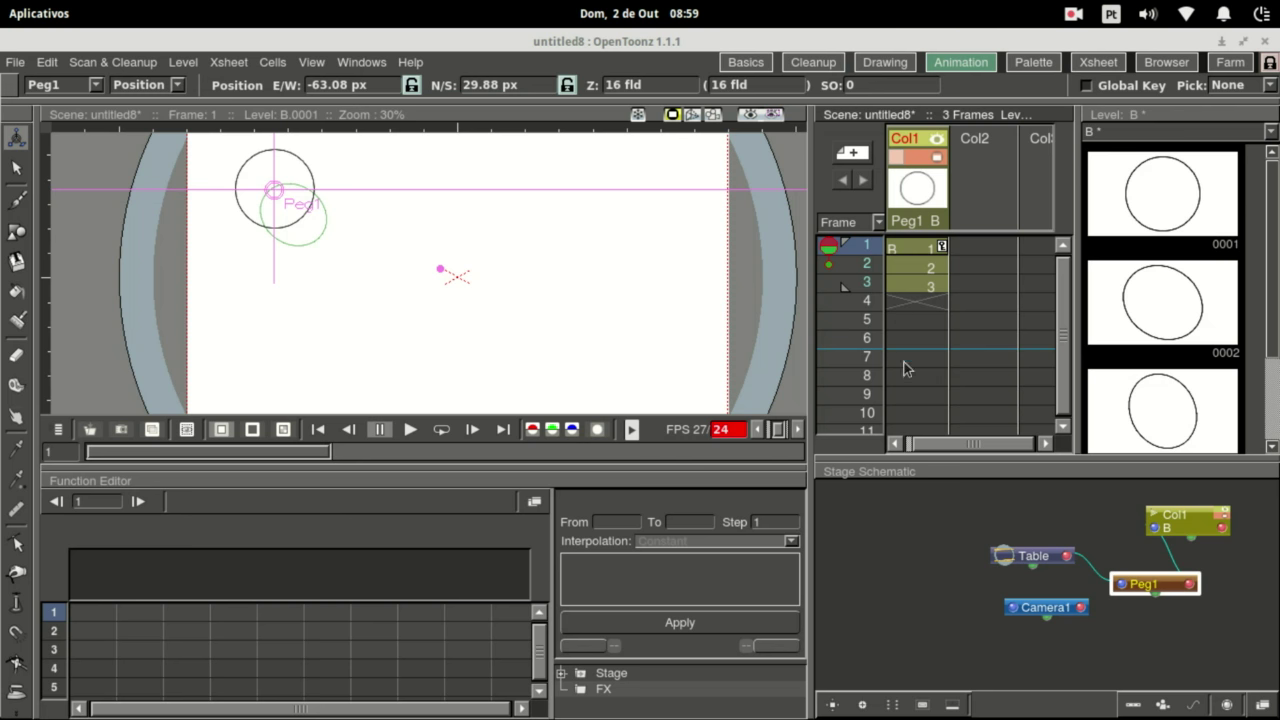
left_click(900, 415)
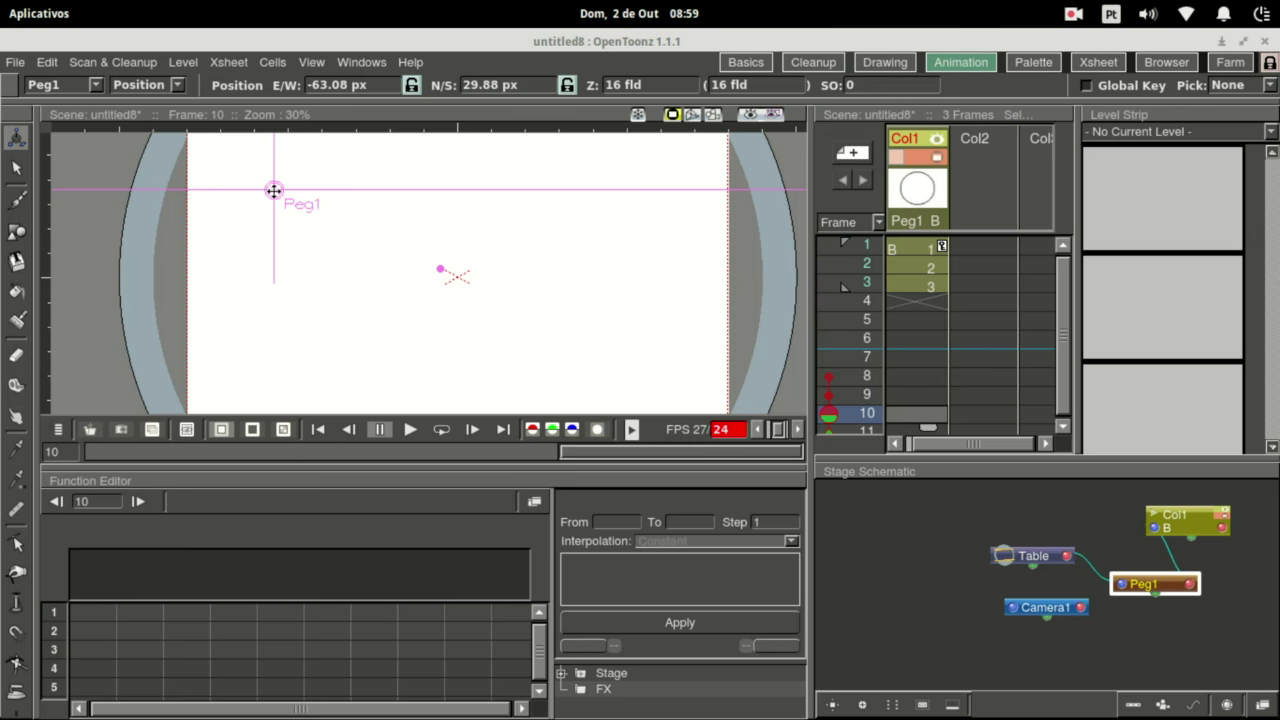
left_click_drag(274, 191, 432, 307)
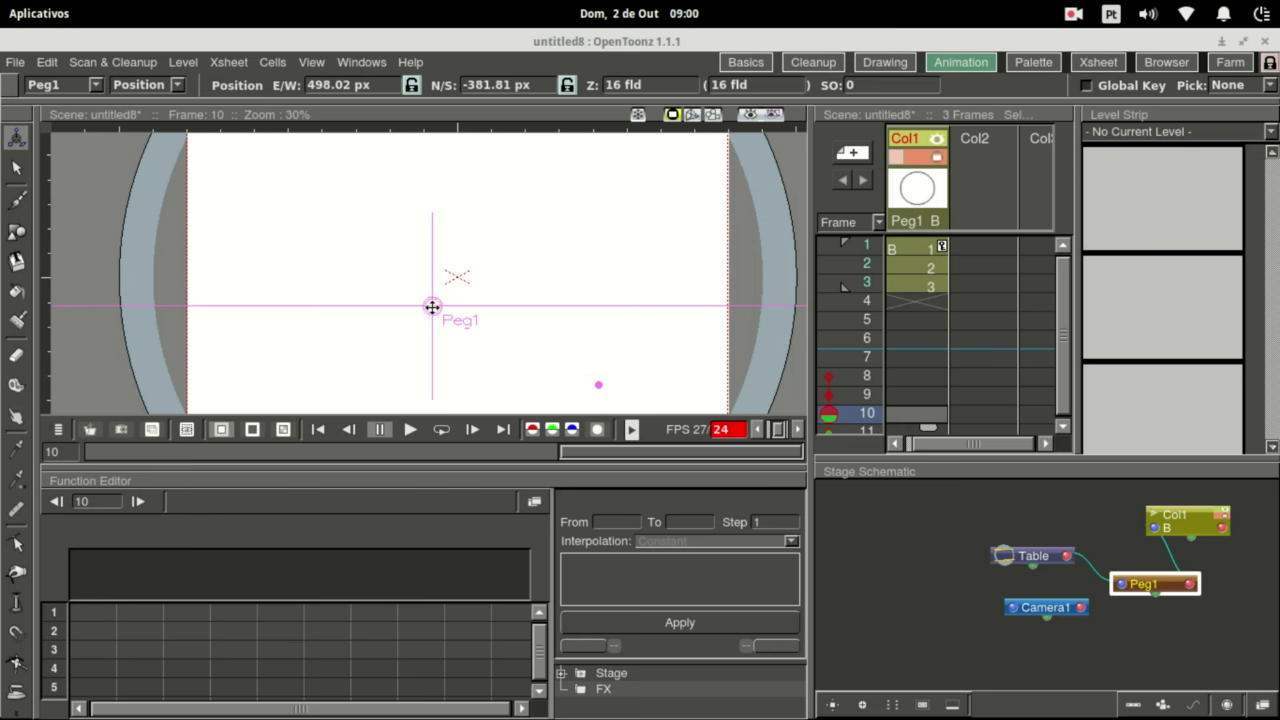
Extend the exposure of drawing 3 in Col1 to frame 10 and play the animation from the first frame.
left_click(915, 286)
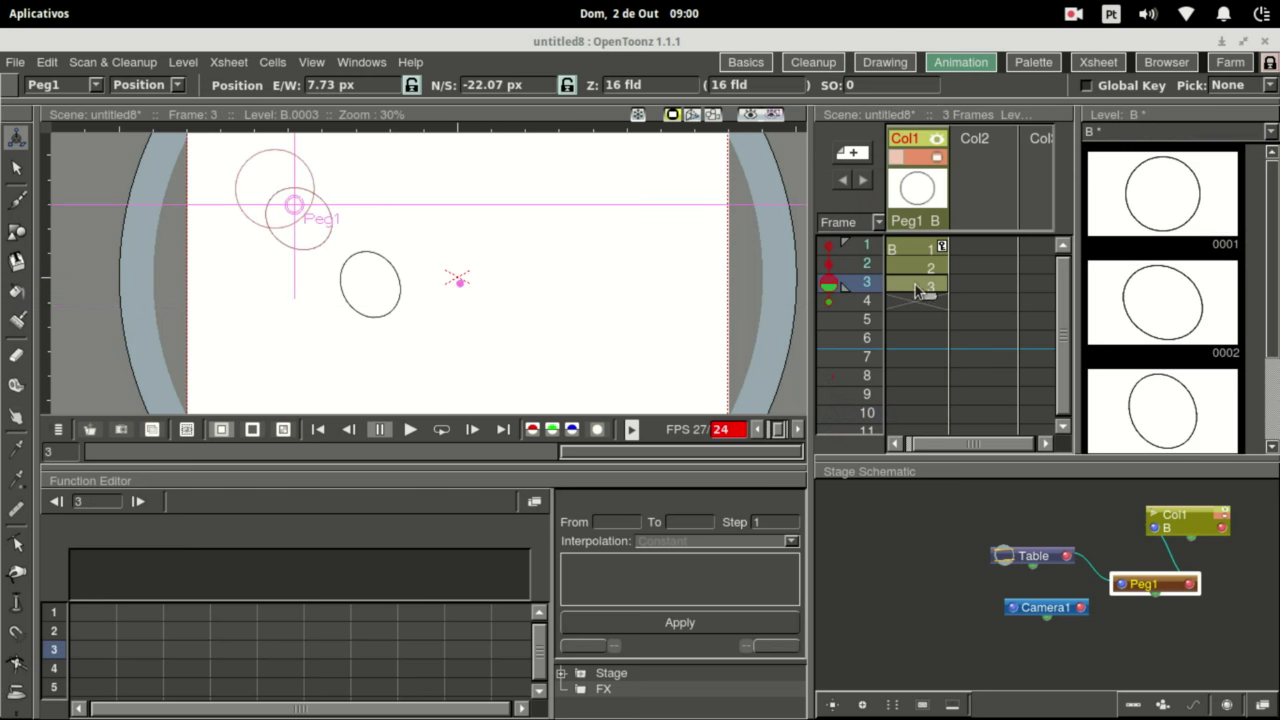
left_click_drag(928, 305, 928, 428)
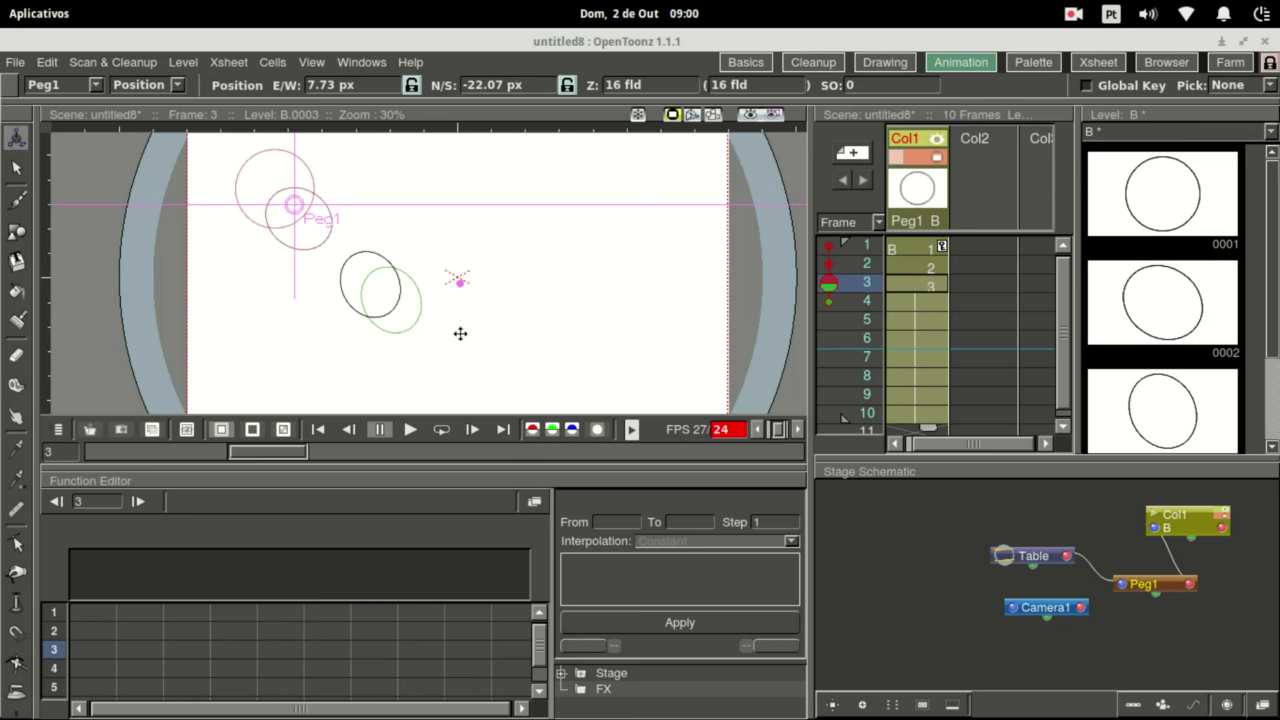
left_click(318, 429)
left_click(408, 430)
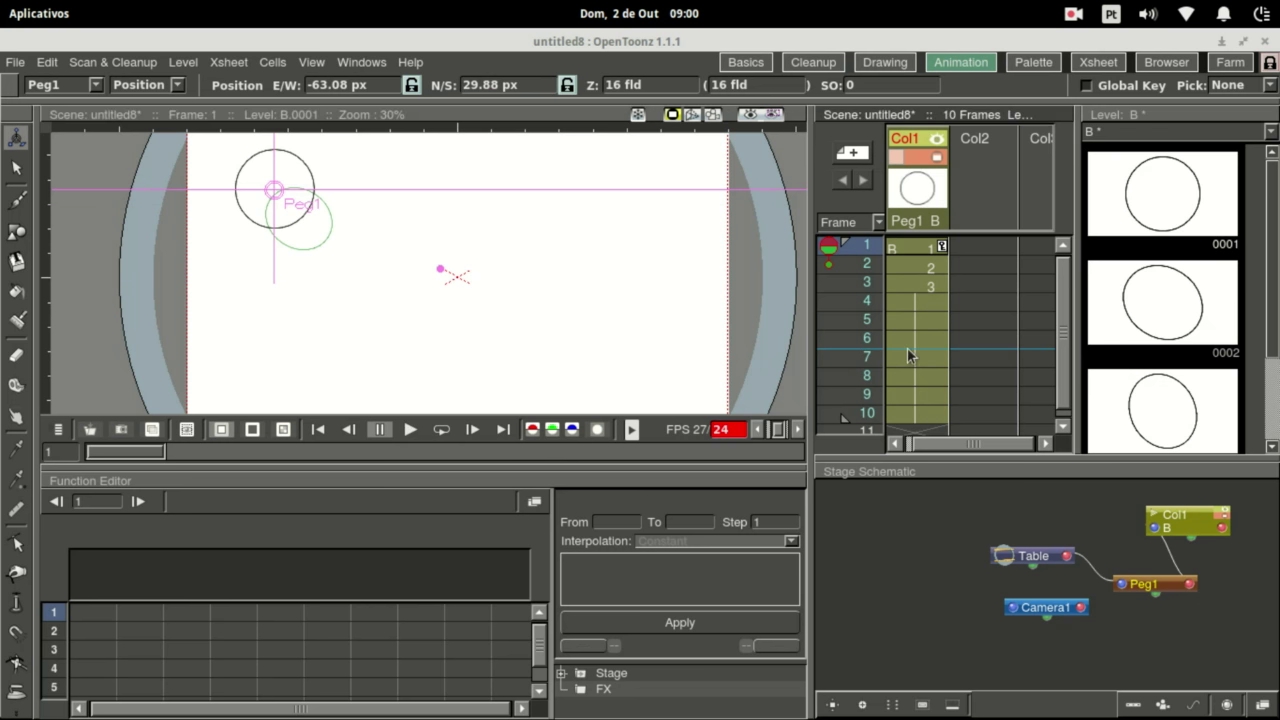
left_click(1145, 582)
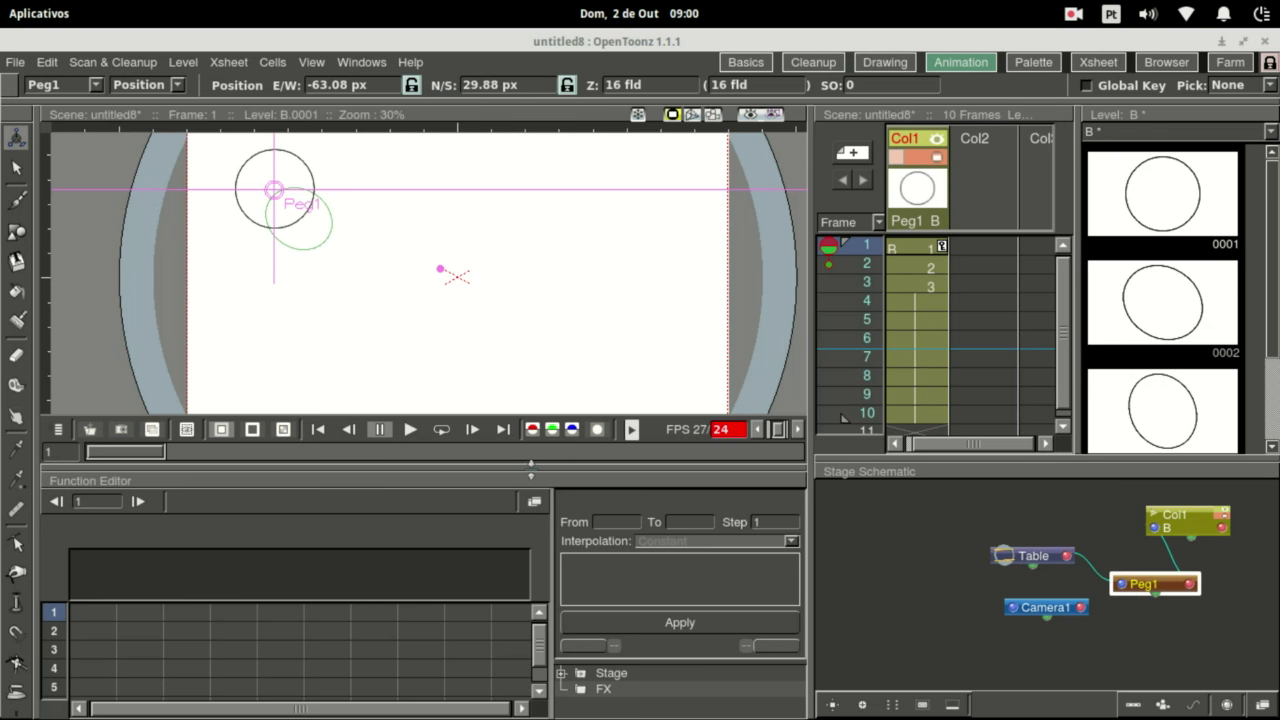
left_click(410, 430)
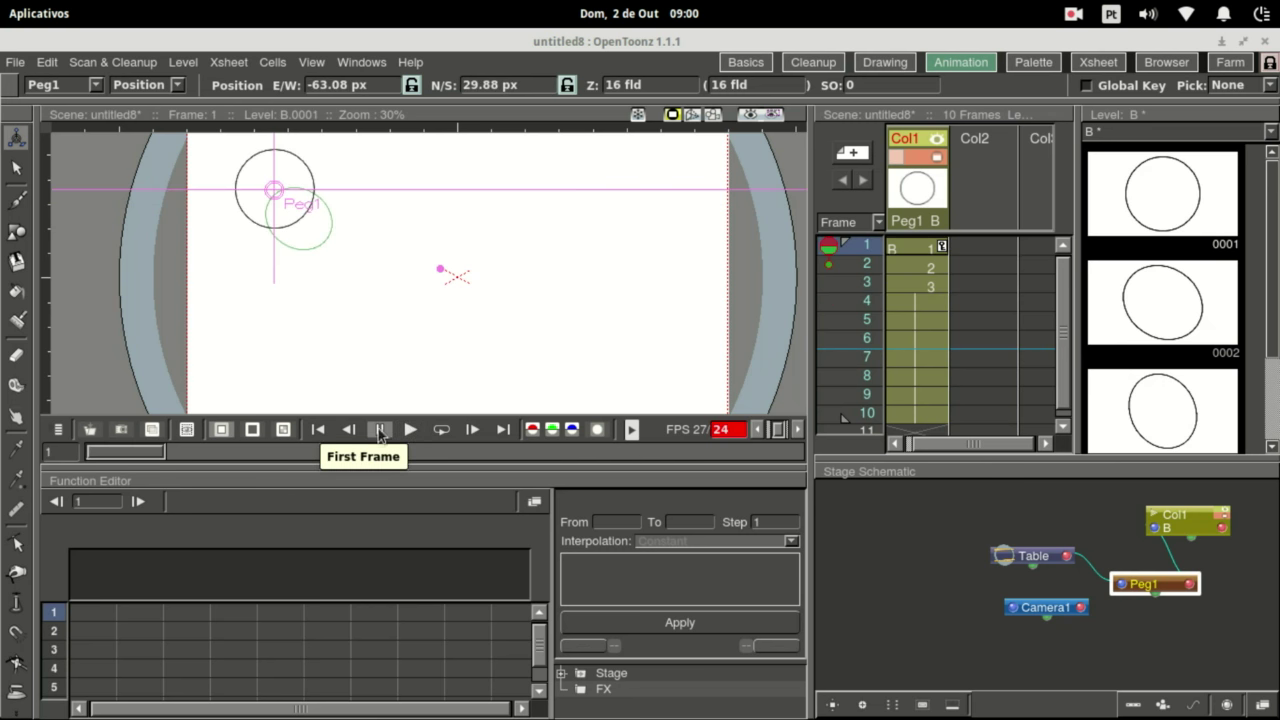
Step through Col1 from frame 2 to frame 10 to examine how the circle follows Peg1, and return to frame 1.
left_click(918, 266)
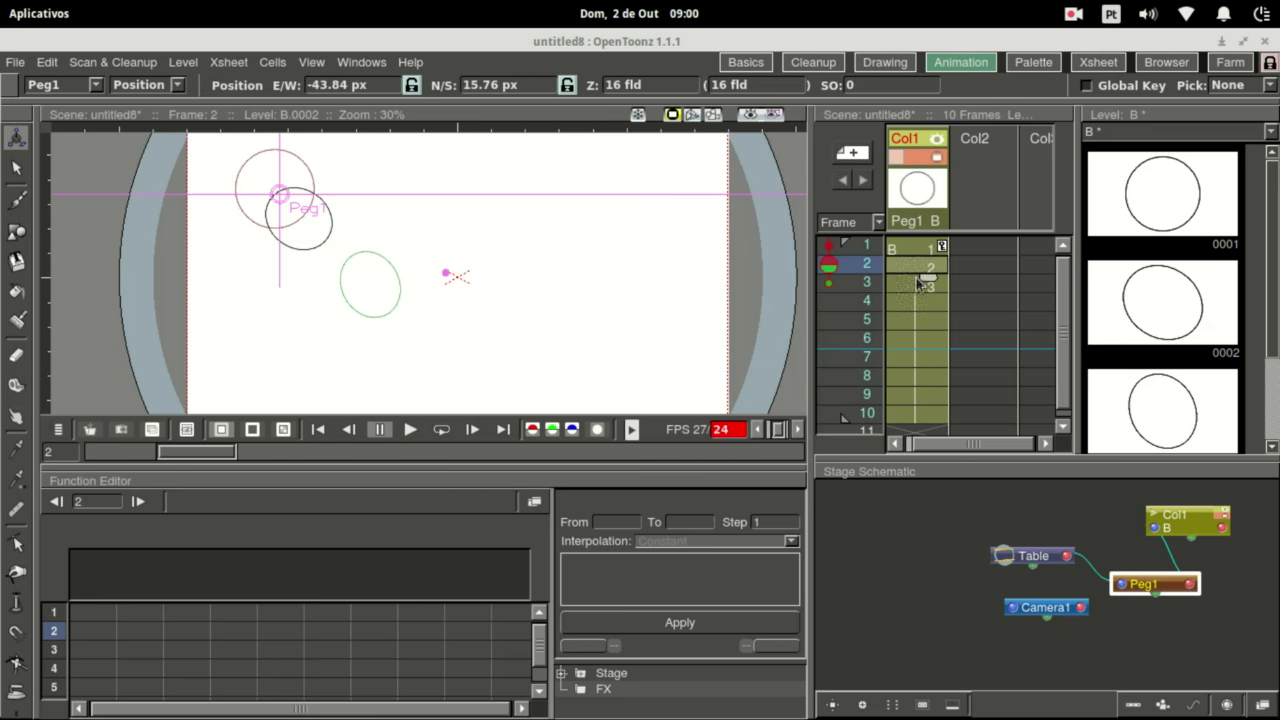
left_click(919, 286)
left_click(919, 320)
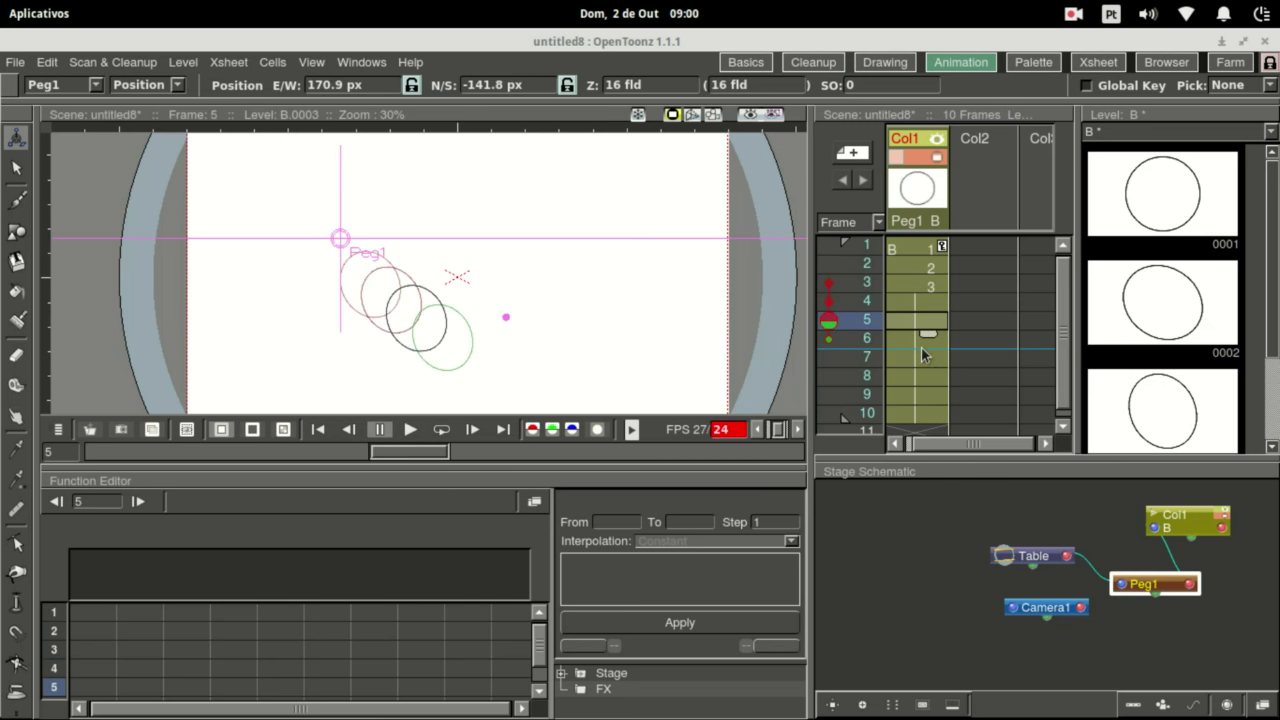
left_click(921, 343)
left_click(918, 358)
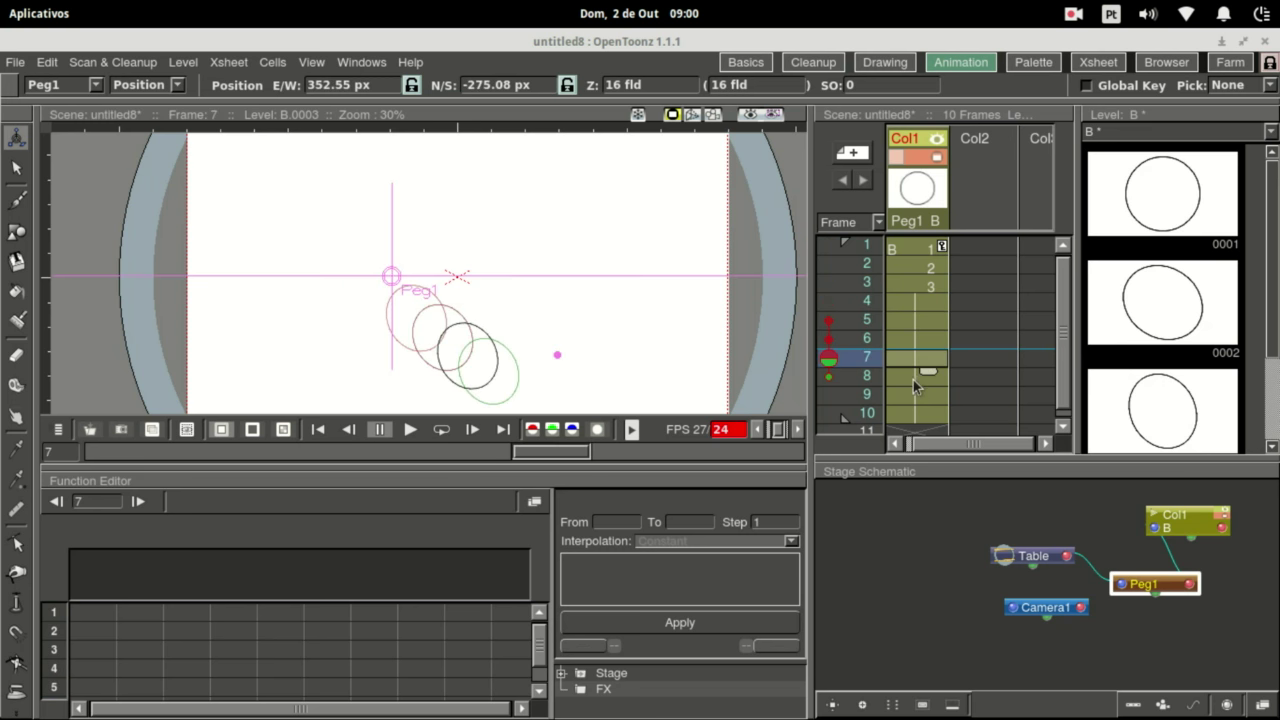
left_click(908, 396)
left_click(909, 416)
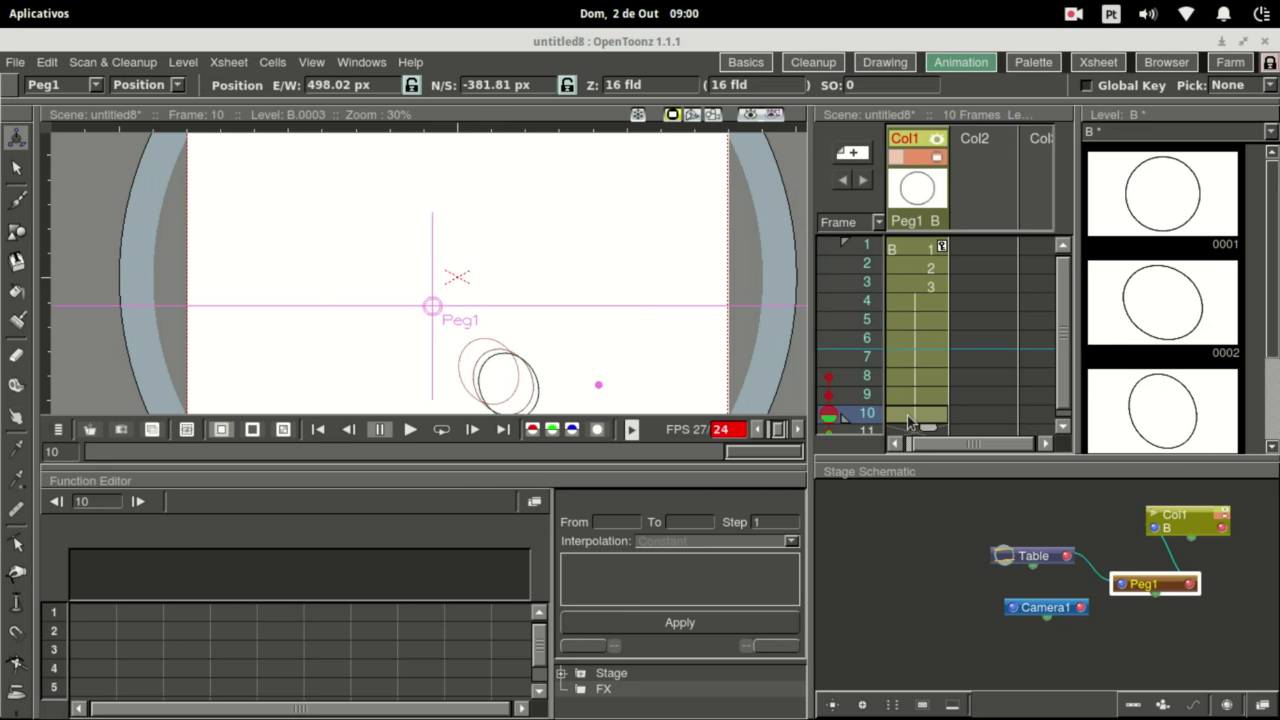
left_click(915, 254)
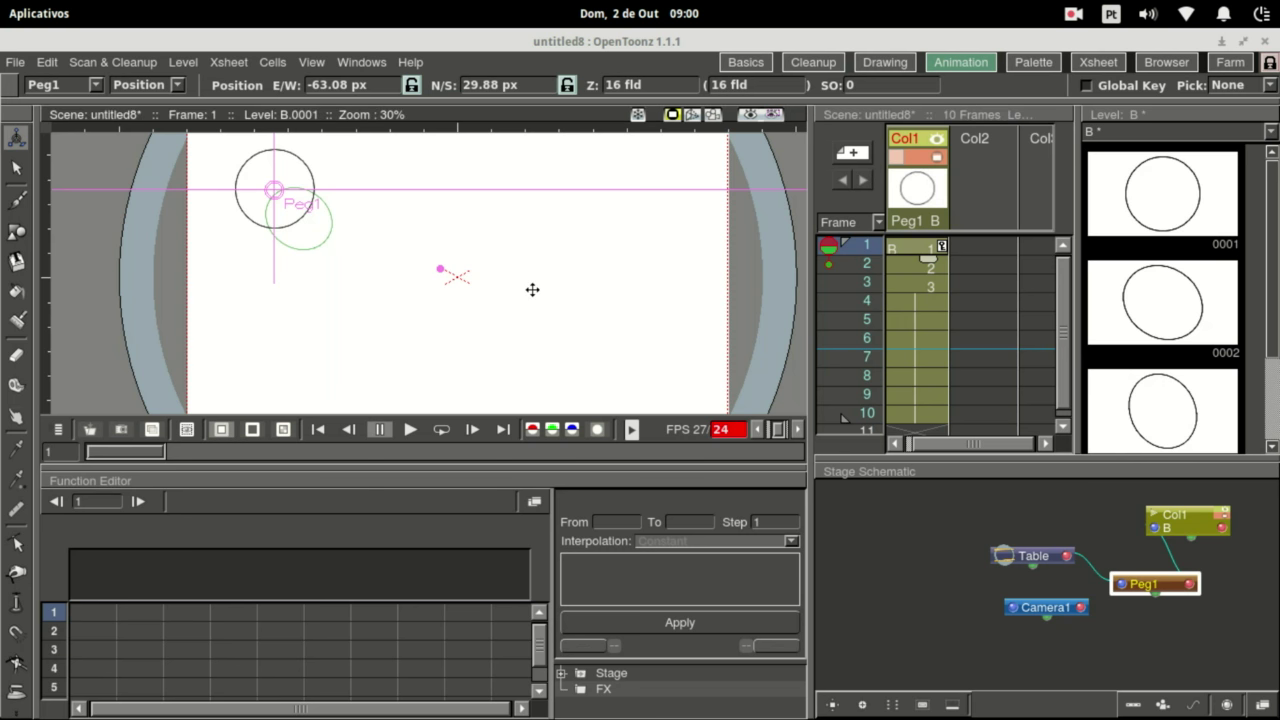
left_click(177, 85)
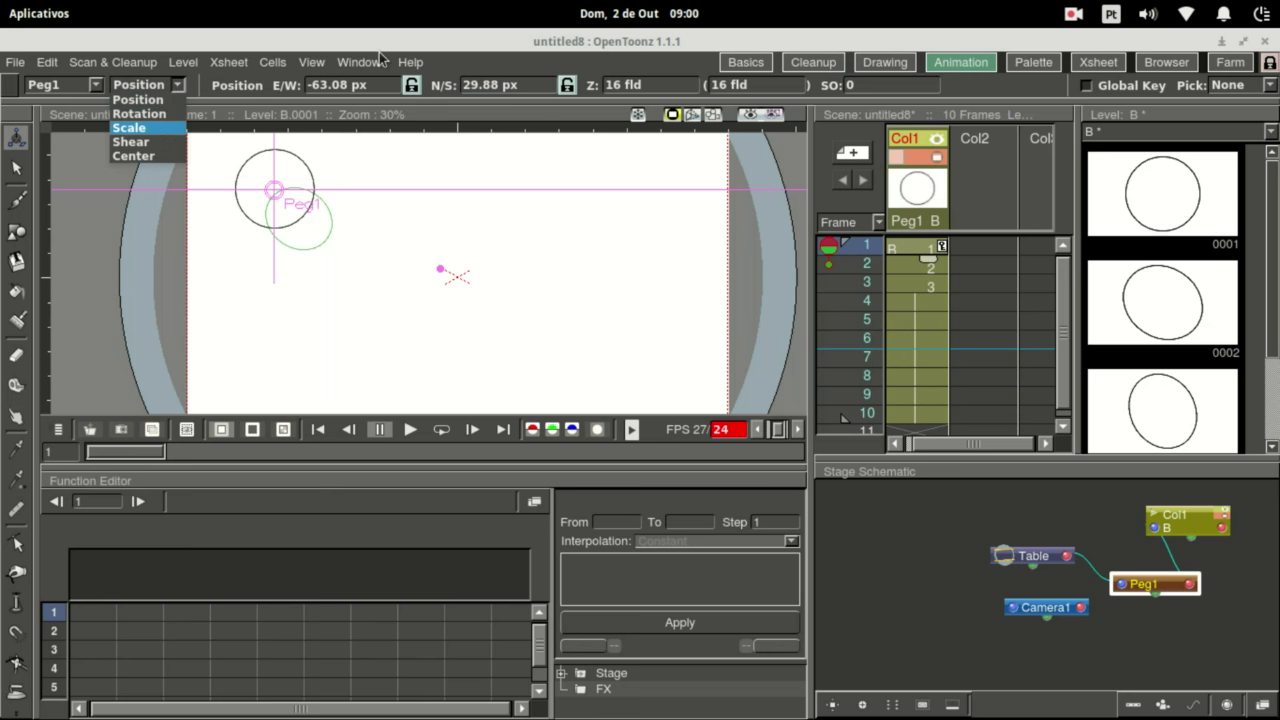
left_click(380, 60)
left_click(180, 86)
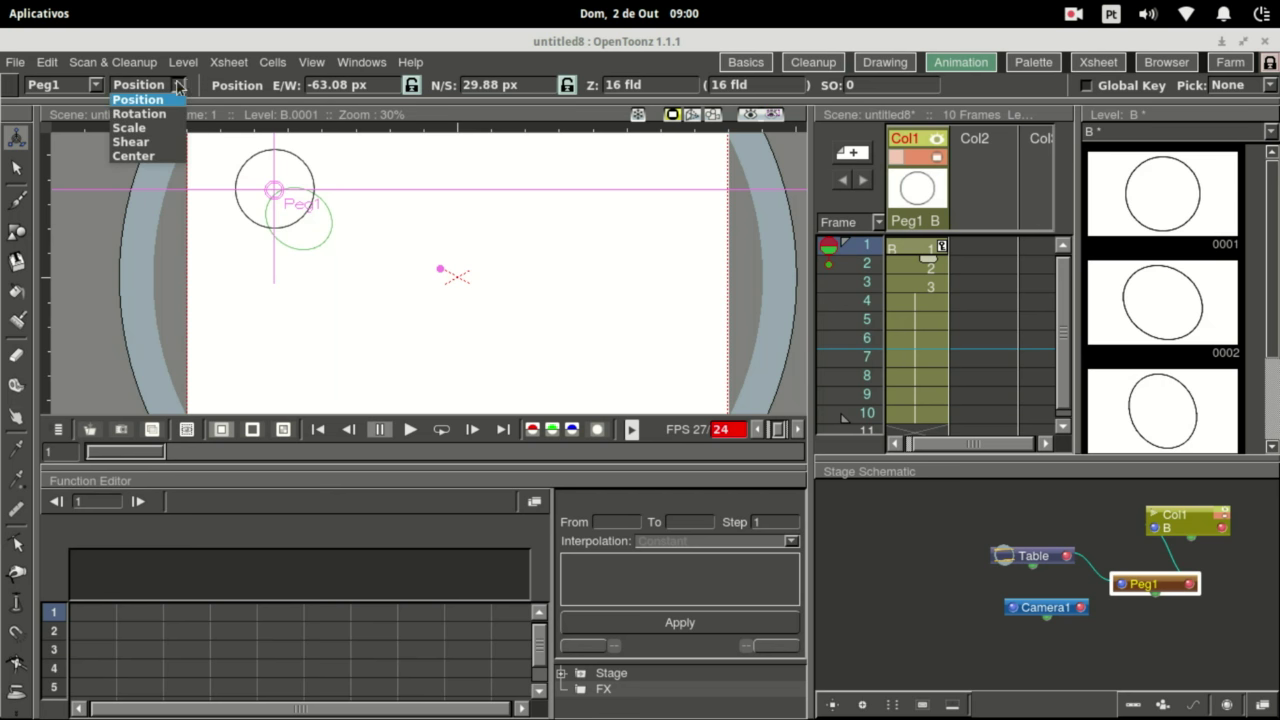
left_click(407, 36)
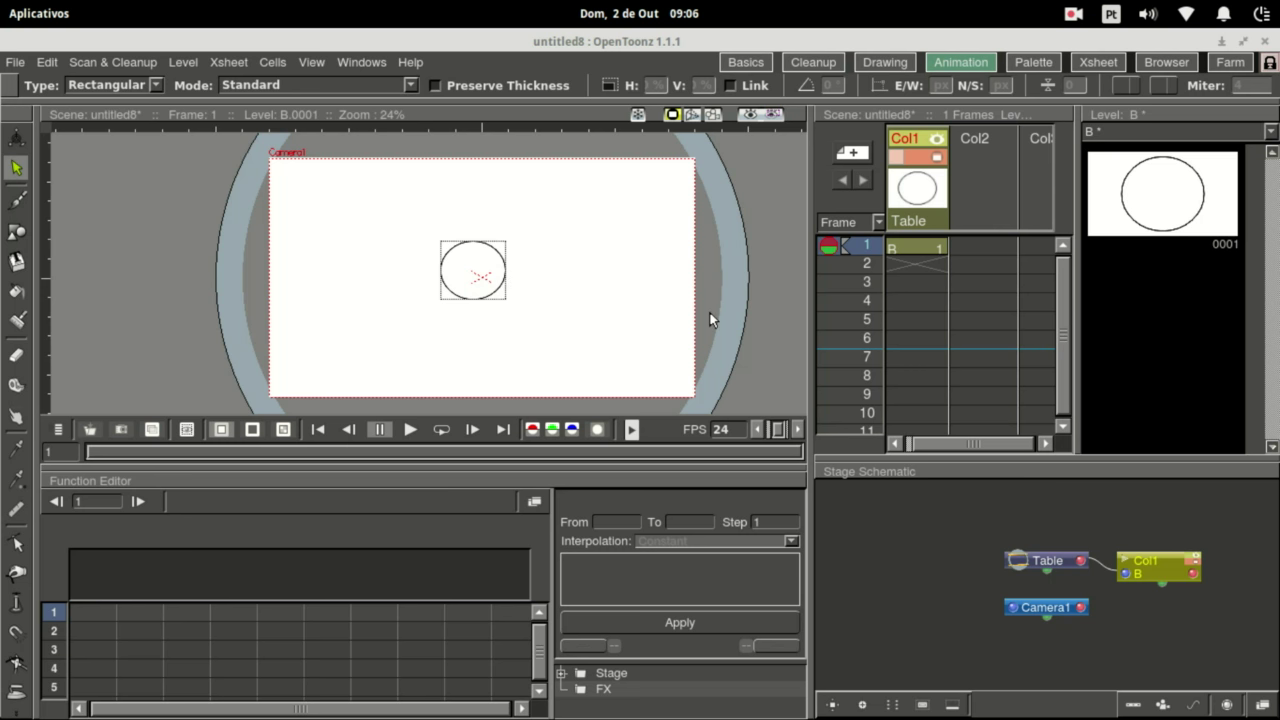
In the new single-circle scene, move Col1's centre to the middle of the circle, at about -34 px E/W and 25 px N/S.
left_click_drag(1154, 569, 1163, 560)
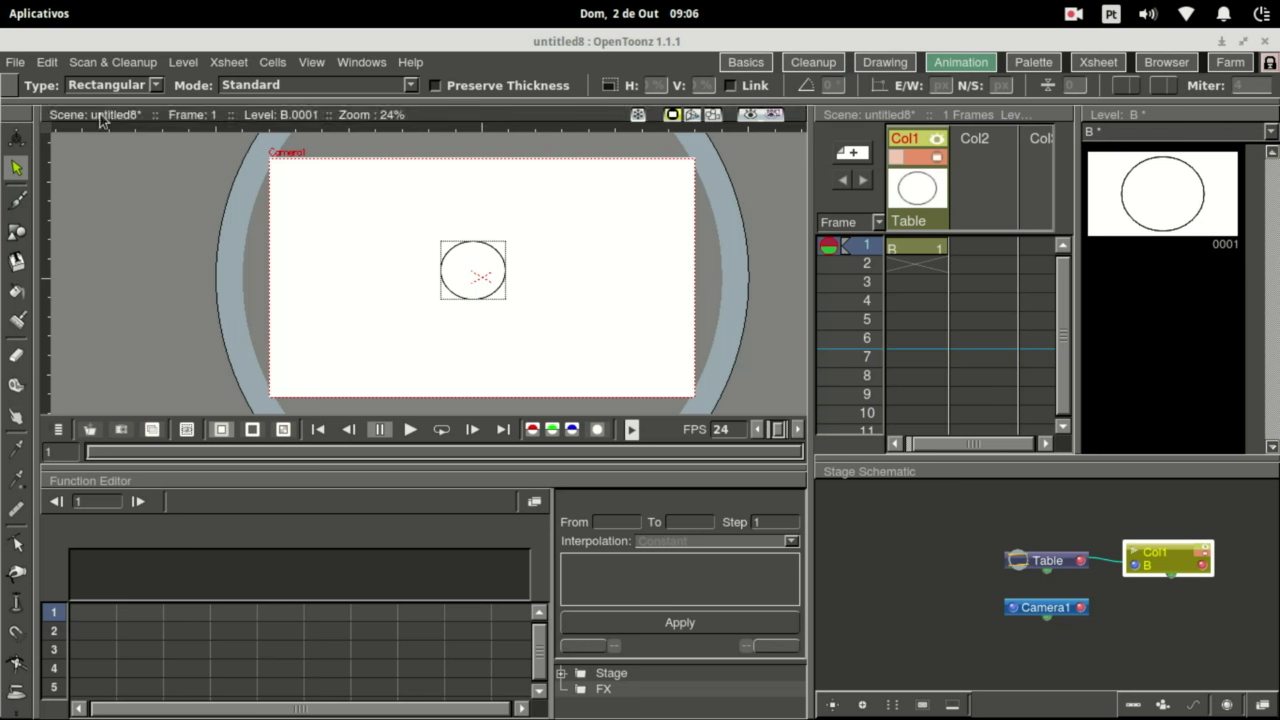
left_click(16, 137)
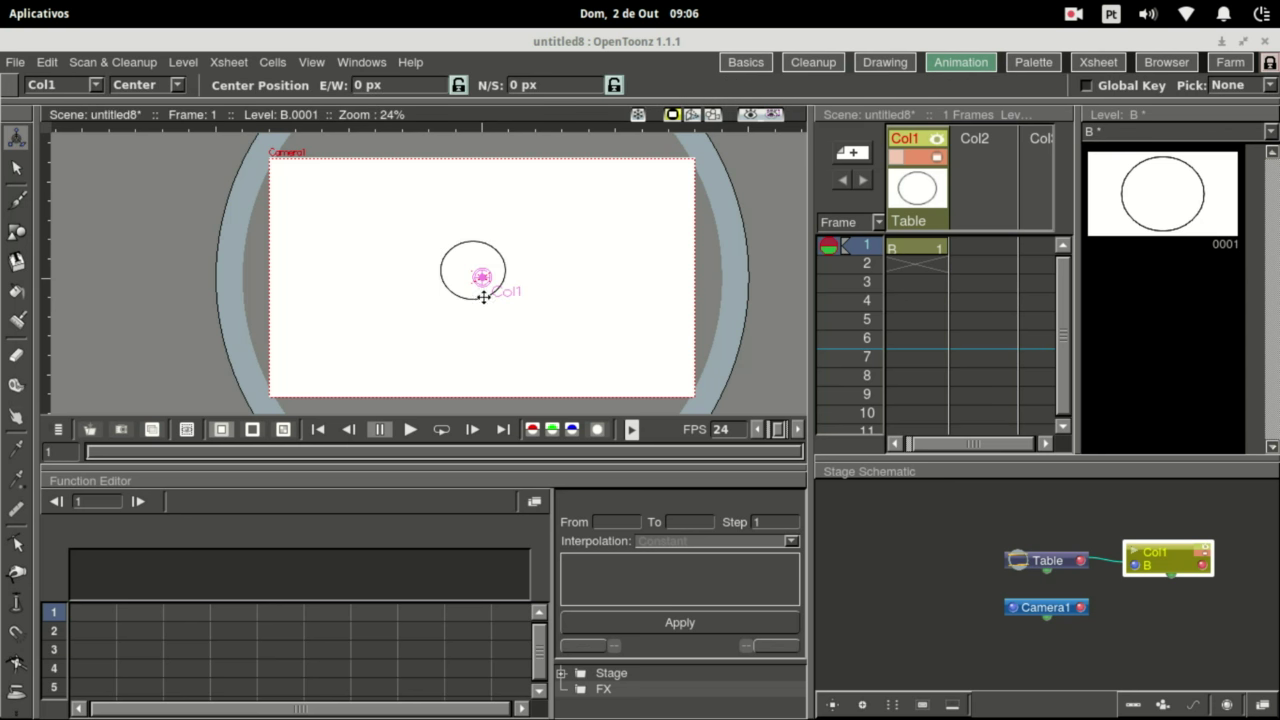
left_click_drag(486, 277, 476, 271)
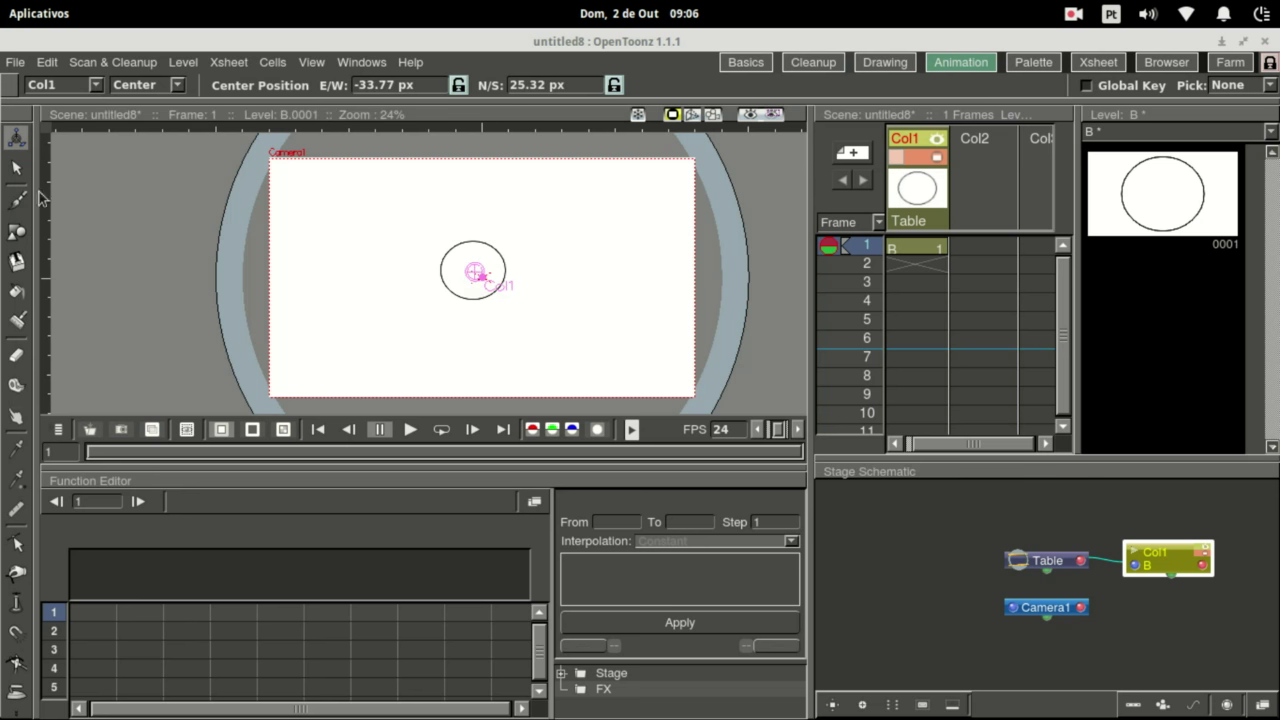
left_click(16, 168)
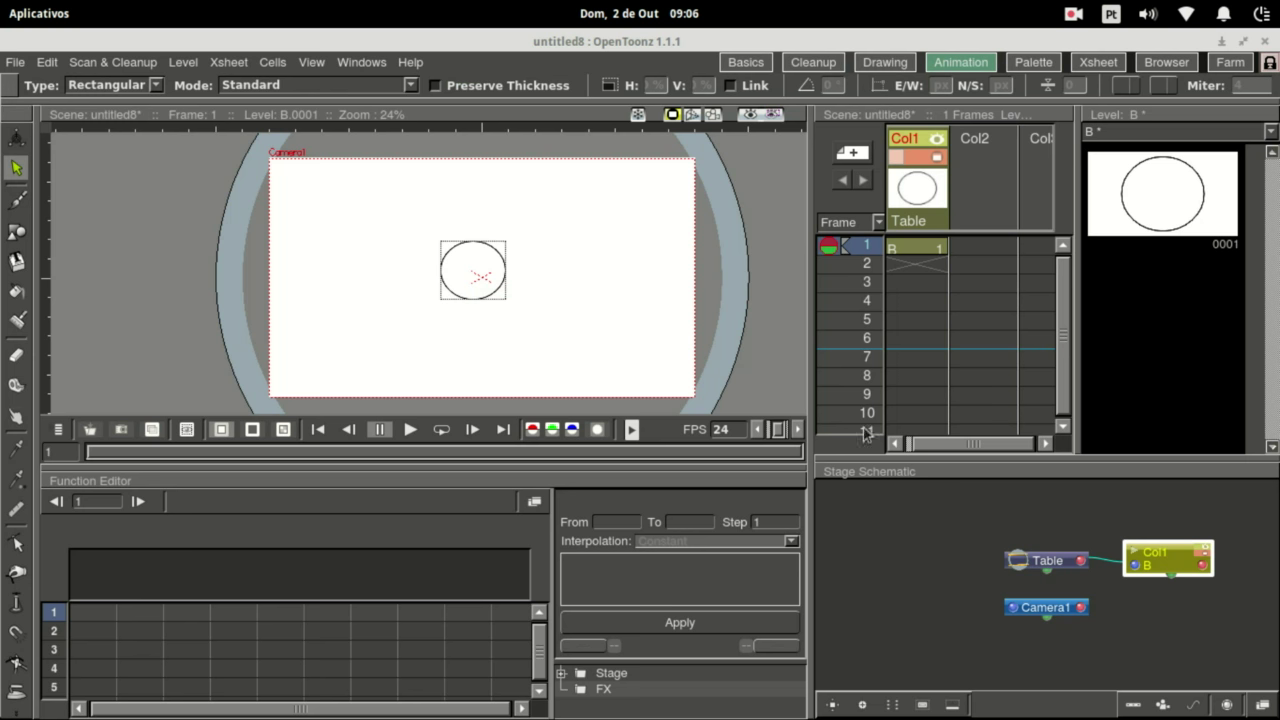
Add a new peg to the stage schematic and link Col1 to it as its child.
left_click(1133, 705)
key("a")
left_click_drag(1140, 517, 1166, 509)
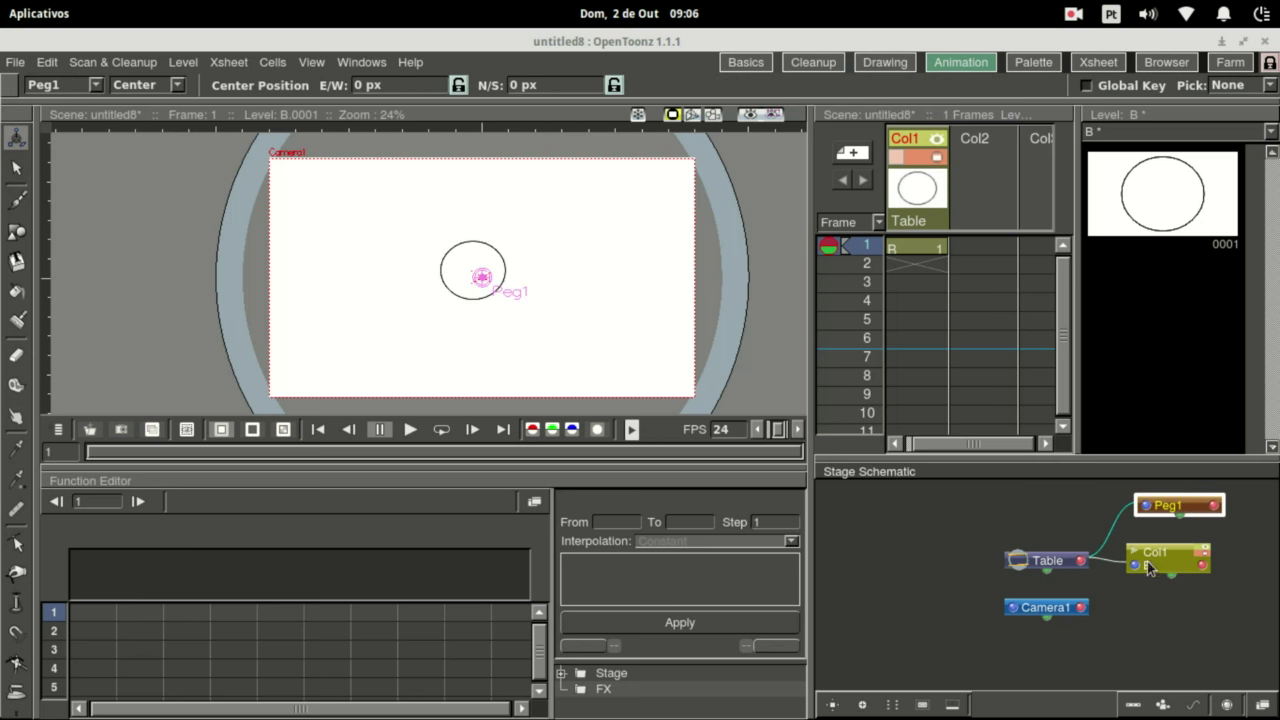
left_click(1135, 570)
left_click_drag(1134, 570, 1214, 505)
Arrange the stage schematic nodes so that Peg1 sits between Table and Col1, with Col1 up and away from the peg.
mouse_move(1175, 553)
left_mouse_down()
mouse_move(1194, 539)
mouse_move(1191, 599)
mouse_move(1164, 531)
left_mouse_up()
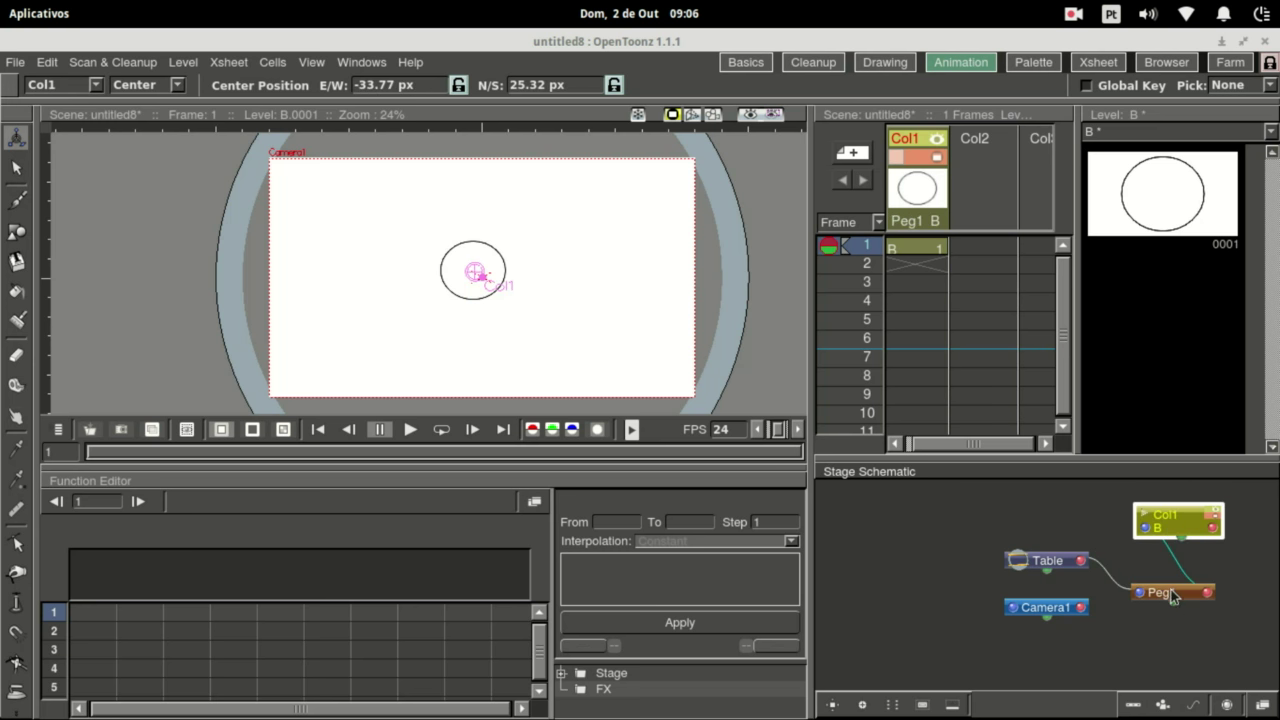
left_click_drag(1174, 597, 1180, 588)
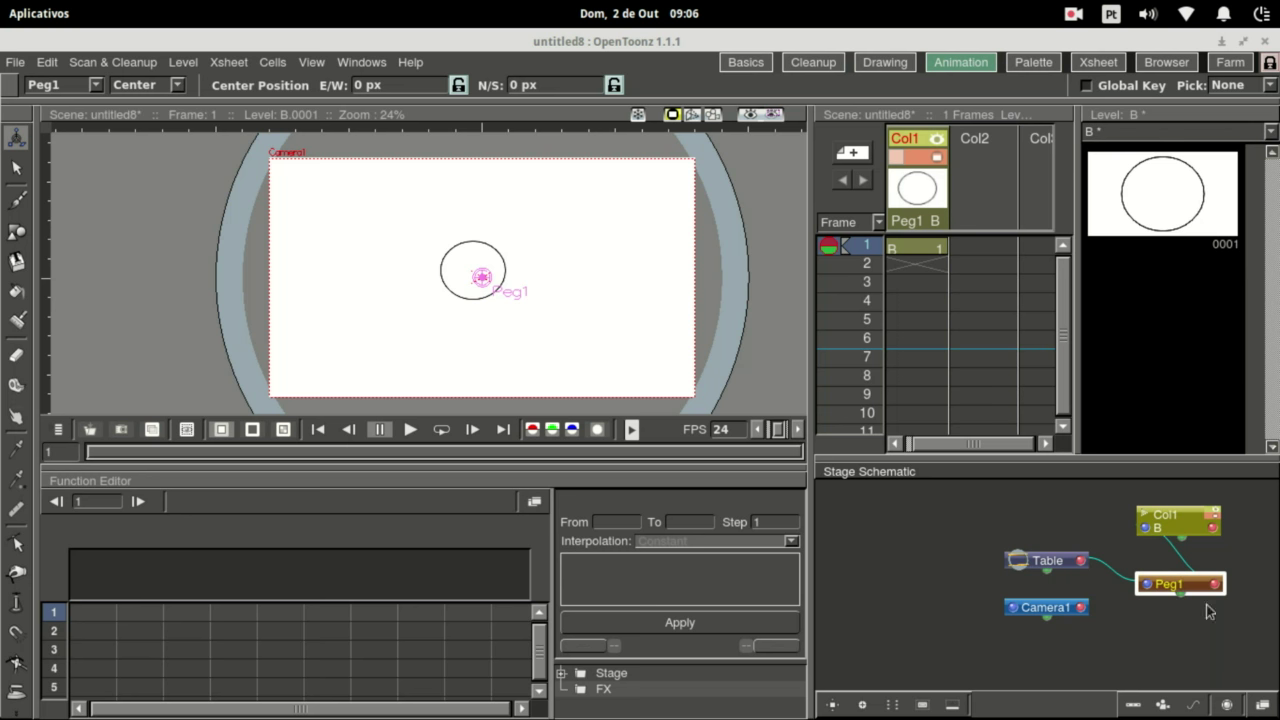
left_click_drag(1175, 523, 1228, 513)
left_click_drag(1177, 590, 1158, 591)
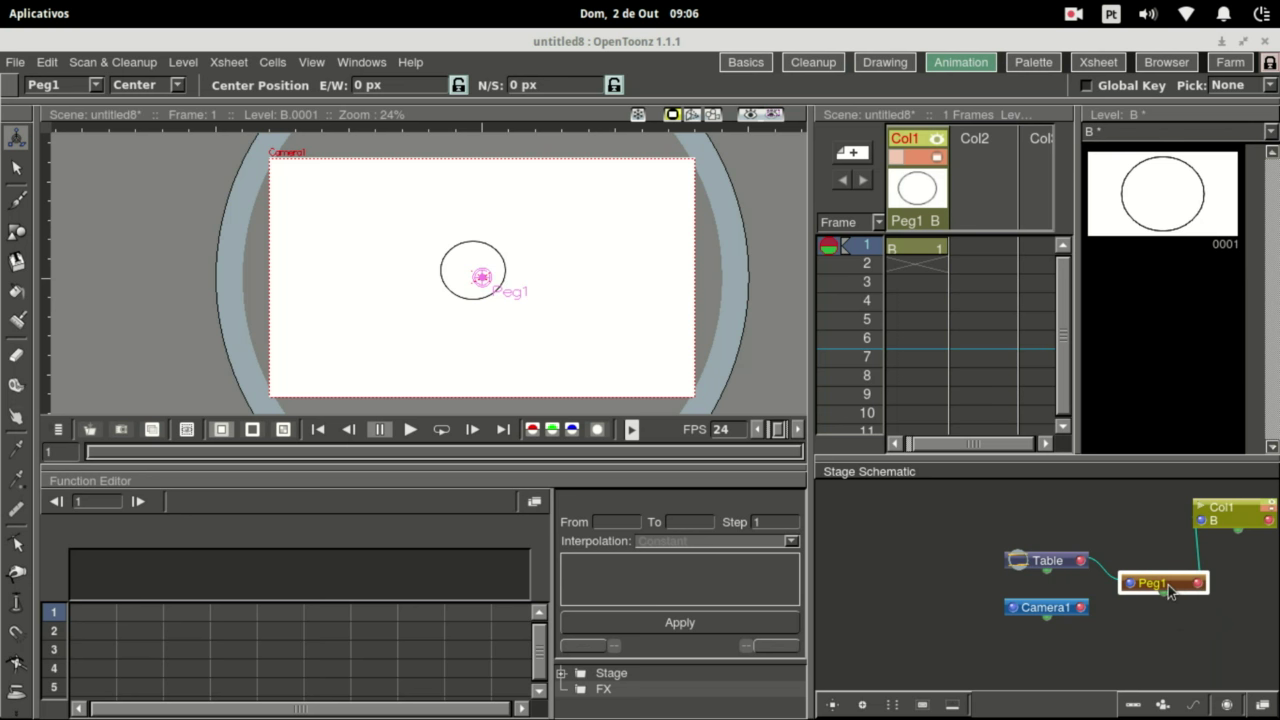
Add a motion path to Peg1 and draw it as a U-shaped curve across the camera frame, replacing the default path.
left_click(1192, 706)
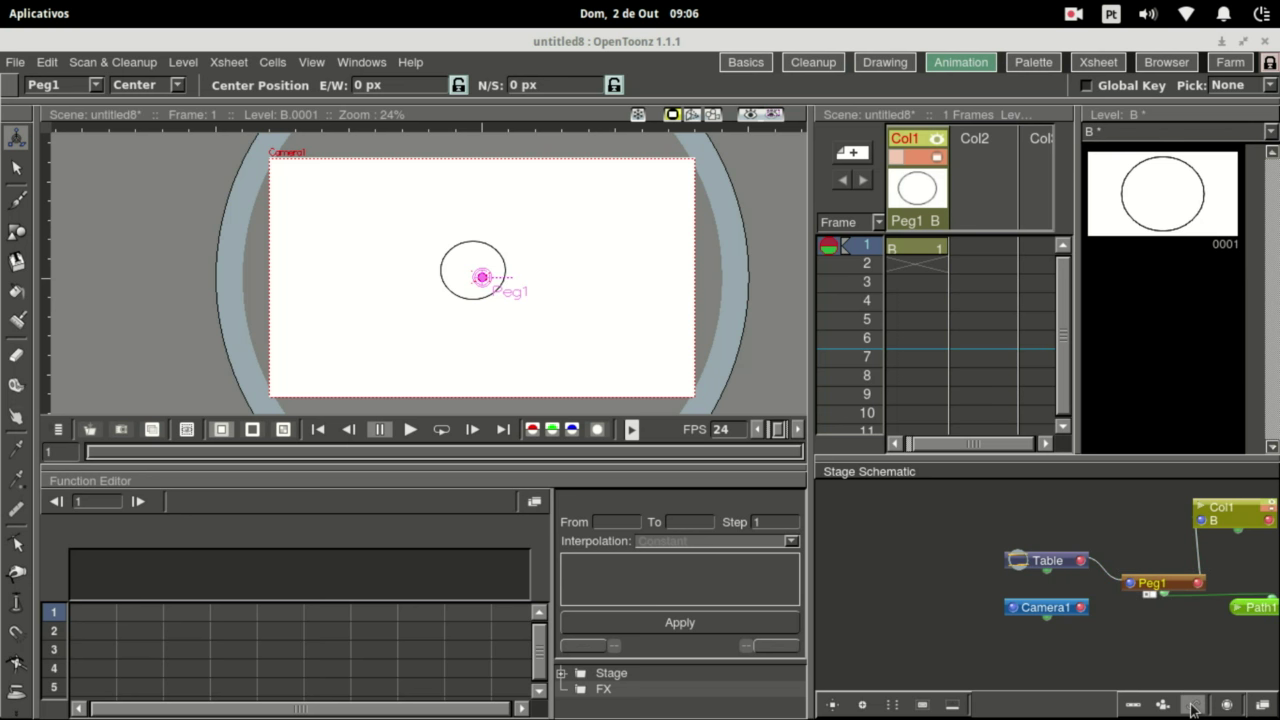
left_click(1192, 706)
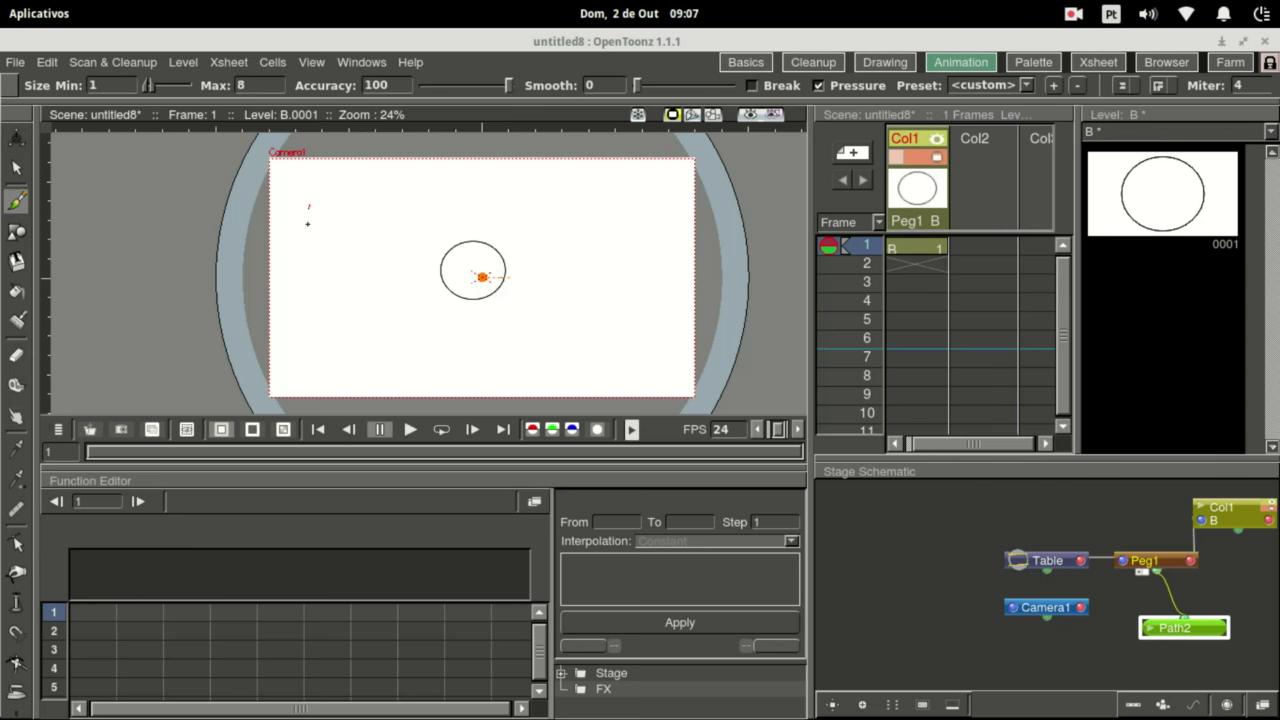
mouse_move(307, 223)
left_mouse_down()
mouse_move(339, 302)
mouse_move(417, 332)
mouse_move(541, 313)
mouse_move(603, 218)
left_mouse_up()
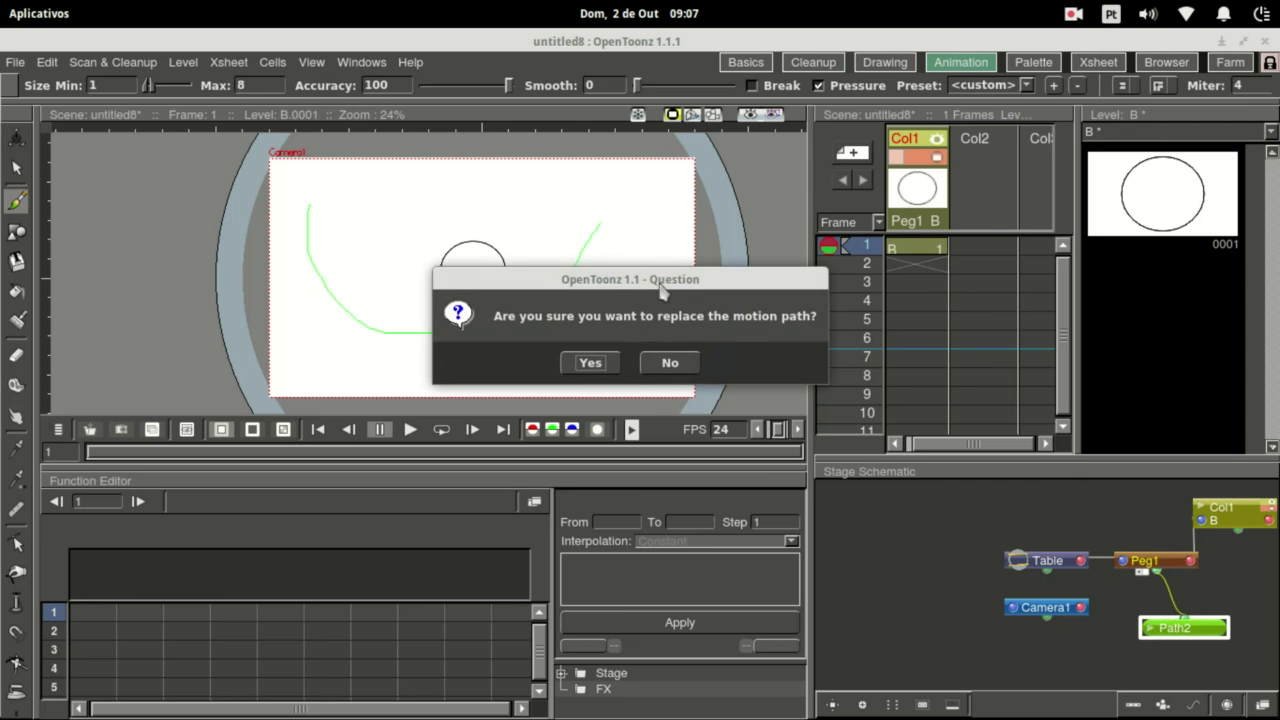
left_click(586, 363)
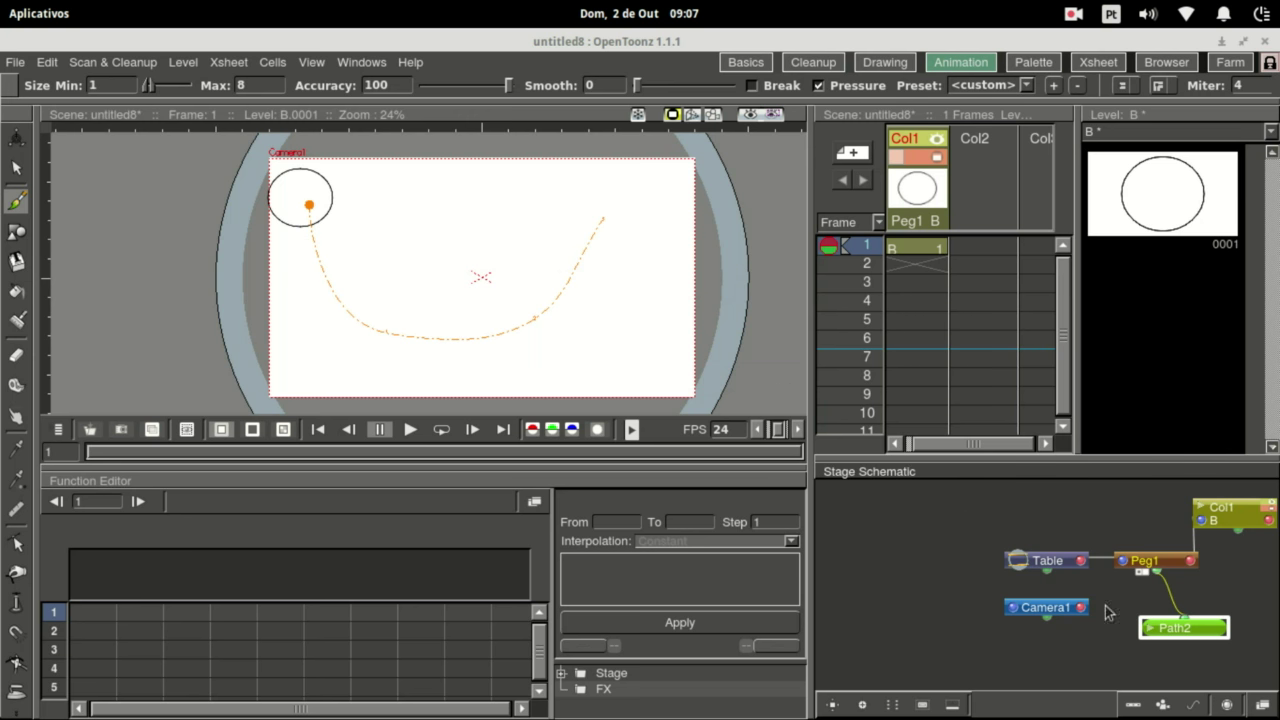
Make Peg1 the active object at the start of its path and extend Col1's circle drawing to frame 10.
left_click(1143, 556)
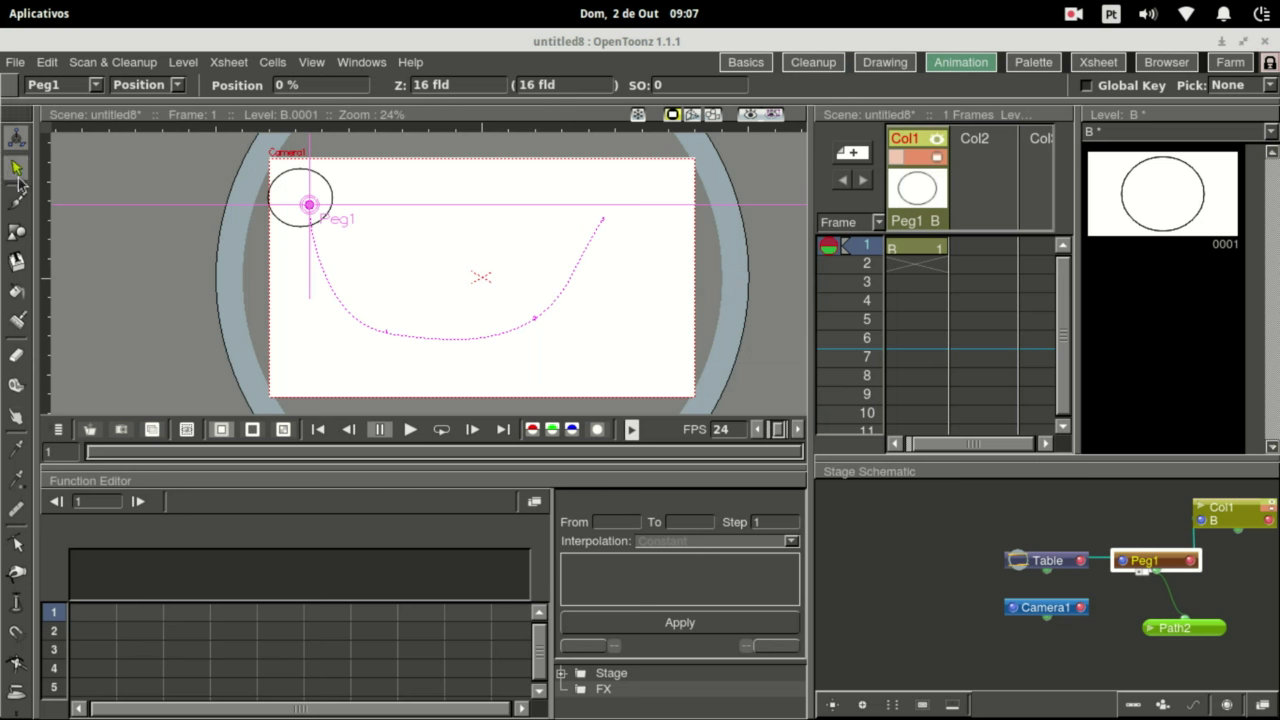
left_click_drag(309, 204, 252, 200)
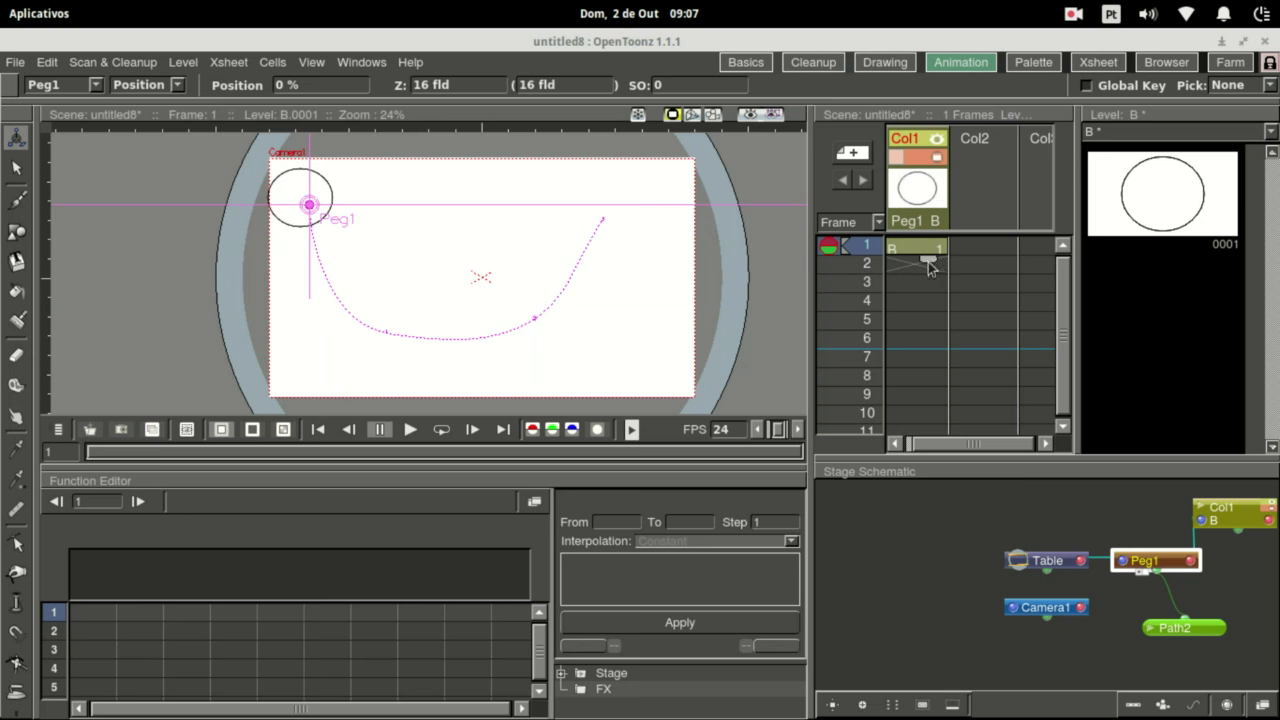
left_click_drag(928, 255, 928, 392)
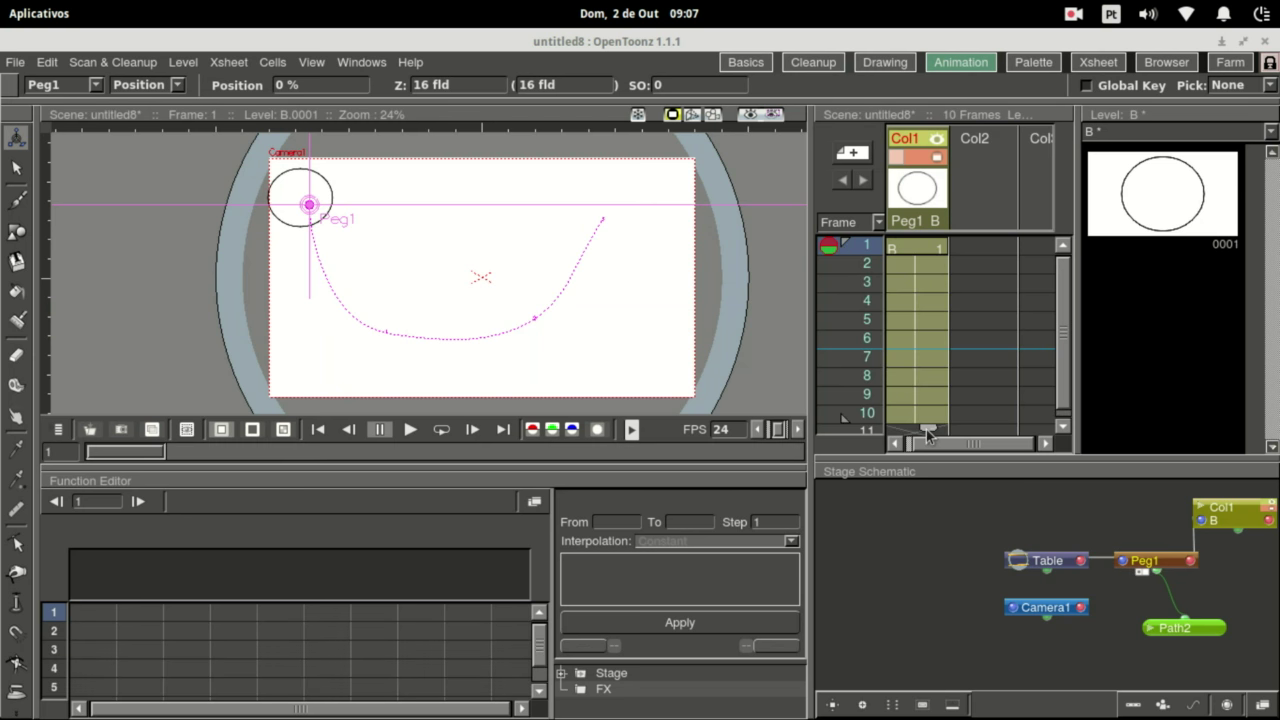
At frame 10, move Peg1 to the end of the path at 100 %, and play the animation from frame 1.
left_click(917, 410)
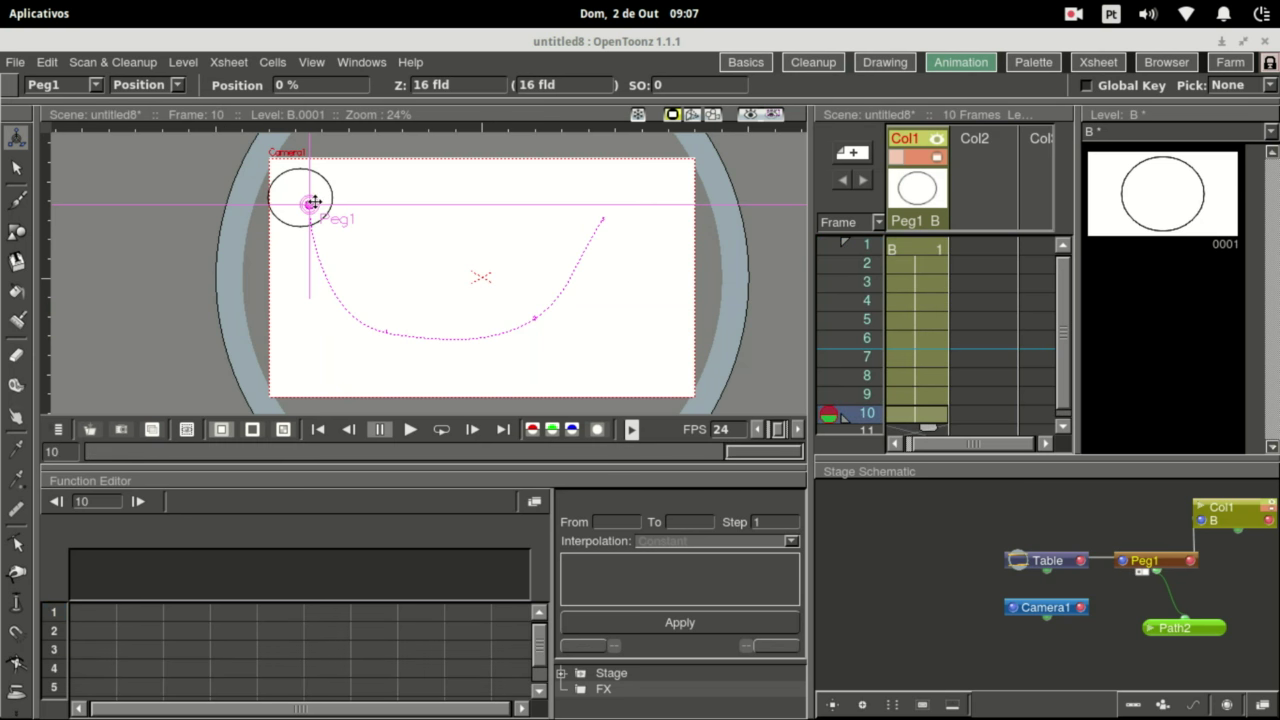
left_click_drag(310, 205, 672, 228)
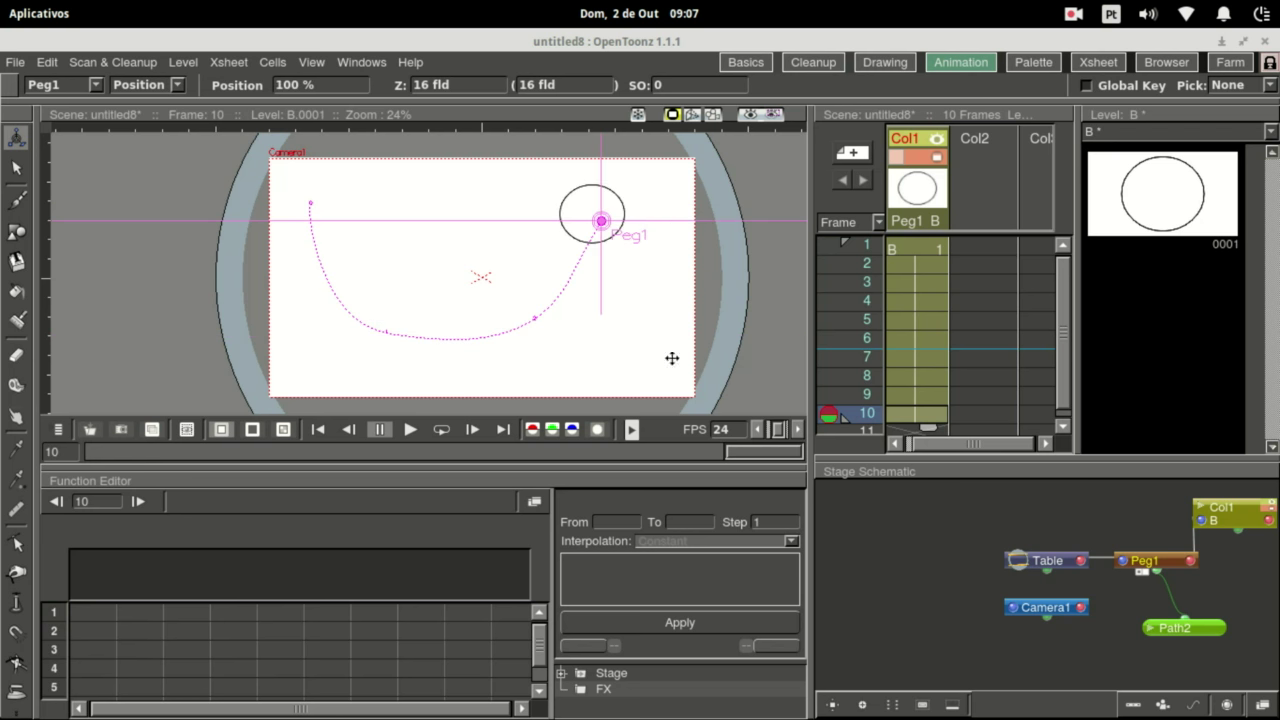
left_click(319, 430)
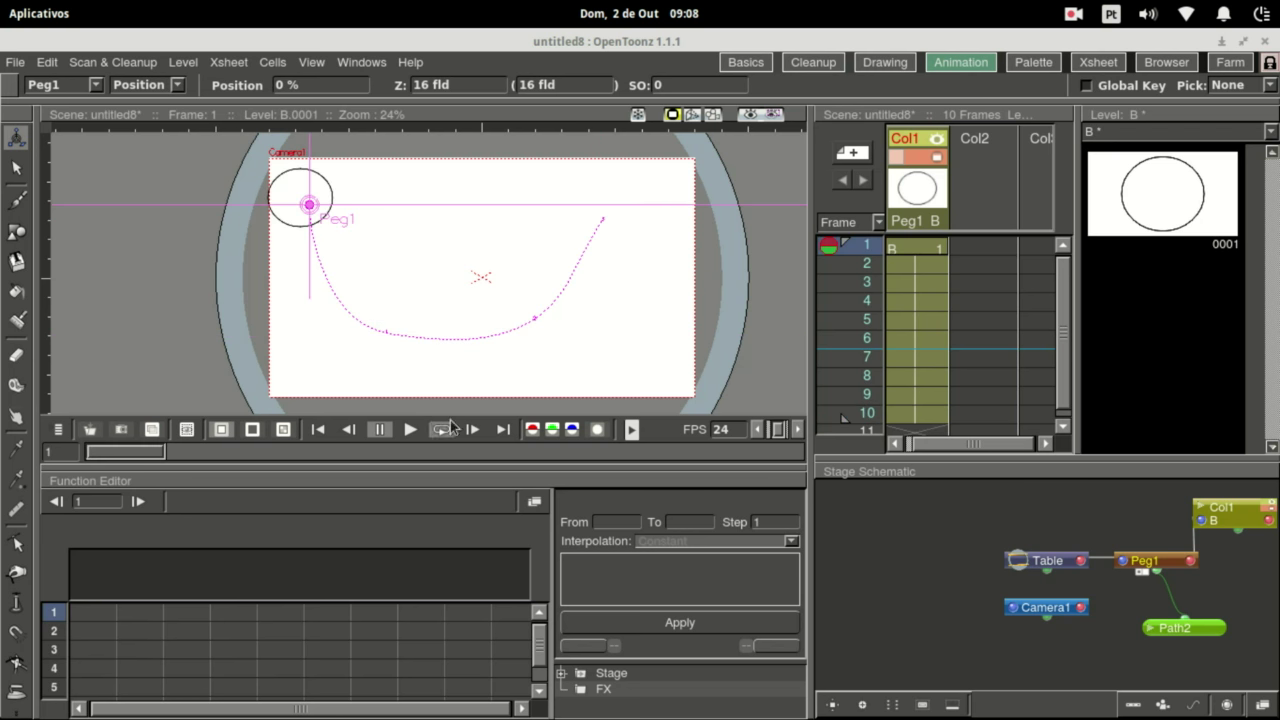
left_click(410, 430)
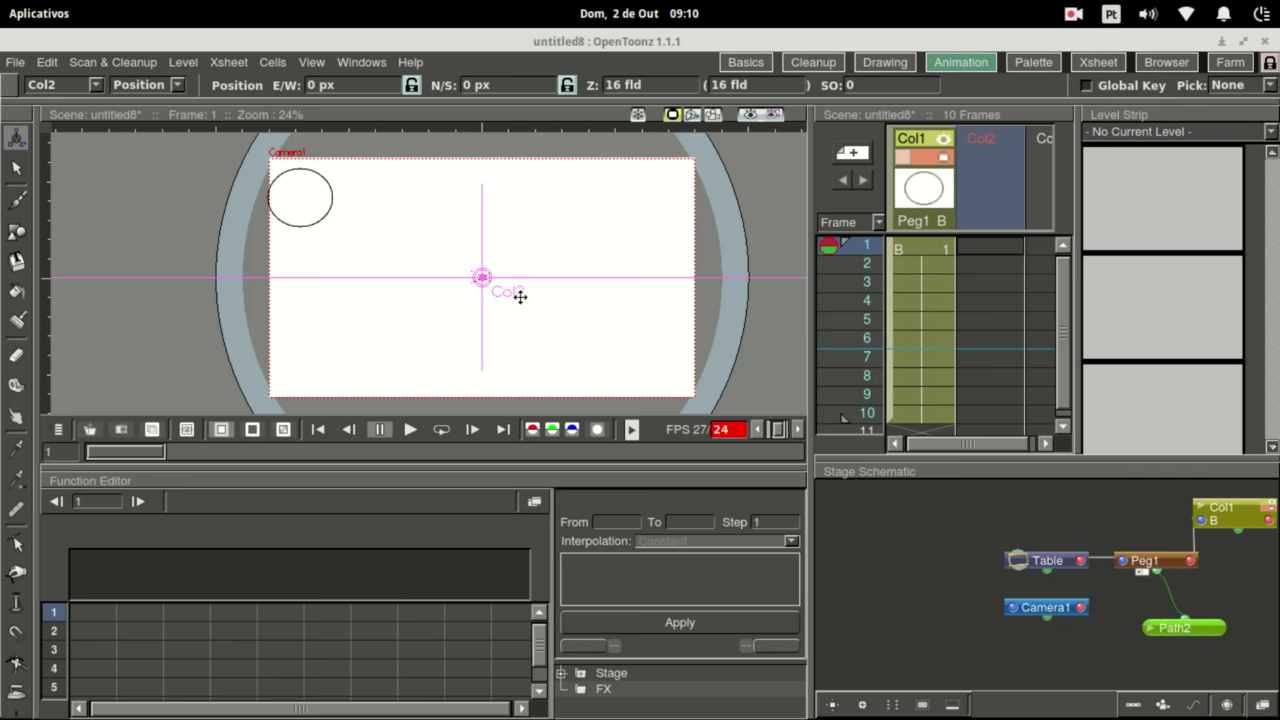
Select Col1 and look up the Magpie file import command.
left_click(889, 167)
left_click_drag(889, 167, 785, 158)
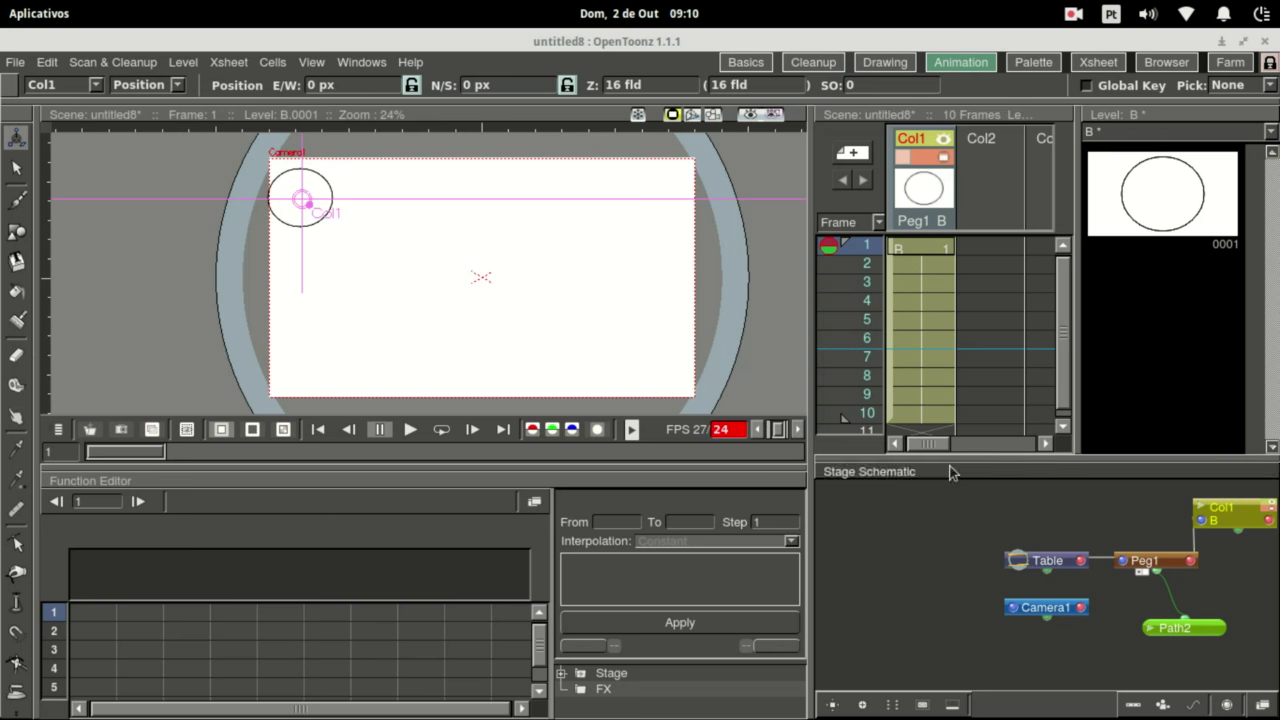
left_click(17, 63)
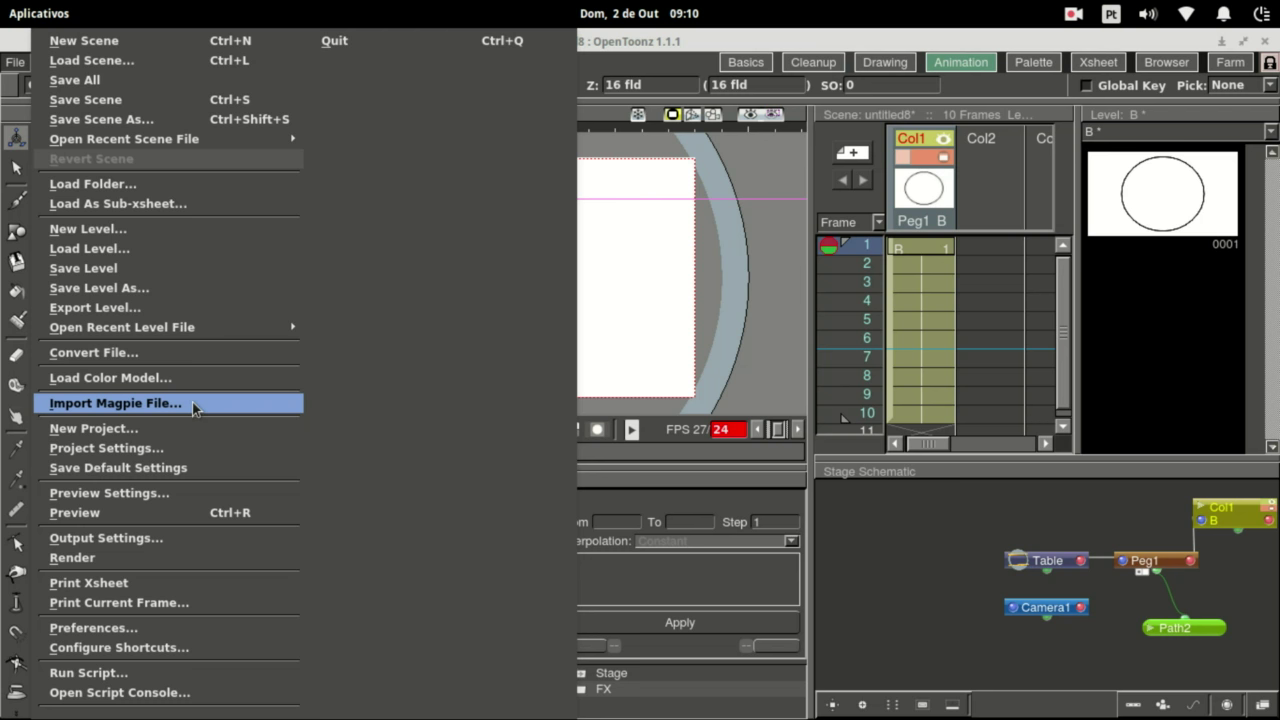
left_click(662, 57)
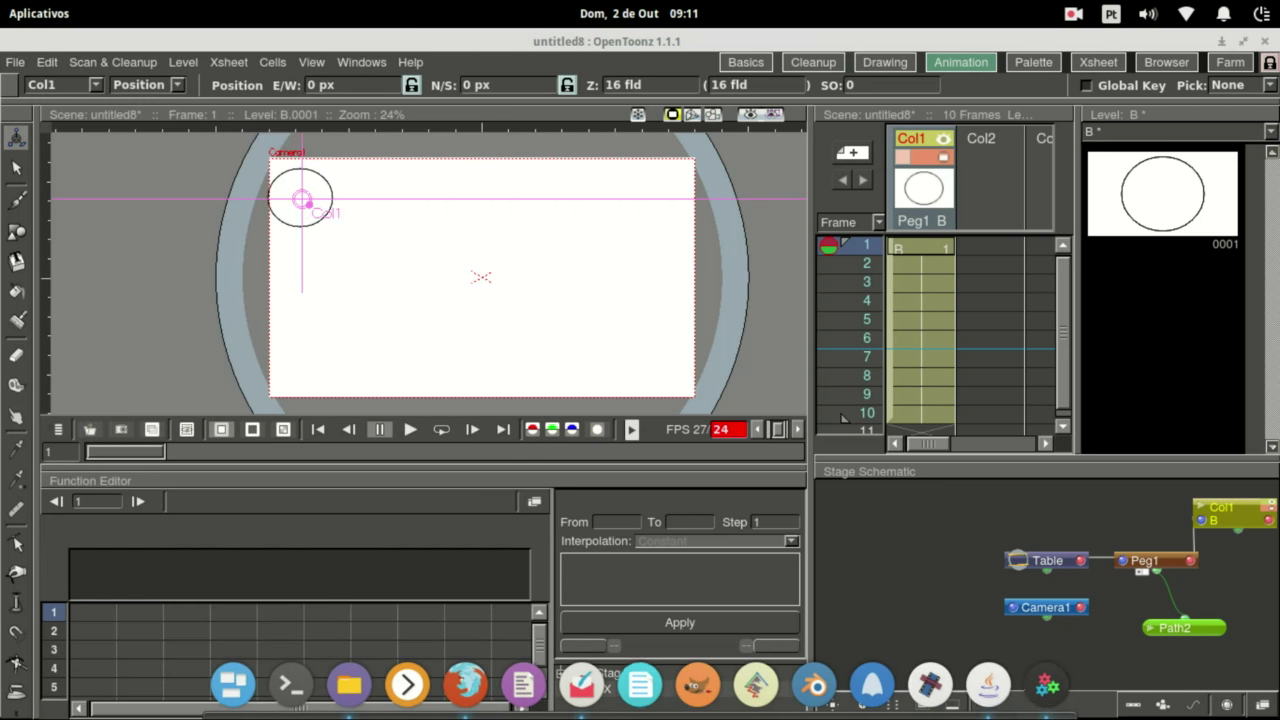
Switch to LipSync and replace the placeholder dialog with "Olá tudo bem".
left_click(988, 684)
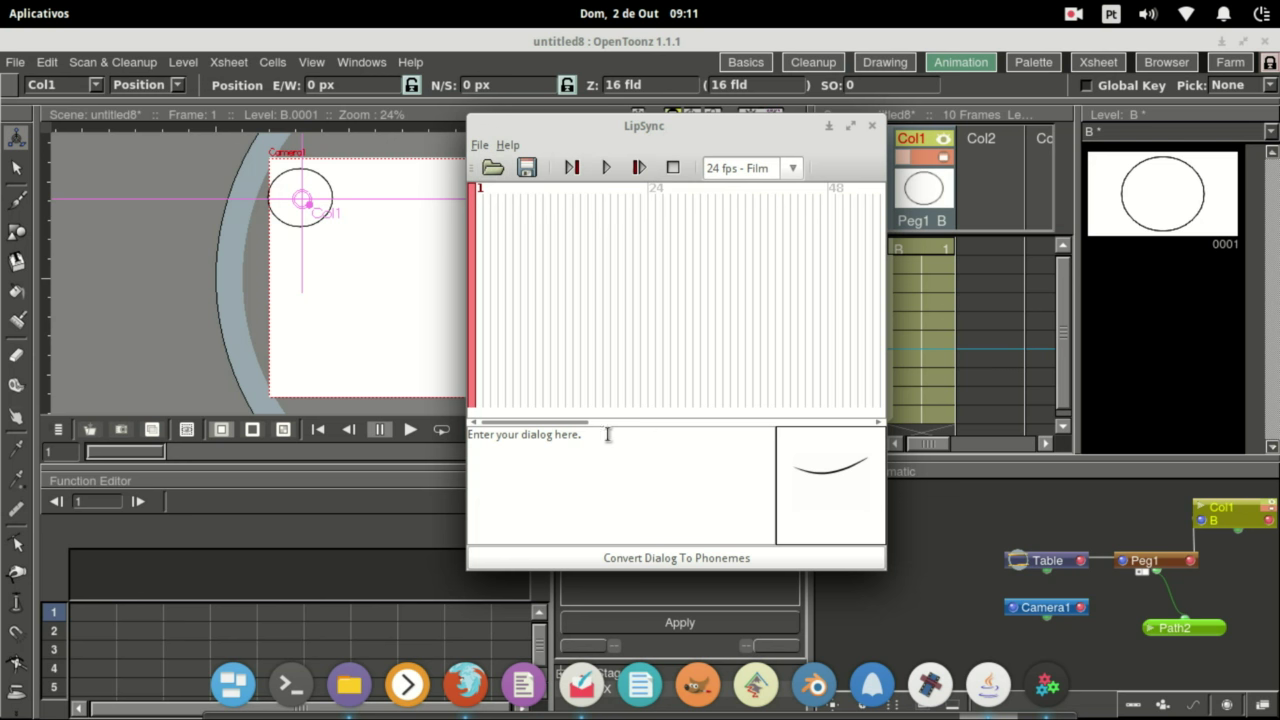
left_click_drag(606, 434, 468, 437)
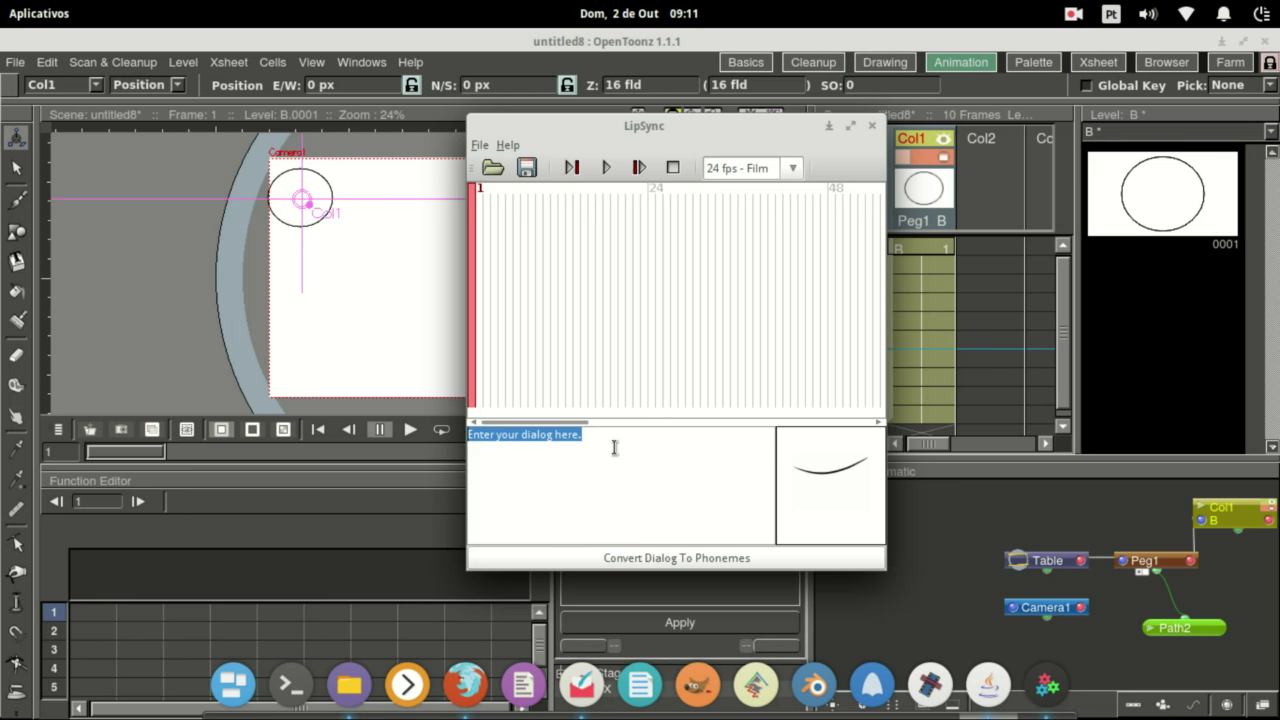
type("H")
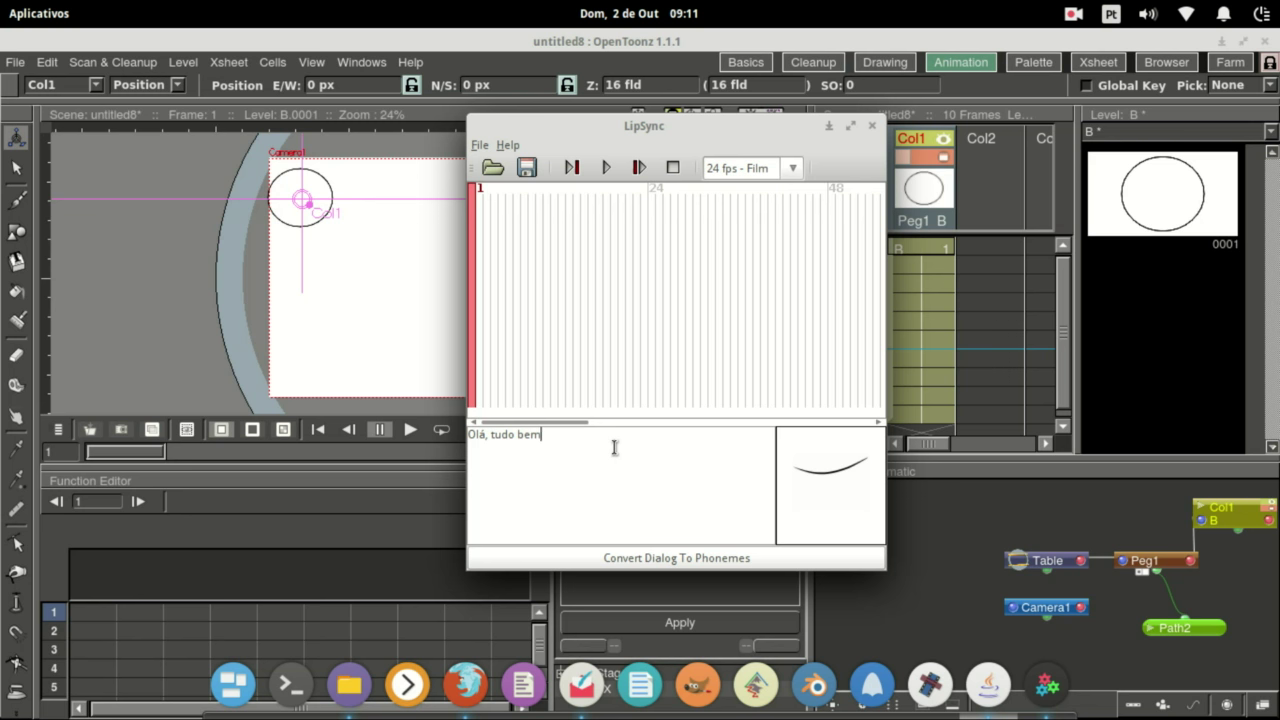
type("lá, tudo bem.")
key("BackSpace")
key("ctrl+Left")
key("ctrl+Left")
key("BackSpace")
key("BackSpace")
key("BackSpace")
type("á")
key("End")
Look up LipSync's Magpie timesheet export command, and return to OpenToonz to view its matching Magpie file import command.
left_click(481, 144)
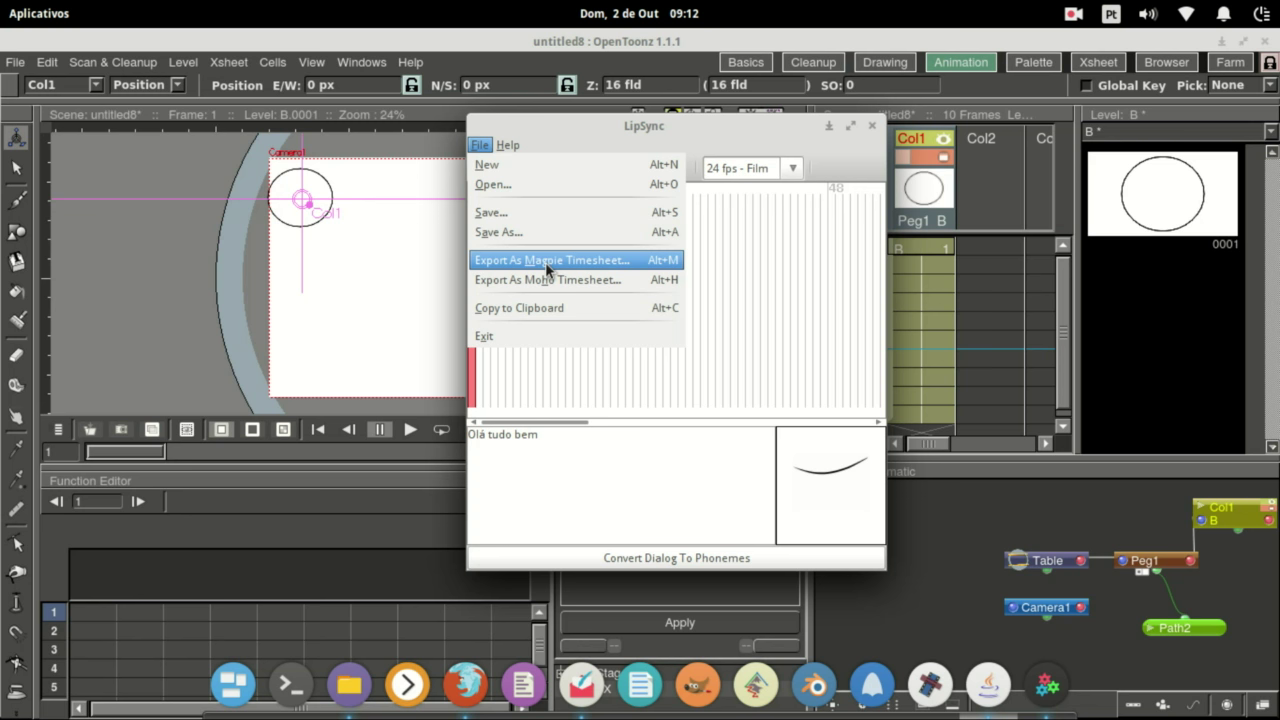
left_click(632, 42)
left_click(628, 40)
left_click(15, 62)
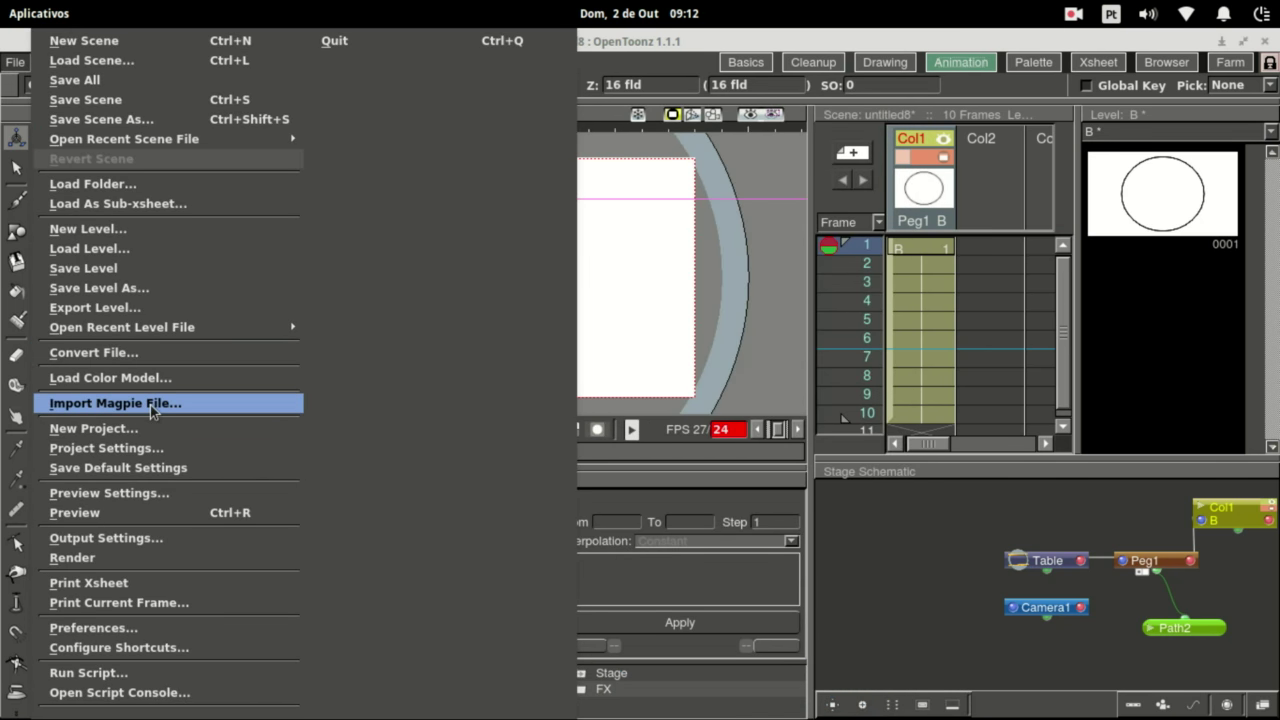
left_click(668, 40)
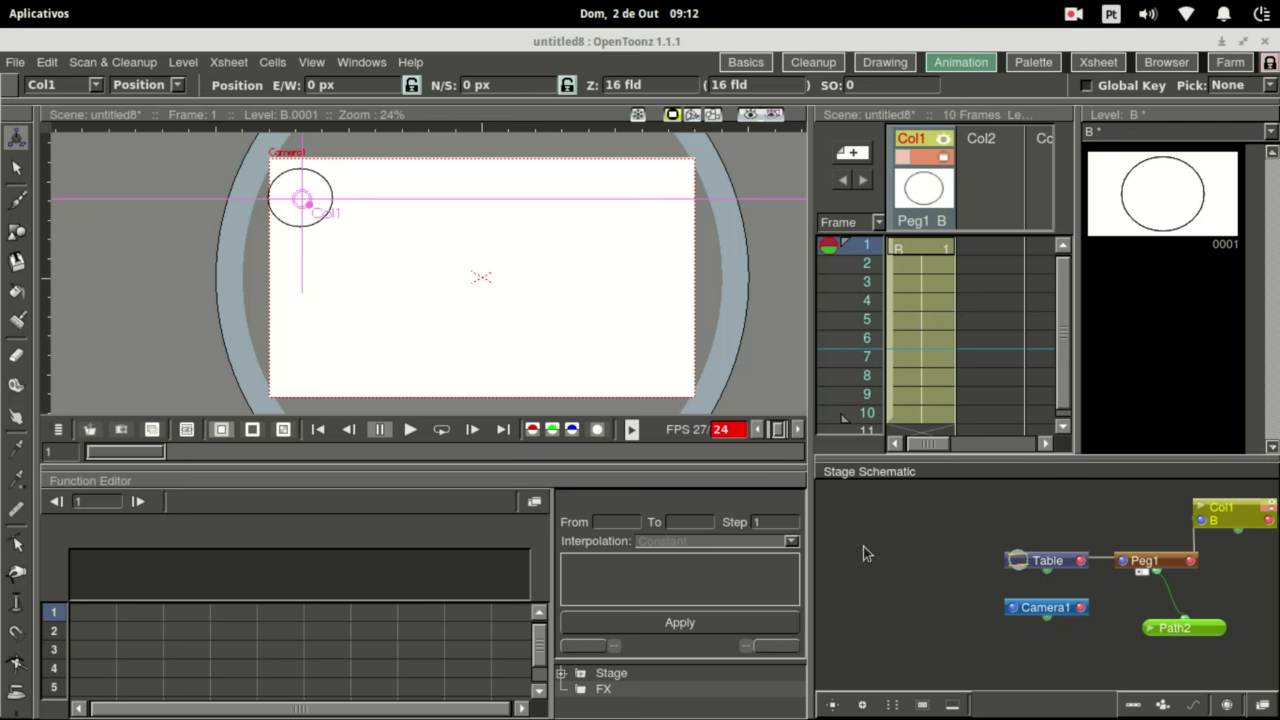
Switch to the FX schematic and move the XSheet and Output nodes slightly higher.
left_click(1262, 704)
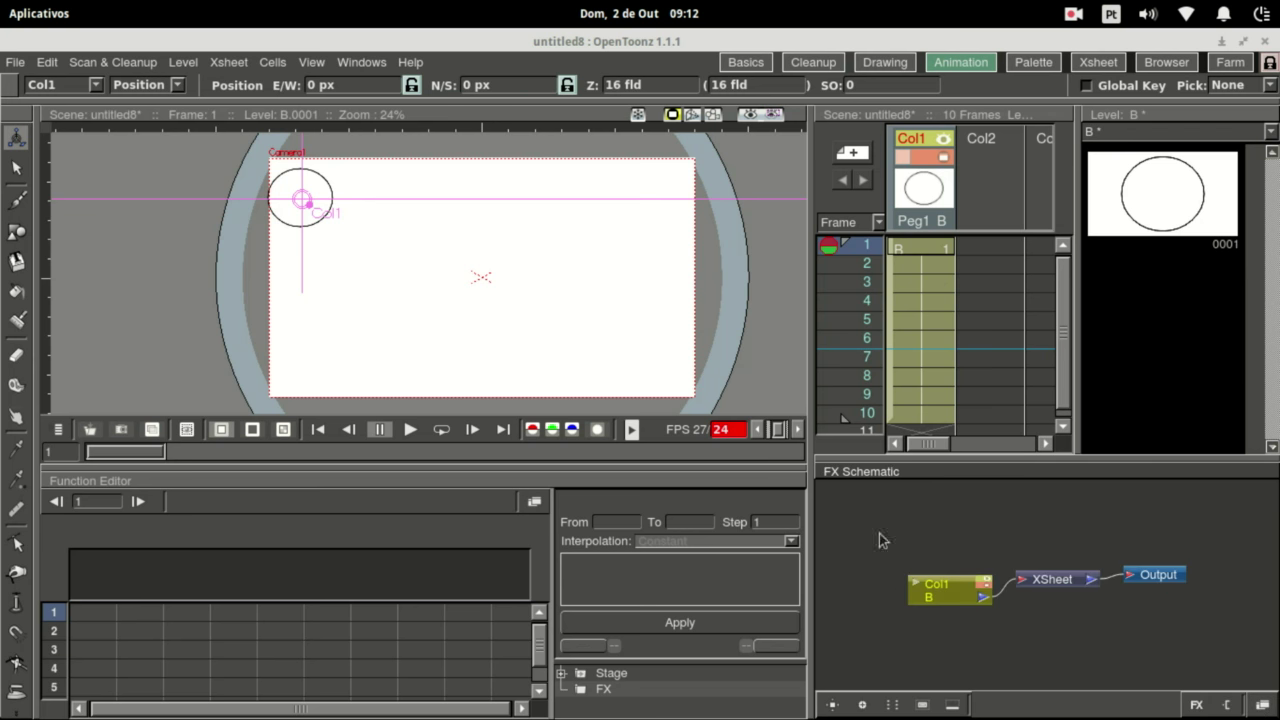
left_click_drag(1058, 584, 1058, 569)
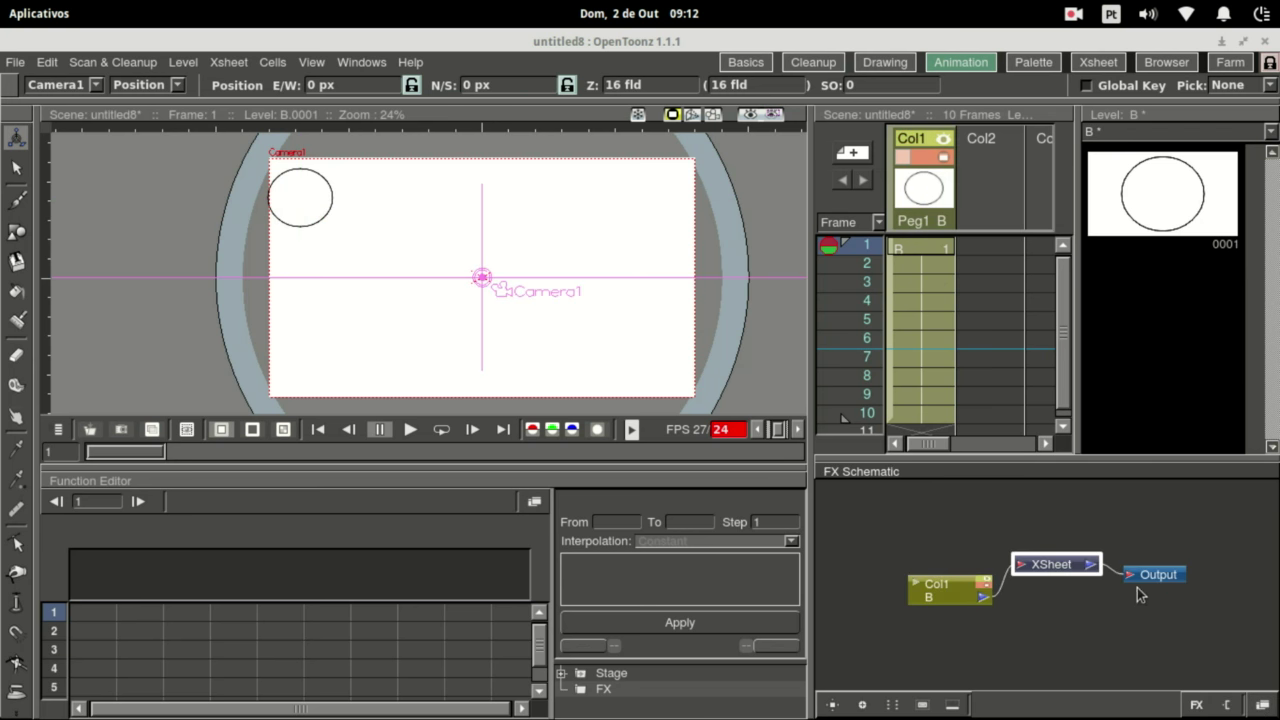
left_click_drag(1151, 580, 1160, 563)
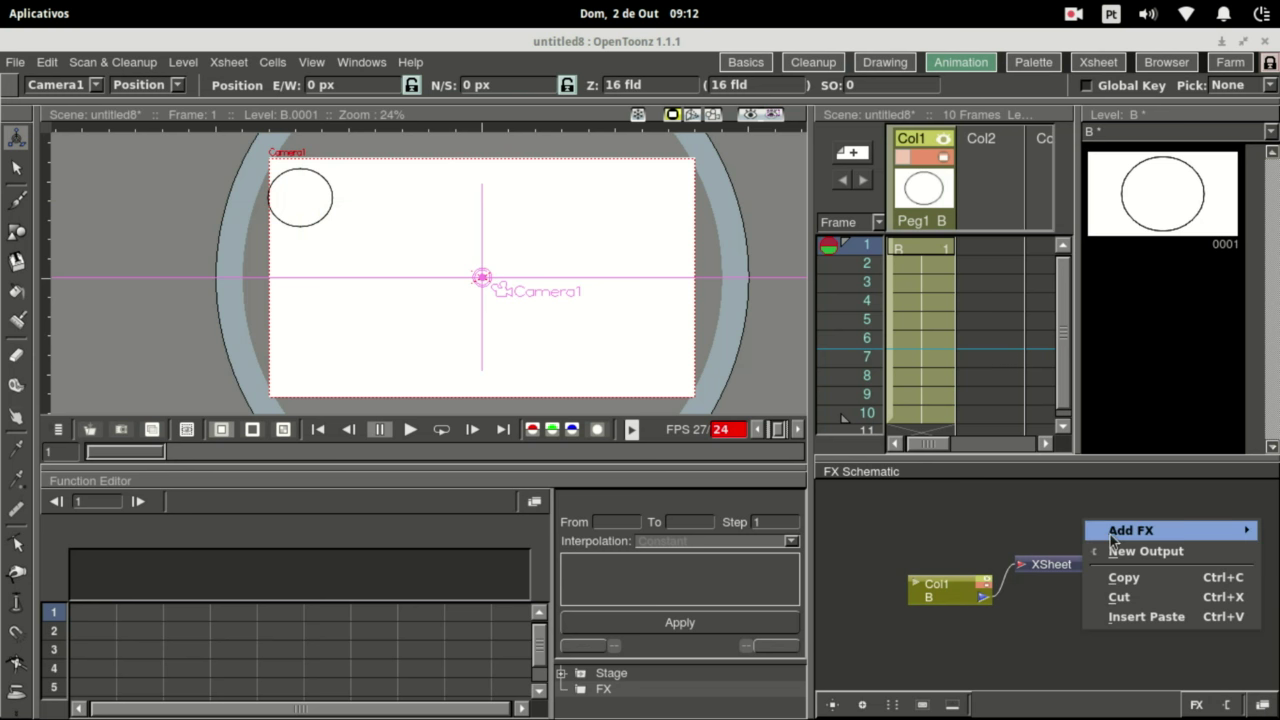
Examine the available effect categories for the FX schematic, including Blur, Render and Toonz_Level, without adding an effect.
mouse_move(1122, 534)
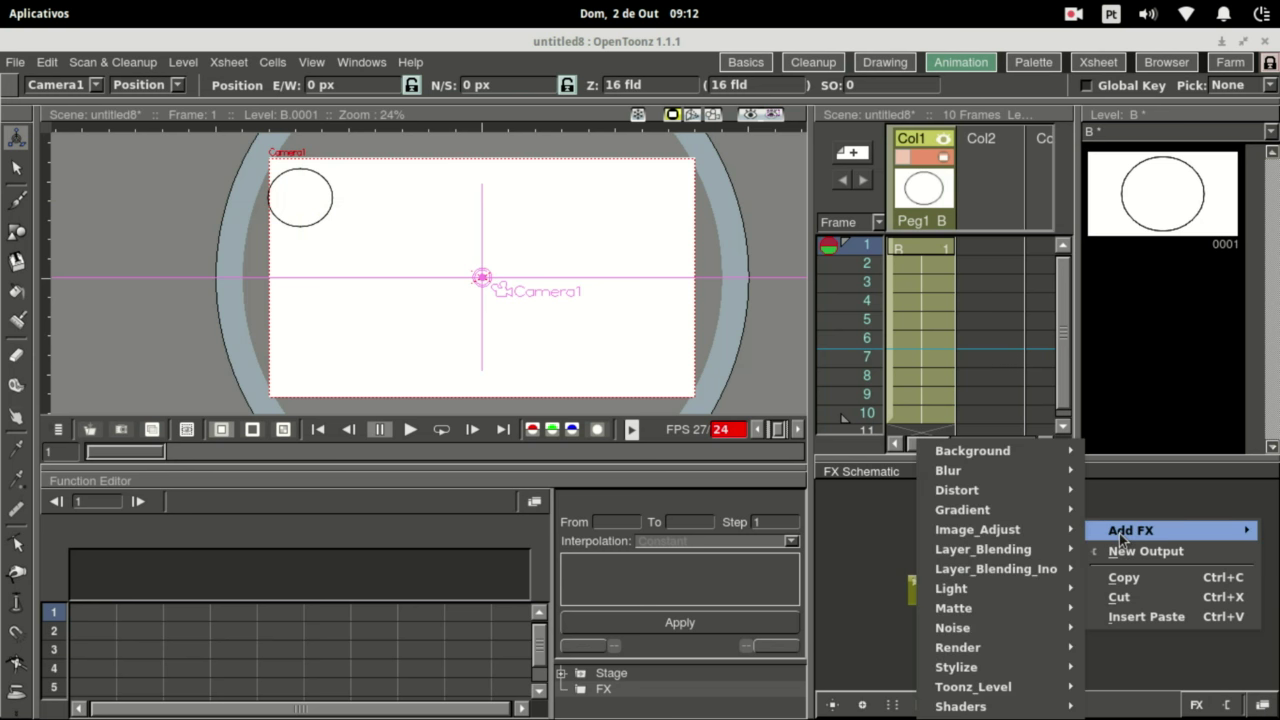
mouse_move(966, 480)
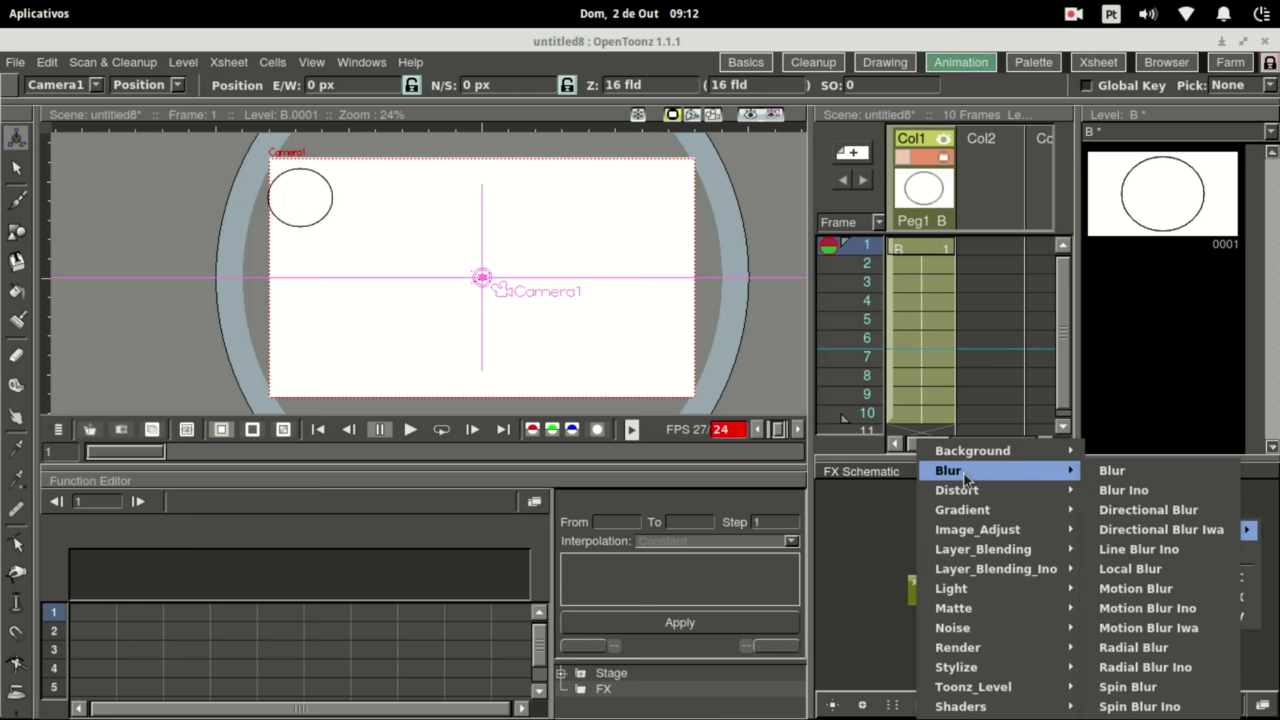
mouse_move(960, 507)
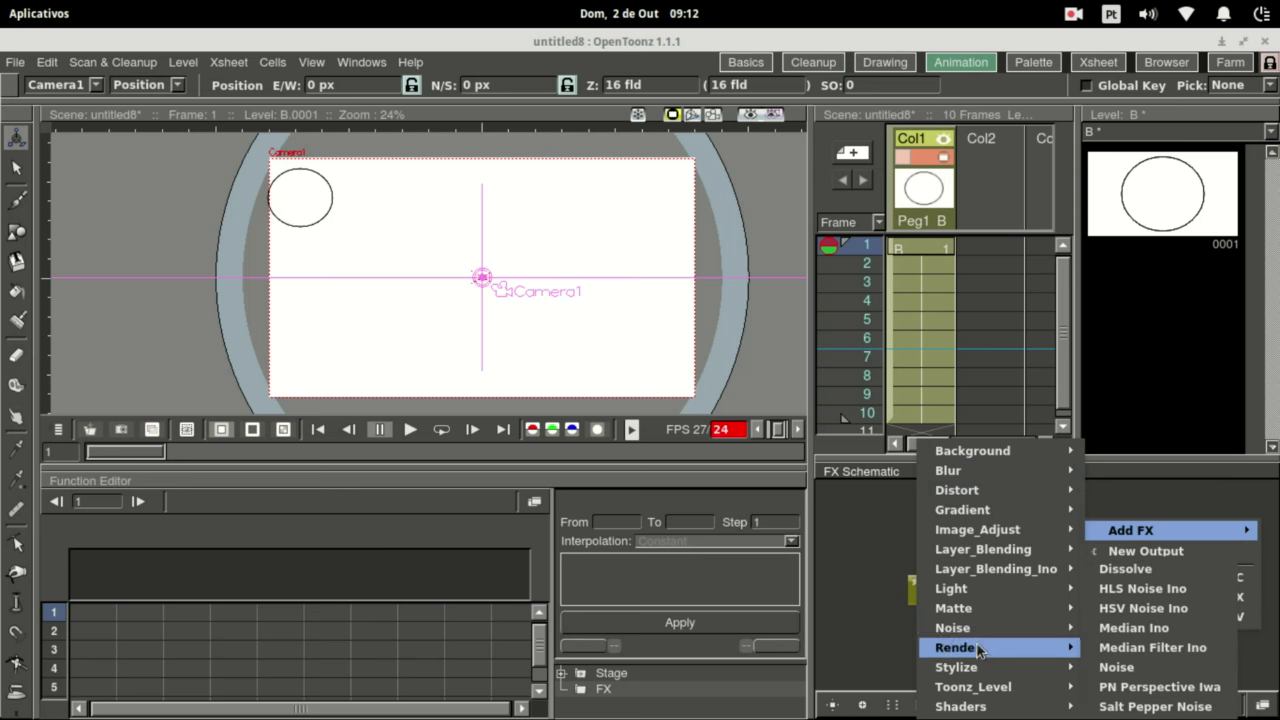
mouse_move(974, 690)
left_click(1138, 550)
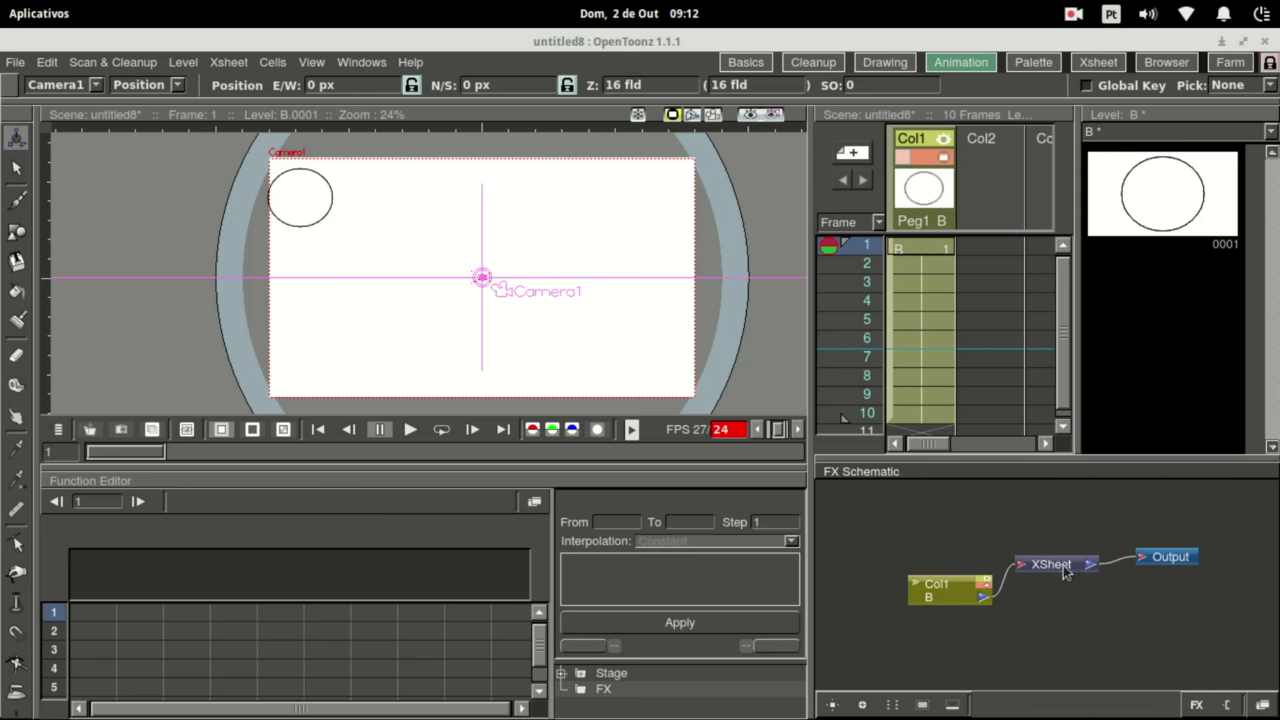
Rearrange the FX schematic nodes so that XSheet sits higher between Col1 and Output.
left_click_drag(1066, 570, 1069, 535)
left_click_drag(1172, 562, 1181, 565)
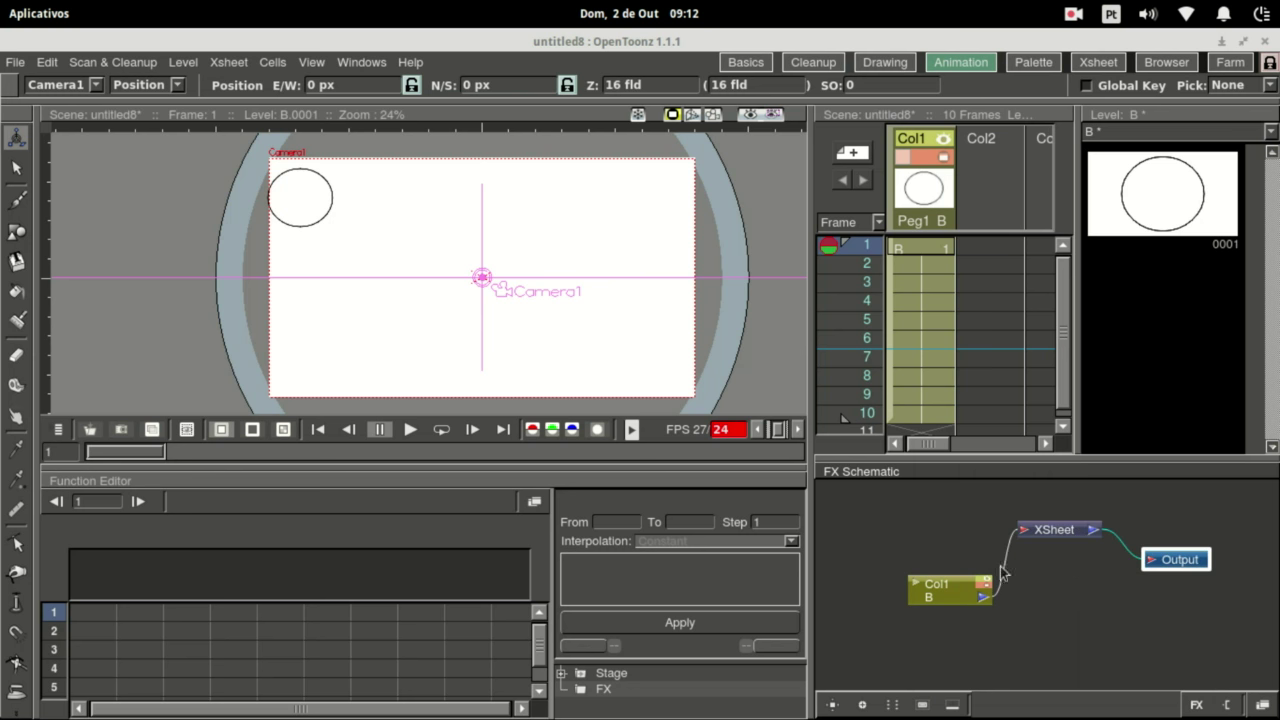
left_click_drag(955, 596, 934, 591)
left_click_drag(1061, 531, 1068, 614)
left_click_drag(1172, 564, 1177, 531)
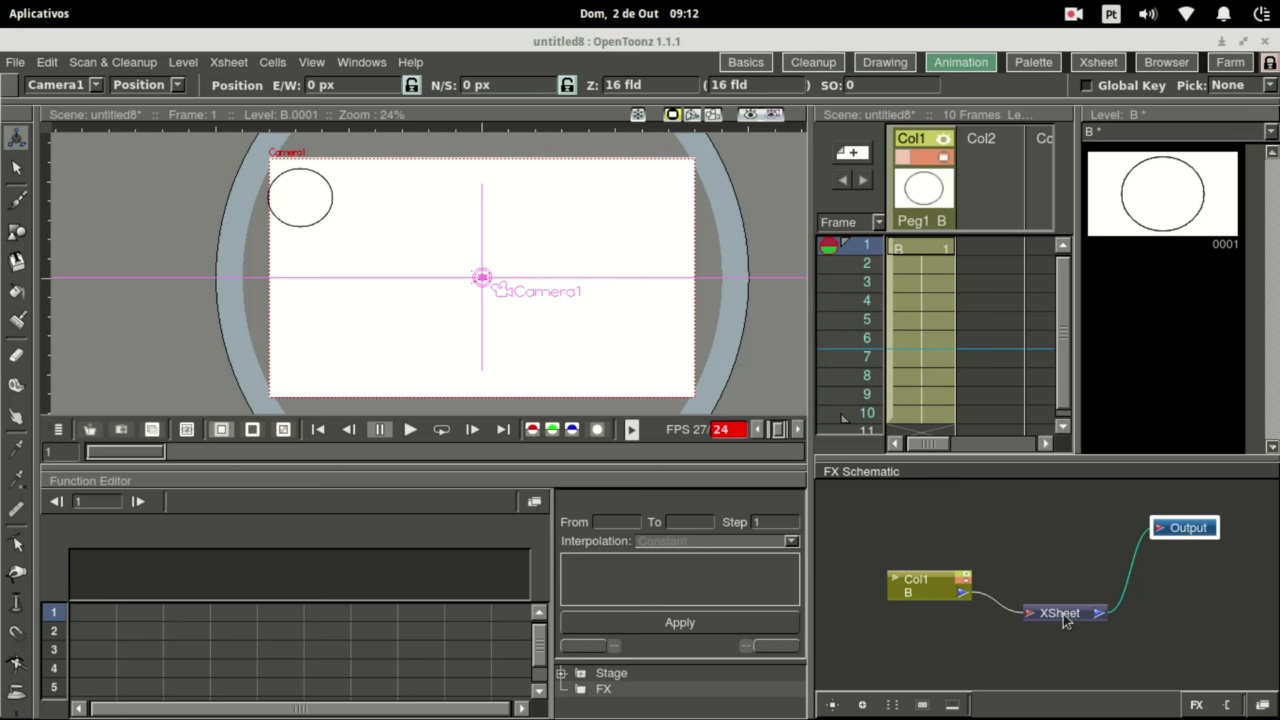
left_click_drag(1068, 614, 1059, 526)
left_click_drag(1179, 535, 1181, 566)
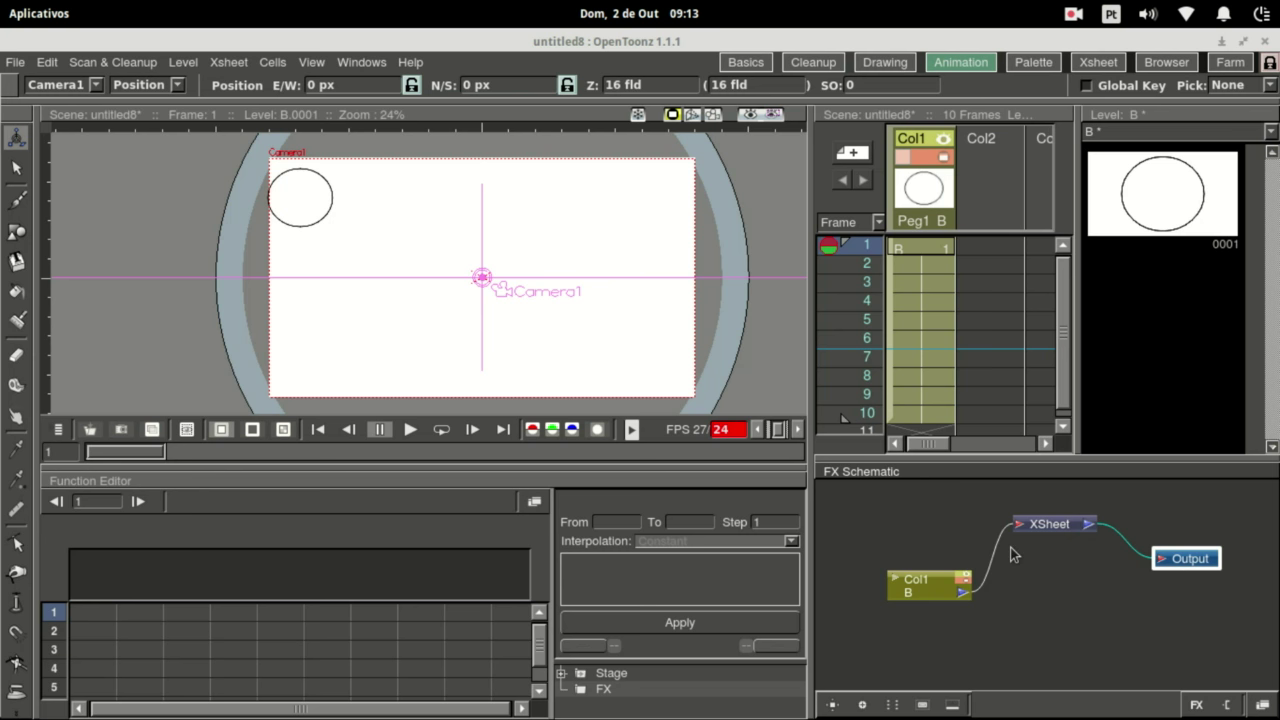
Return to the stage schematic and reposition the Col1 and Path2 nodes around Peg1.
left_click(1263, 705)
left_click(1092, 646)
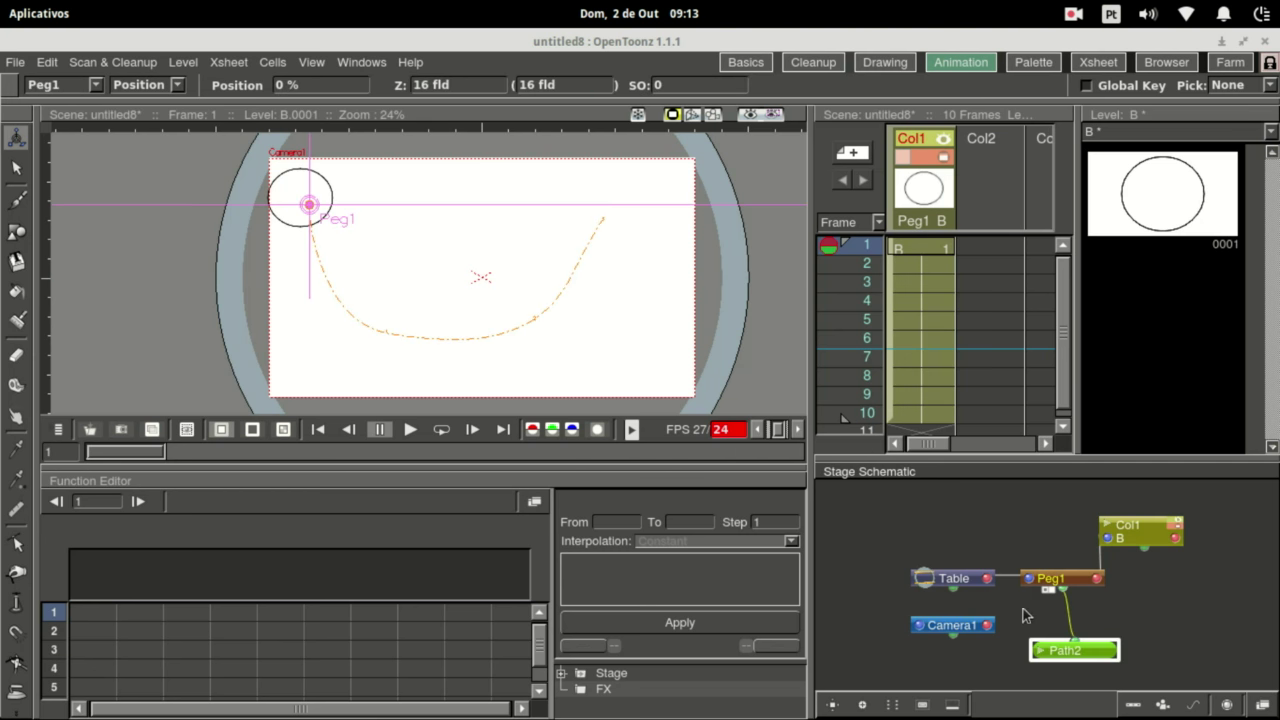
left_click_drag(1123, 540, 1141, 537)
left_click_drag(1088, 650, 1086, 639)
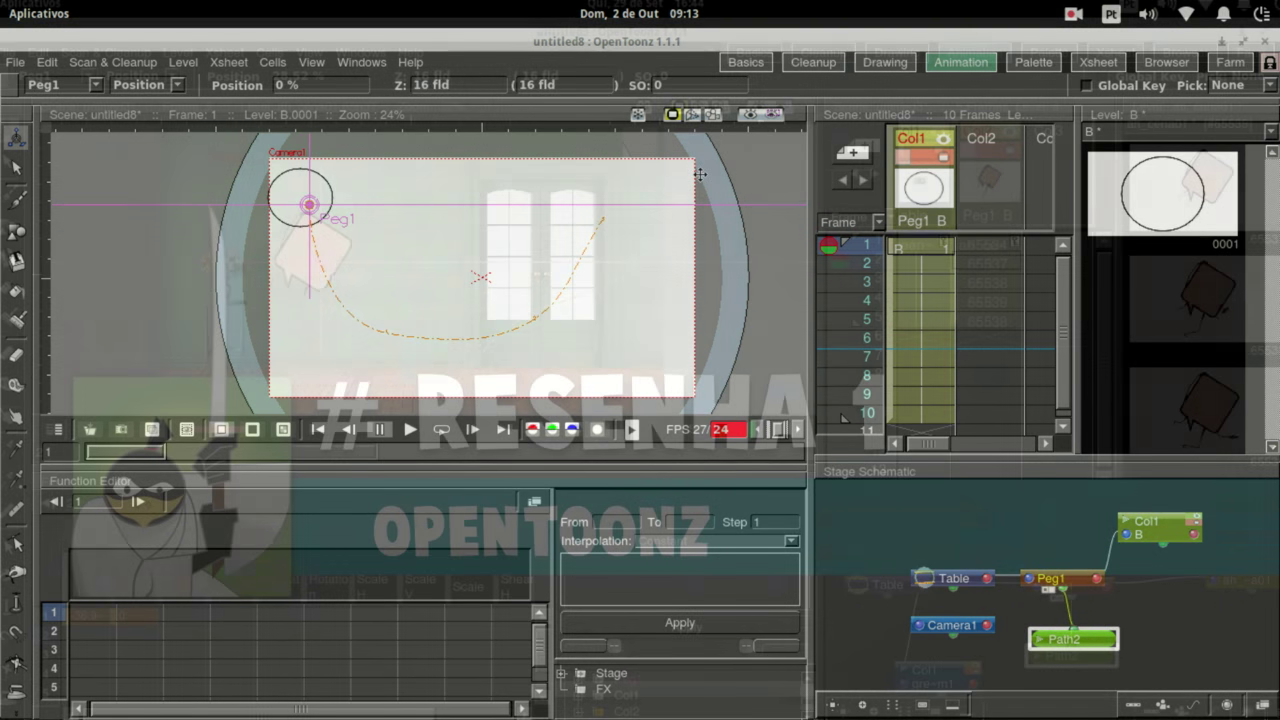